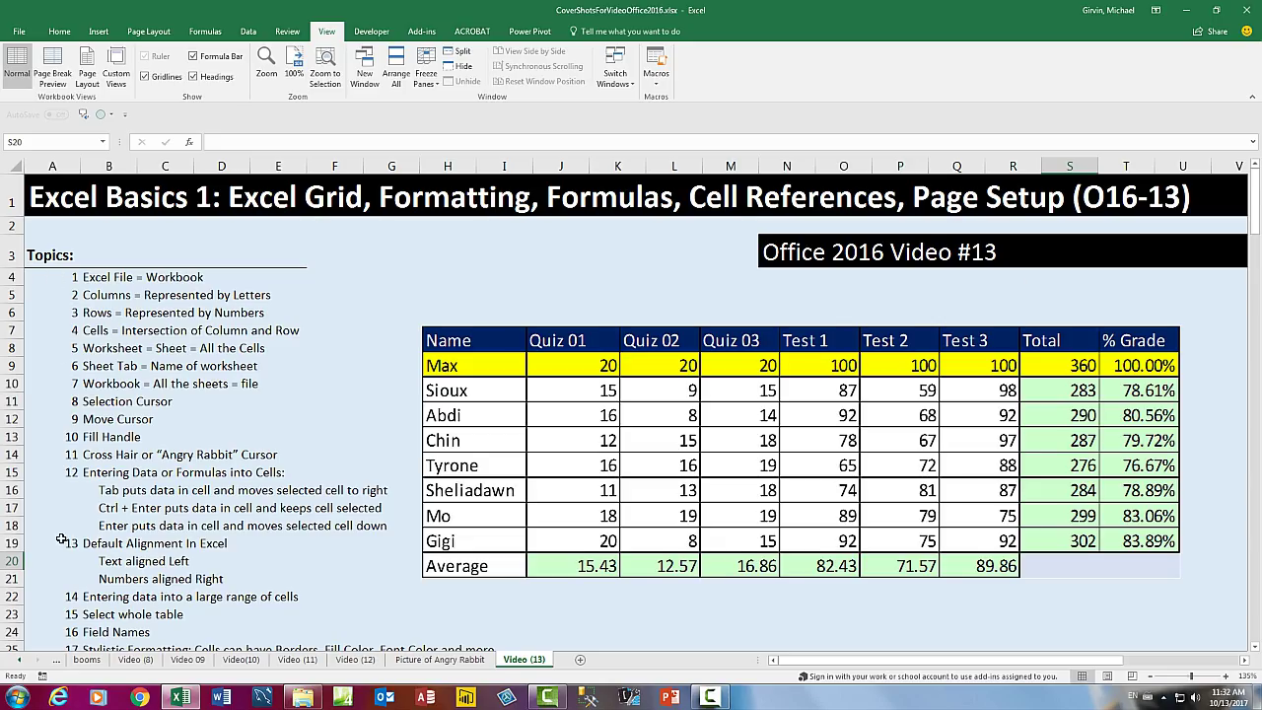
scroll(61, 535, "down", 8)
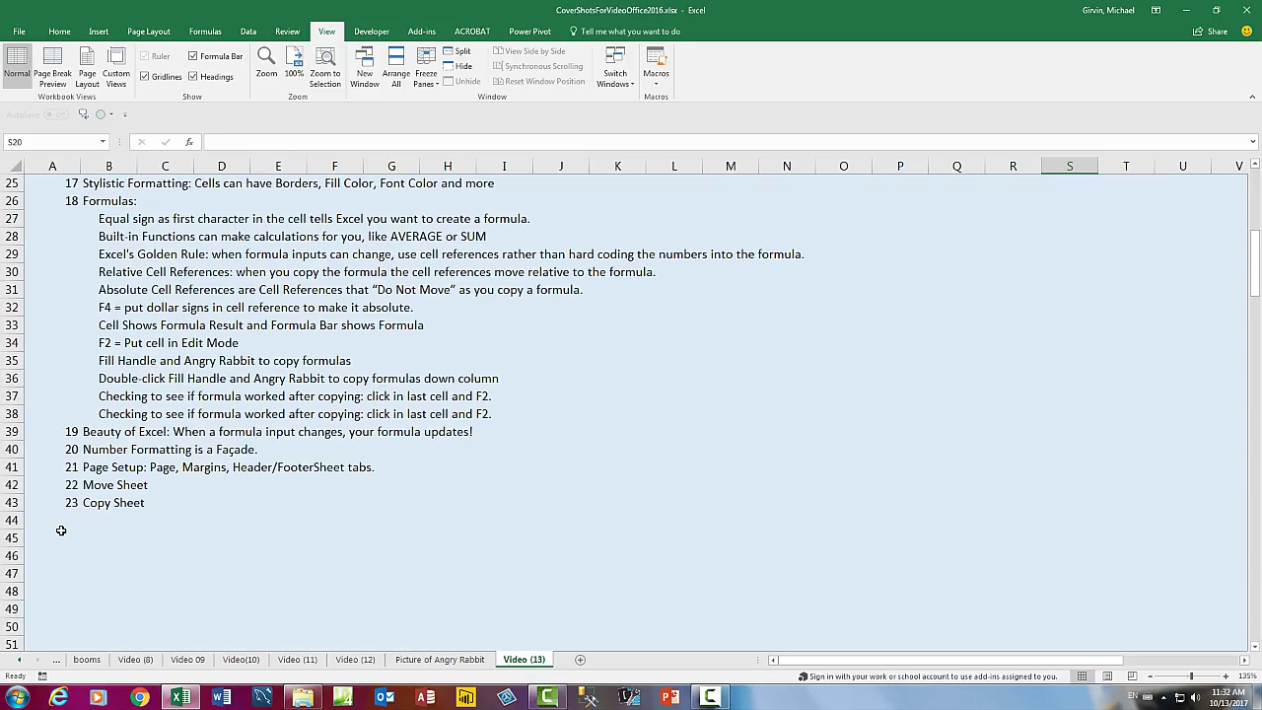
scroll(61, 531, "up", 8)
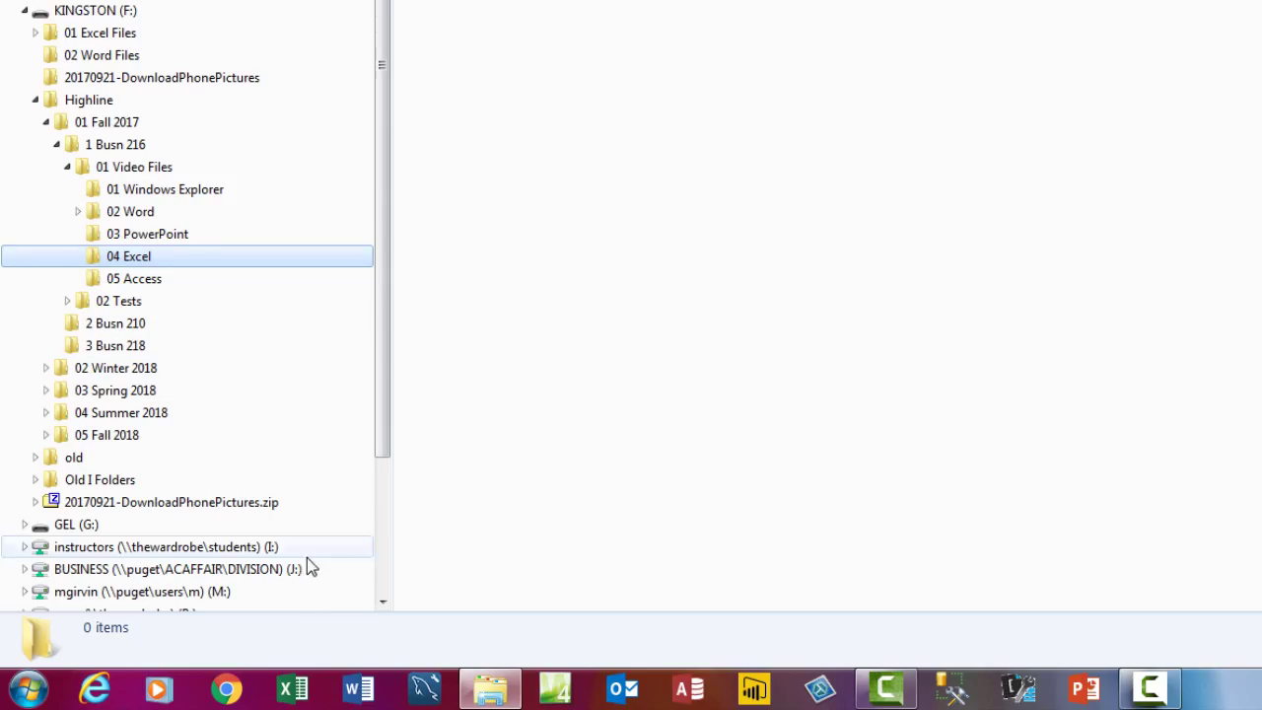
Switch to Excel, create a blank workbook, and save it as EB01-Gradebook in the 04 Excel folder under 01 Video Files.
left_click(291, 692)
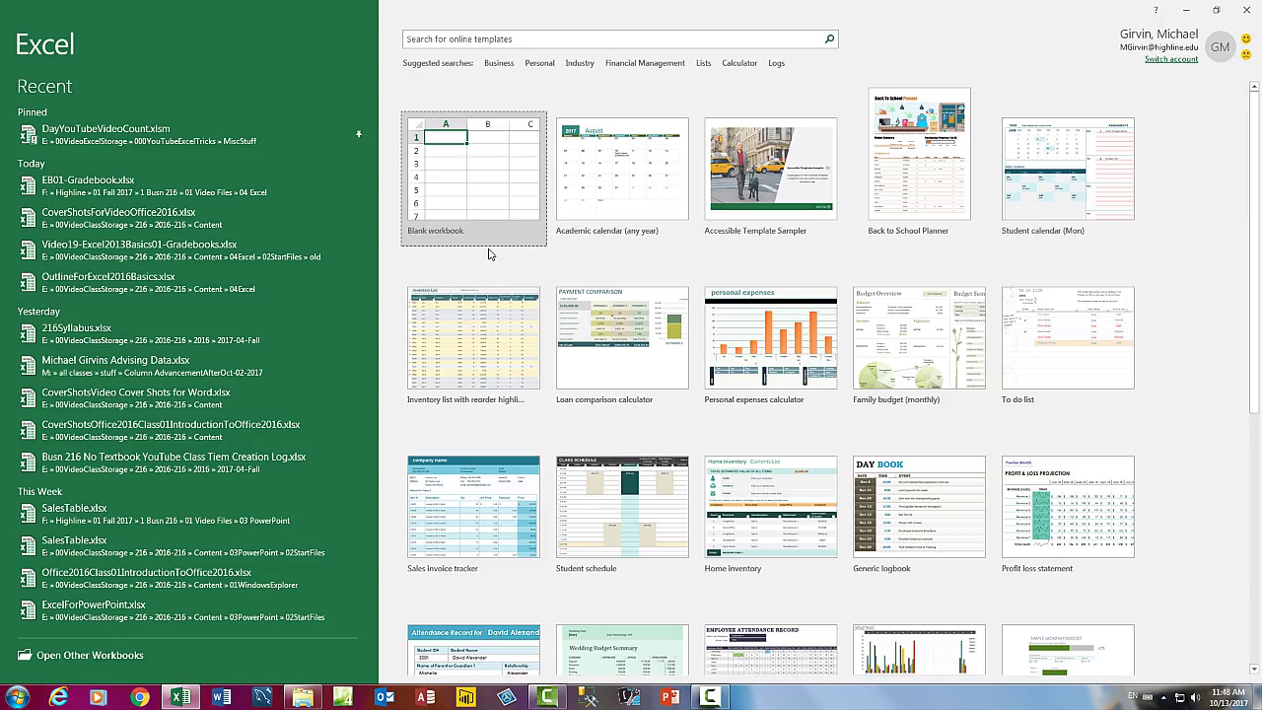
left_click(469, 161)
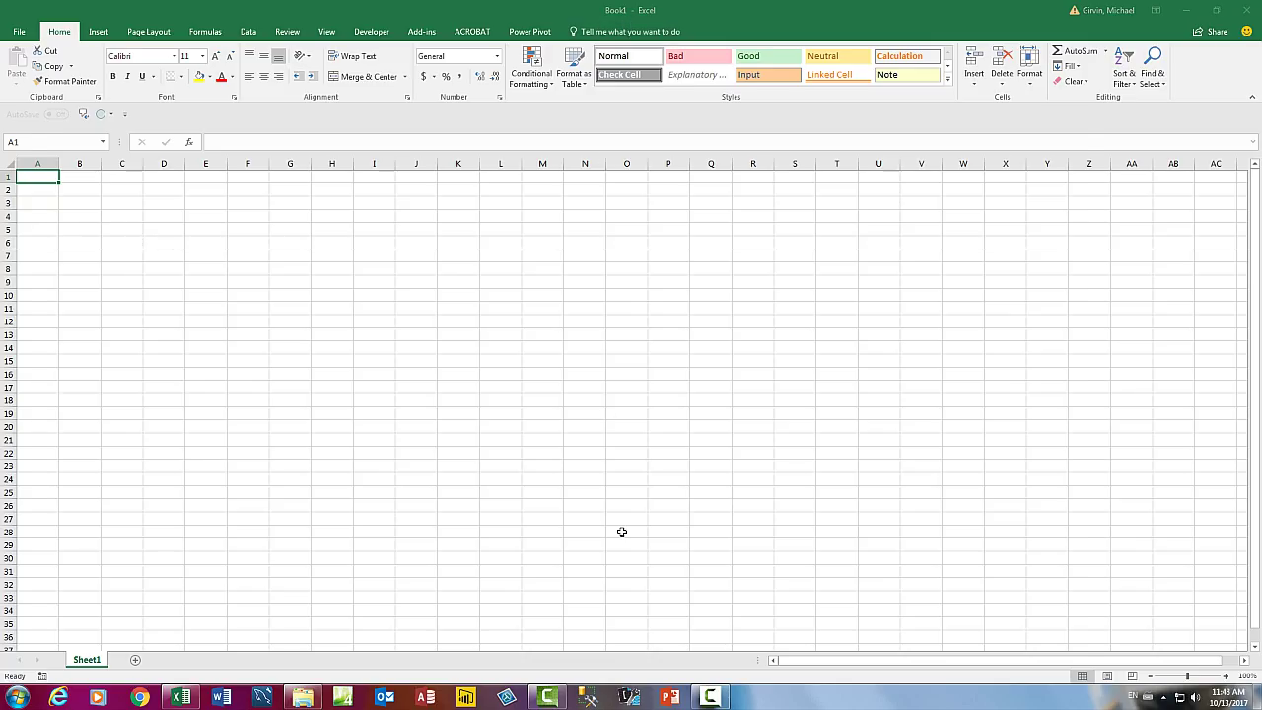
key("F12")
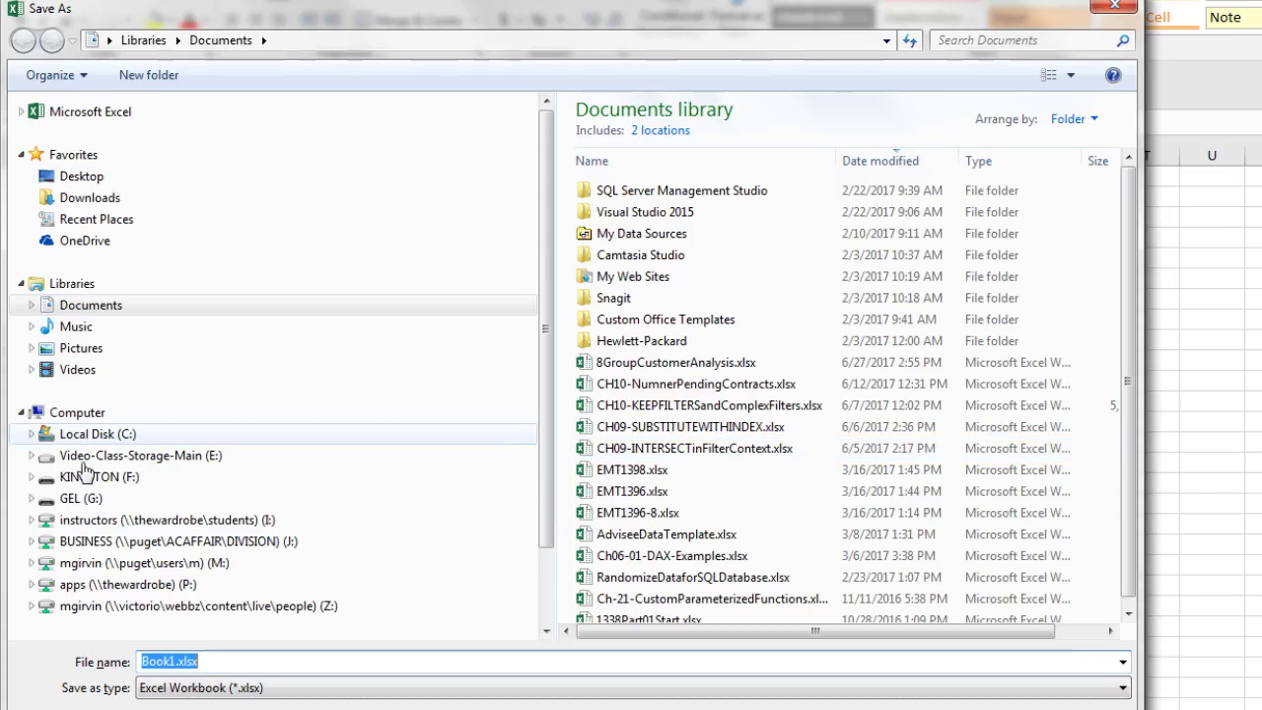
left_click(69, 389)
left_click(41, 531)
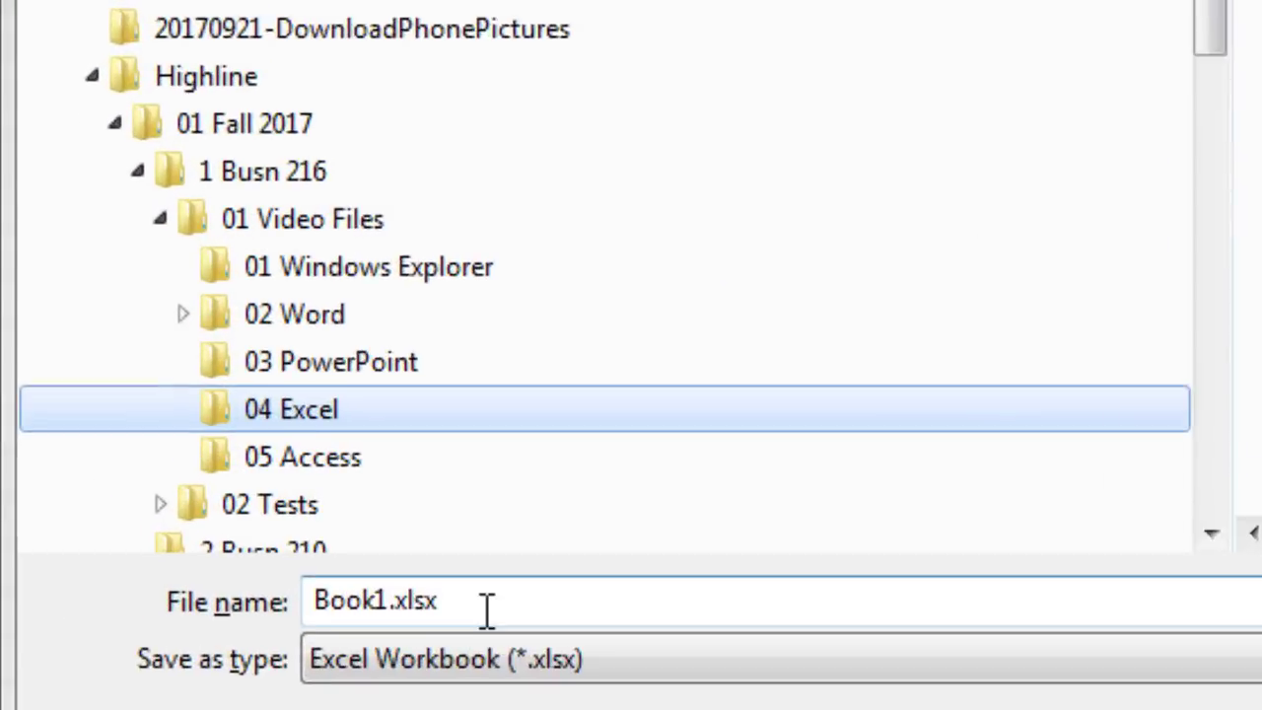
left_click(233, 666)
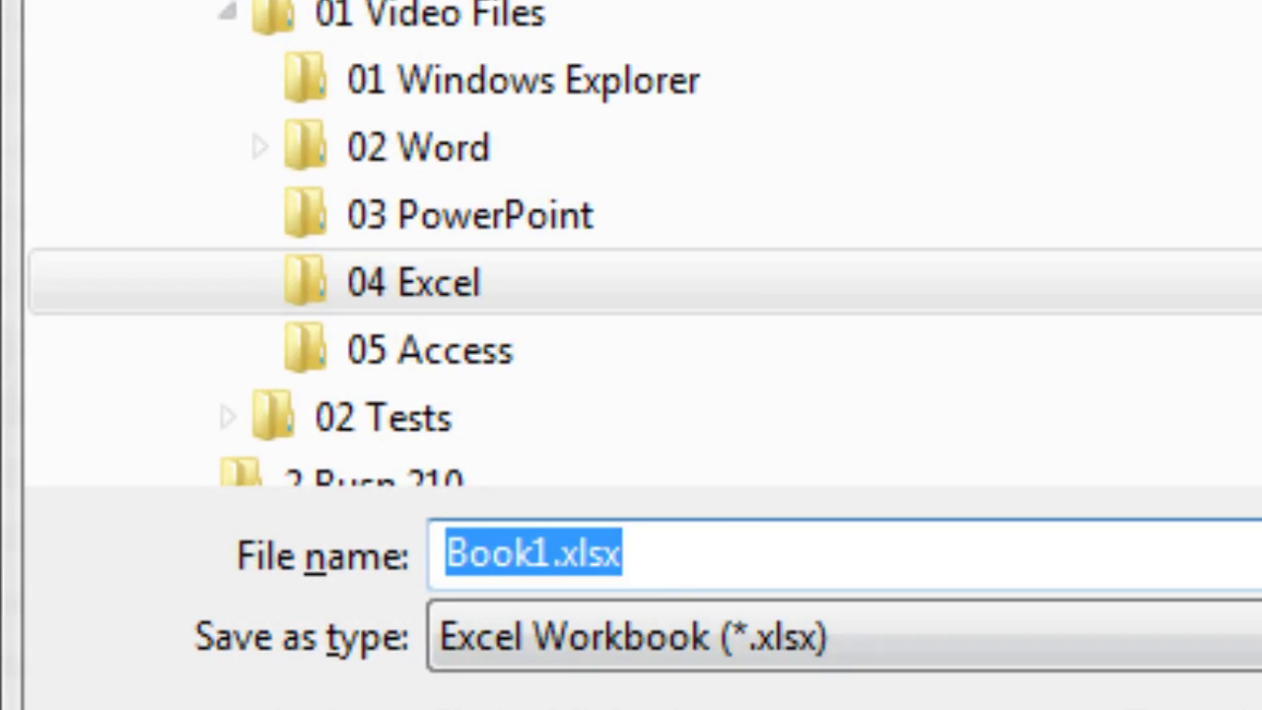
type("EB")
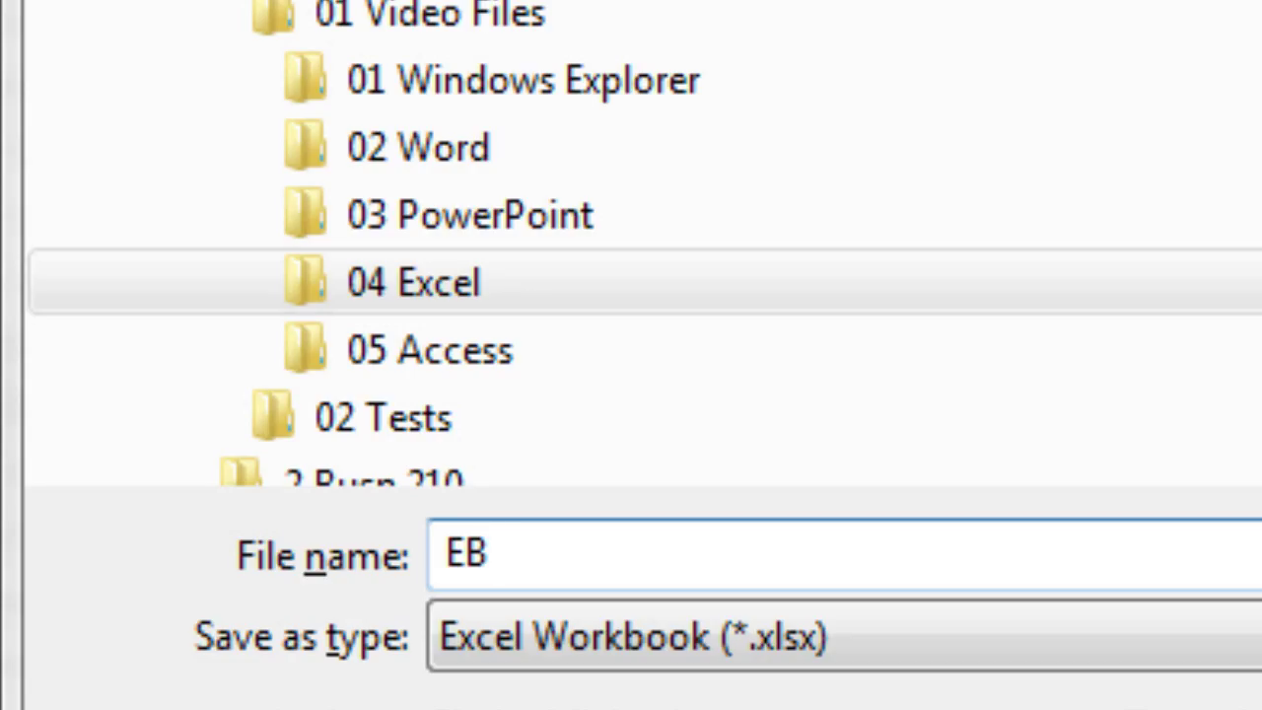
type("01-Gradebook")
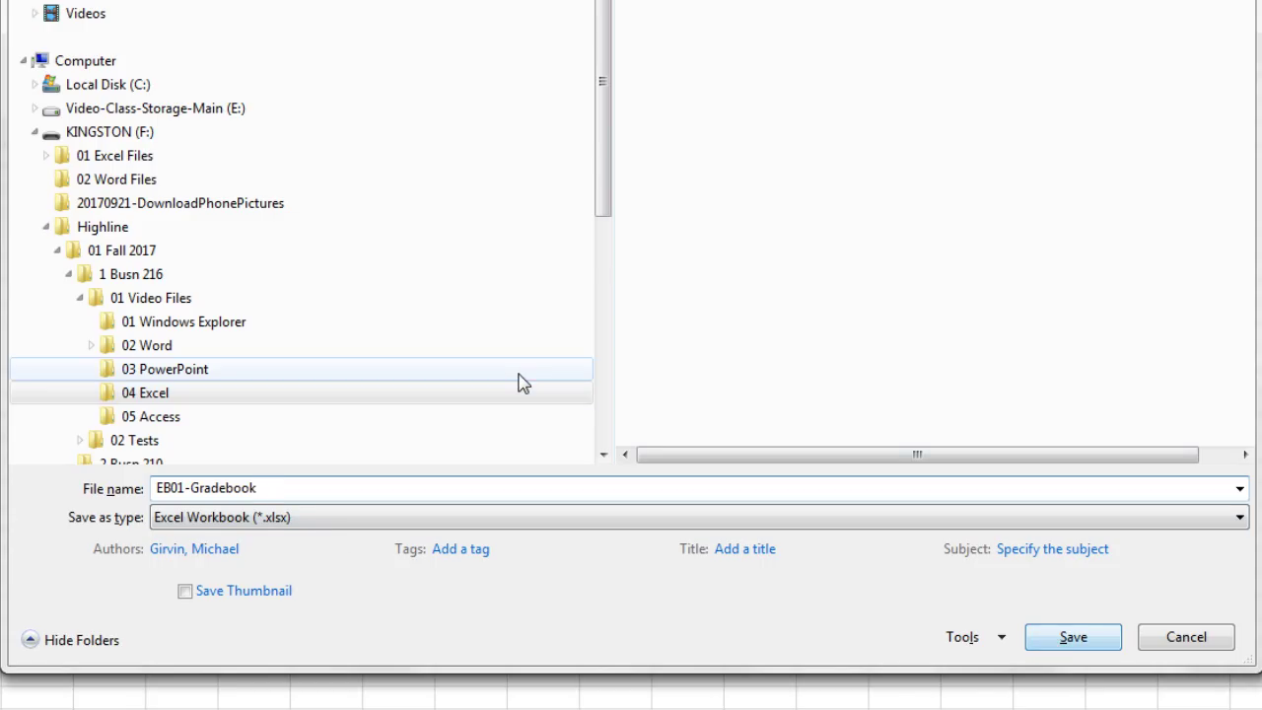
key("Return")
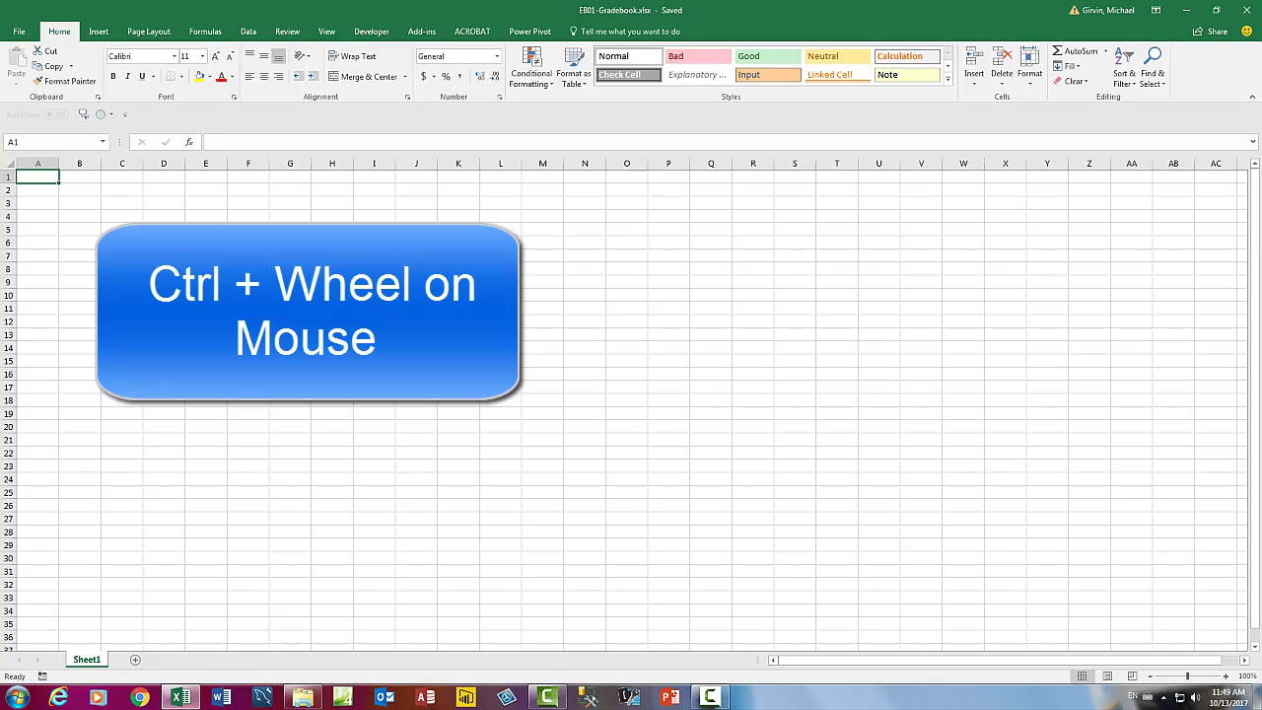
Select column E, row 6, and finally the cell E6 where they intersect.
scroll(263, 426, "up", 8, "ctrl")
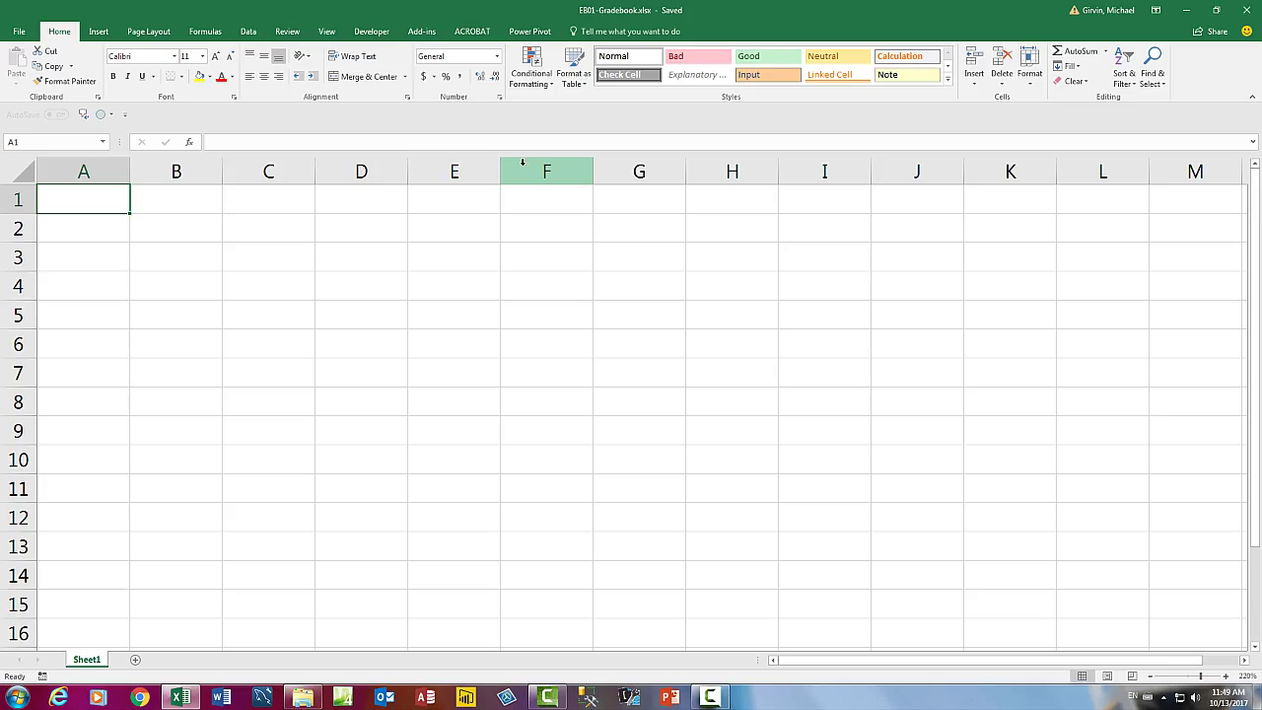
left_click(456, 170)
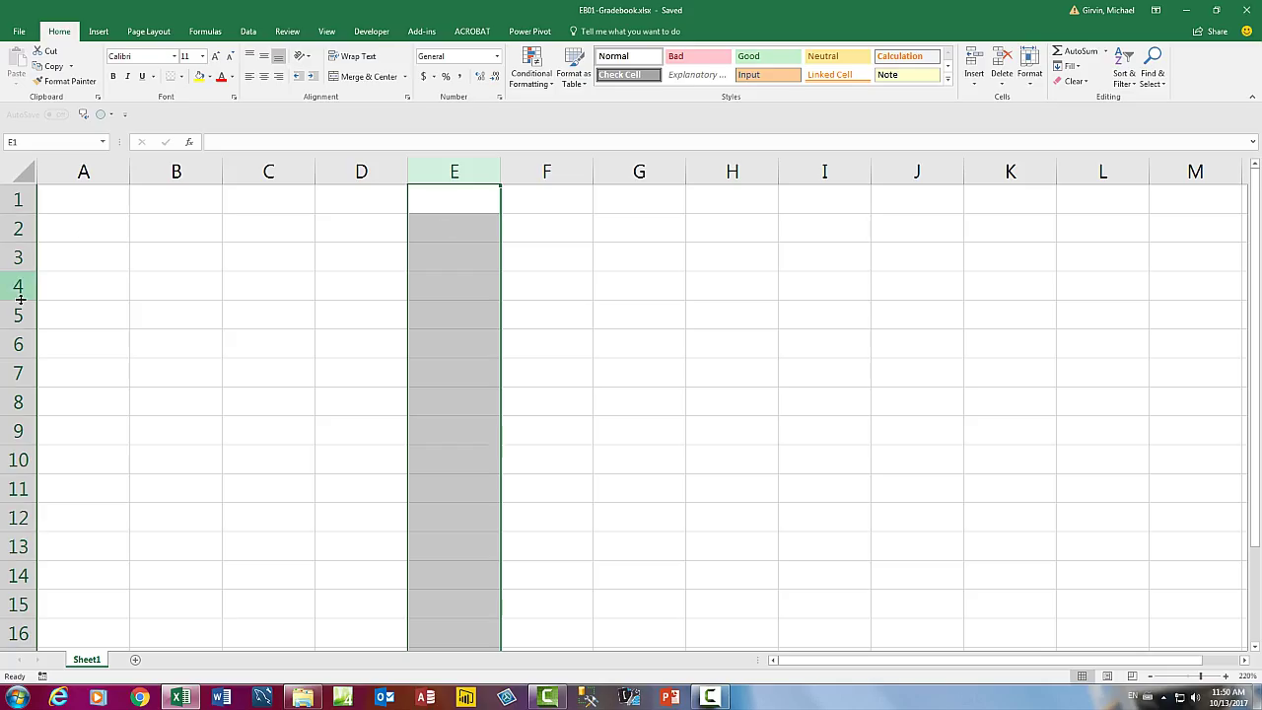
left_click(18, 344)
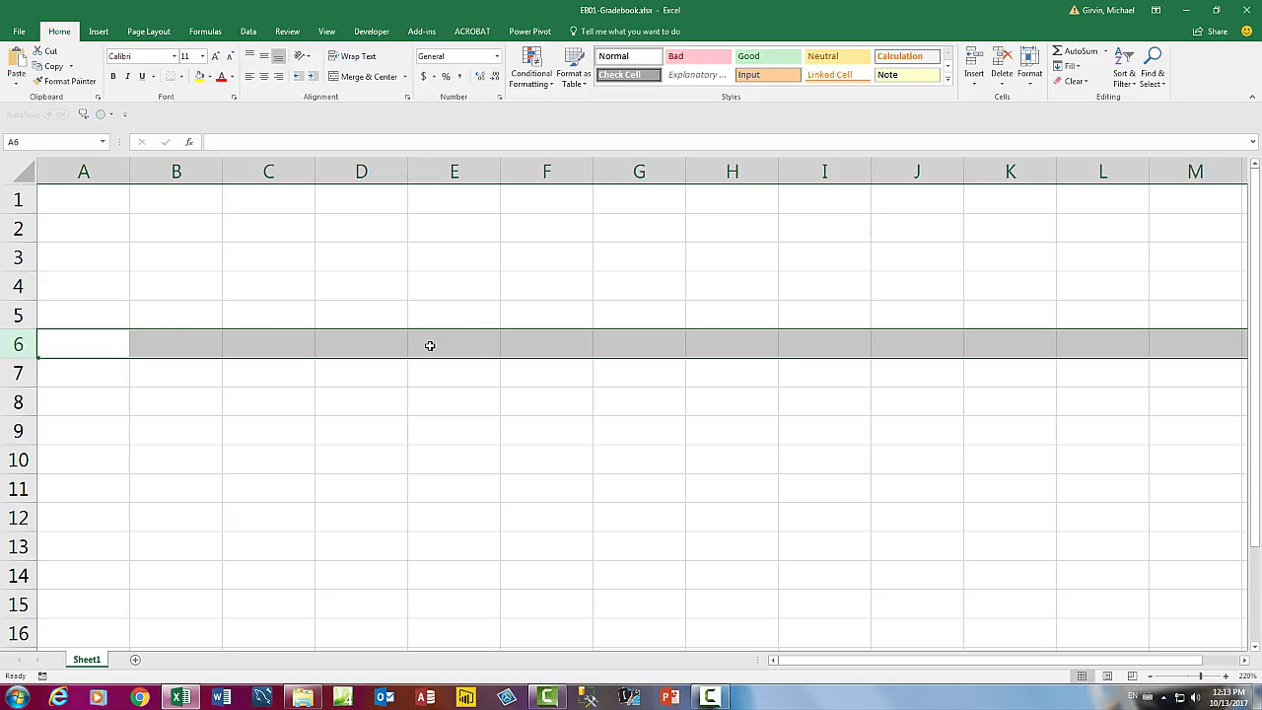
left_click(439, 345)
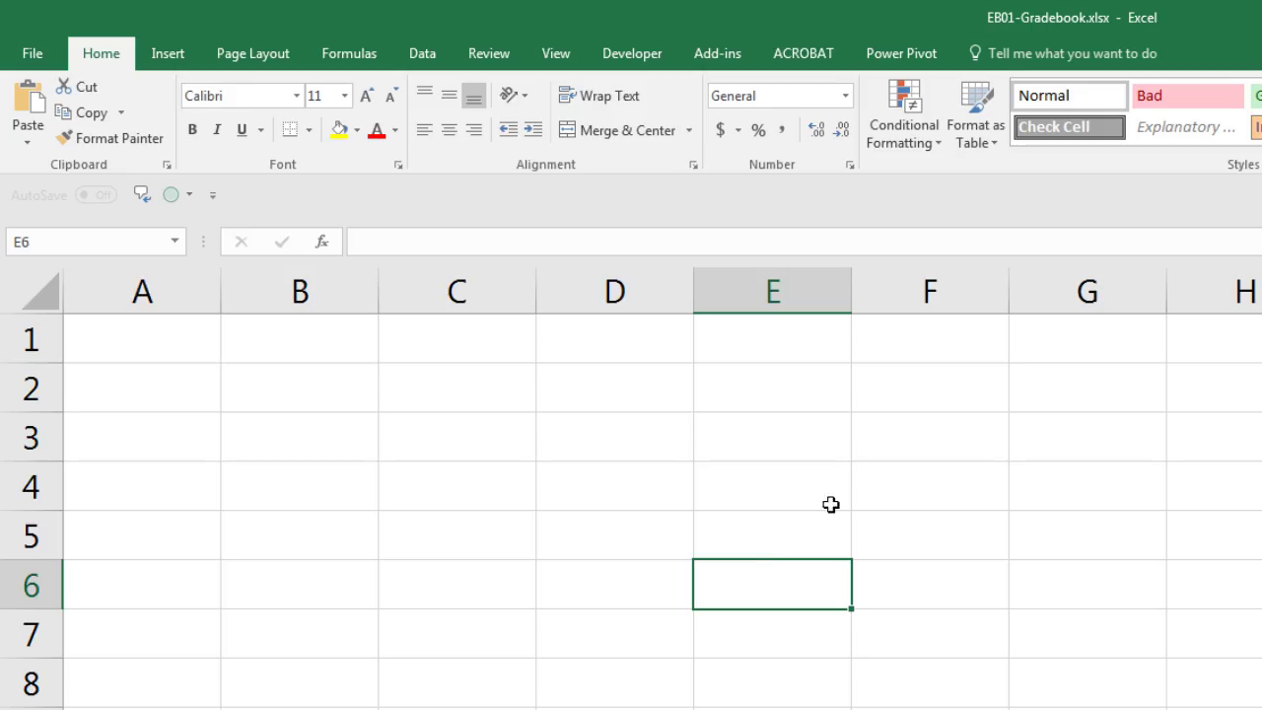
Select the individual cells F4, G6, E6, F7, G4 and D4 one after another.
left_click(949, 486)
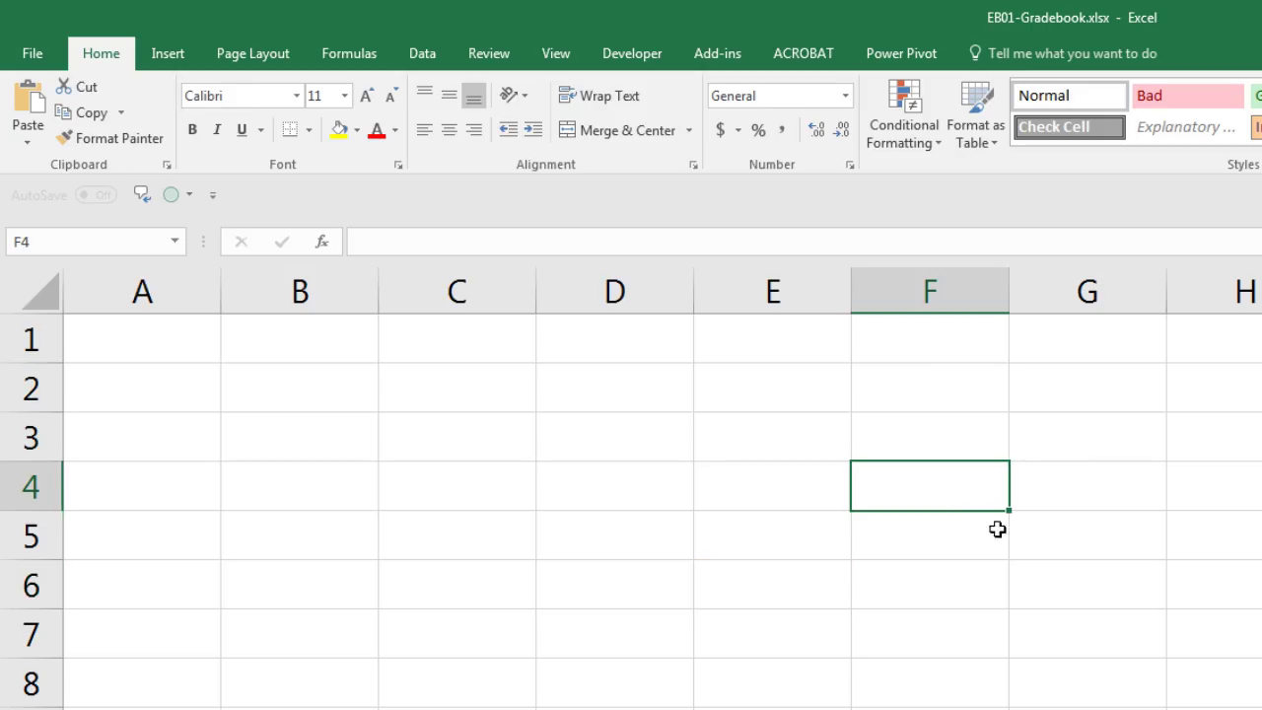
left_click(1072, 583)
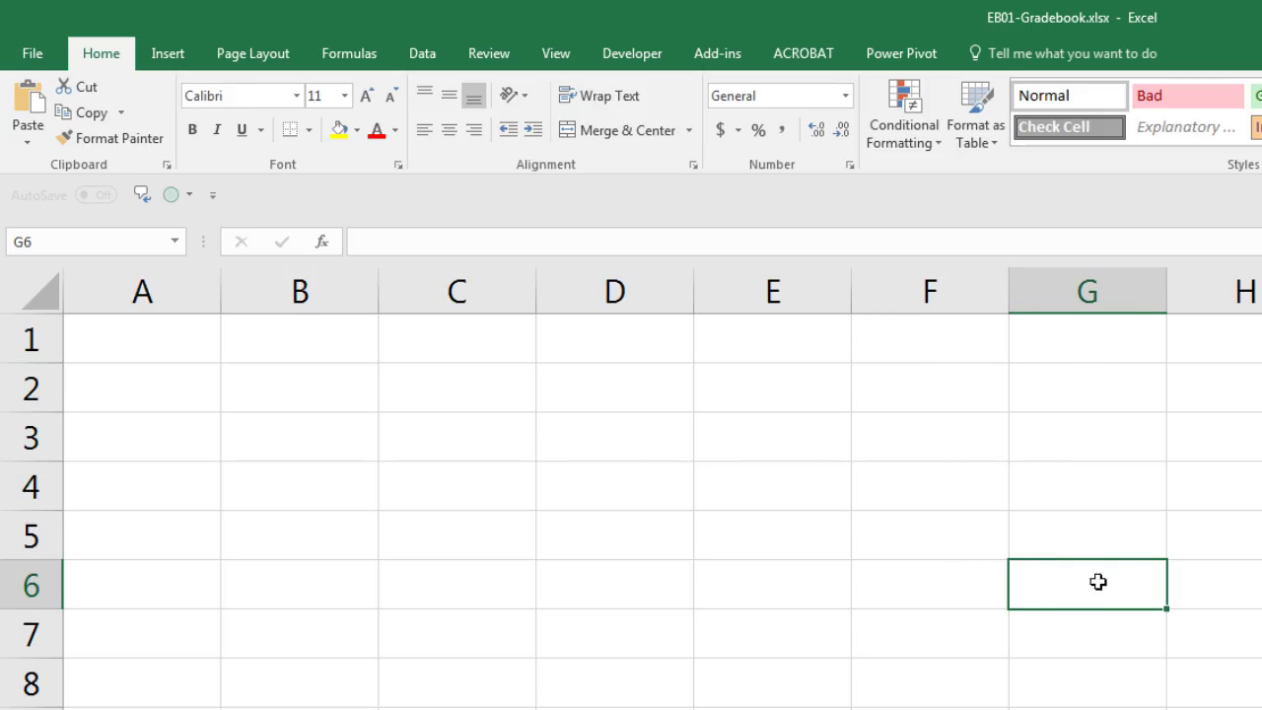
left_click(756, 587)
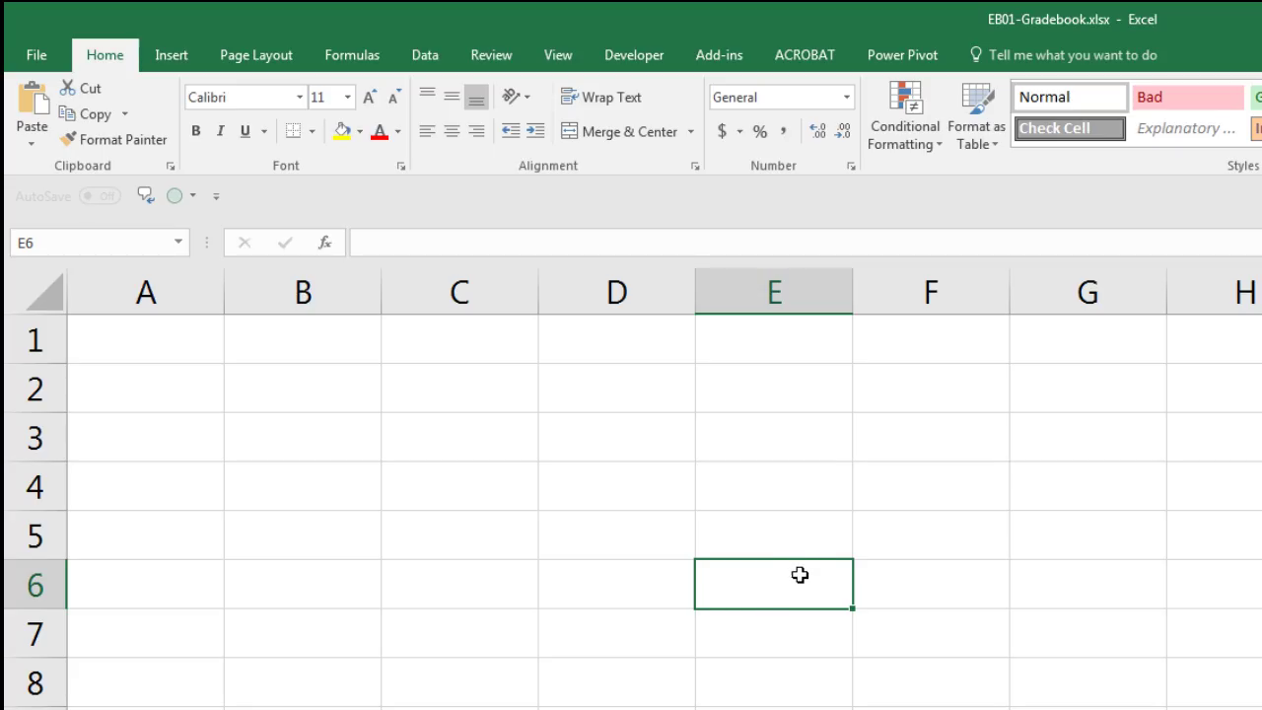
left_click(980, 619)
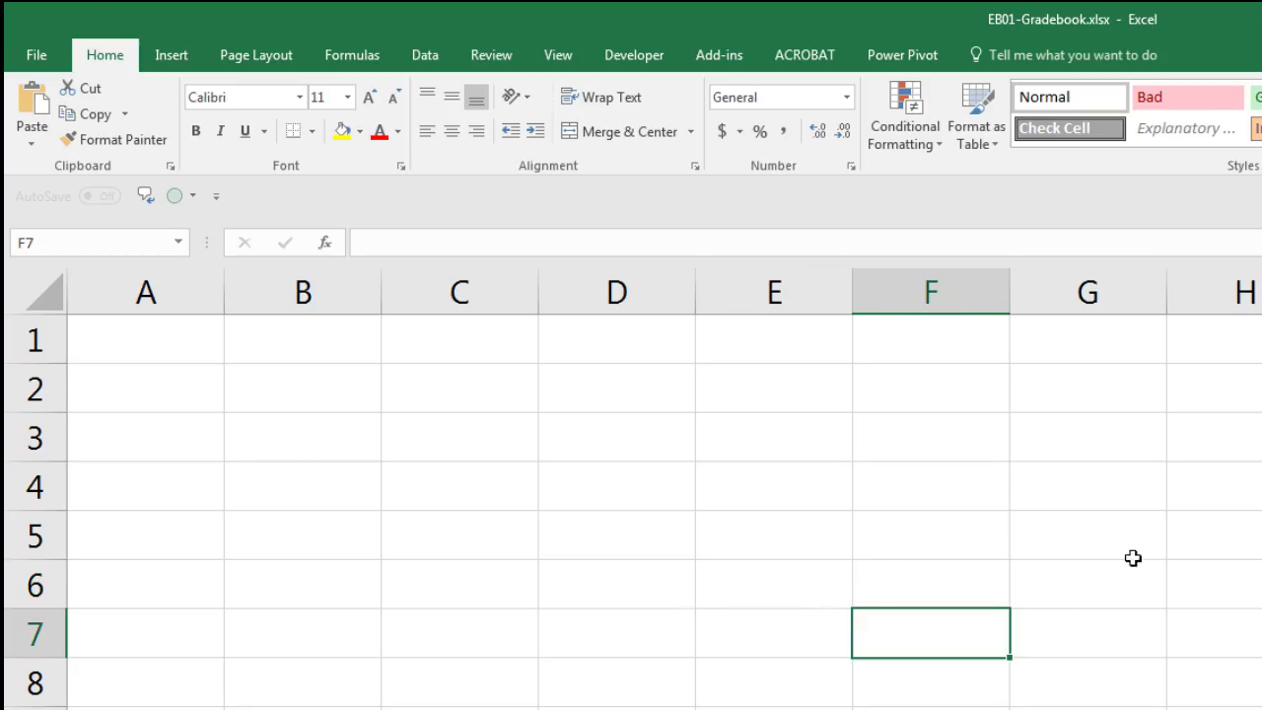
left_click(1141, 490)
left_click(631, 479)
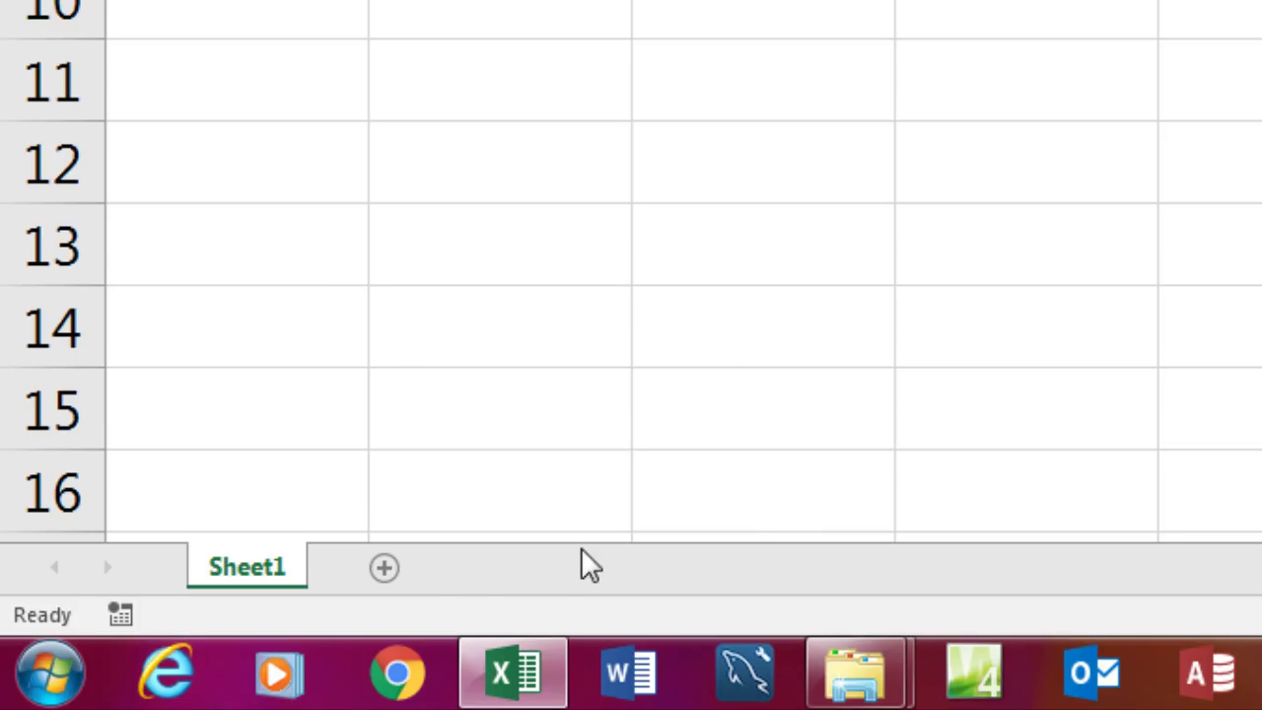
Add a new worksheet after Sheet1, switch between the two sheets, and return to Sheet1.
left_click(383, 571)
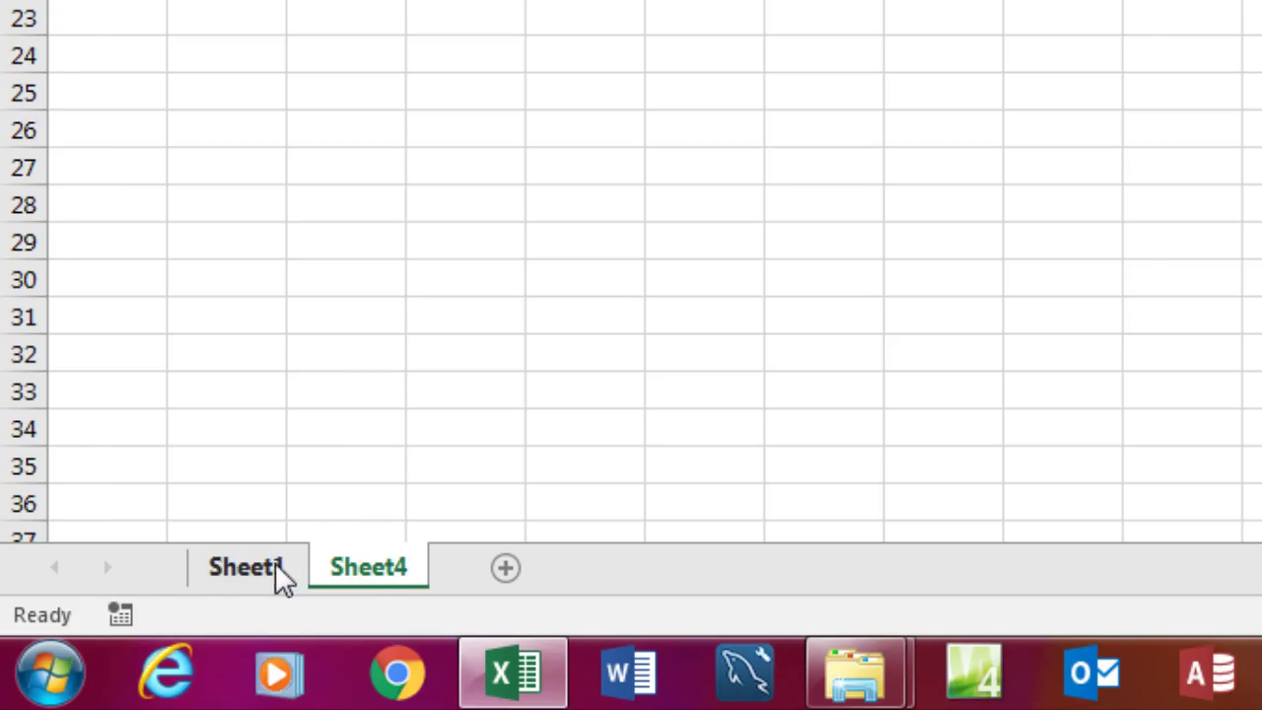
left_click(253, 577)
left_click(361, 577)
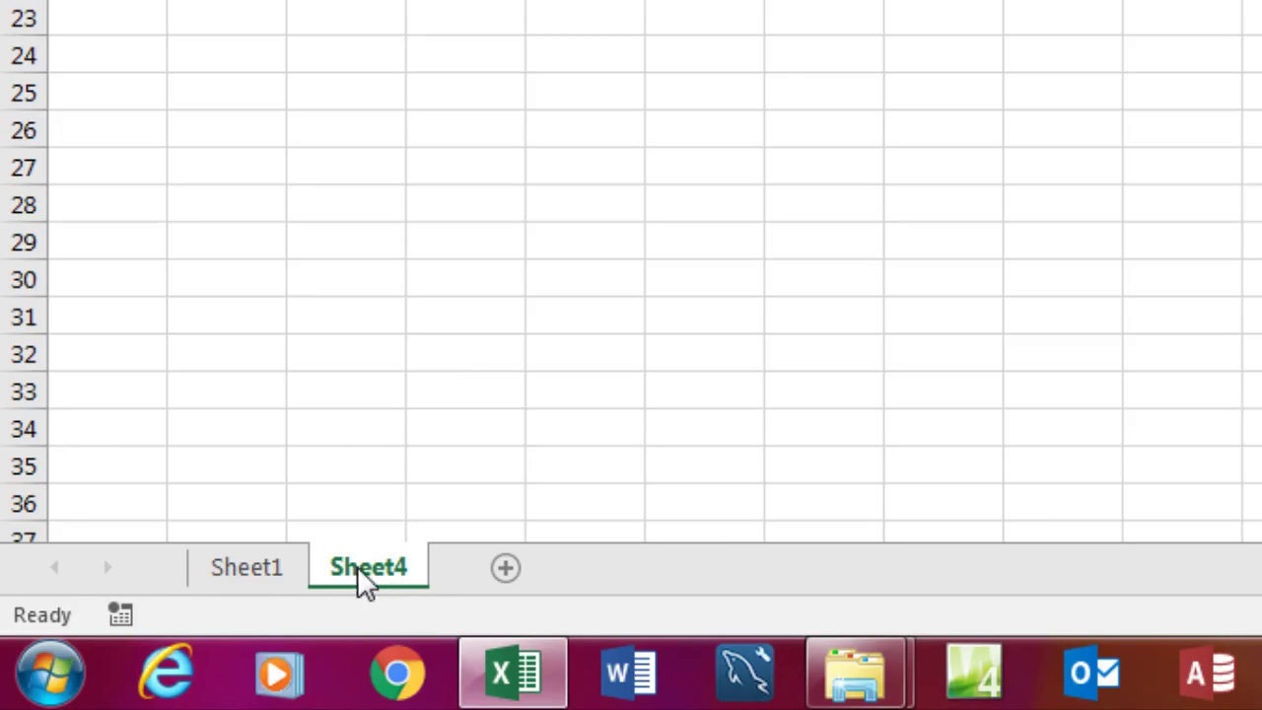
left_click(254, 577)
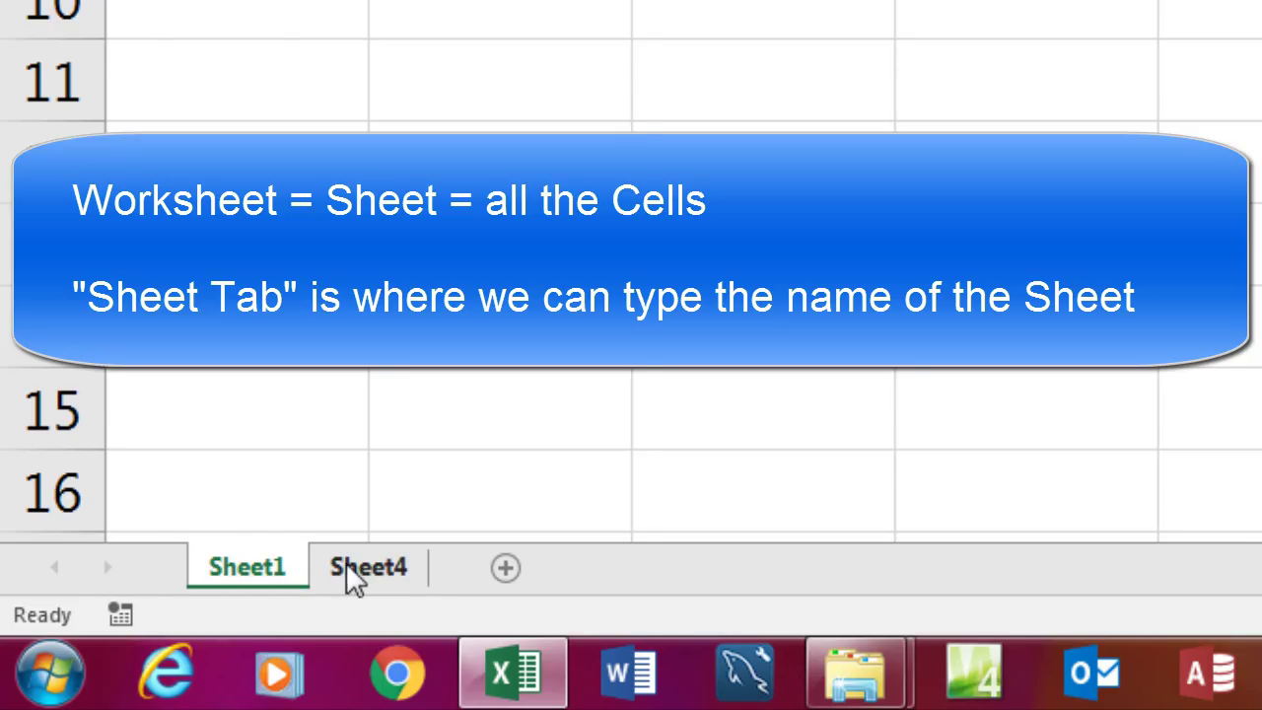
left_click(355, 576)
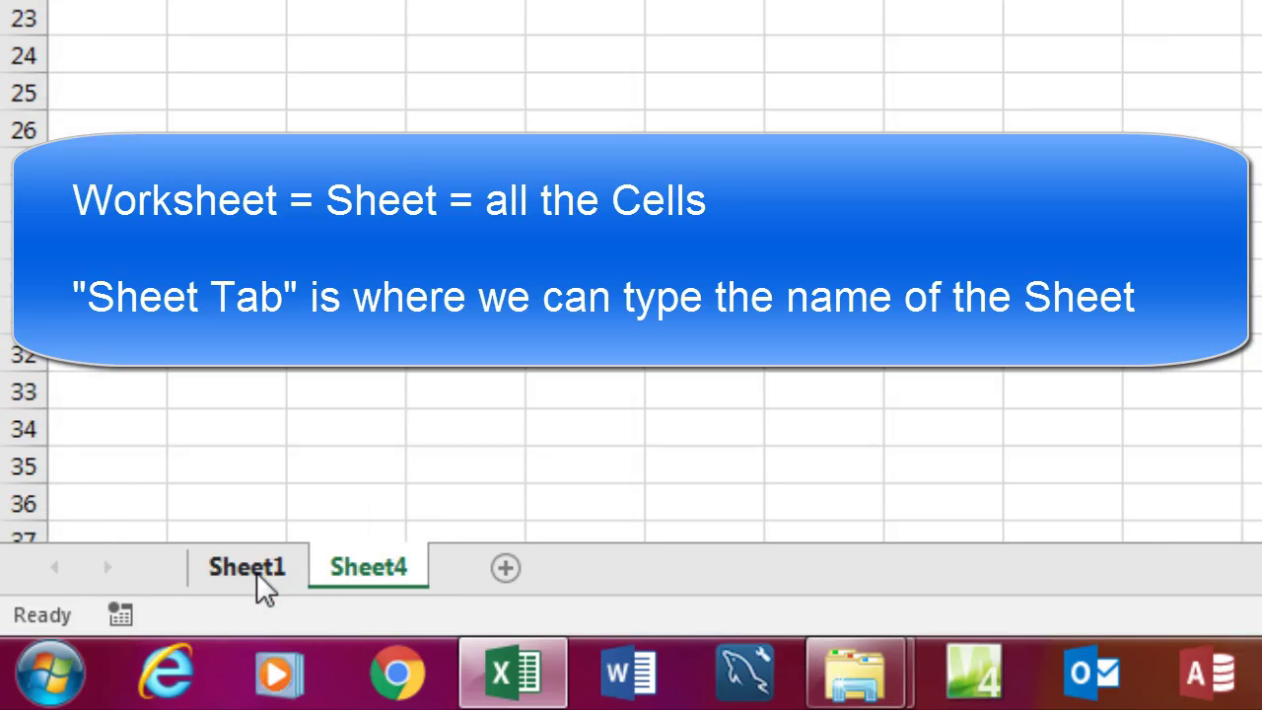
left_click(256, 573)
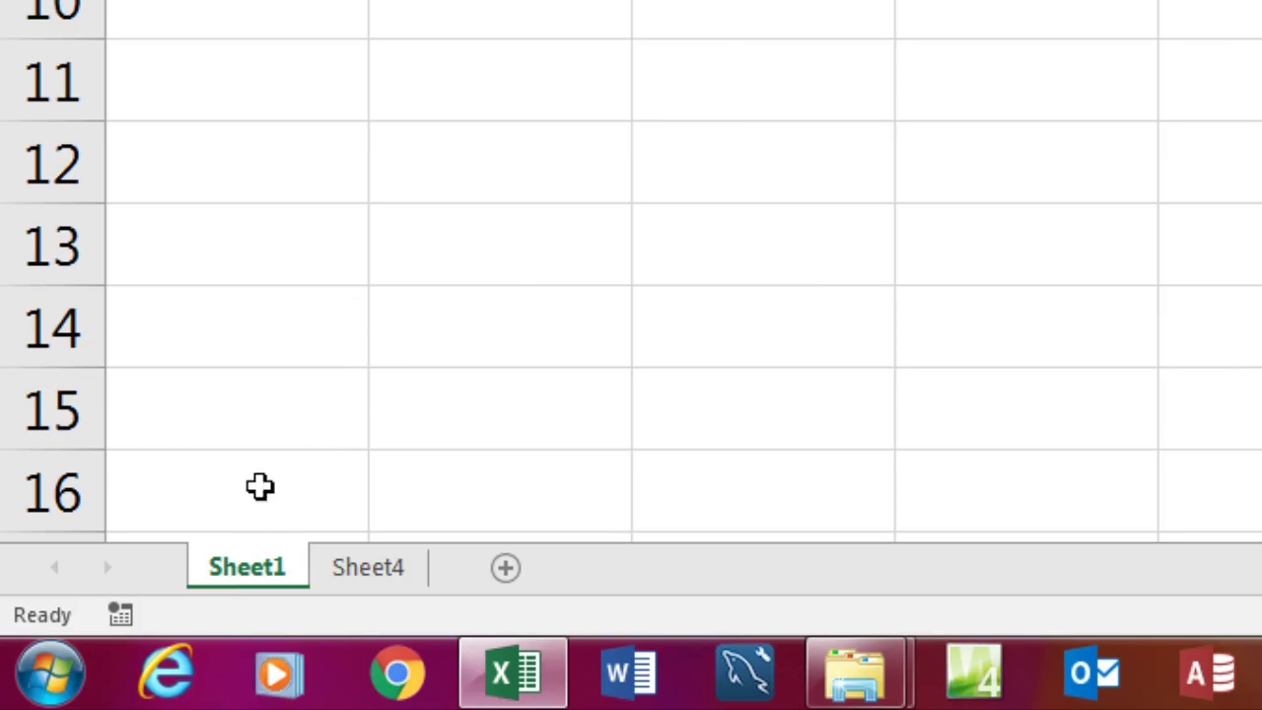
Rename Sheet1 as GradebookFall17.
double_click(250, 570)
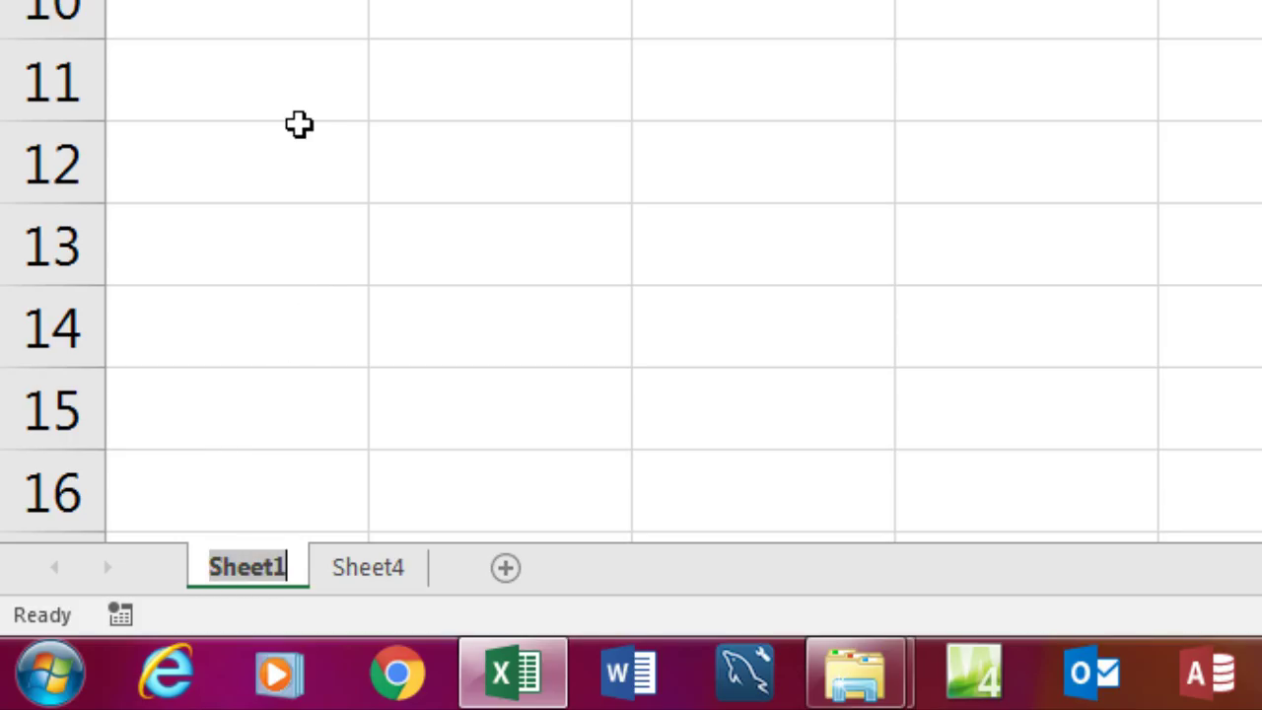
type("GradebookFall17")
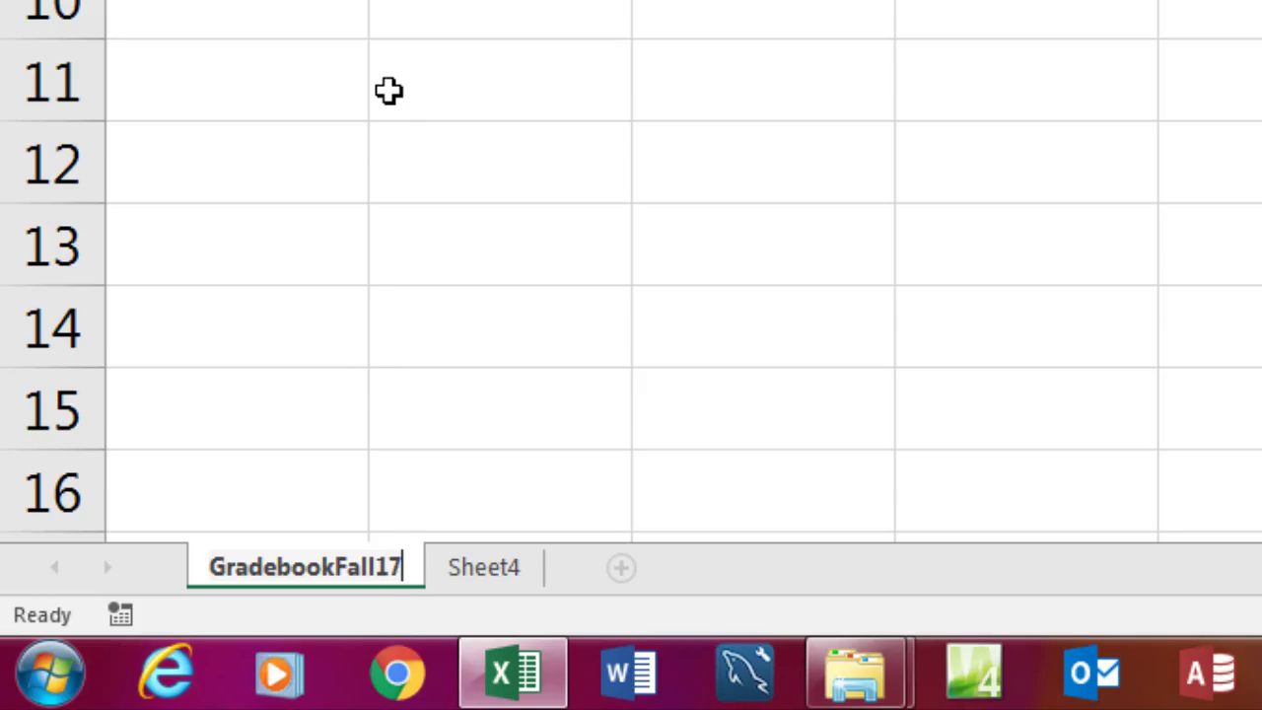
key("Return")
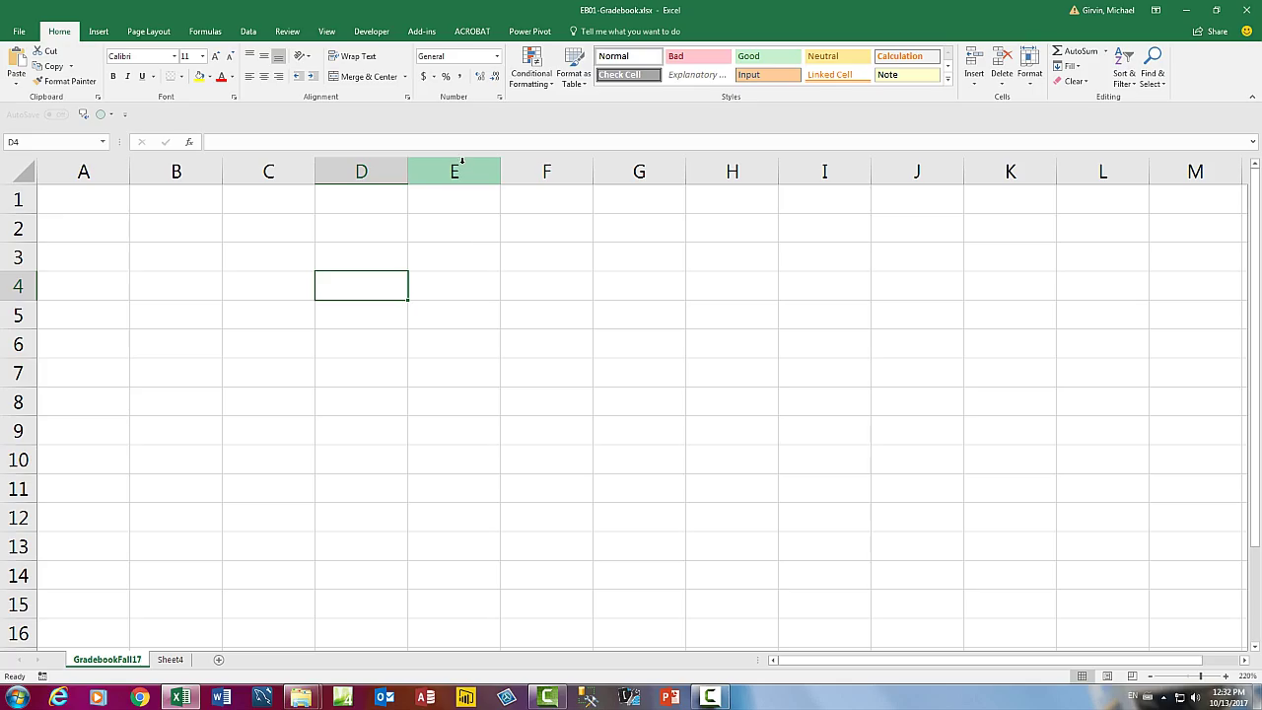
Select column E, row 6 and cell E6 on GradebookFall17, and flip to Sheet4 and back.
left_click(457, 171)
left_click(18, 342)
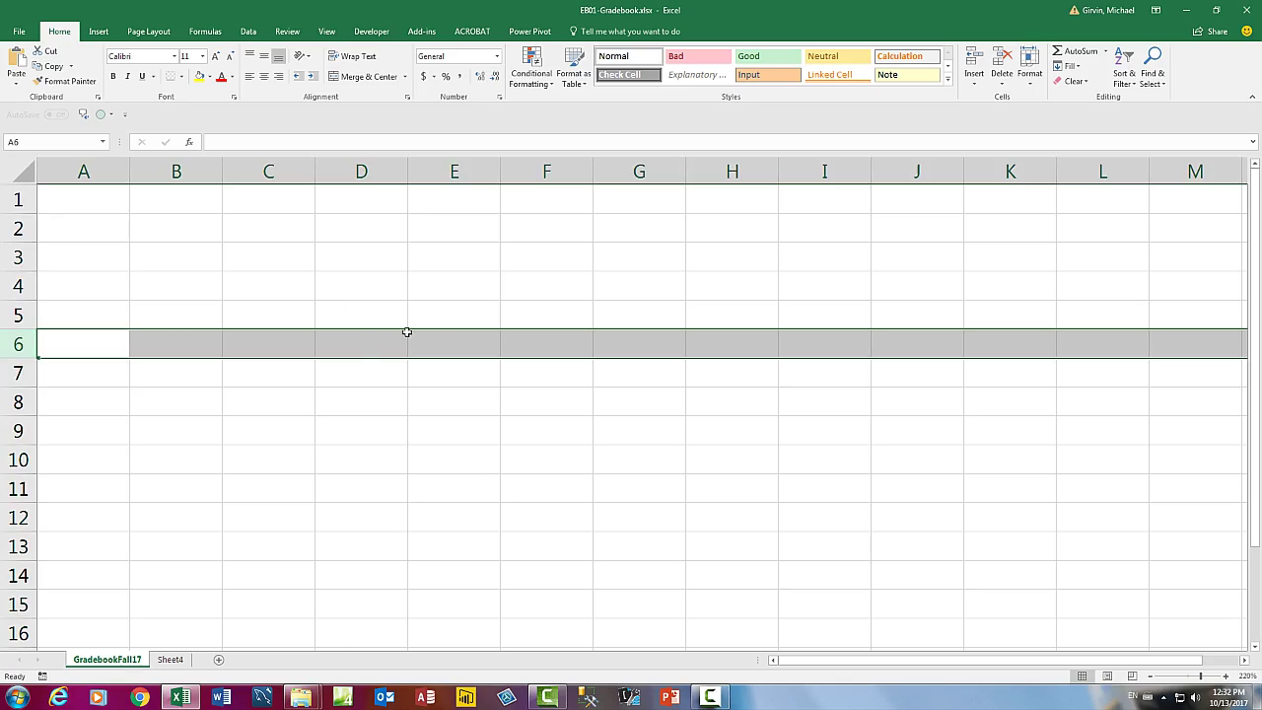
left_click(445, 343)
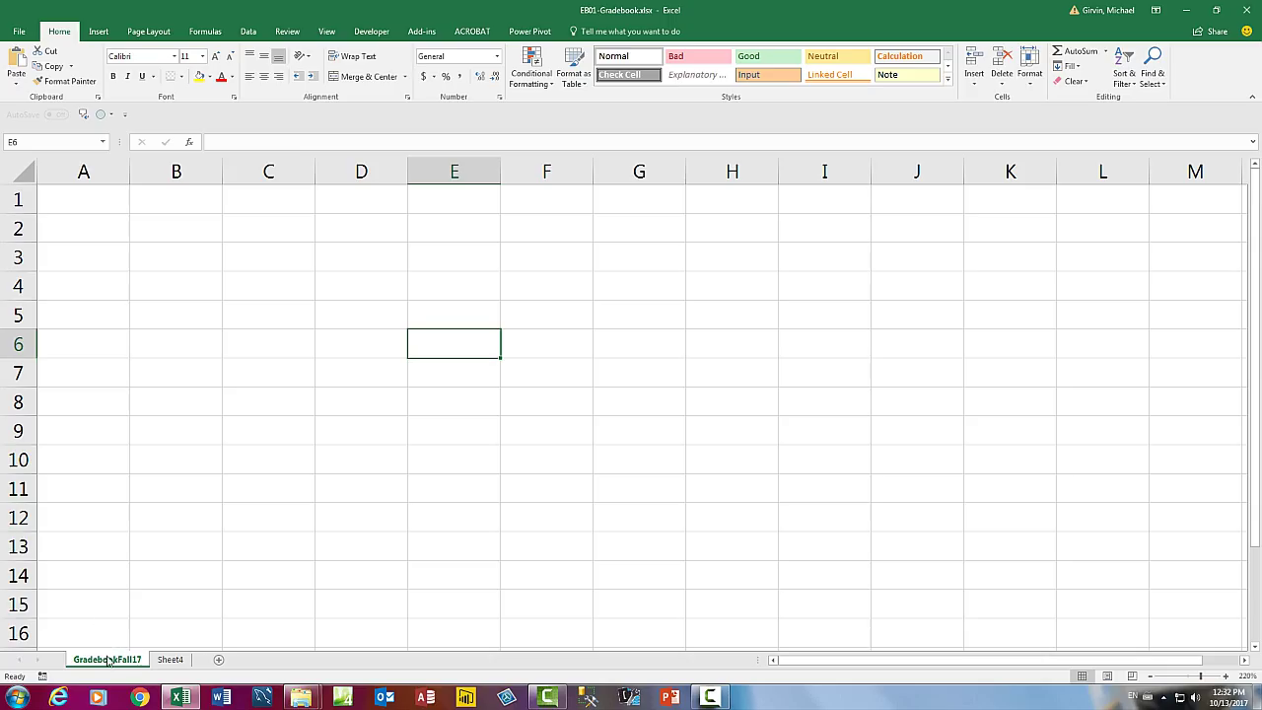
key("ctrl+Page_Down")
key("ctrl+Page_Up")
Select the single cells A1, B2, C2, C3 and C5 in turn, and extend the selection to C5:F8.
scroll(116, 662, "up", 8, "ctrl")
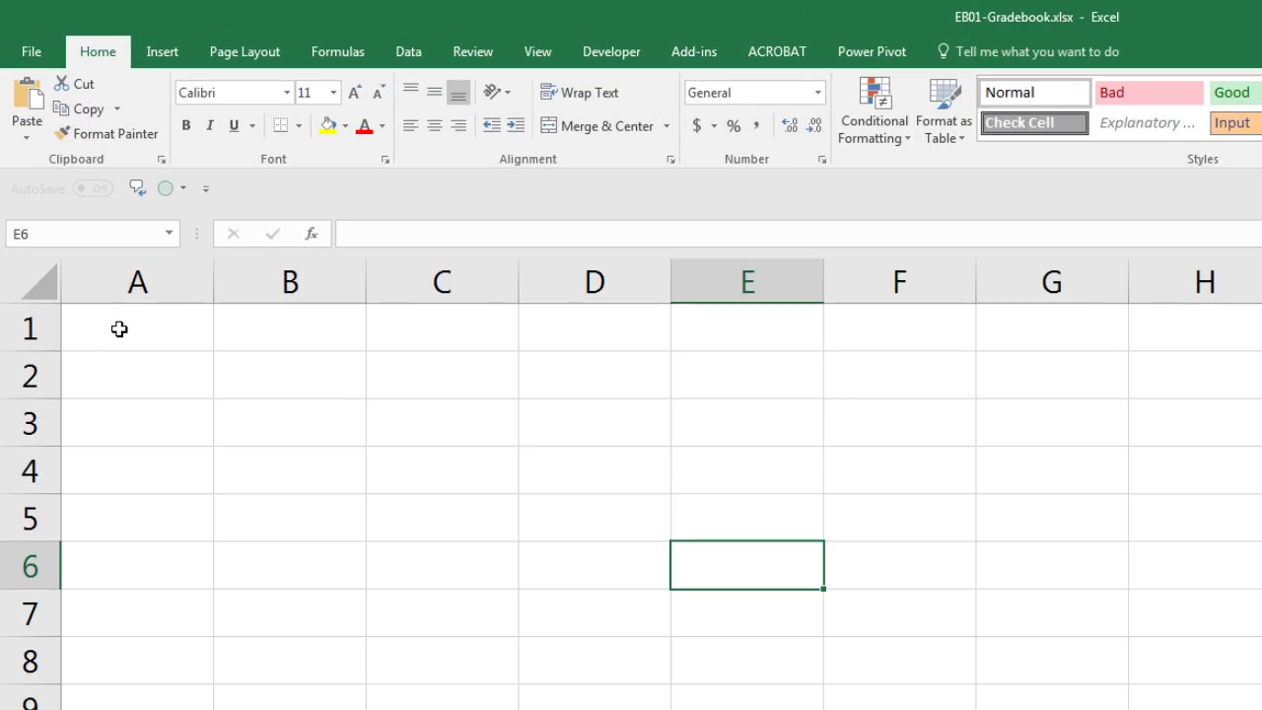
left_click(118, 329)
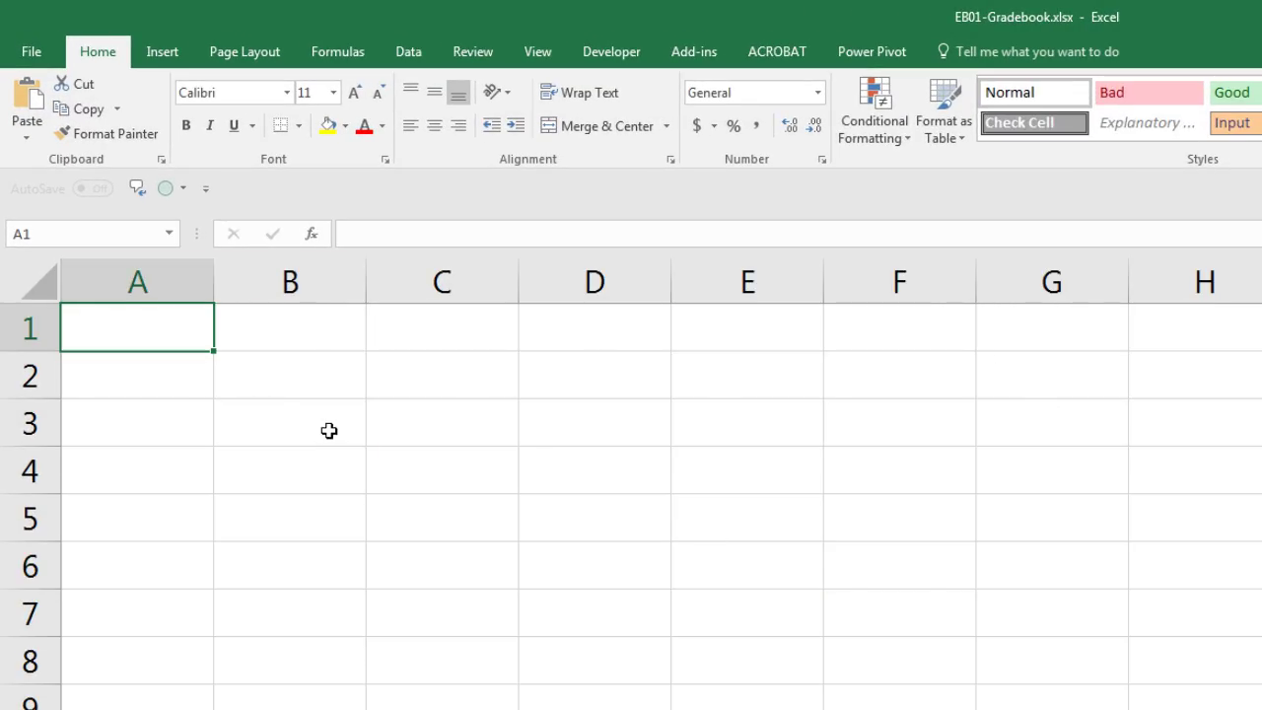
left_click(328, 375)
left_click(432, 378)
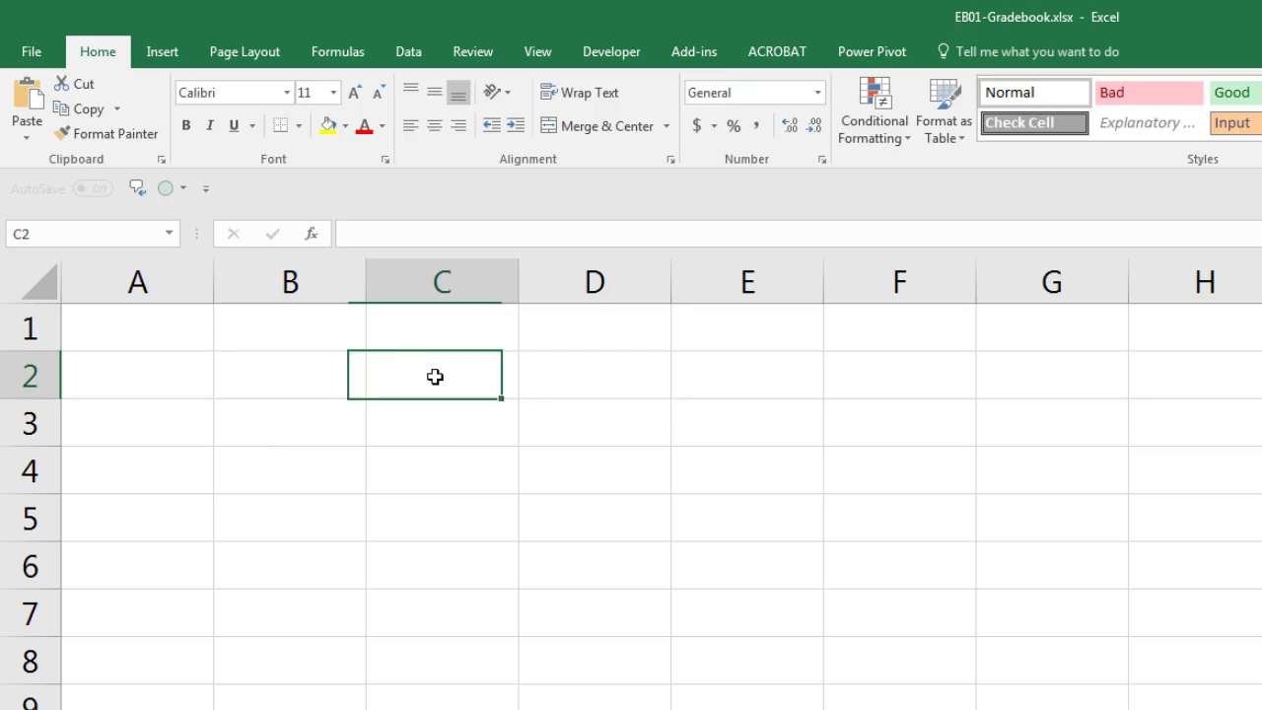
left_click(437, 428)
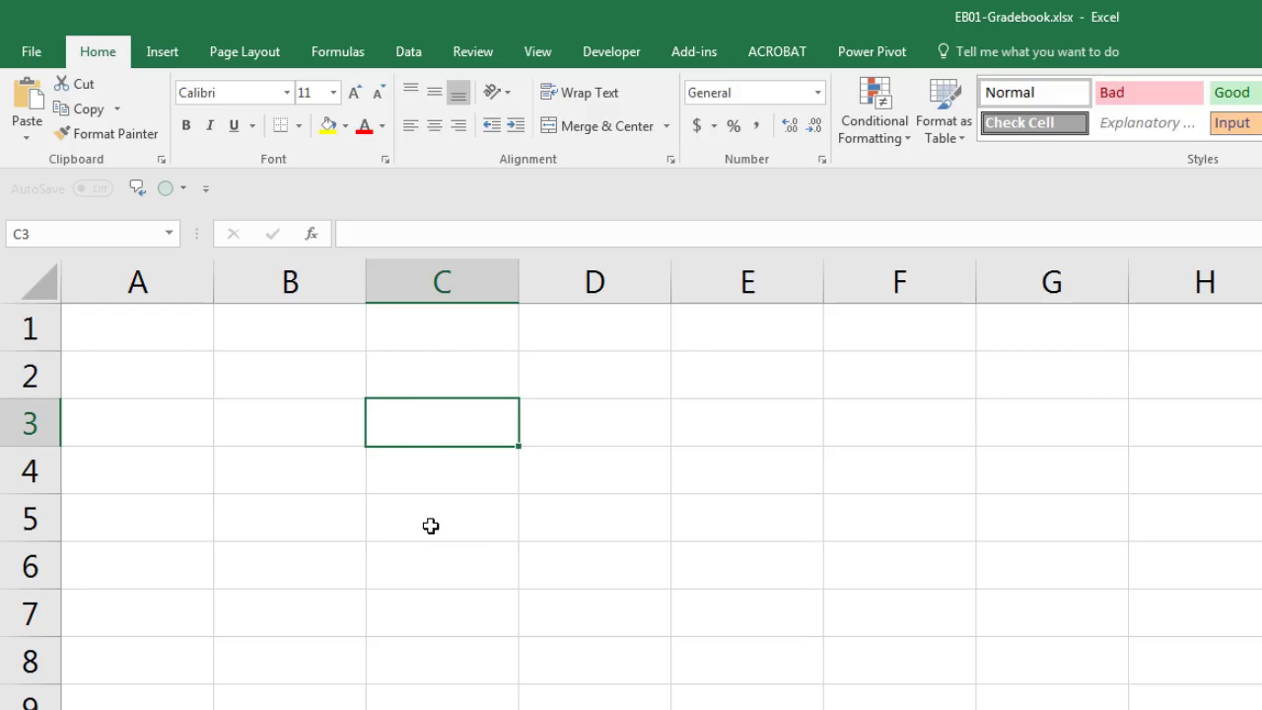
left_click(418, 519)
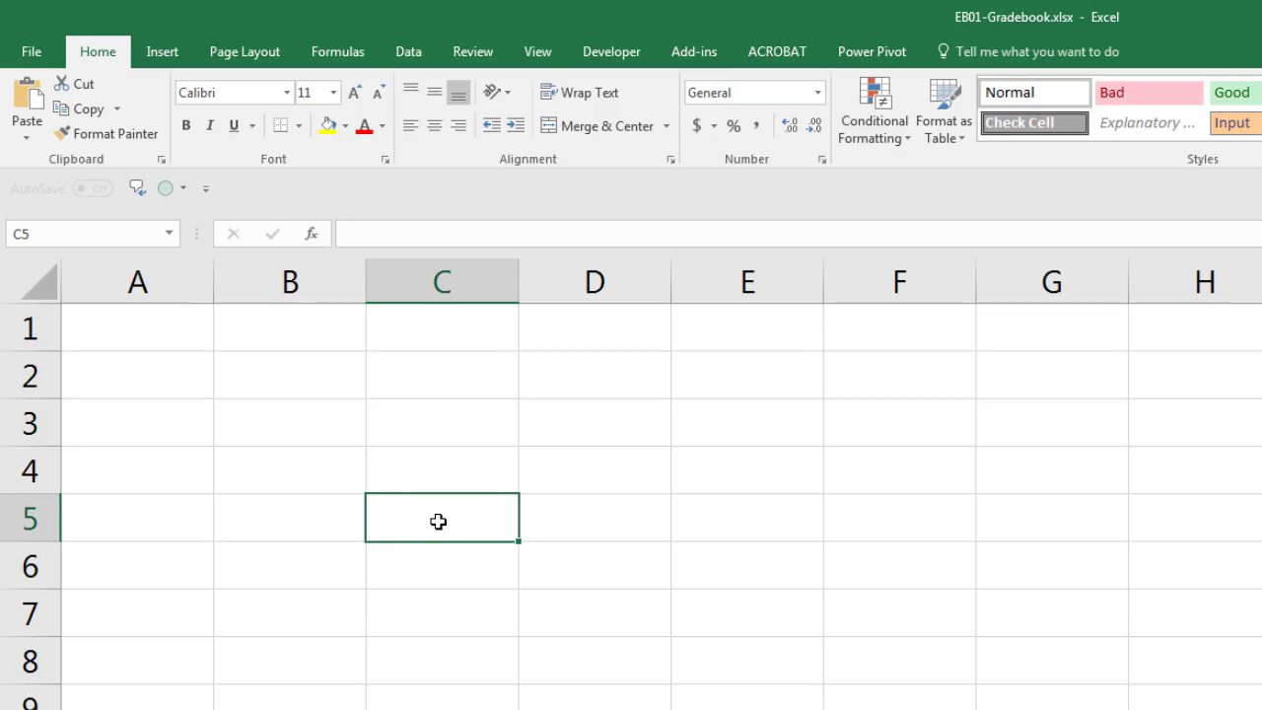
left_click_drag(452, 515, 941, 700)
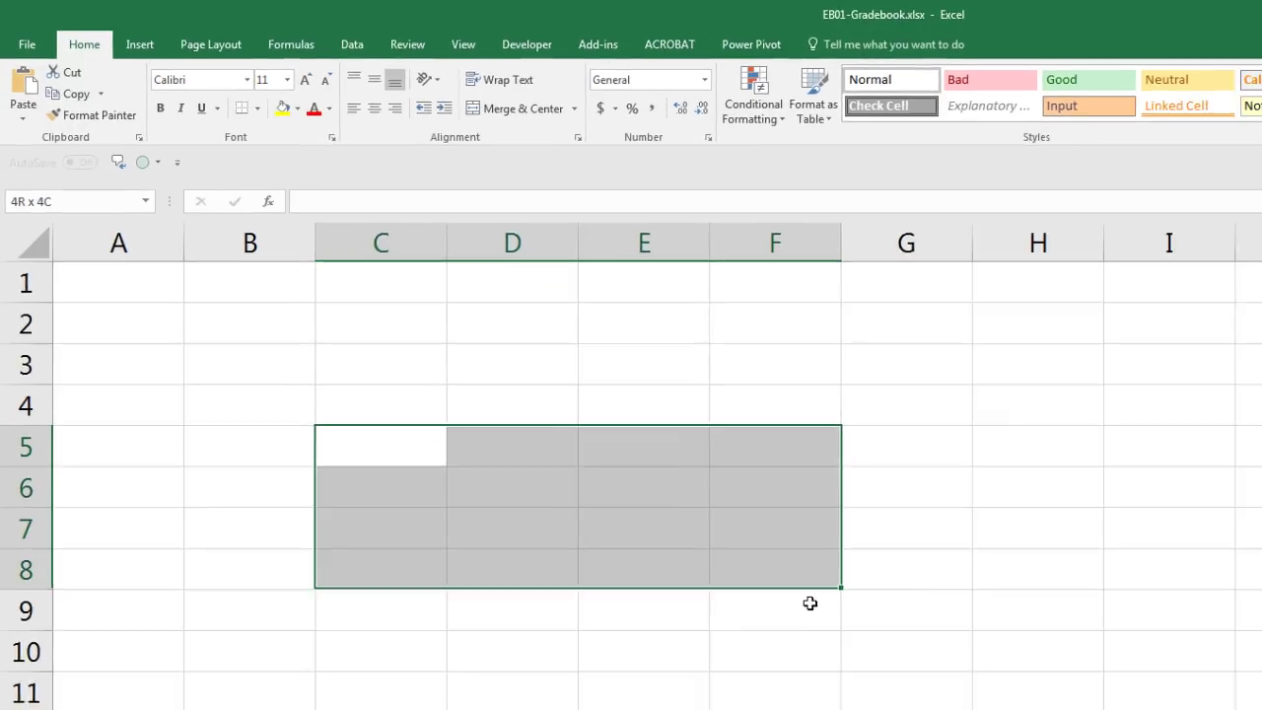
Extend the selection to C5:F13, and select a block of cells across columns B and C starting at B3.
left_click_drag(809, 602, 822, 709)
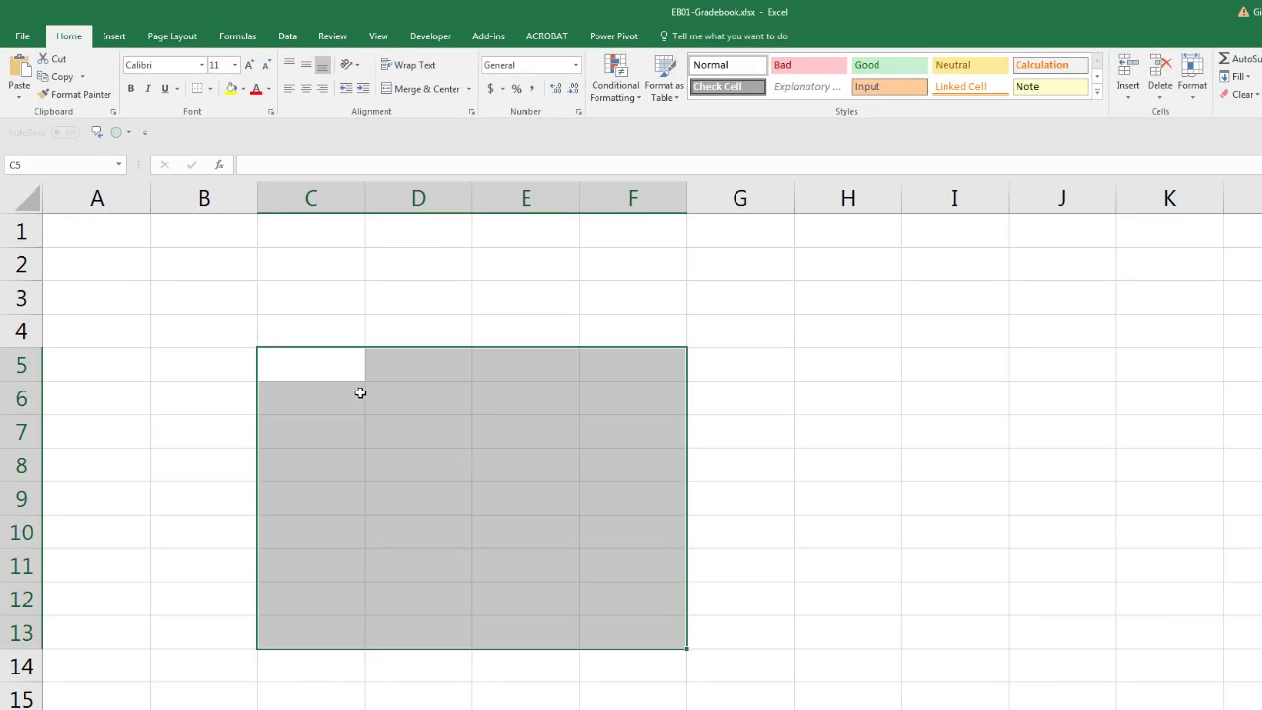
left_click_drag(205, 303, 315, 554)
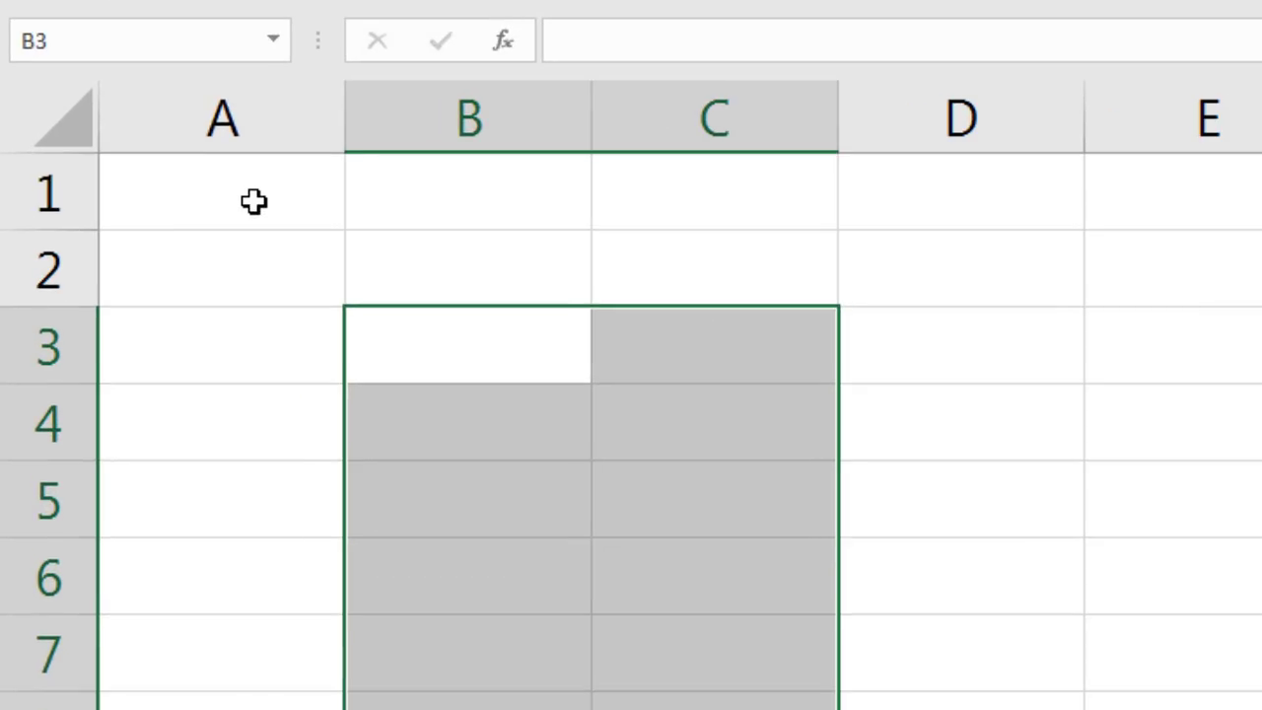
Enter the text Data in cell A1.
left_click(110, 234)
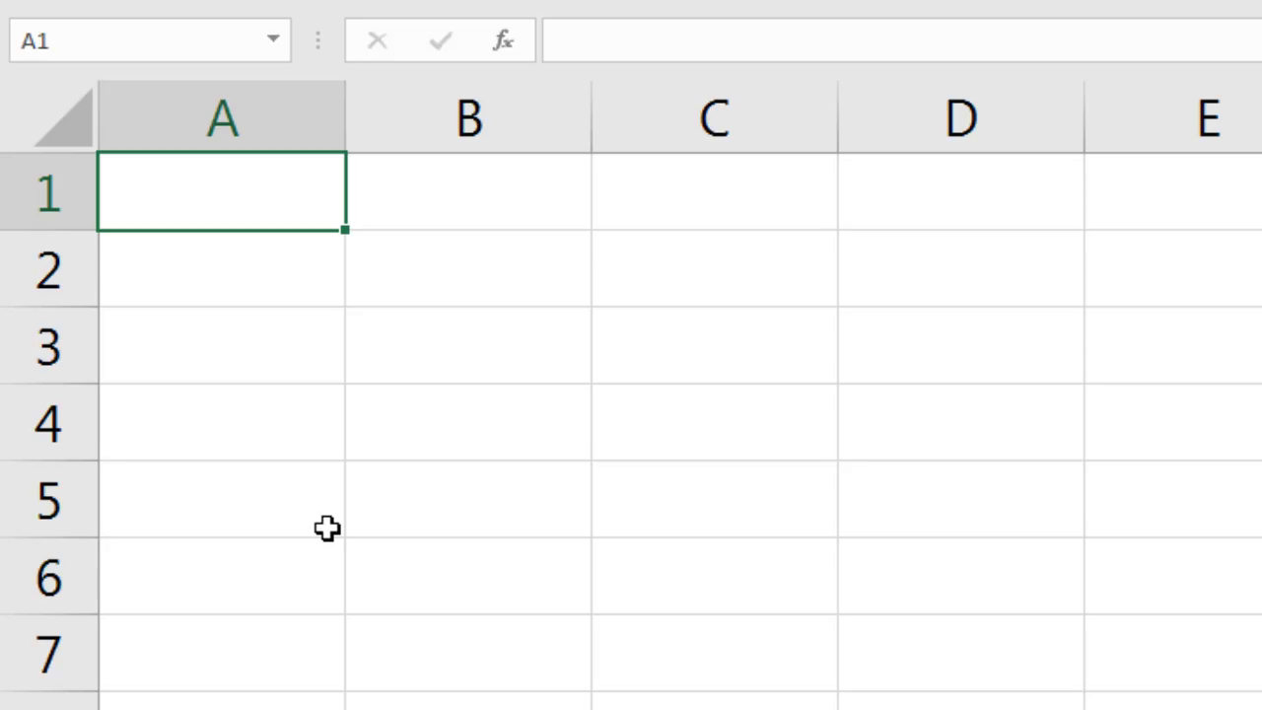
type("Data")
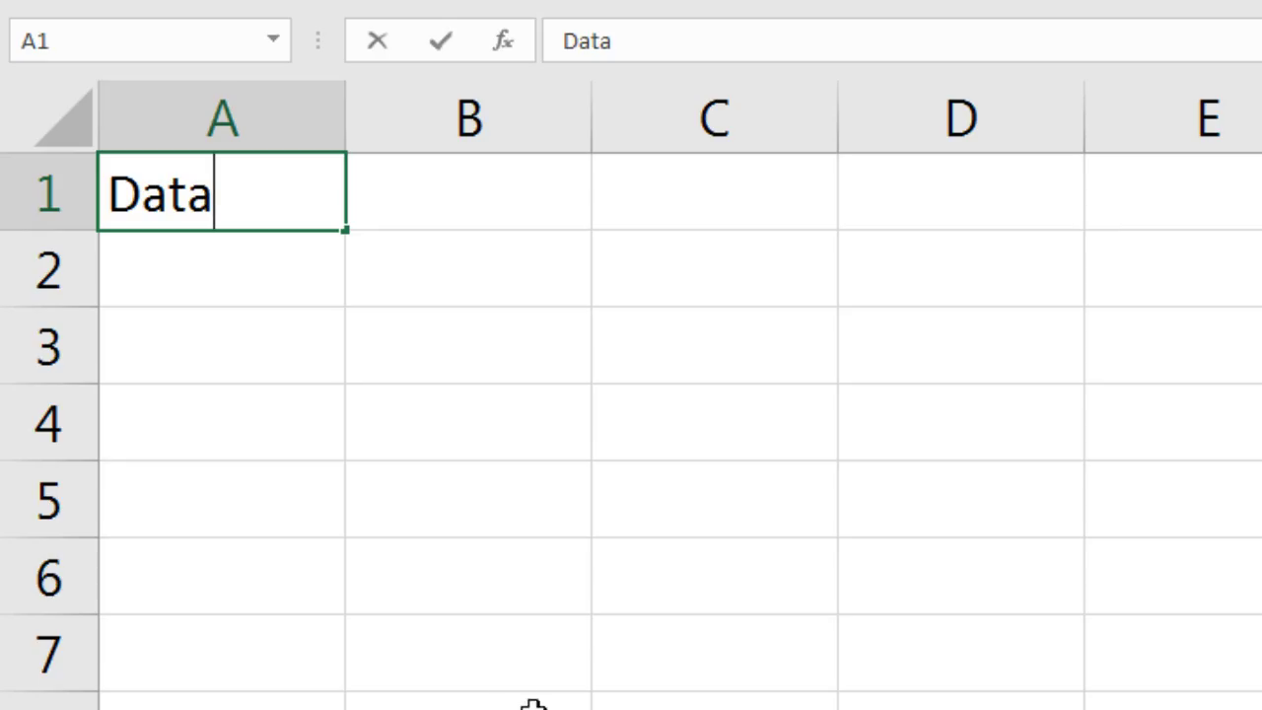
key("Return")
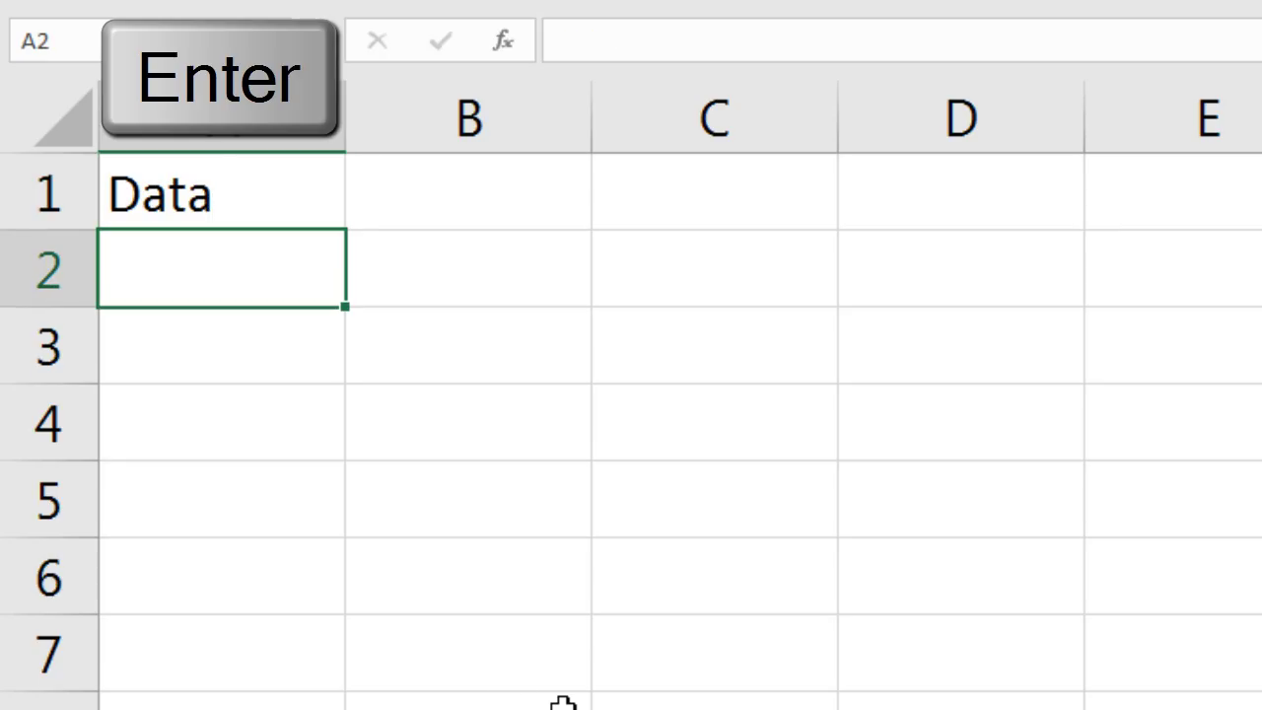
Replace the content of cell A1 with the column header Name.
left_click(246, 198)
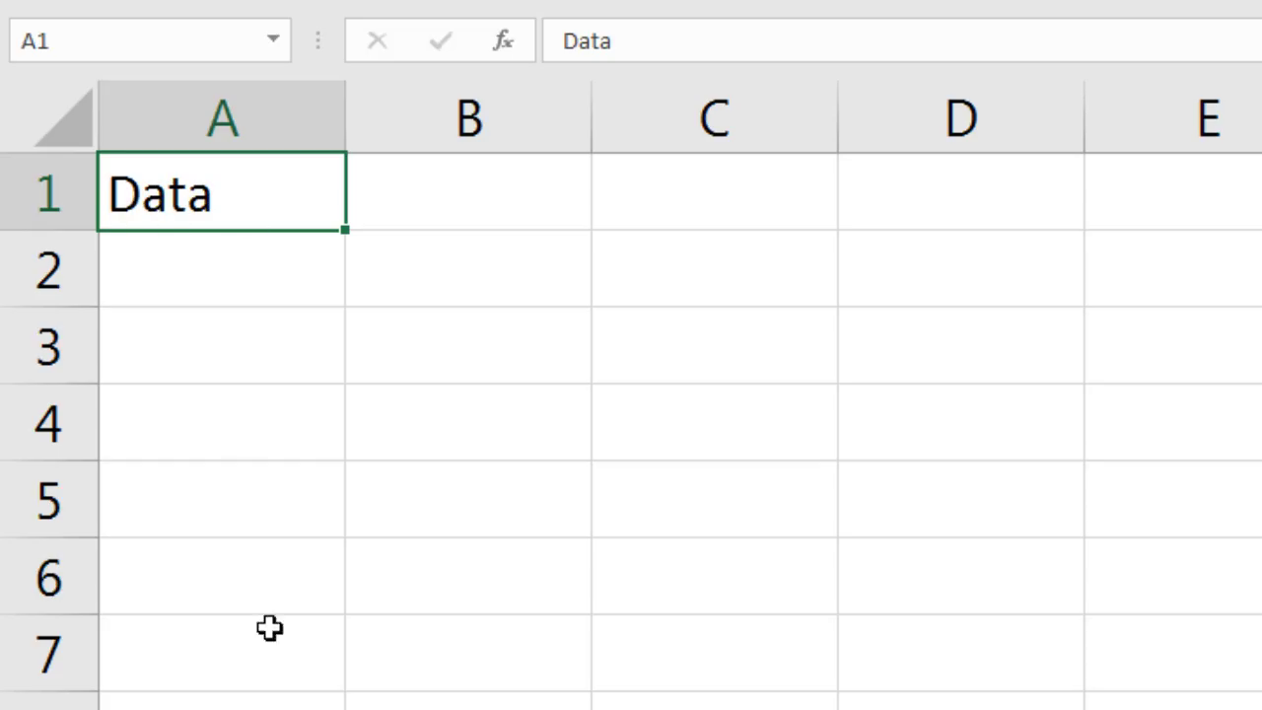
type("Name")
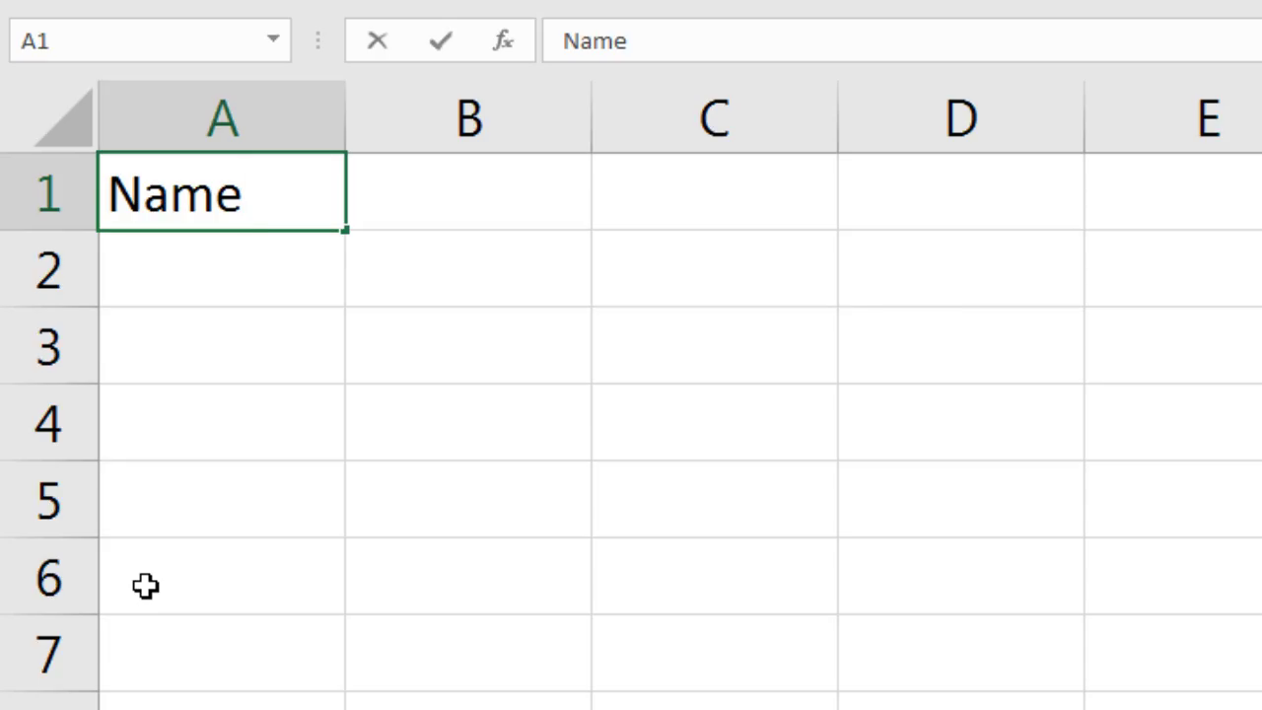
key("Tab")
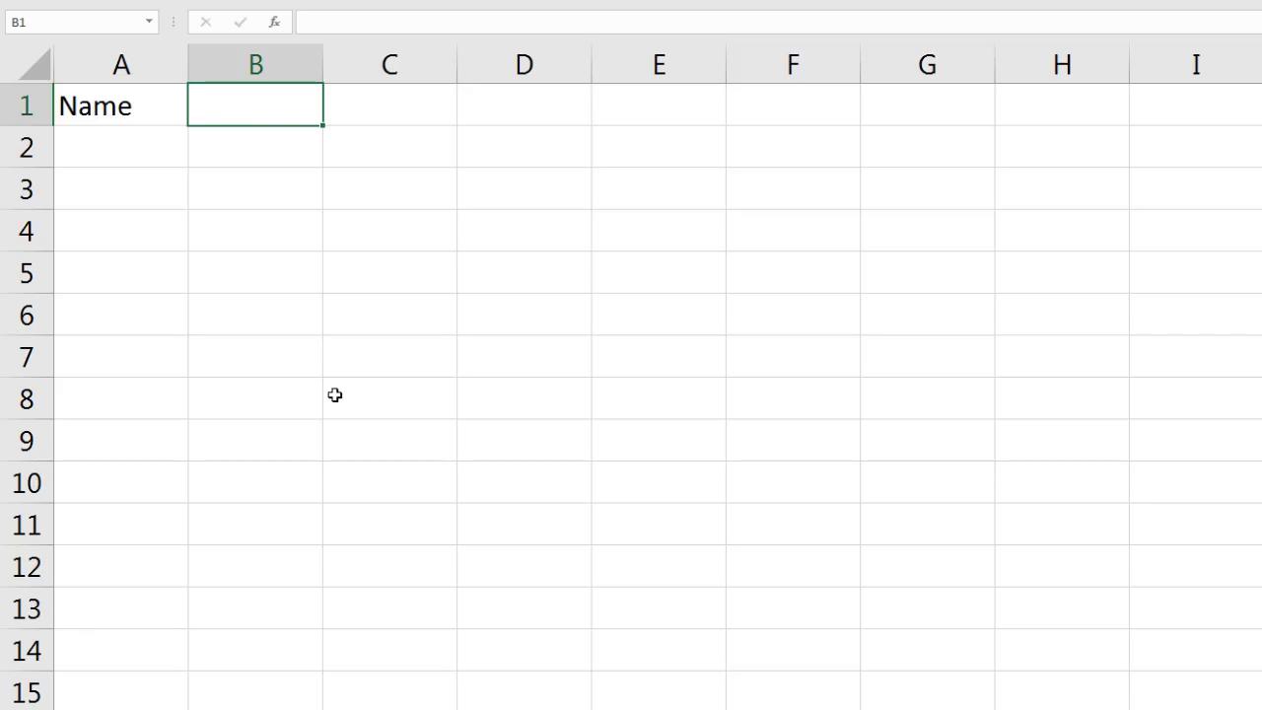
Enter the header Quiz 1 in B1 and fill the series across to Quiz 3 in D1.
type("Quiz")
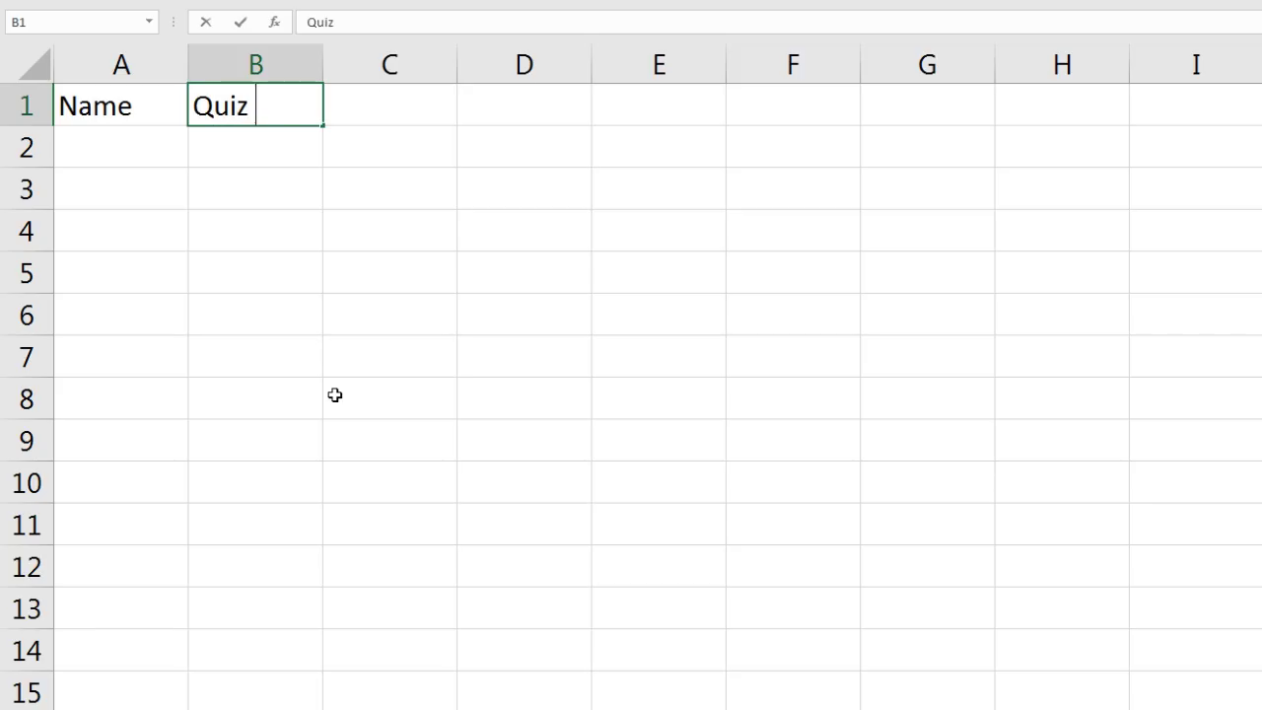
type(" 1")
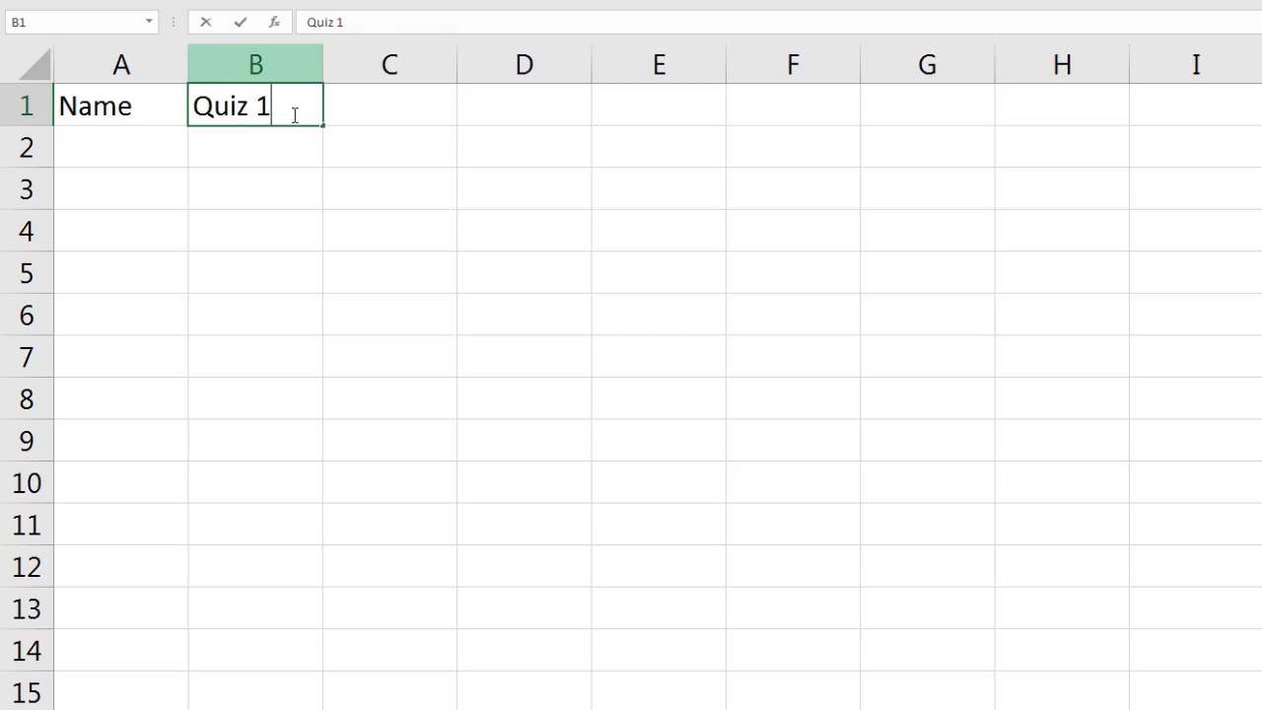
key("ctrl+Return")
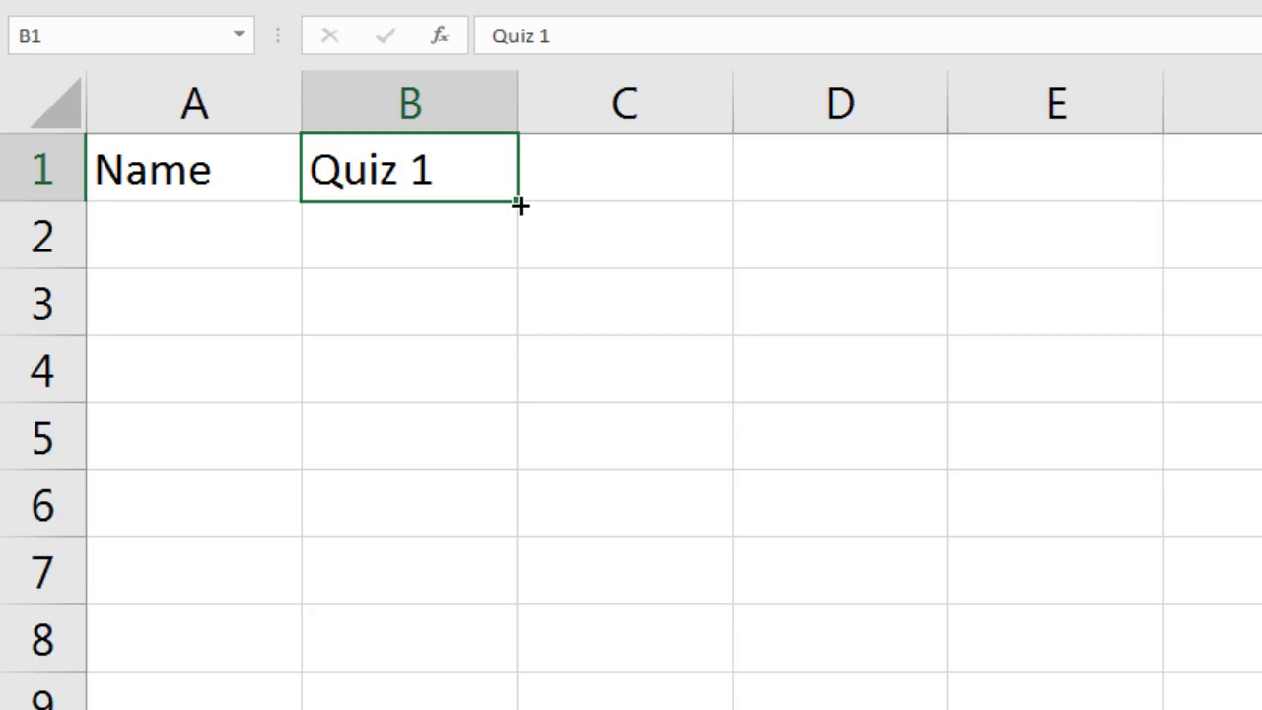
left_click_drag(519, 205, 966, 226)
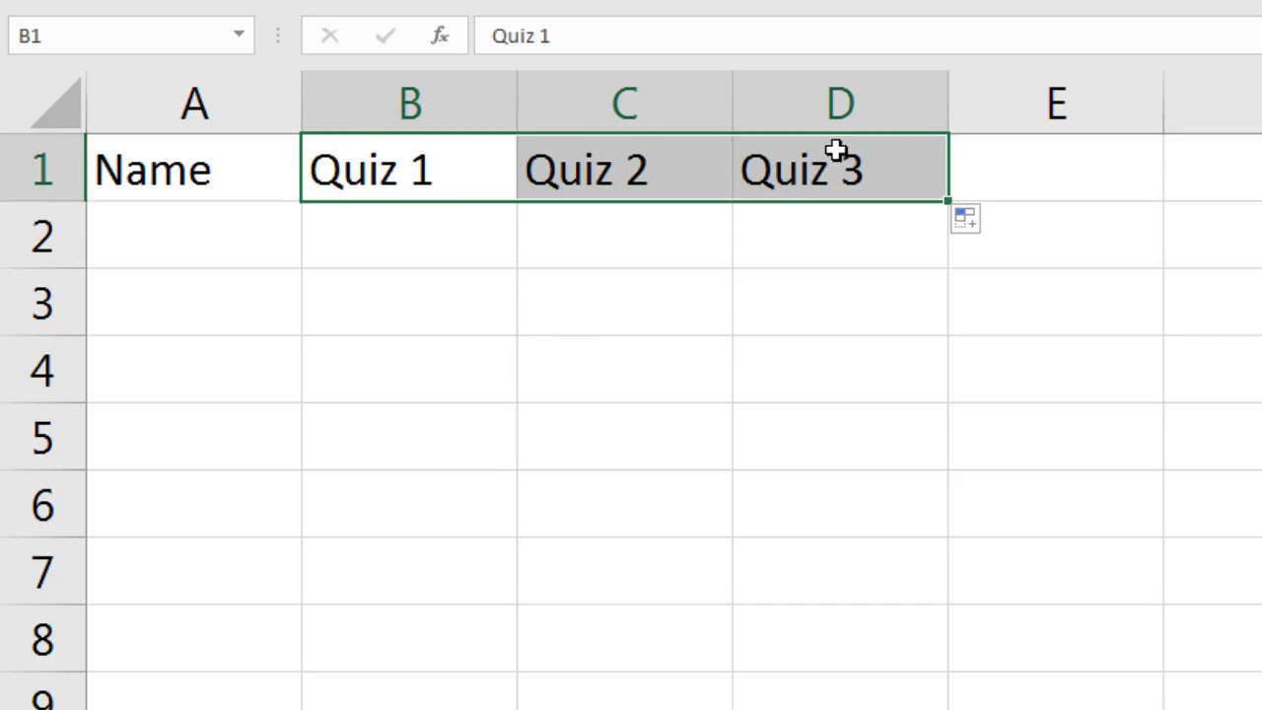
Enter the header Test 1 in E1 and fill the series across to Test 3 in G1.
left_click(1069, 167)
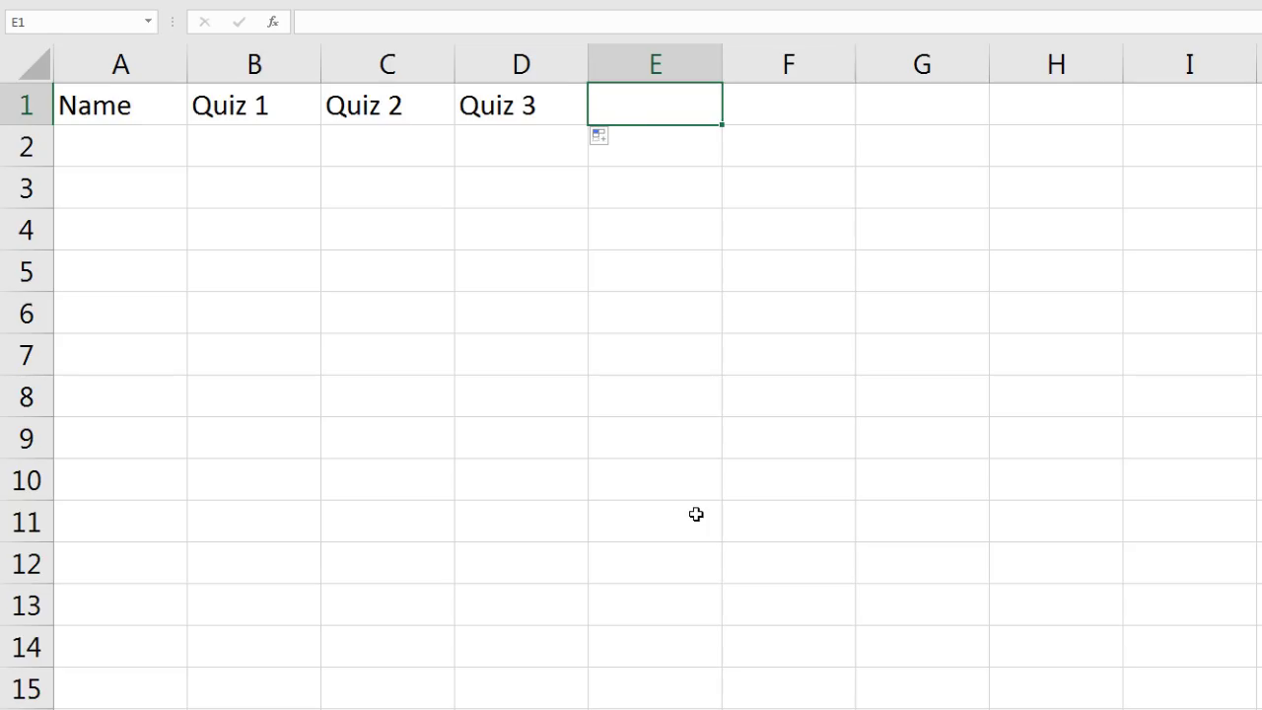
type("Test 1")
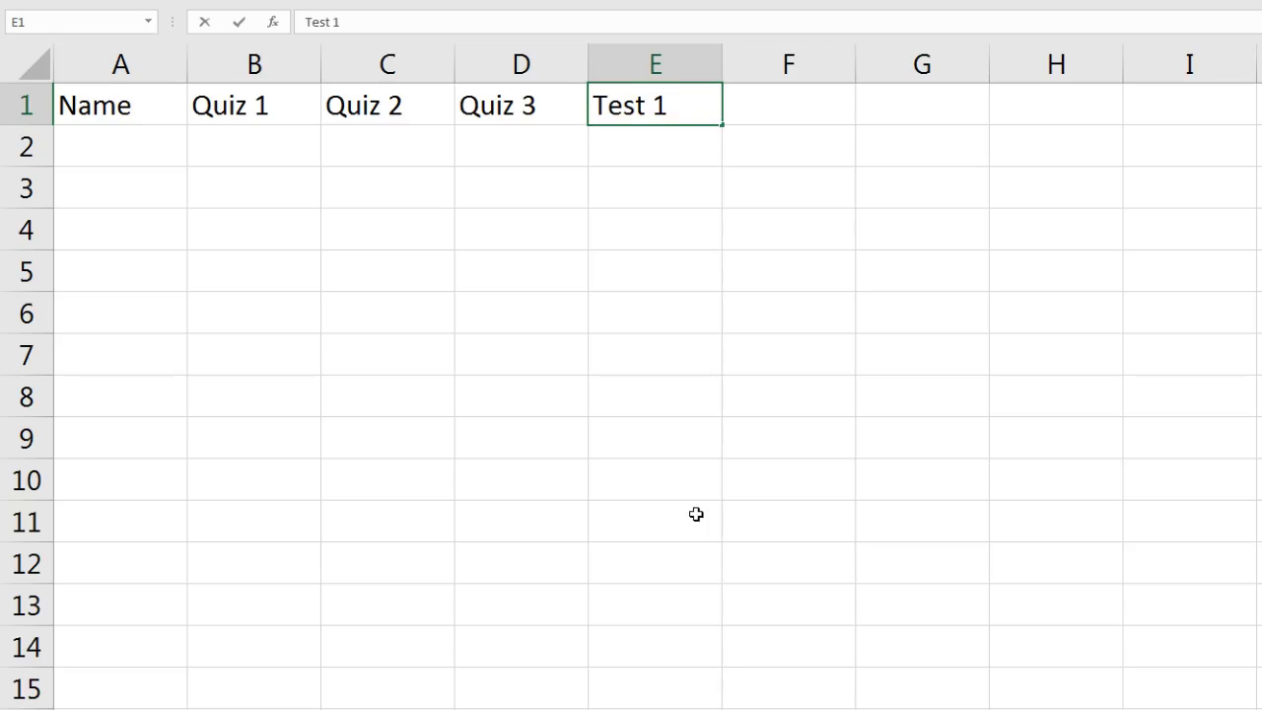
key("ctrl+Return")
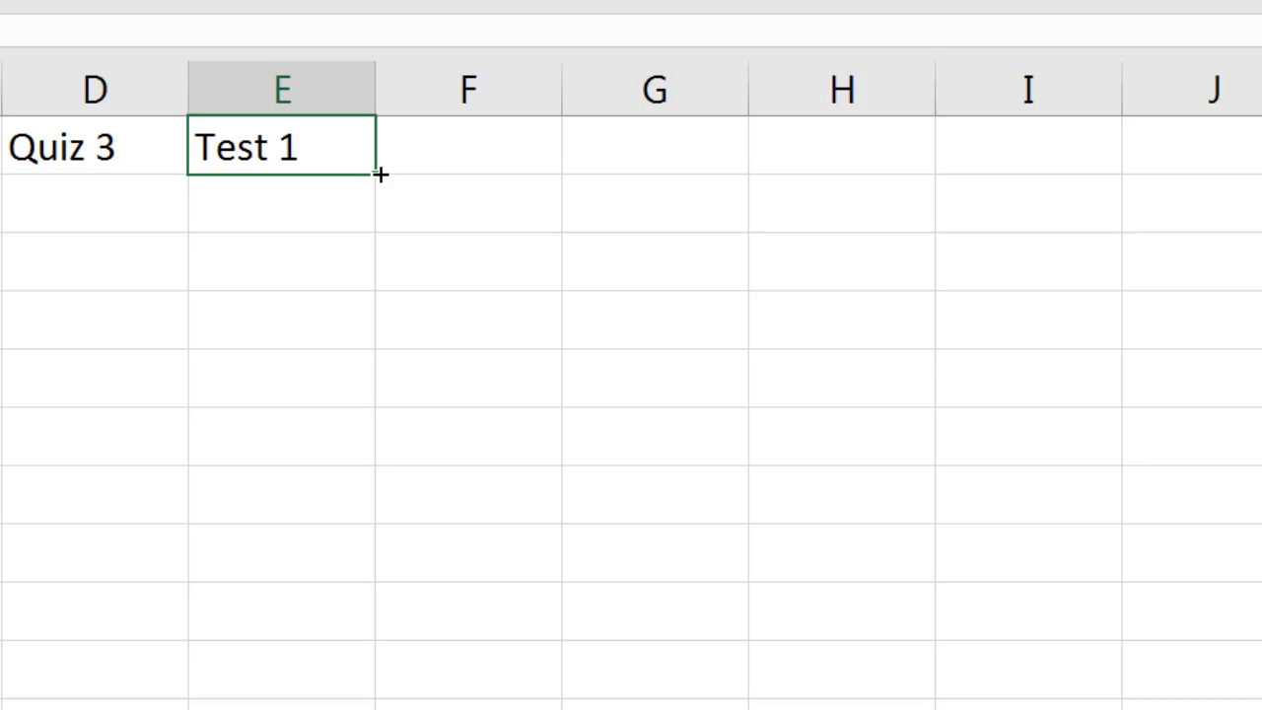
left_click_drag(378, 173, 715, 196)
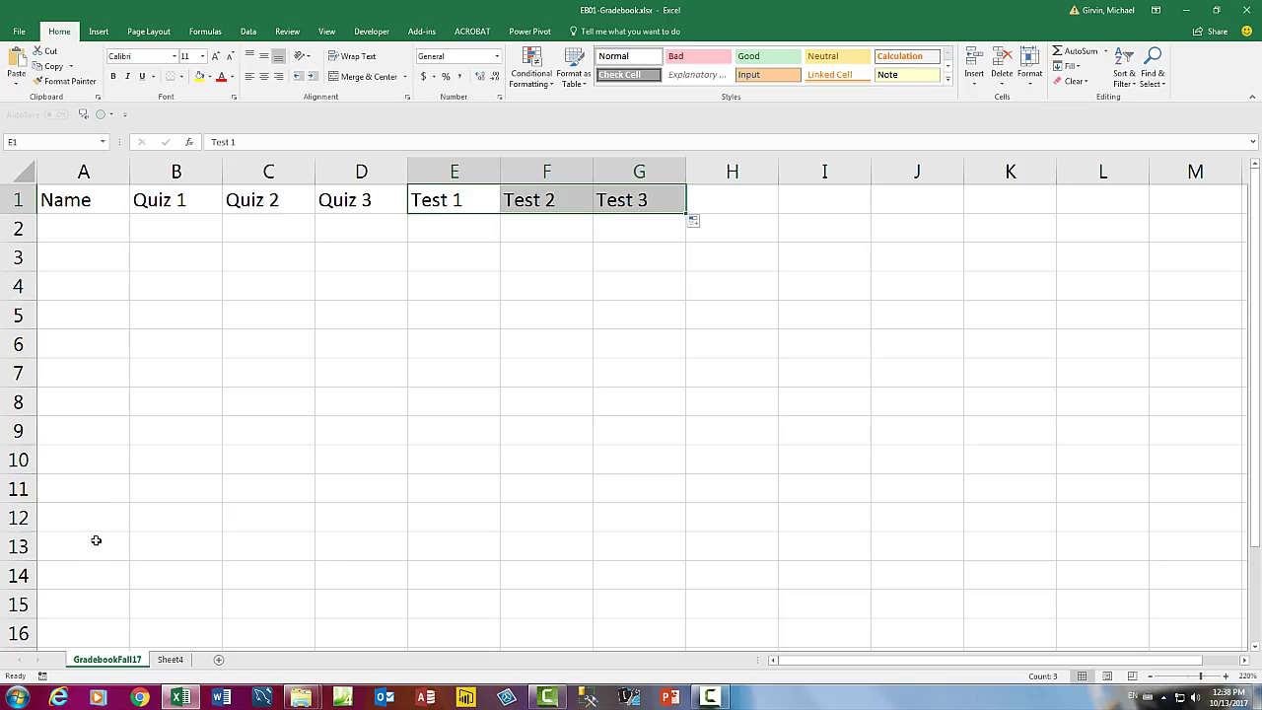
Enter Jan in A12 and fill the month series across row 12 to Aug in H12.
left_click(94, 519)
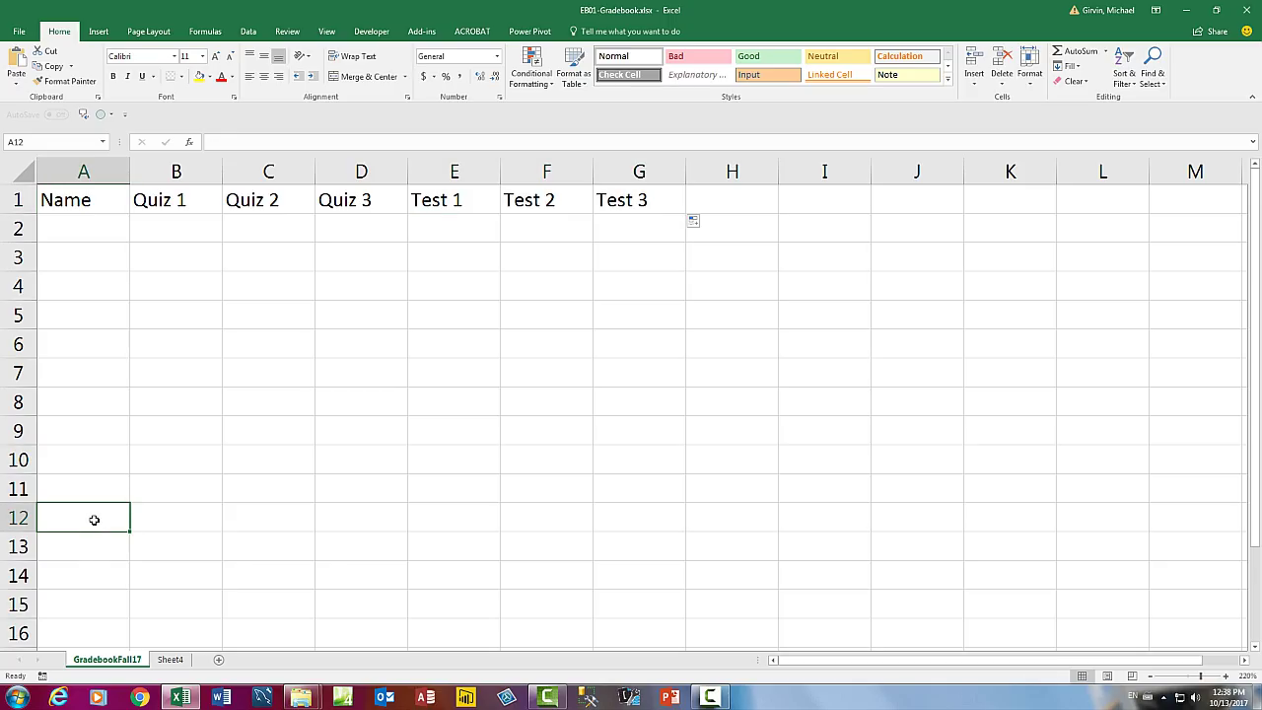
type("Jan")
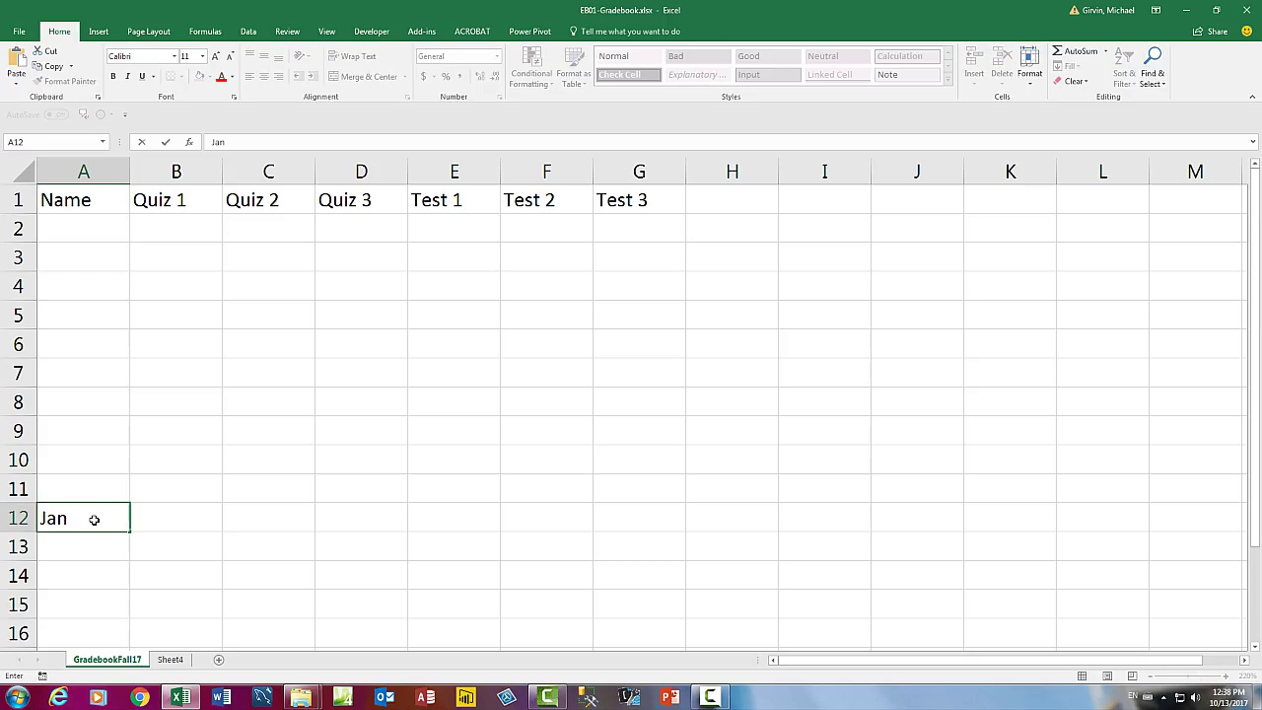
key("ctrl+Return")
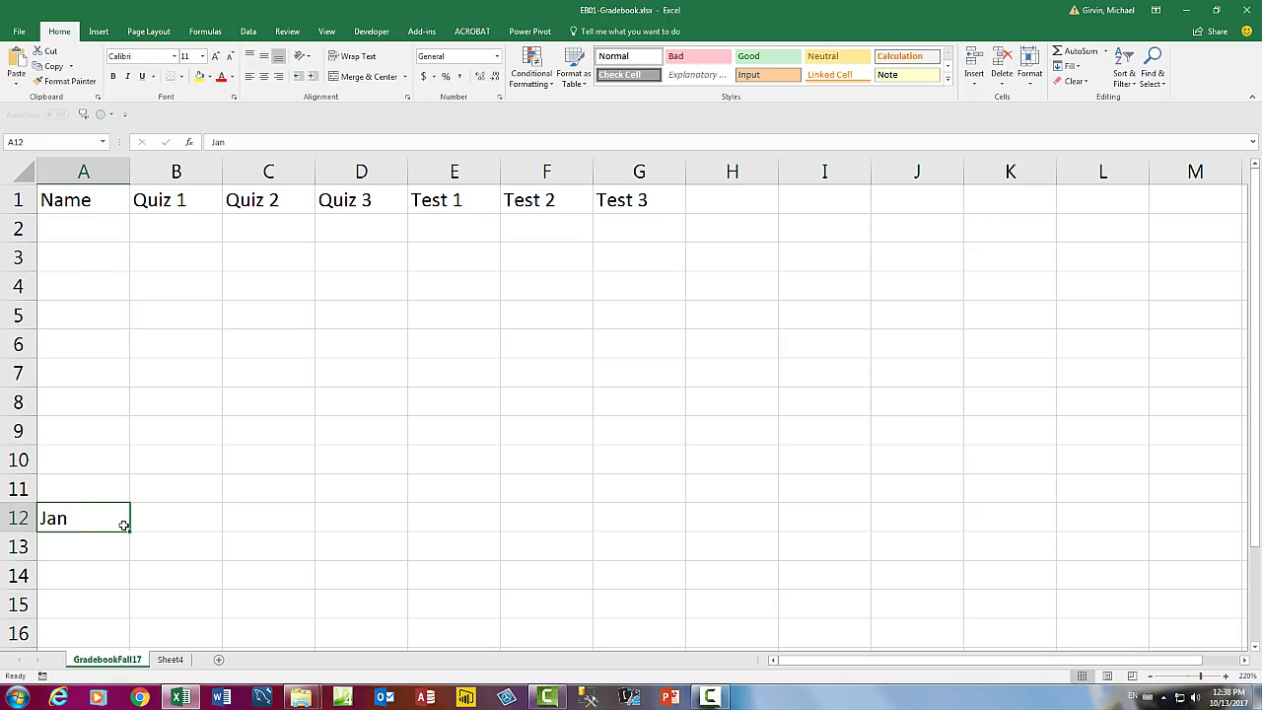
left_click_drag(129, 531, 791, 540)
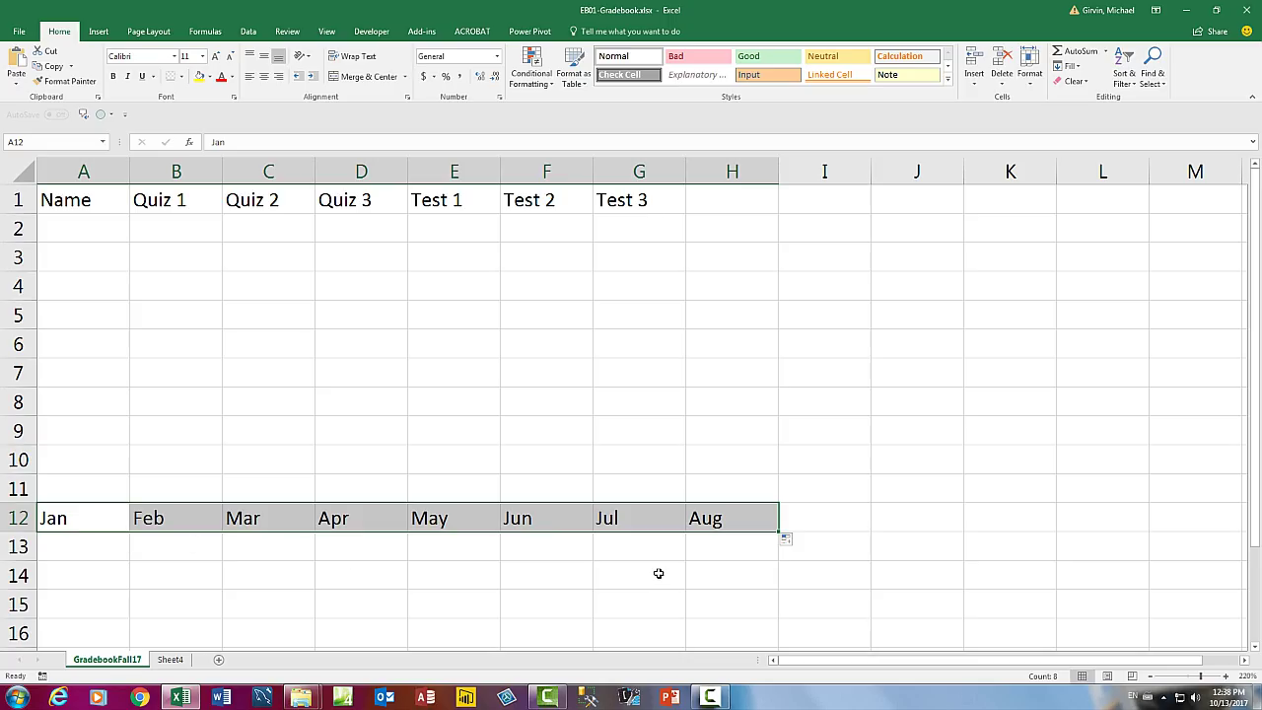
Enter the date 10/10/2017 in A13 and fill the daily series down to 10/21/2017 in A24.
left_click(115, 546)
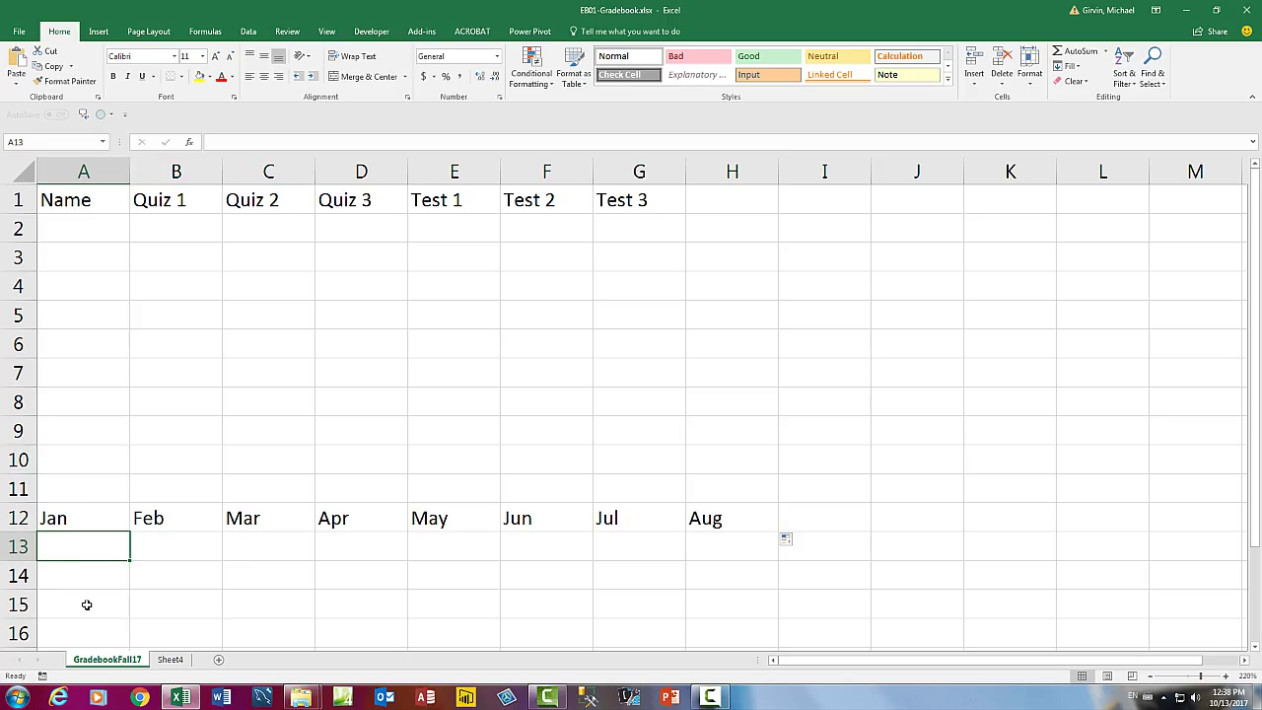
type("10/10/2017")
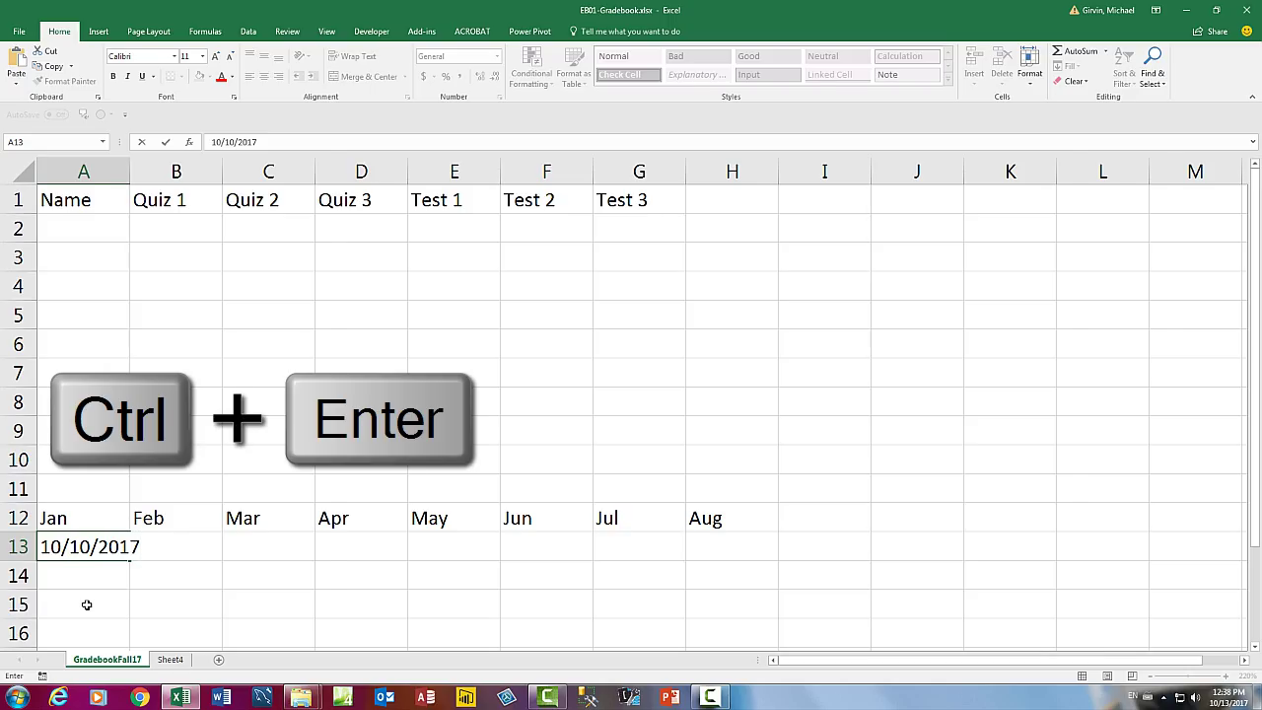
key("ctrl+Return")
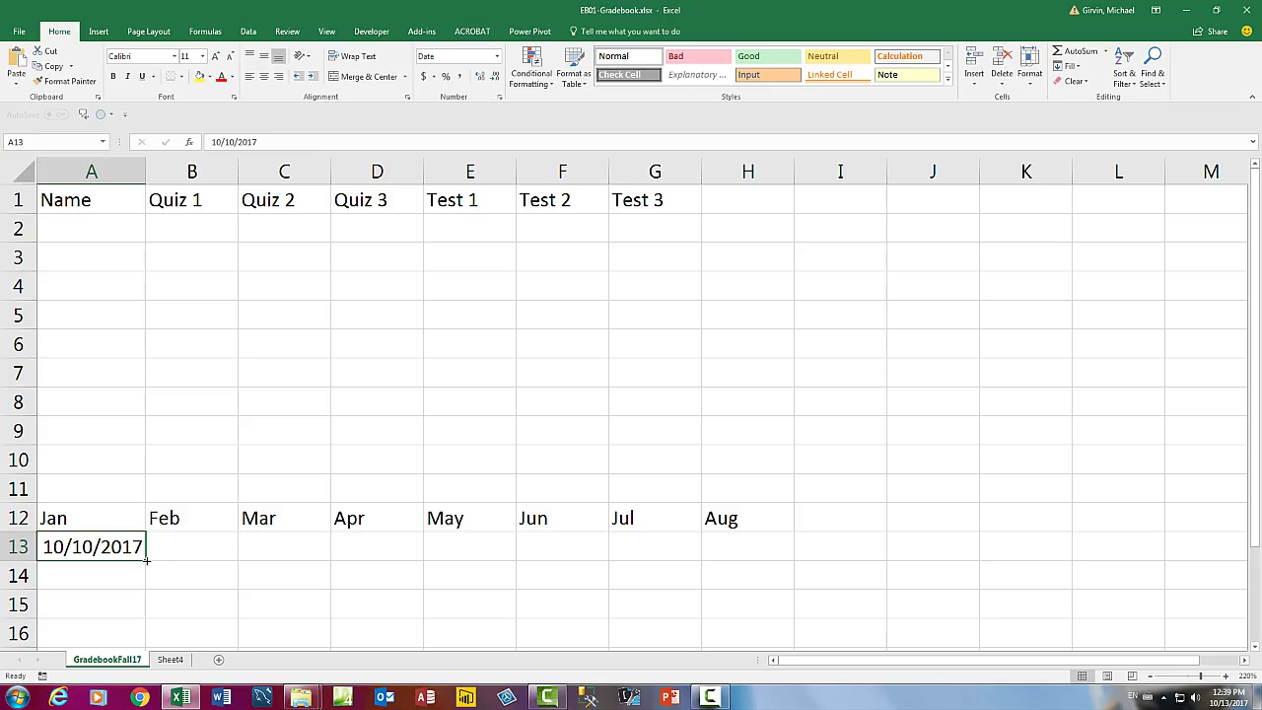
left_click_drag(146, 559, 143, 662)
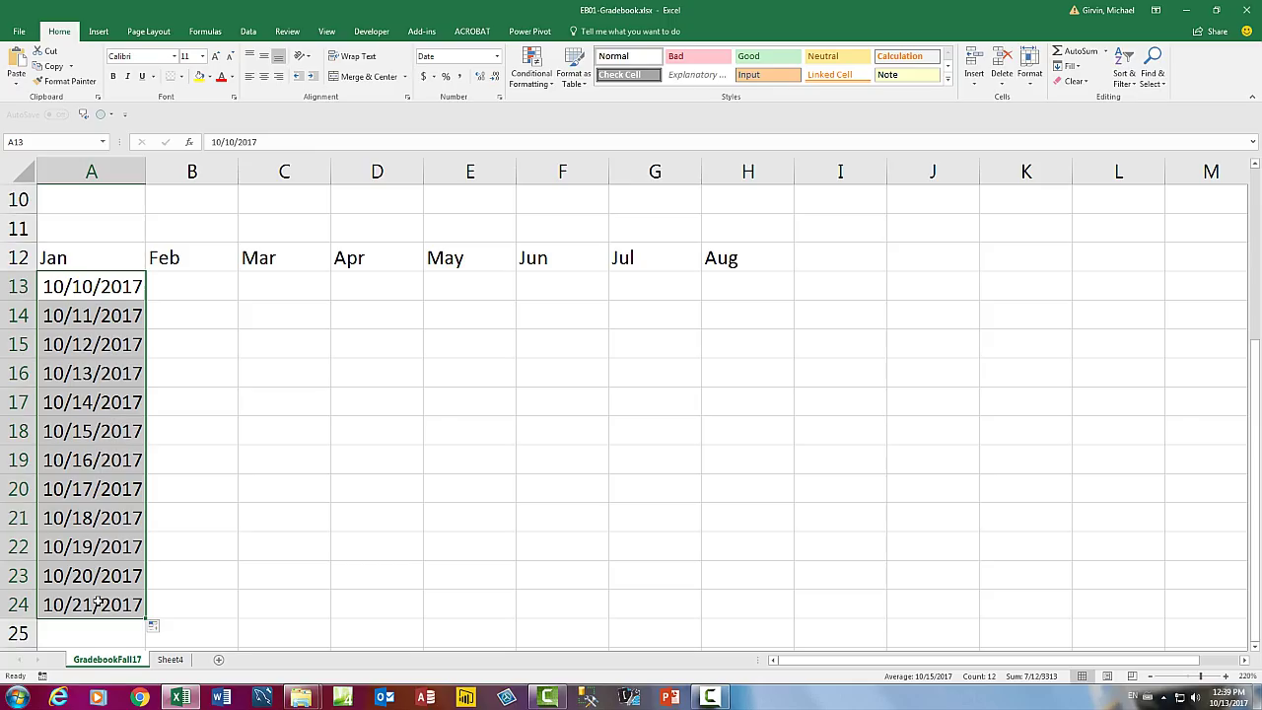
Add the headers Total in H1 and % Grade in I1.
scroll(198, 457, "up", 3)
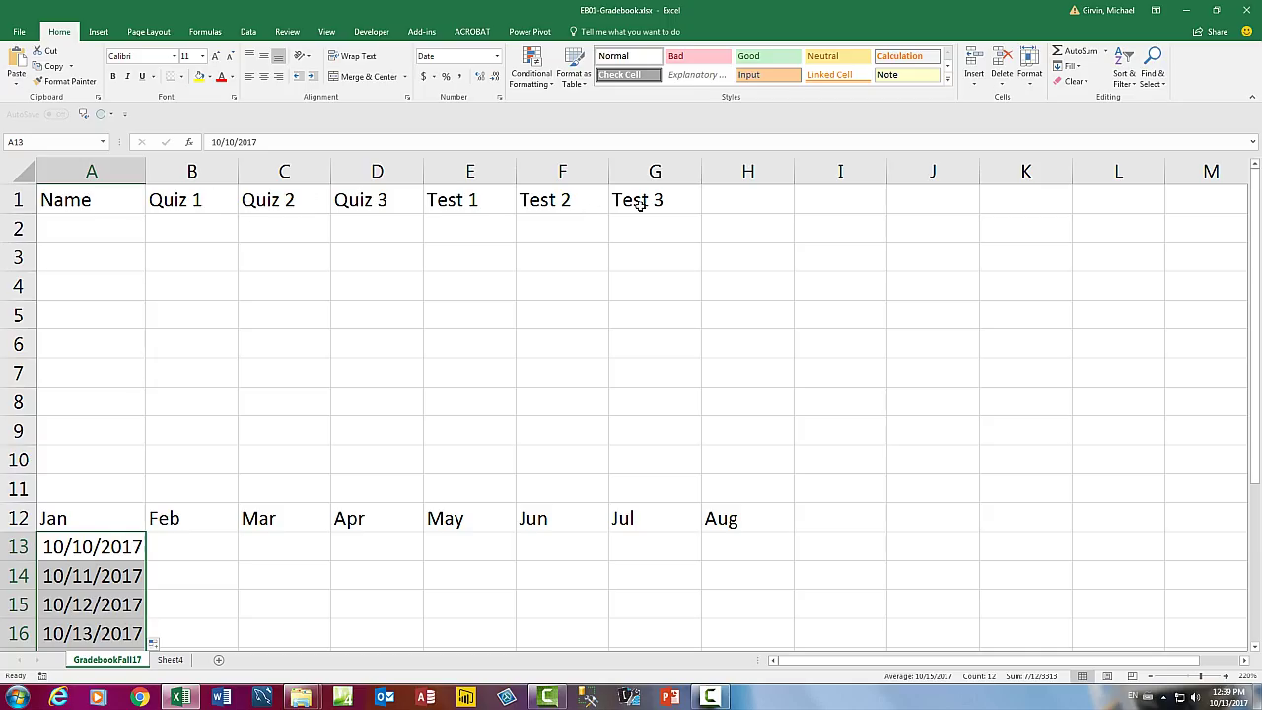
left_click(754, 200)
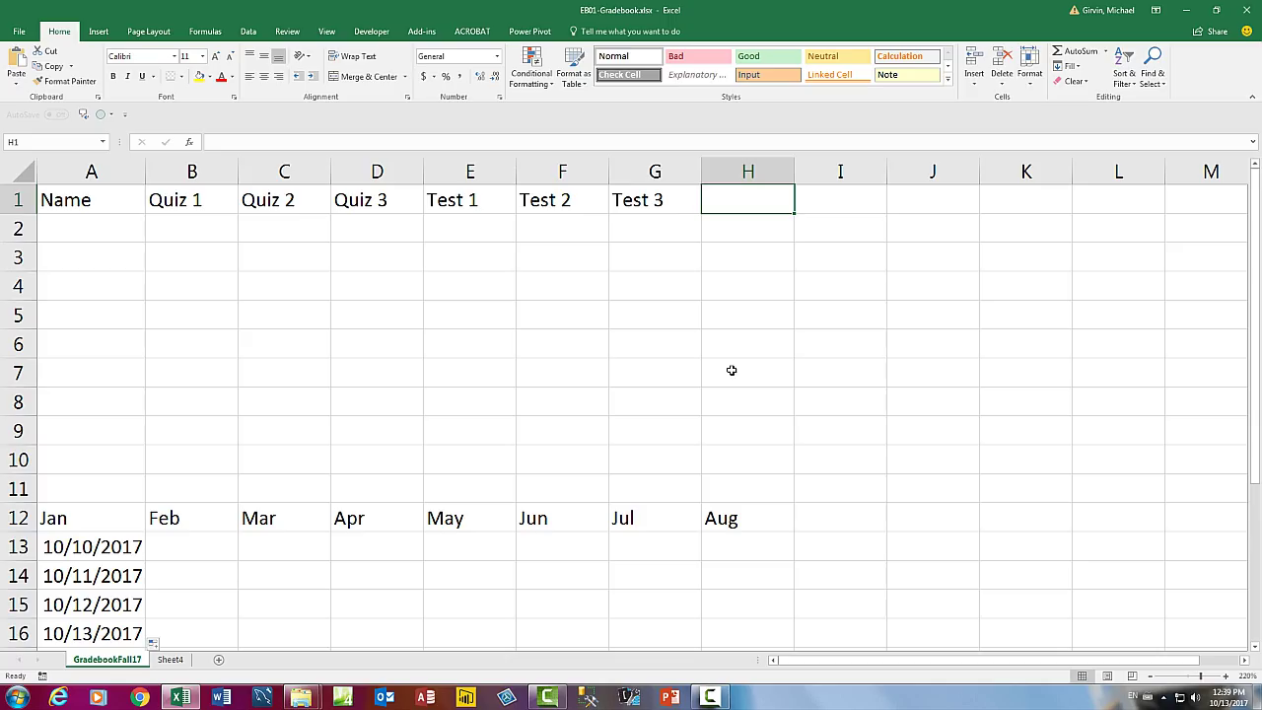
type("Total")
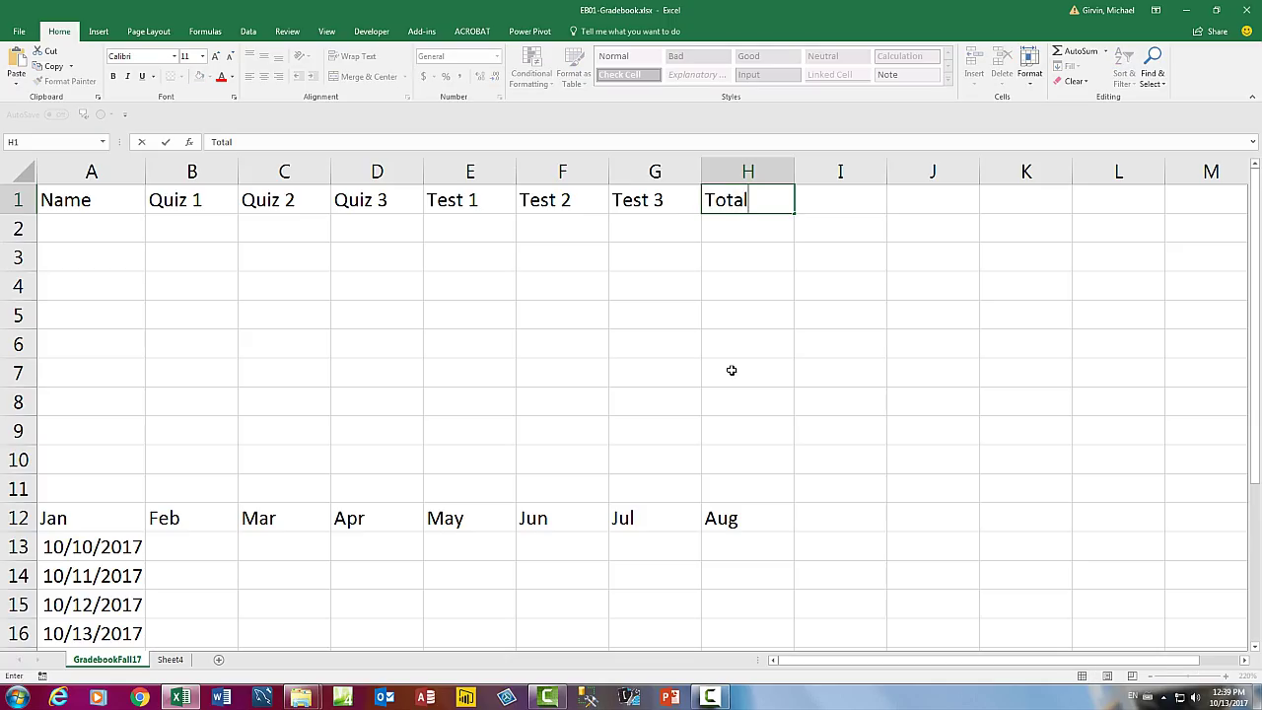
key("Tab")
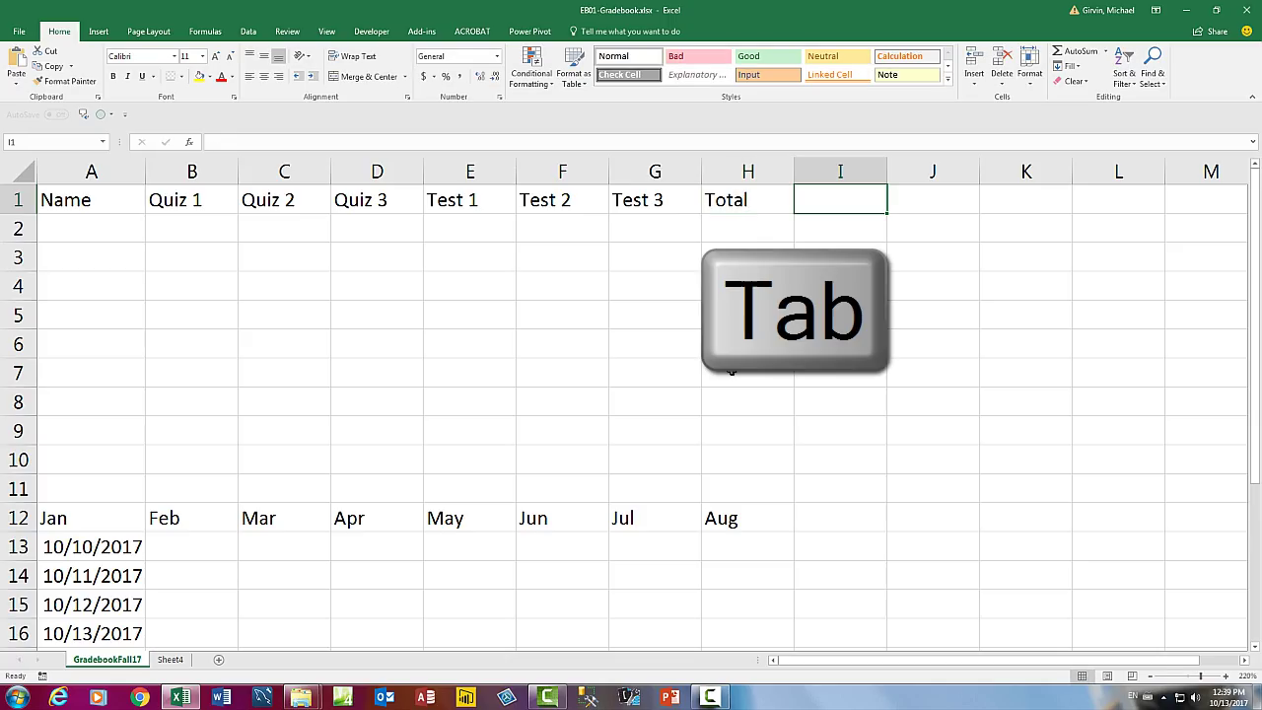
type("% Grad")
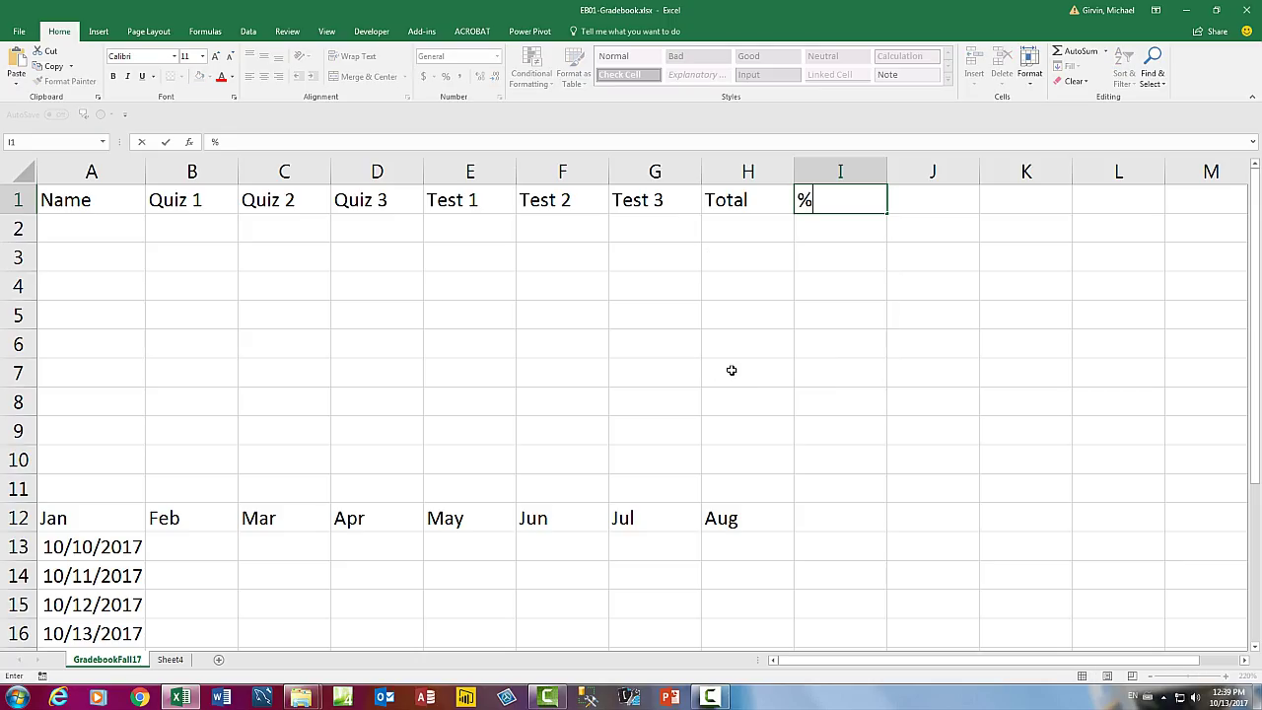
type("e")
key("Return")
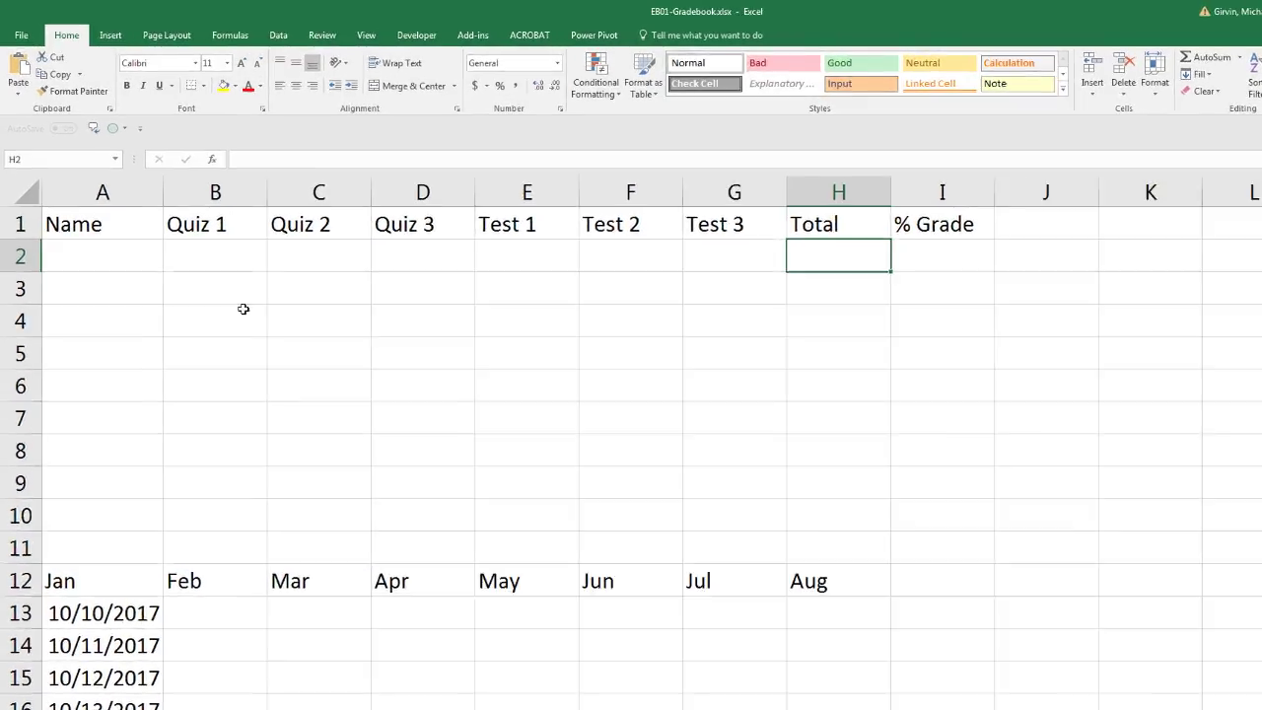
Select the name cells A3:A10, and select the record cells A2:G2 under the headers.
left_click_drag(101, 293, 92, 503)
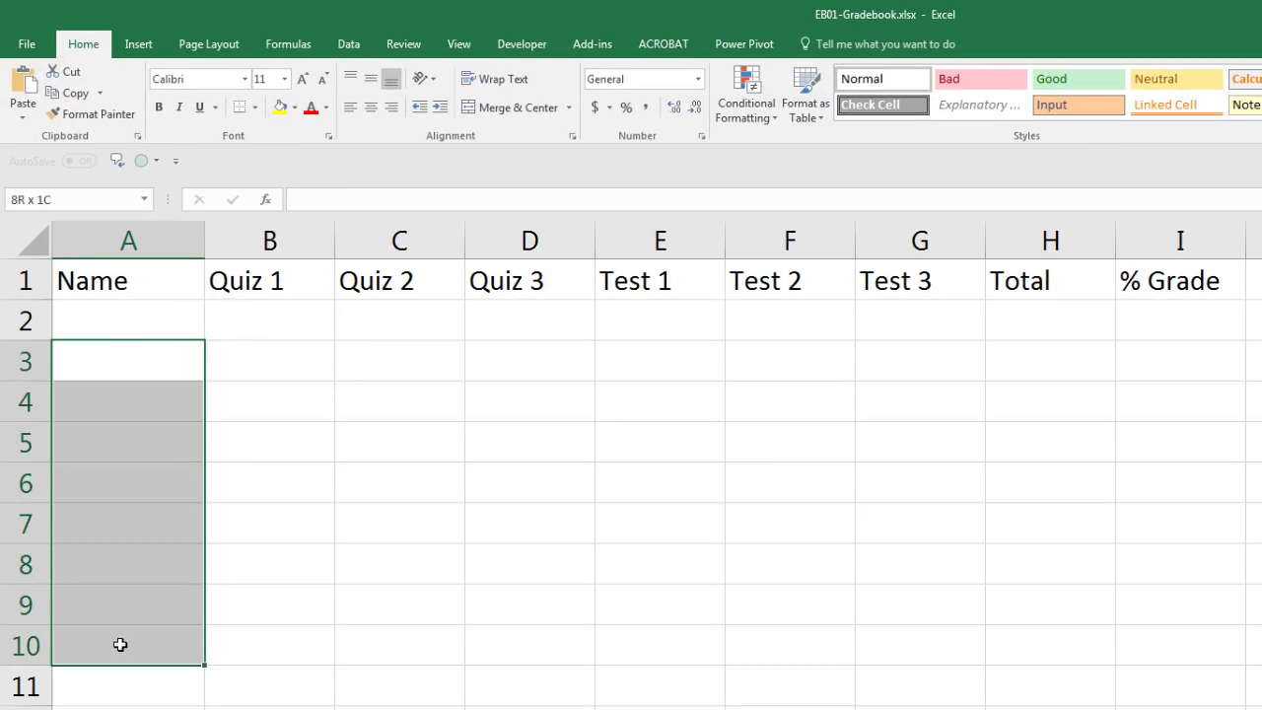
left_click_drag(121, 644, 119, 645)
left_click_drag(83, 320, 921, 326)
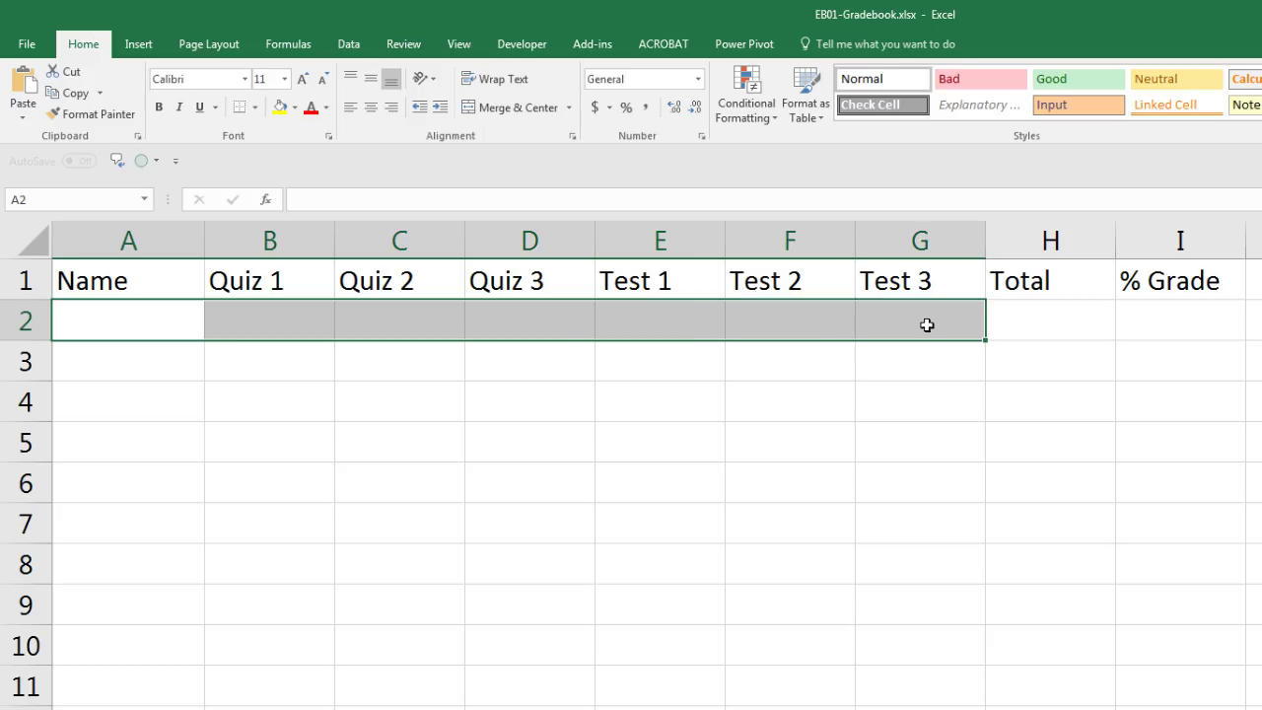
Select the cells B2 through H2 one at a time under the score and Total headers, and return to A2.
left_click(242, 323)
left_click(371, 321)
left_click(493, 320)
left_click(642, 326)
left_click(776, 333)
left_click(887, 320)
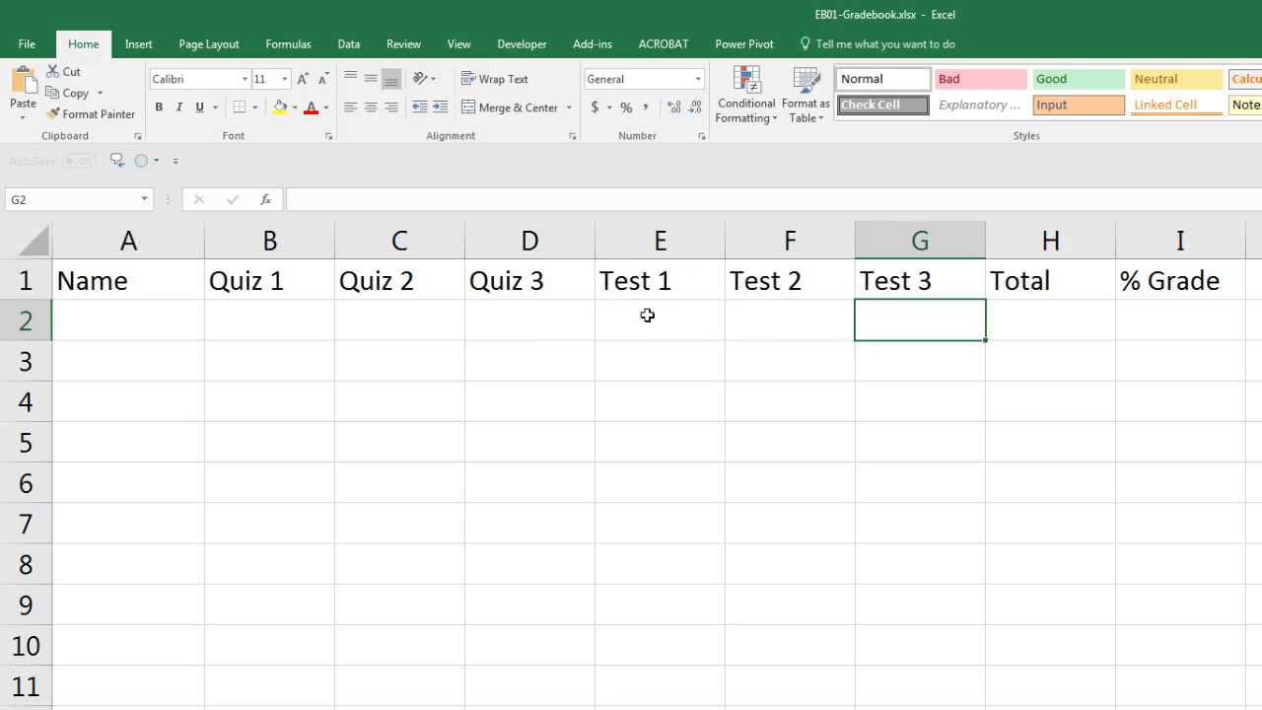
left_click(1050, 317)
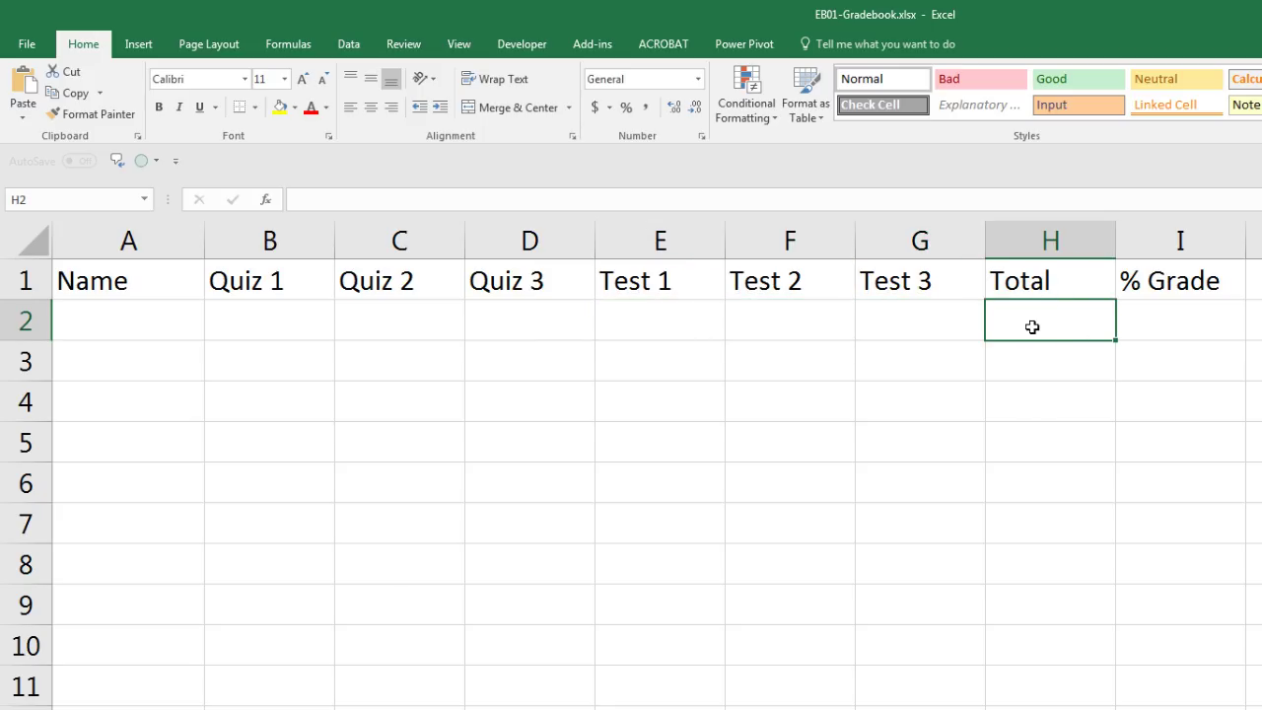
left_click(127, 320)
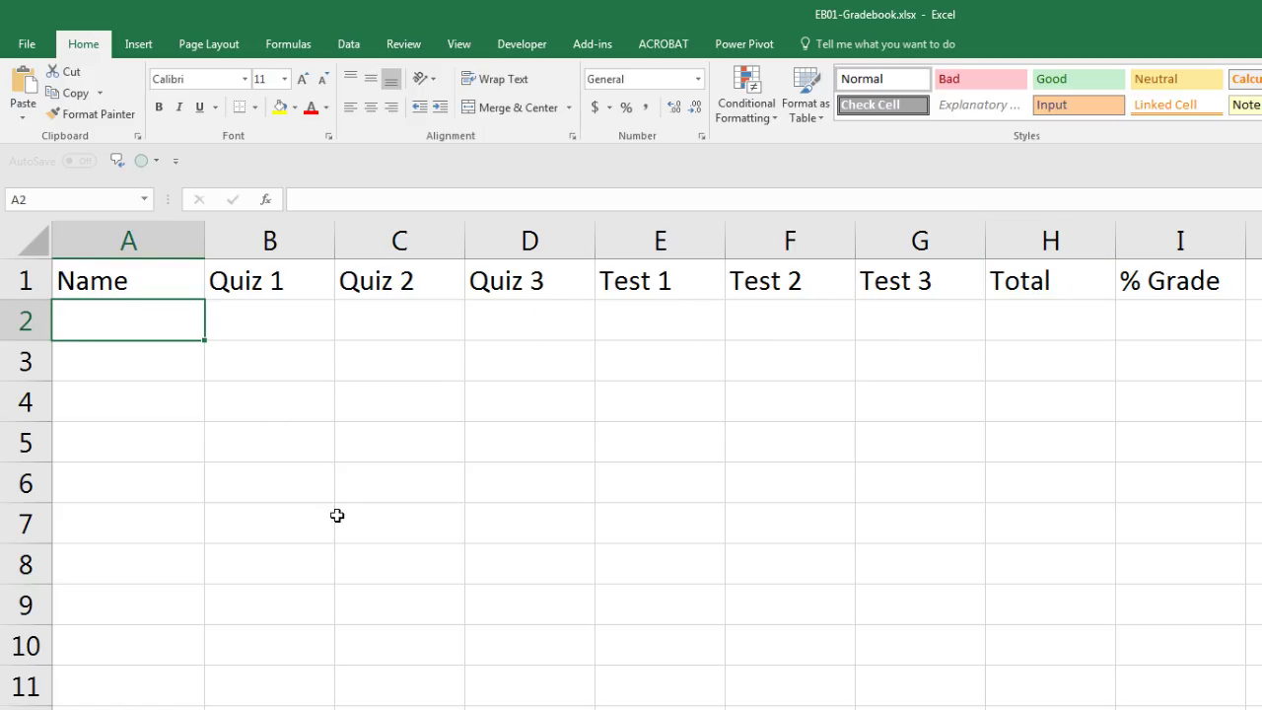
Label A2 as Max and enter the quiz maximum 20 in B2, copying it across to D2.
type("Max")
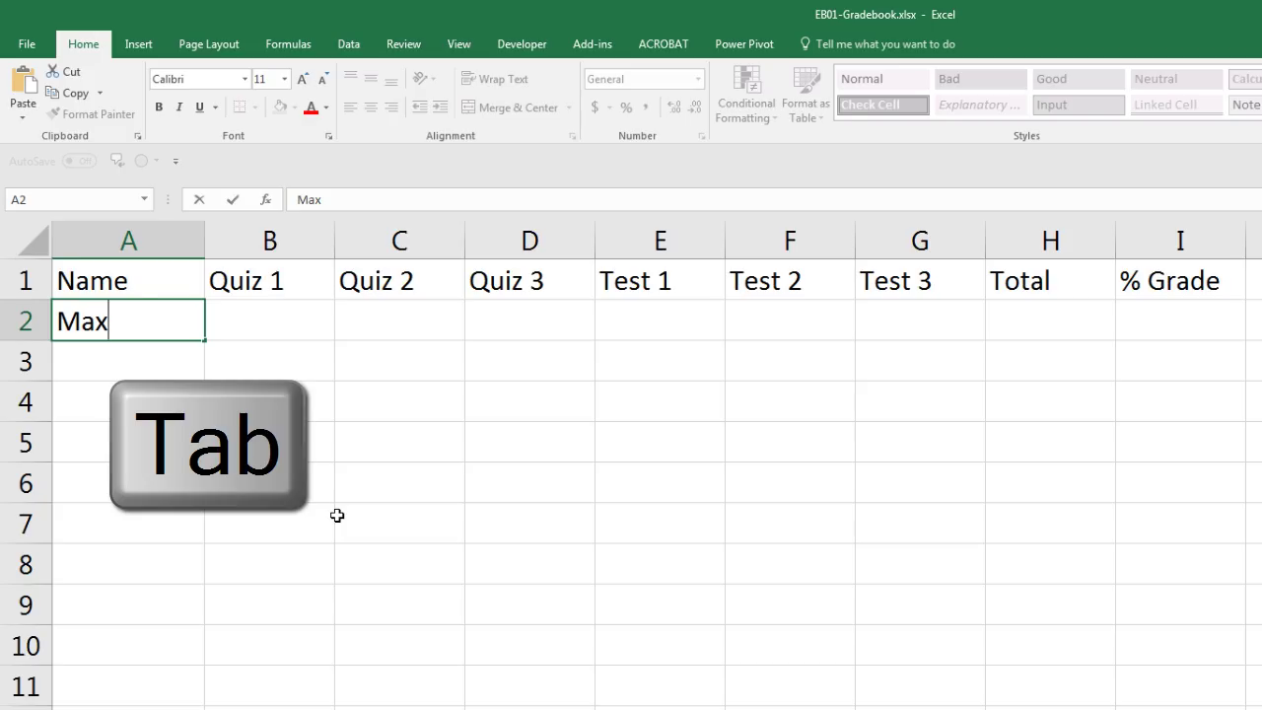
key("Tab")
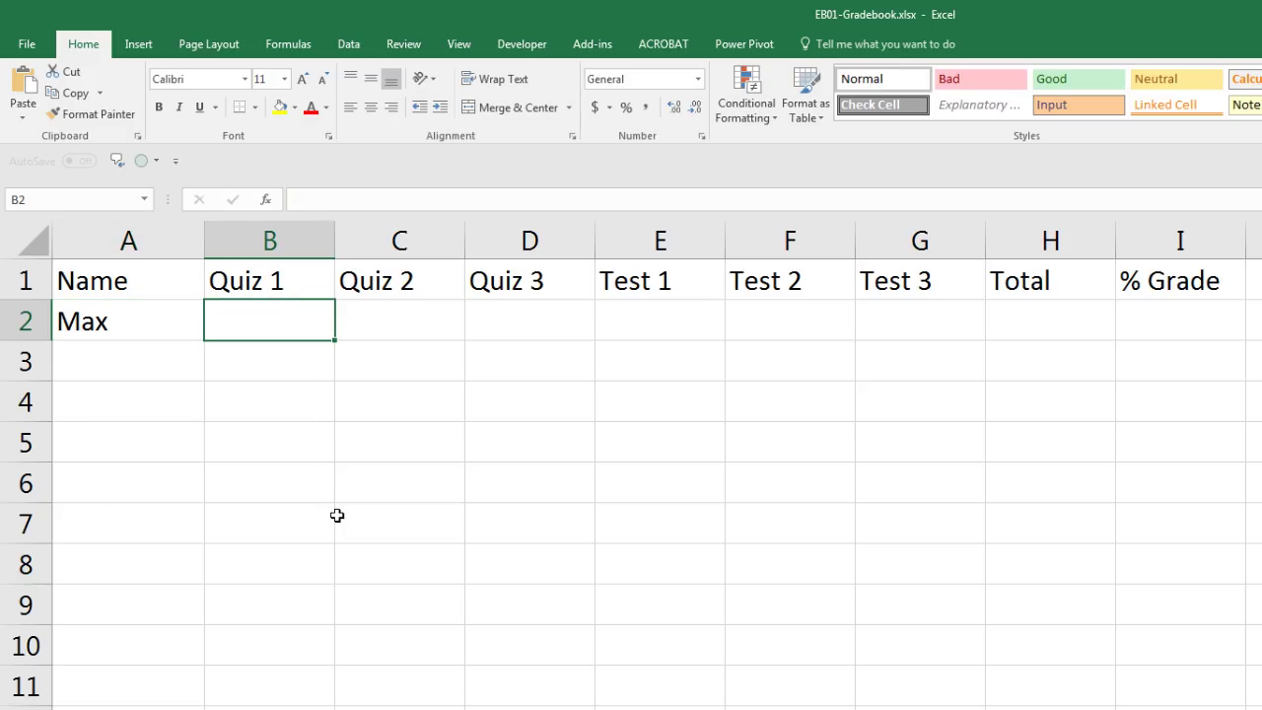
type("2")
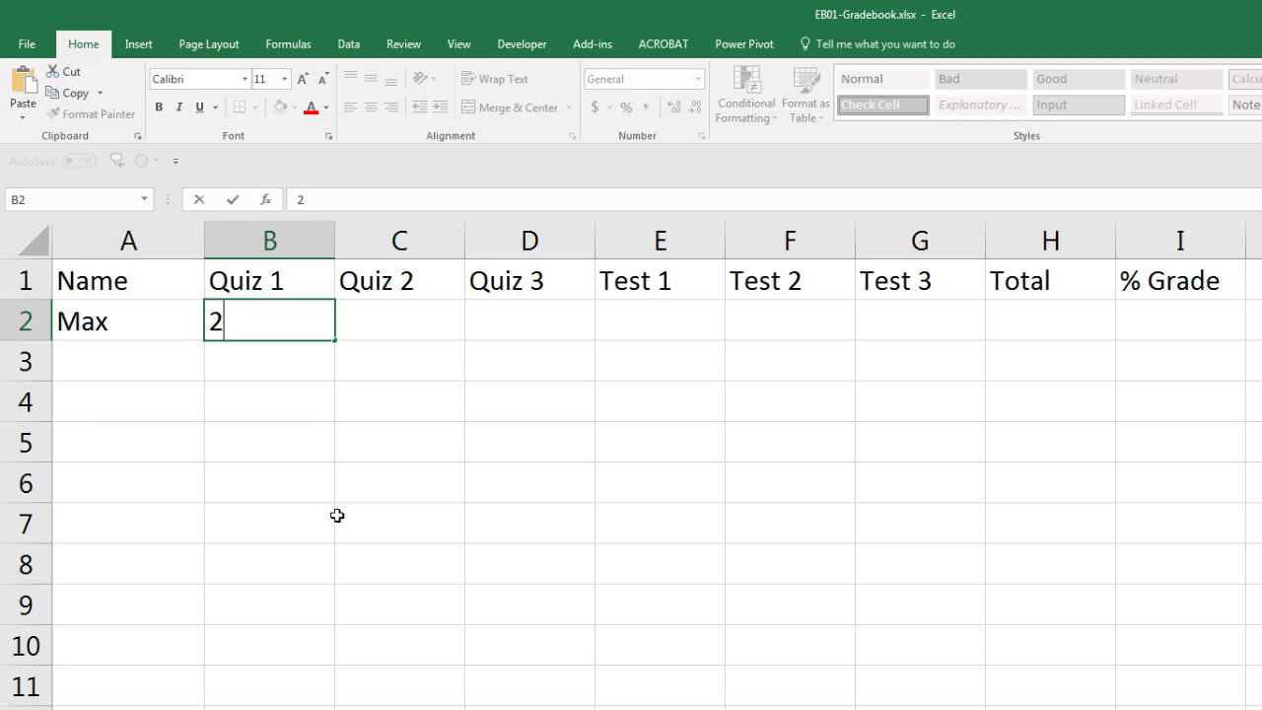
type("0")
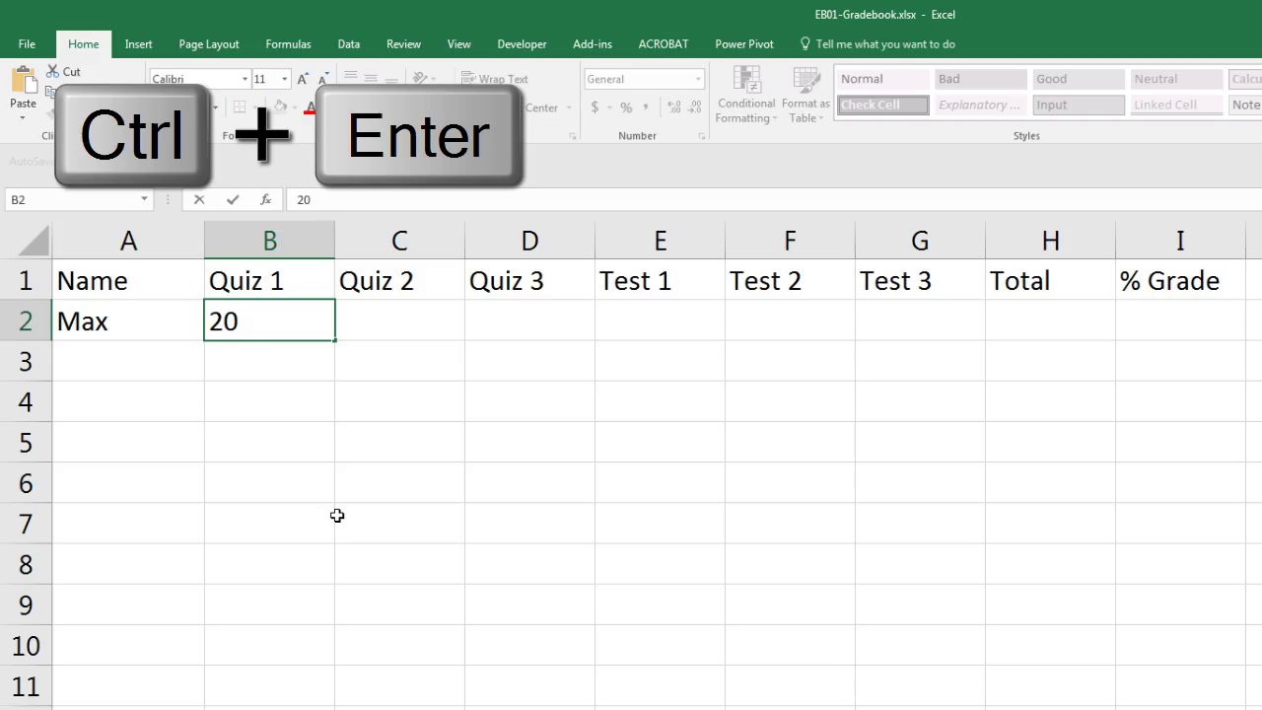
key("ctrl+Return")
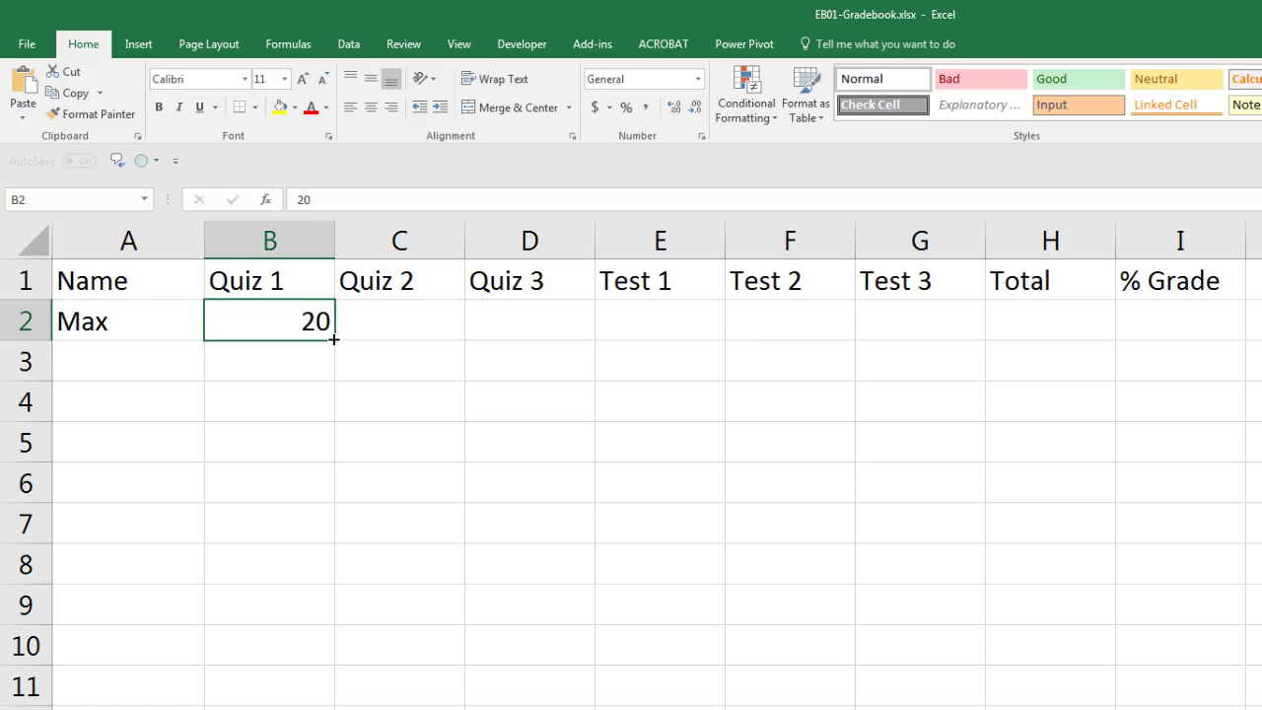
left_click_drag(334, 339, 564, 342)
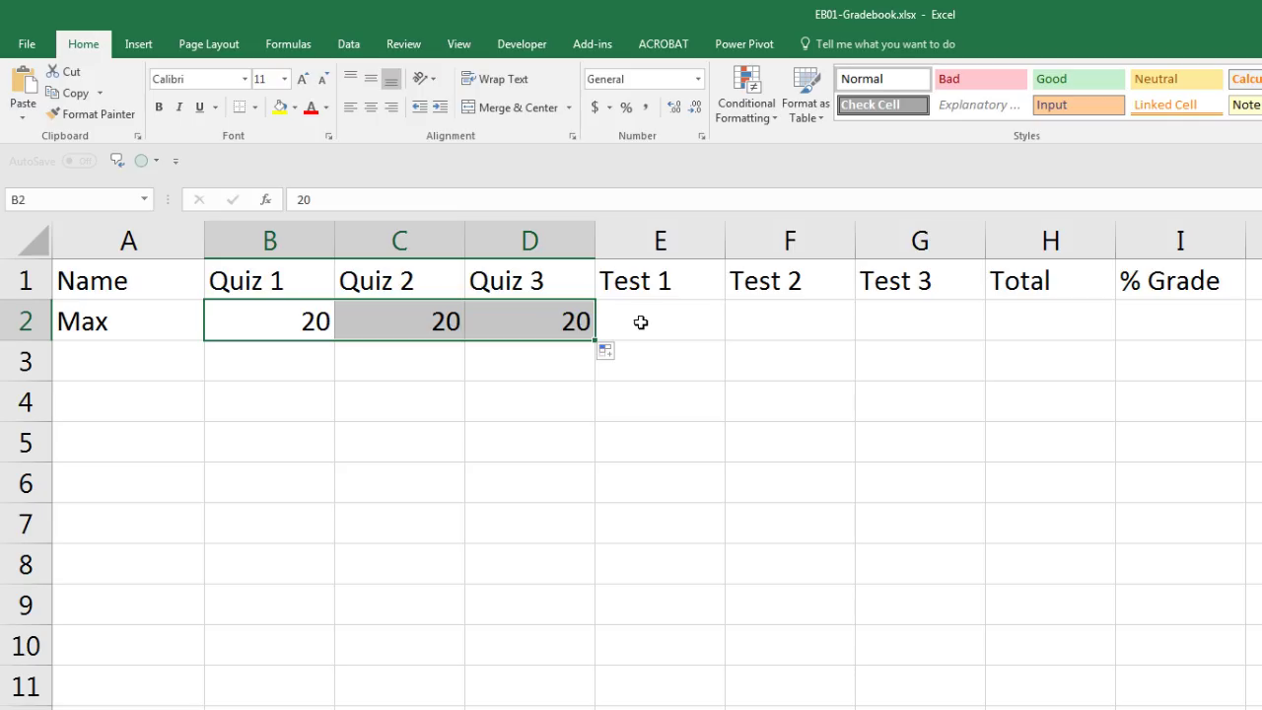
Enter the test maximum 100 in E2 and copy it across to G2.
left_click(640, 323)
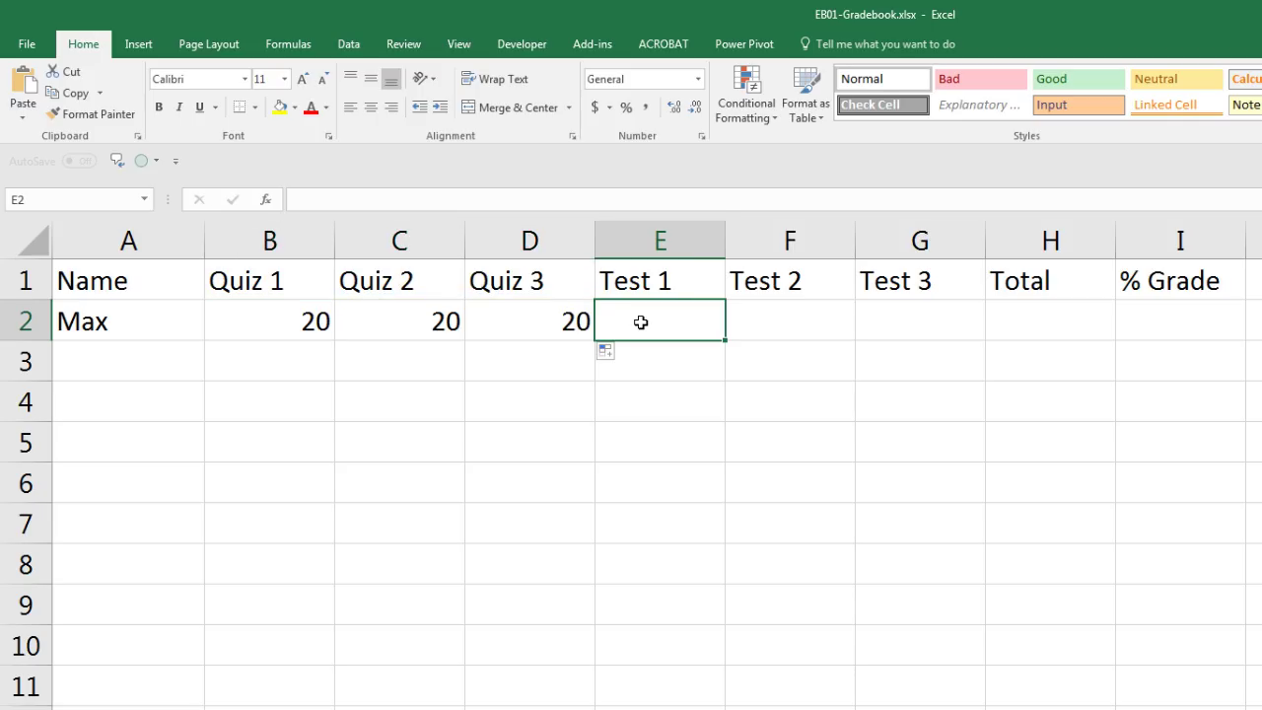
type("100")
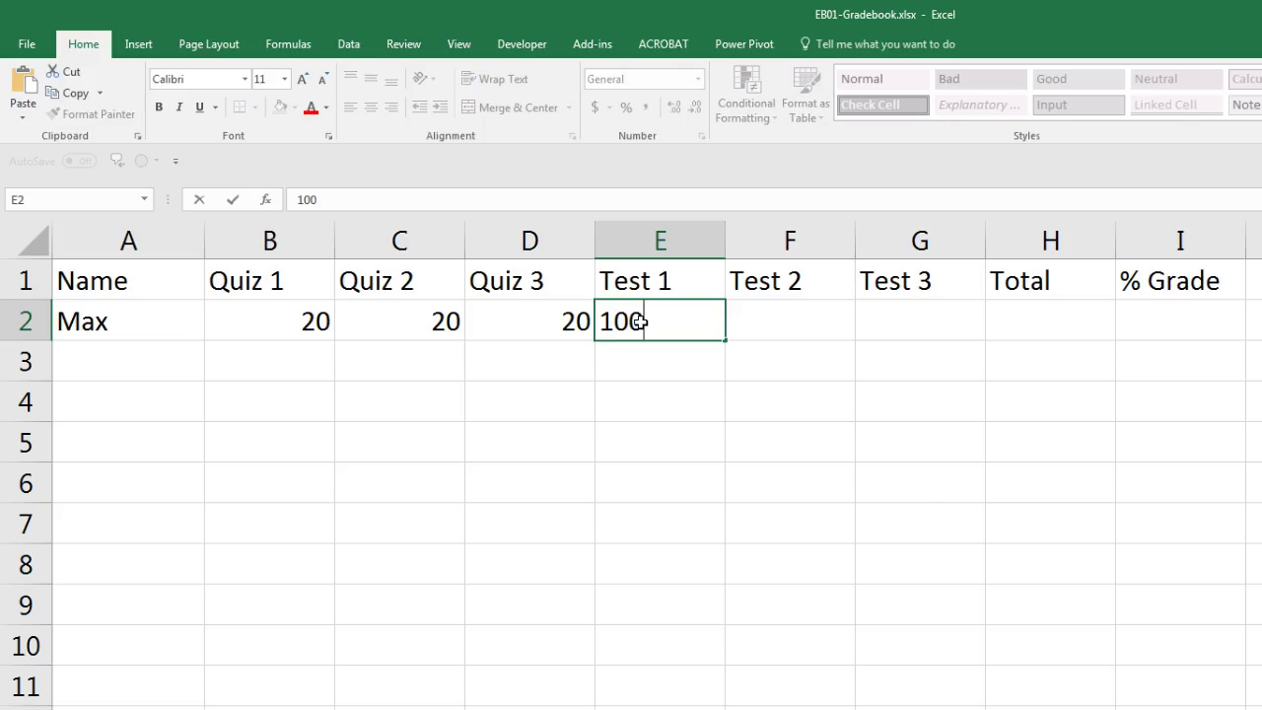
key("ctrl+Return")
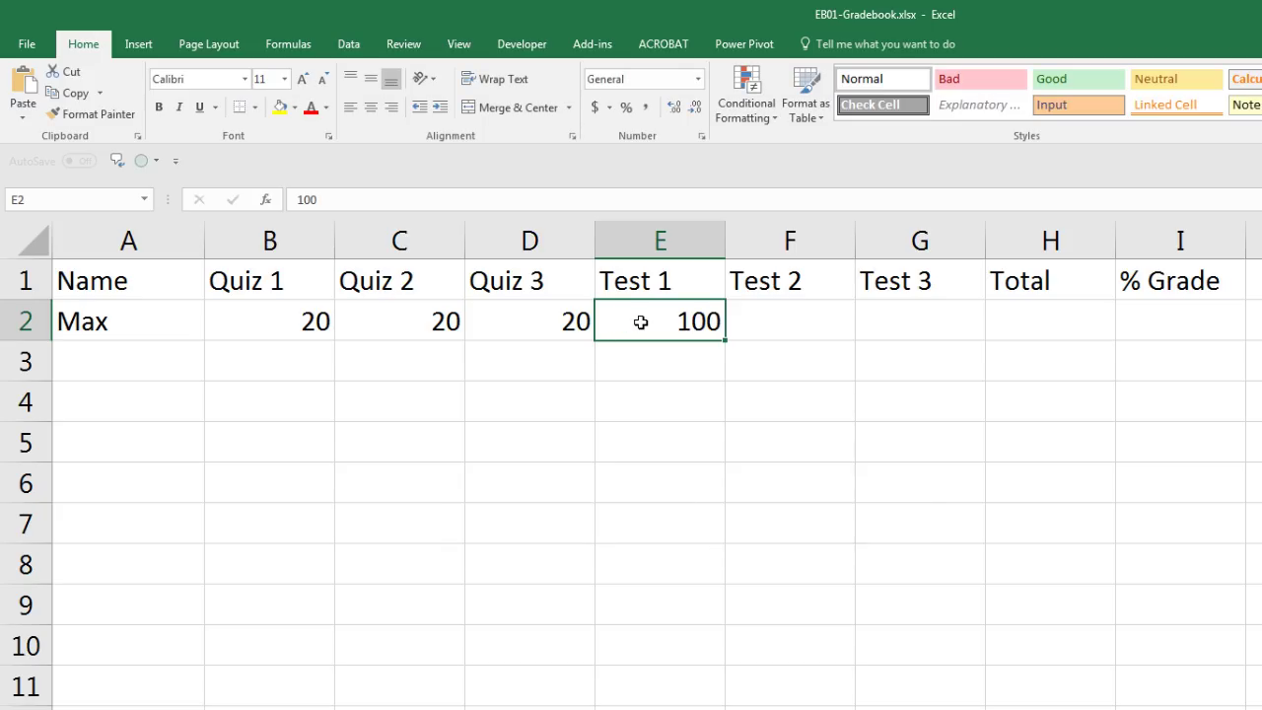
left_click_drag(728, 339, 956, 350)
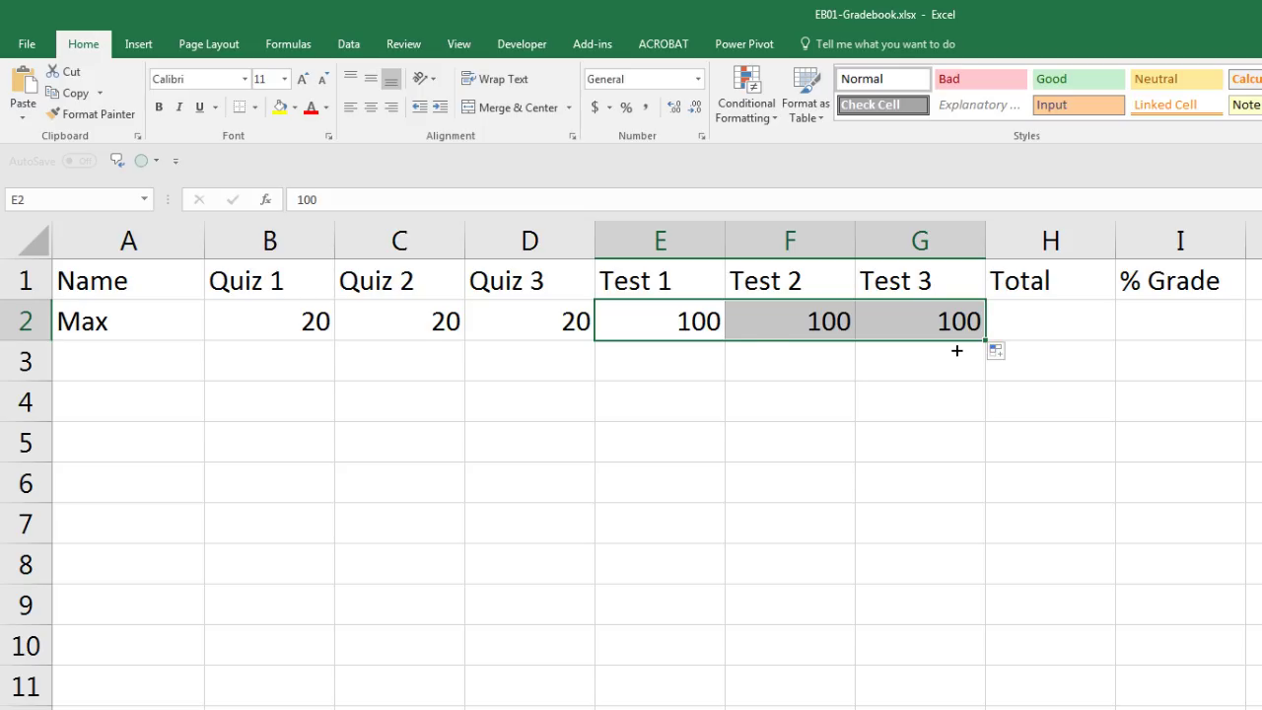
Enter the first four students' names in A3 through A6 of the Name column.
left_click_drag(272, 363, 918, 599)
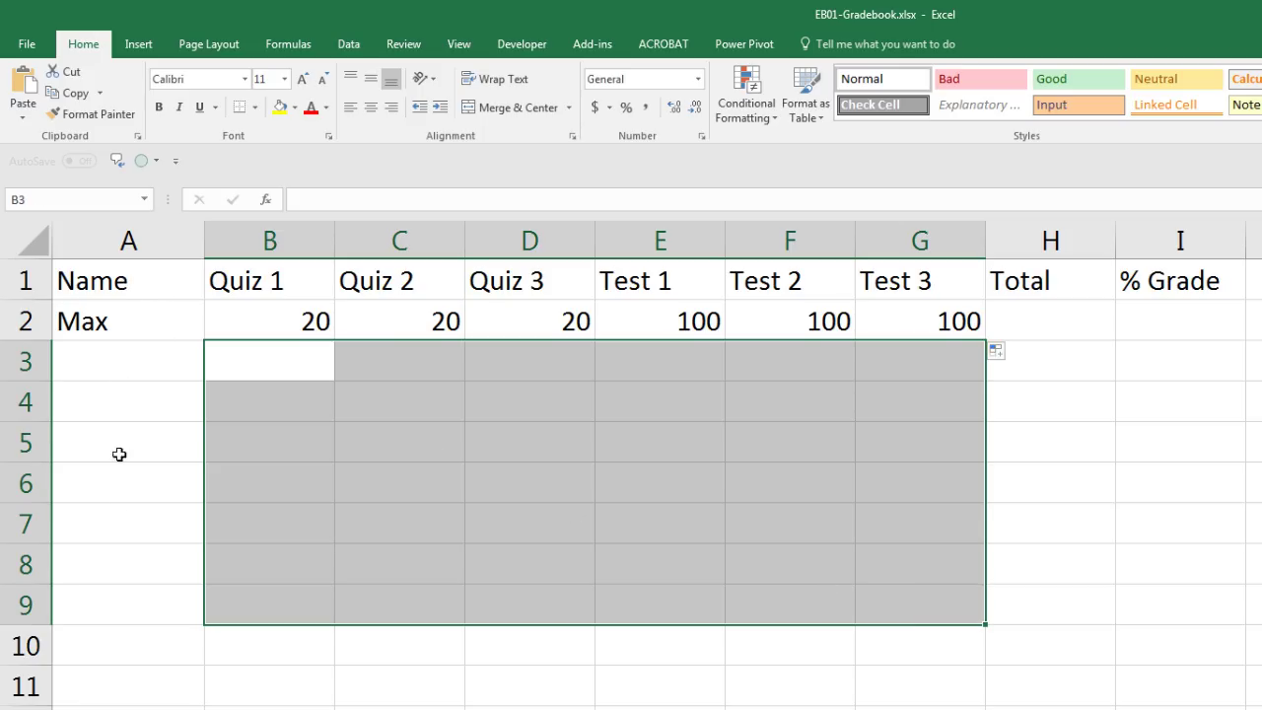
left_click(154, 361)
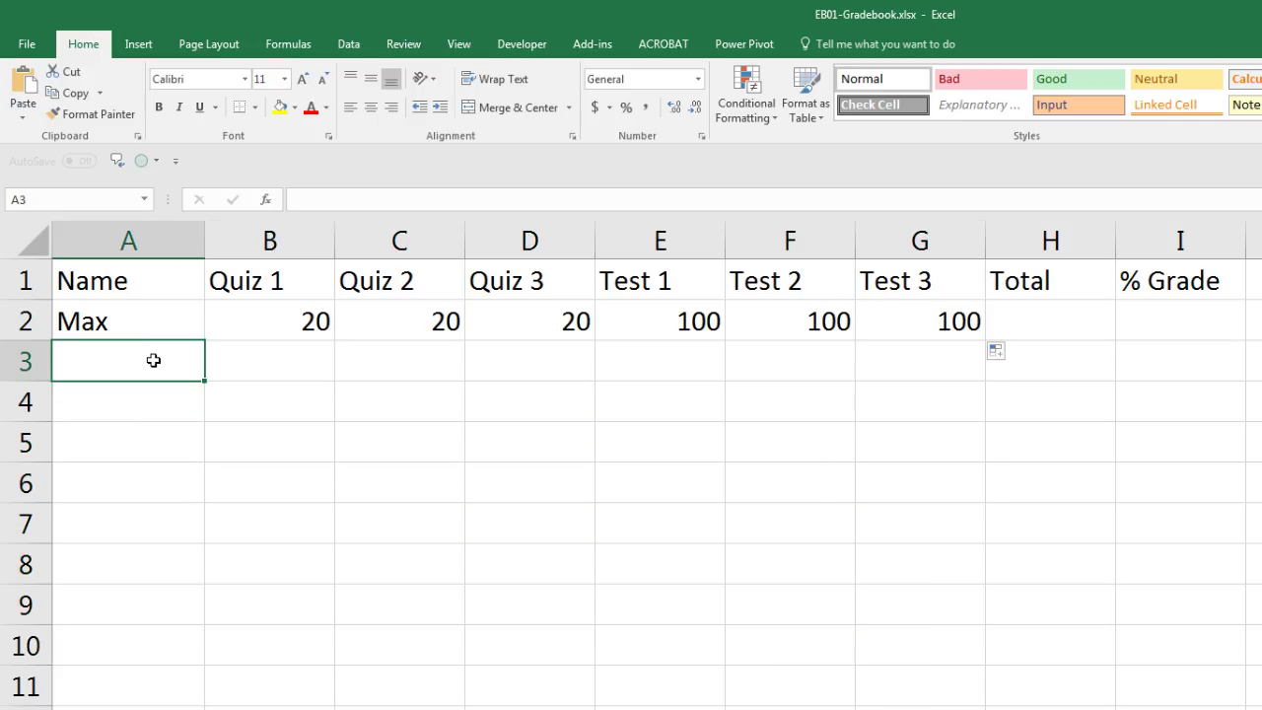
type("Sioux")
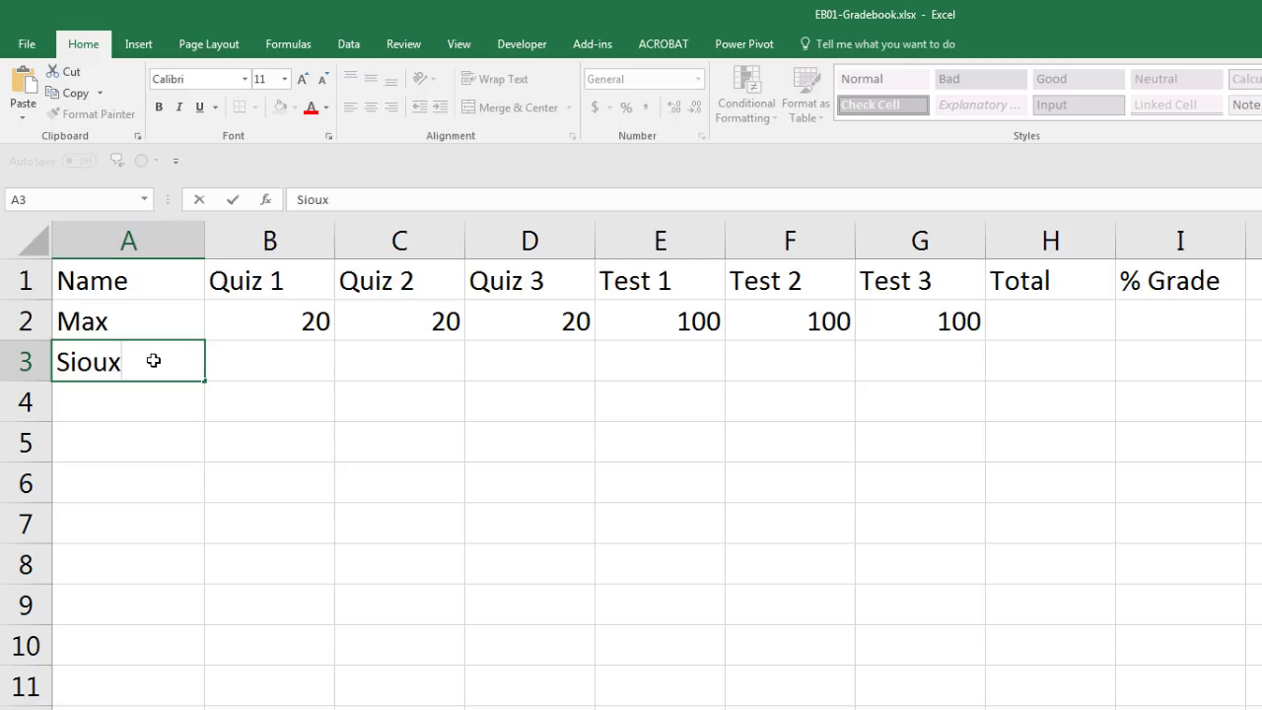
key("Return")
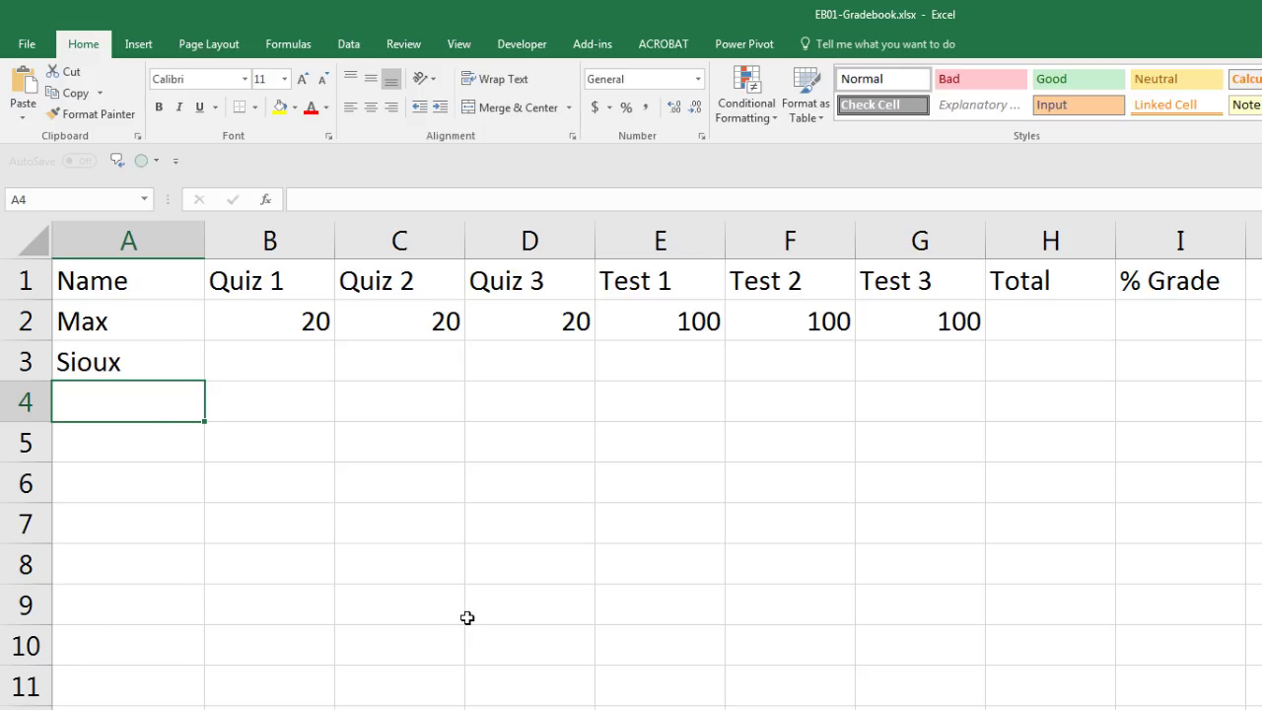
type("Adbi")
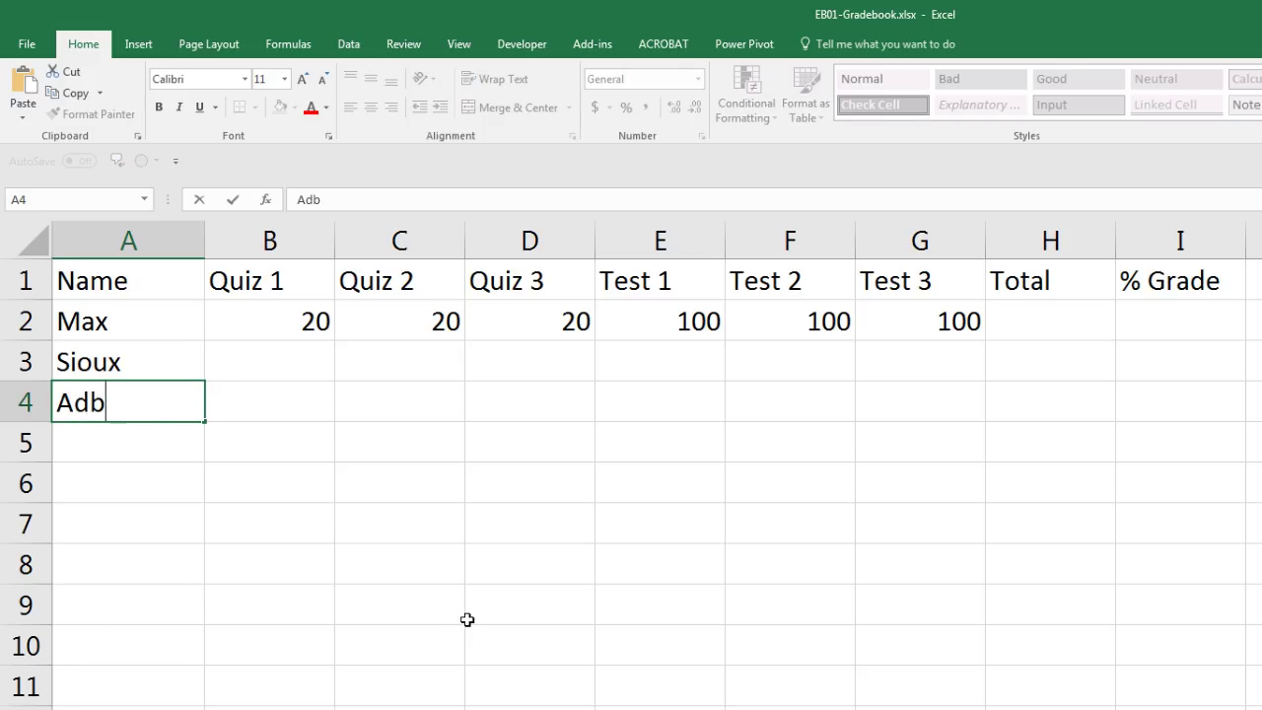
key("Return")
type("Chin")
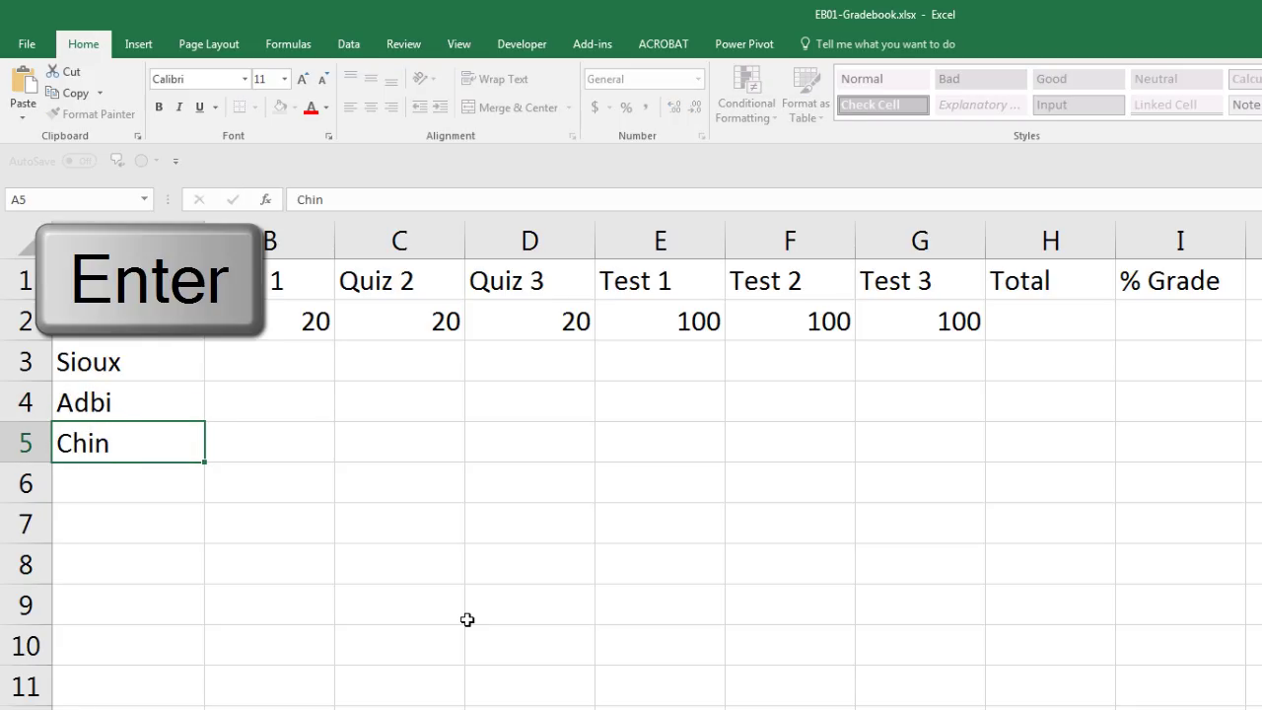
key("Return")
type("Tyrone")
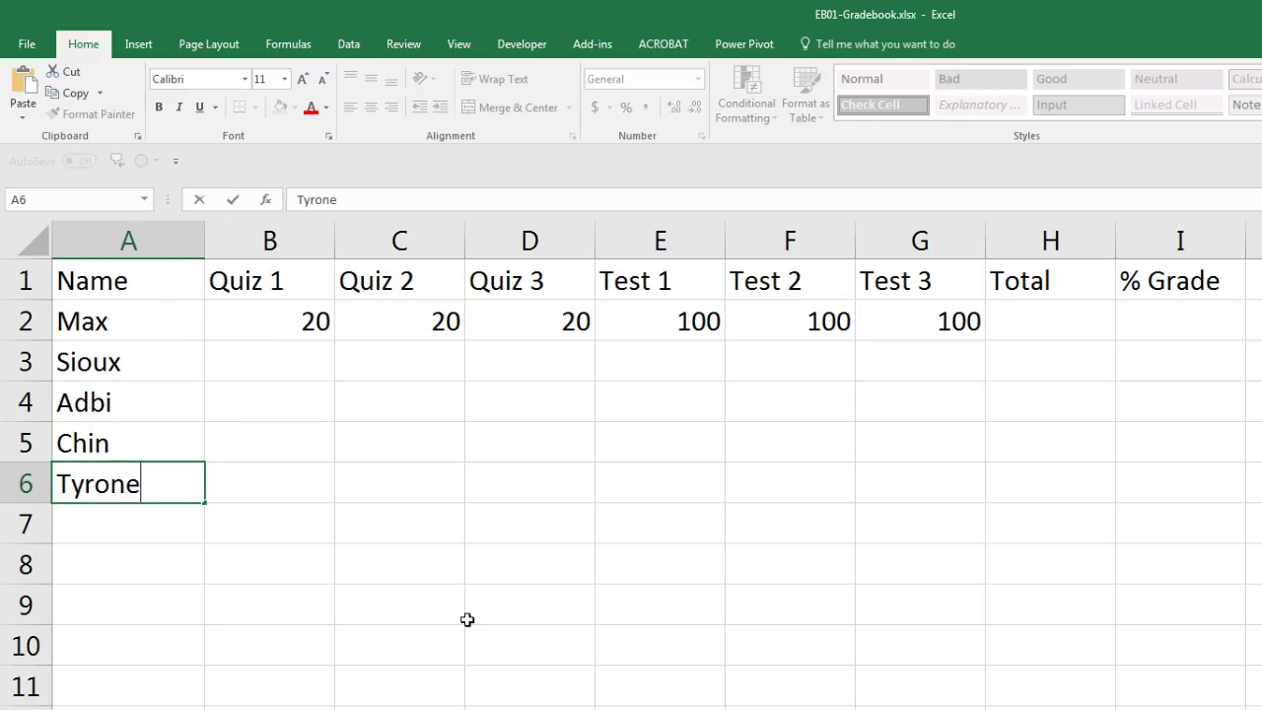
key("Return")
Enter the remaining three students' names in A7 through A9 and the label Average in A10.
type("She")
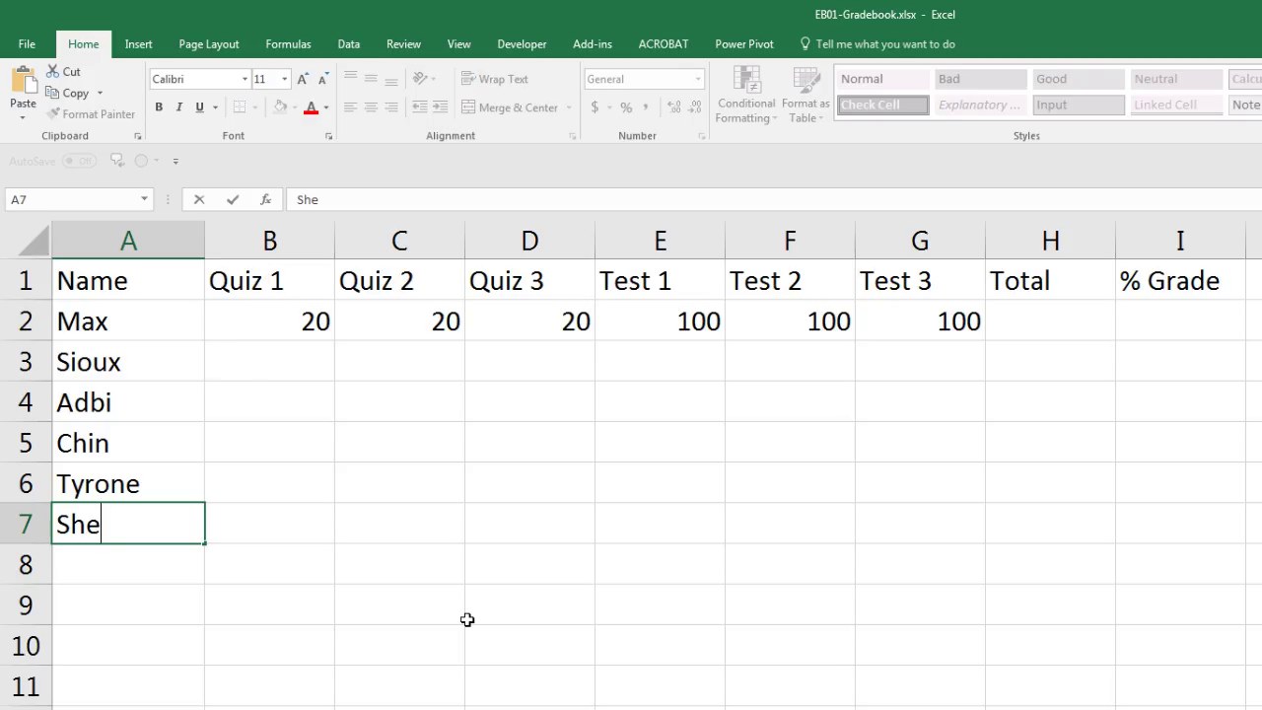
type("liaDawn")
key("Return")
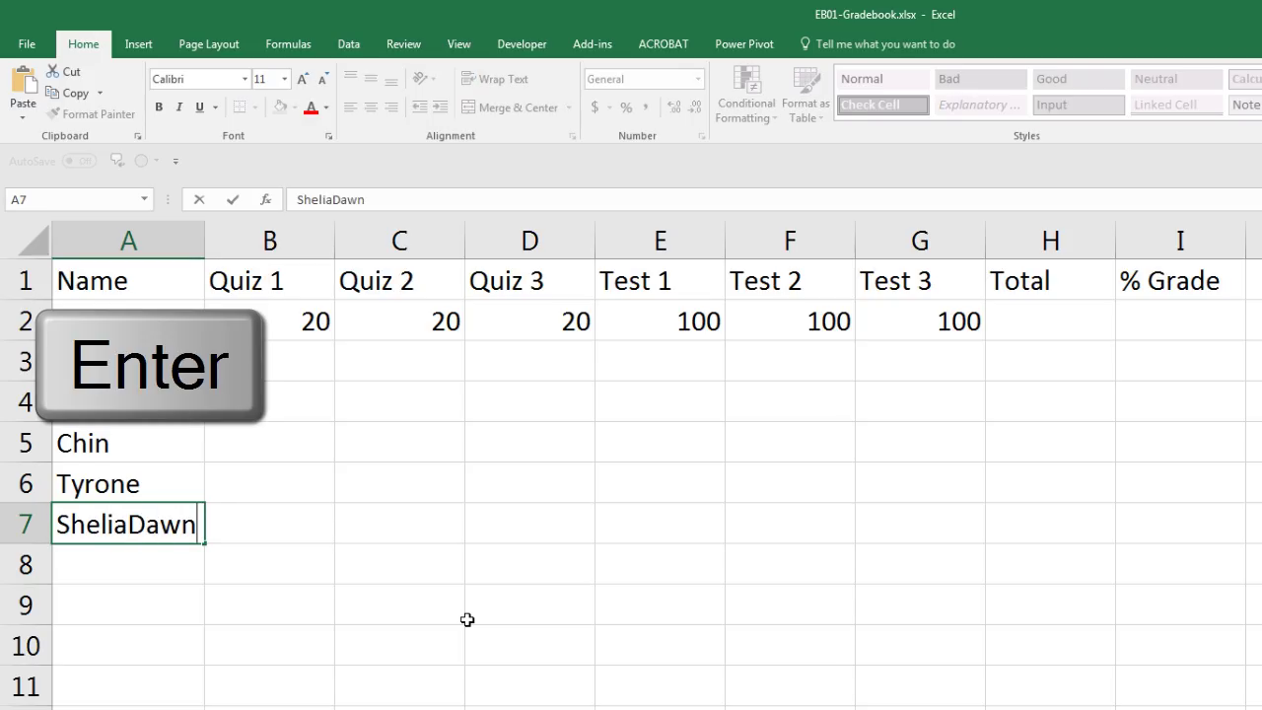
type("Mo")
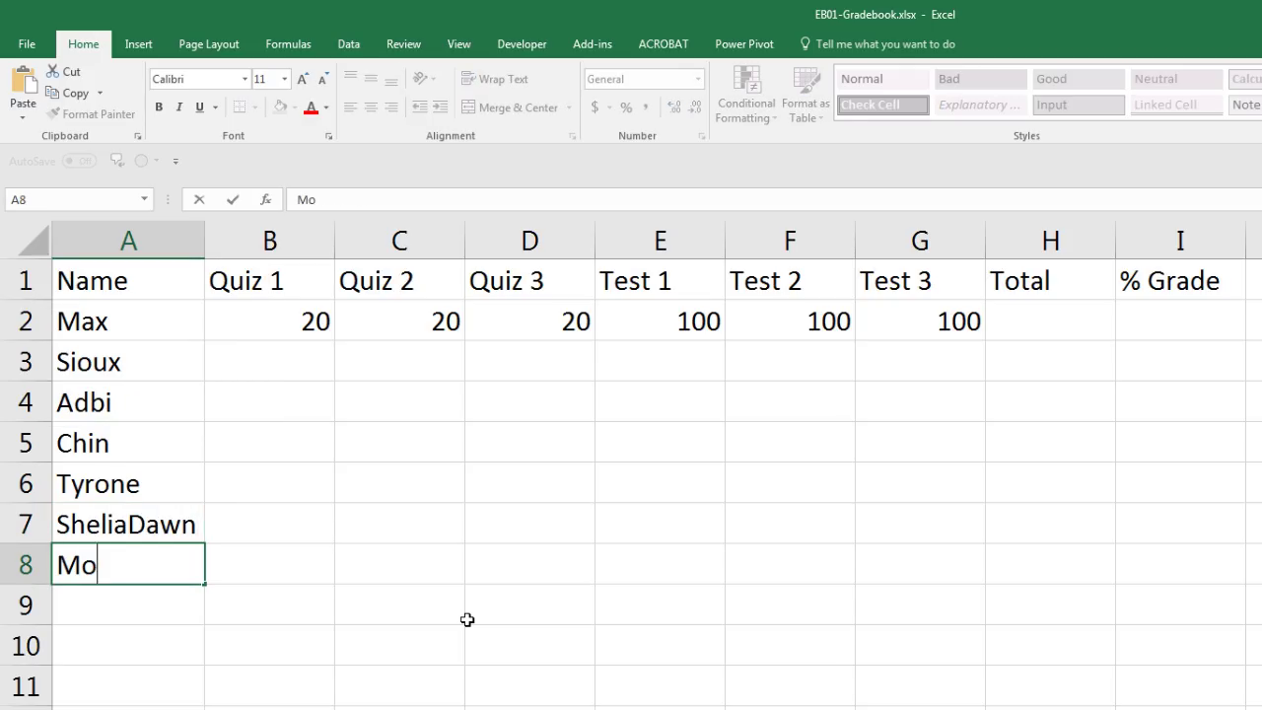
key("Return")
type("Giogi")
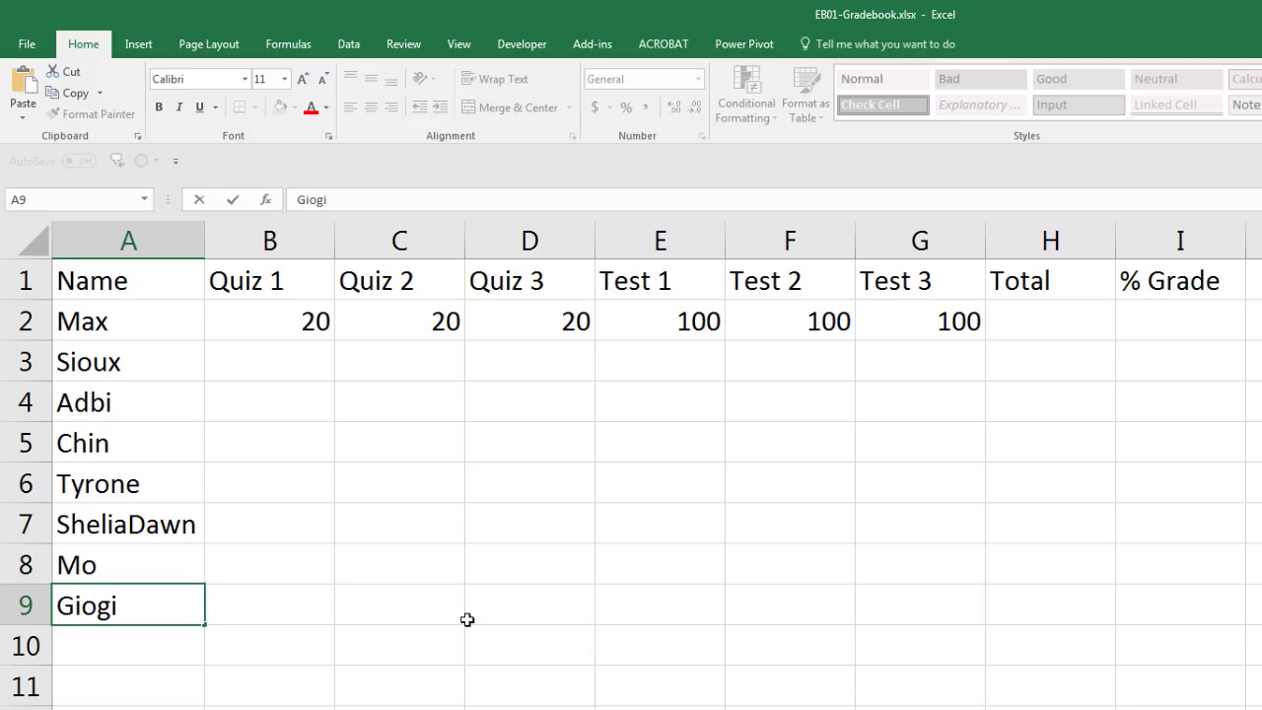
key("BackSpace")
key("BackSpace")
key("BackSpace")
type("gi")
key("Return")
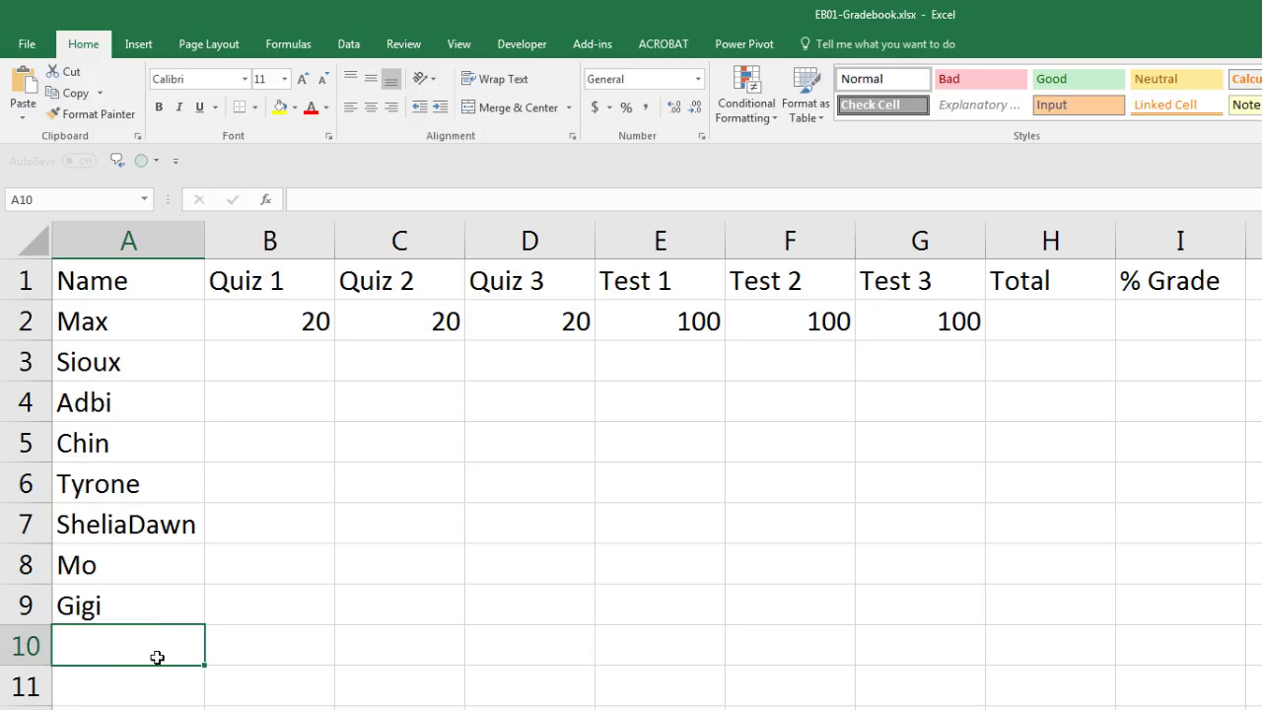
type("Average")
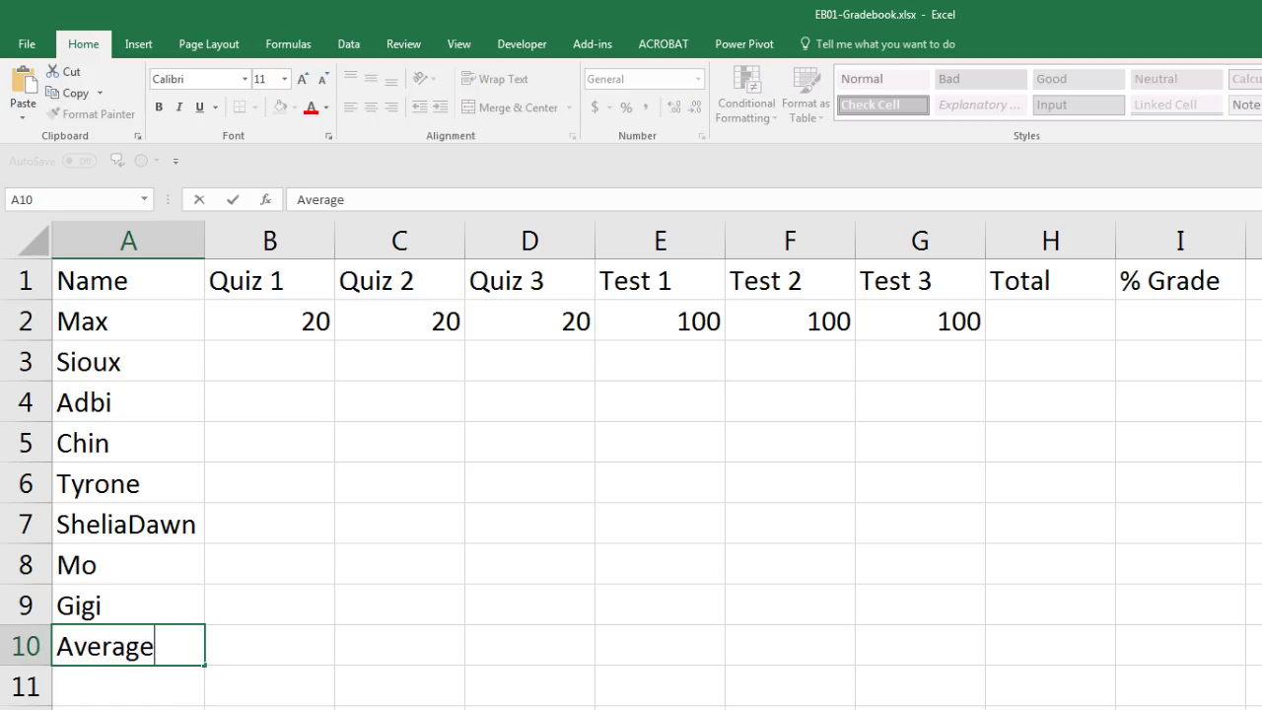
key("Tab")
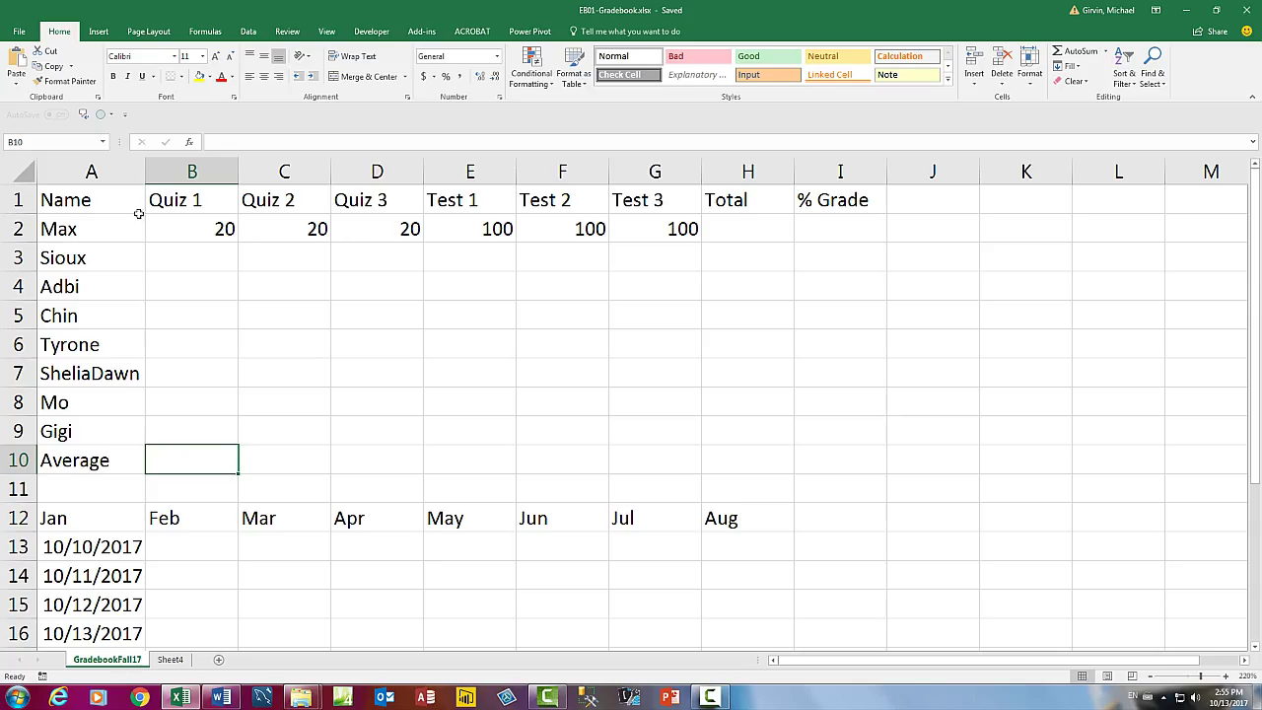
Examine the gradebook's unformatted headers in row 1 and maximum scores in row 2, selecting individual cells and the block A1:F6.
left_click_drag(100, 201, 293, 226)
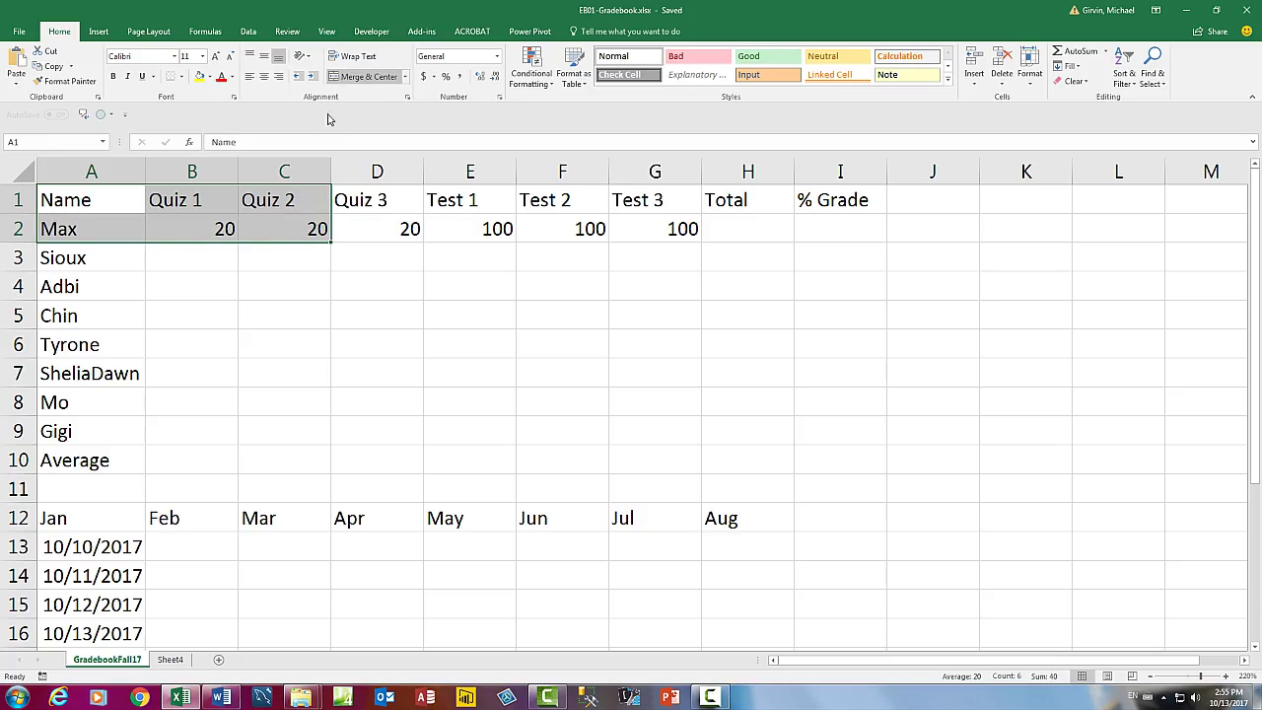
left_click(210, 228)
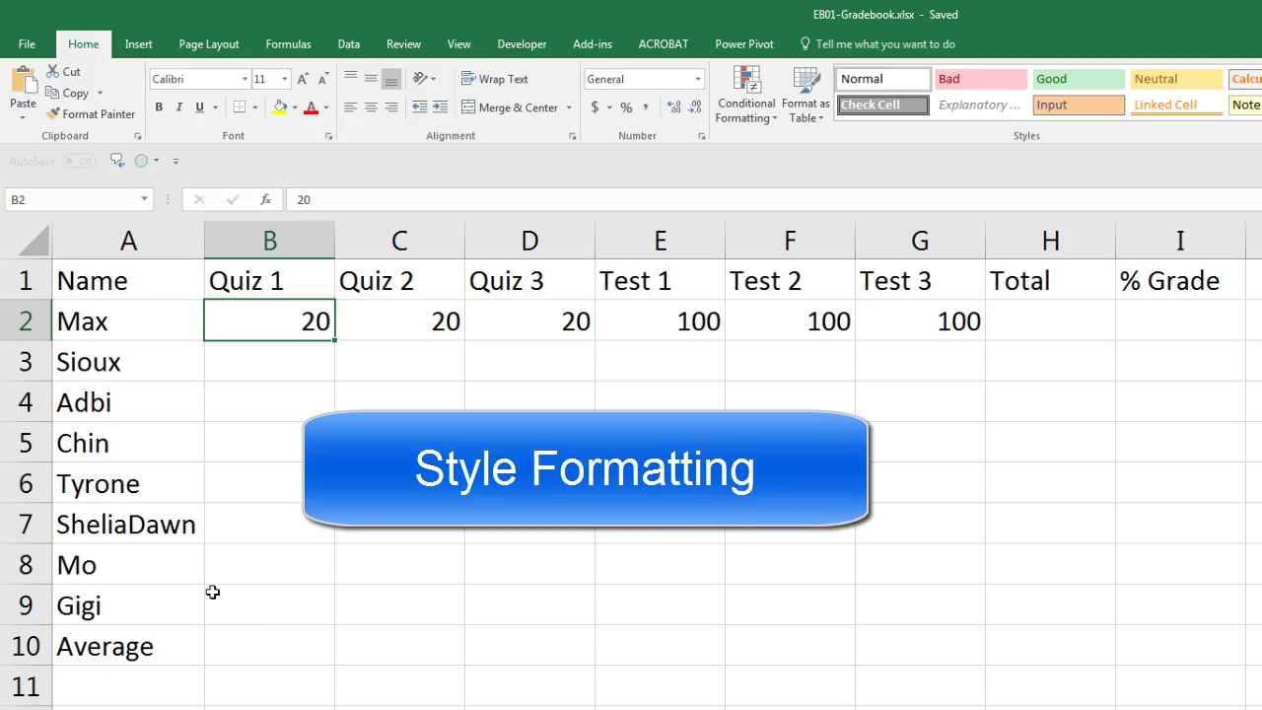
left_click(130, 283)
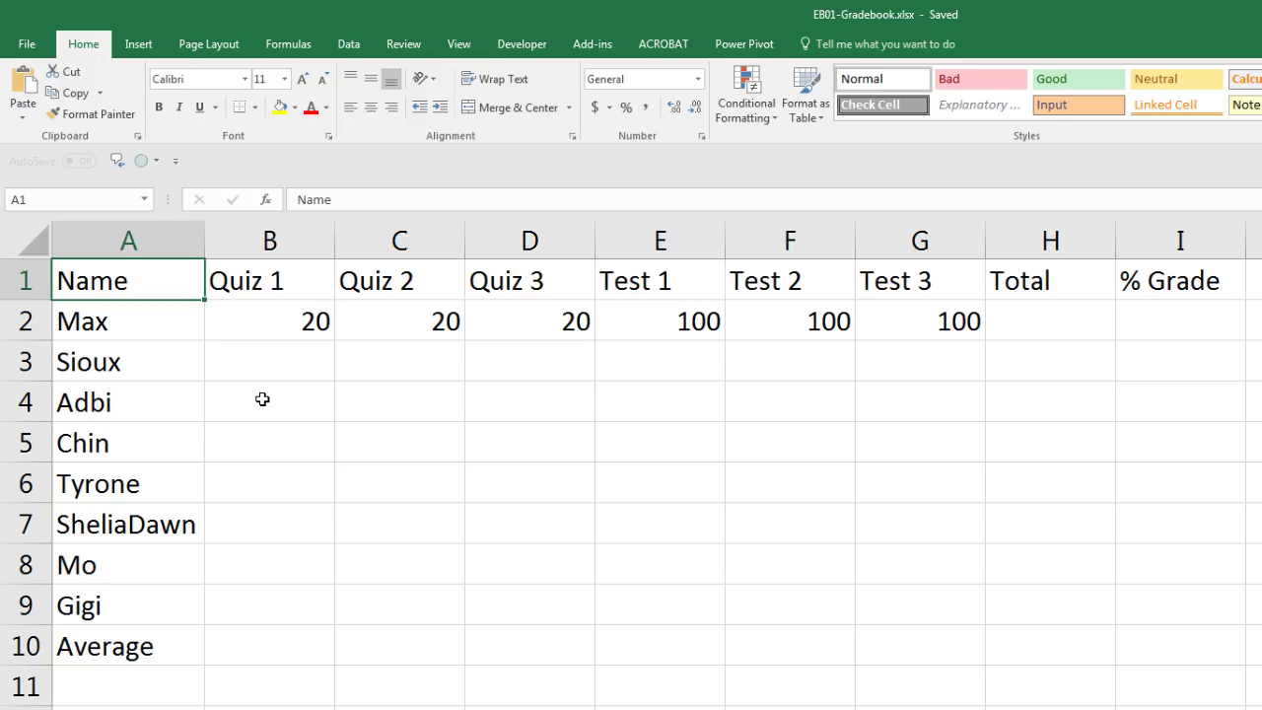
left_click(280, 332)
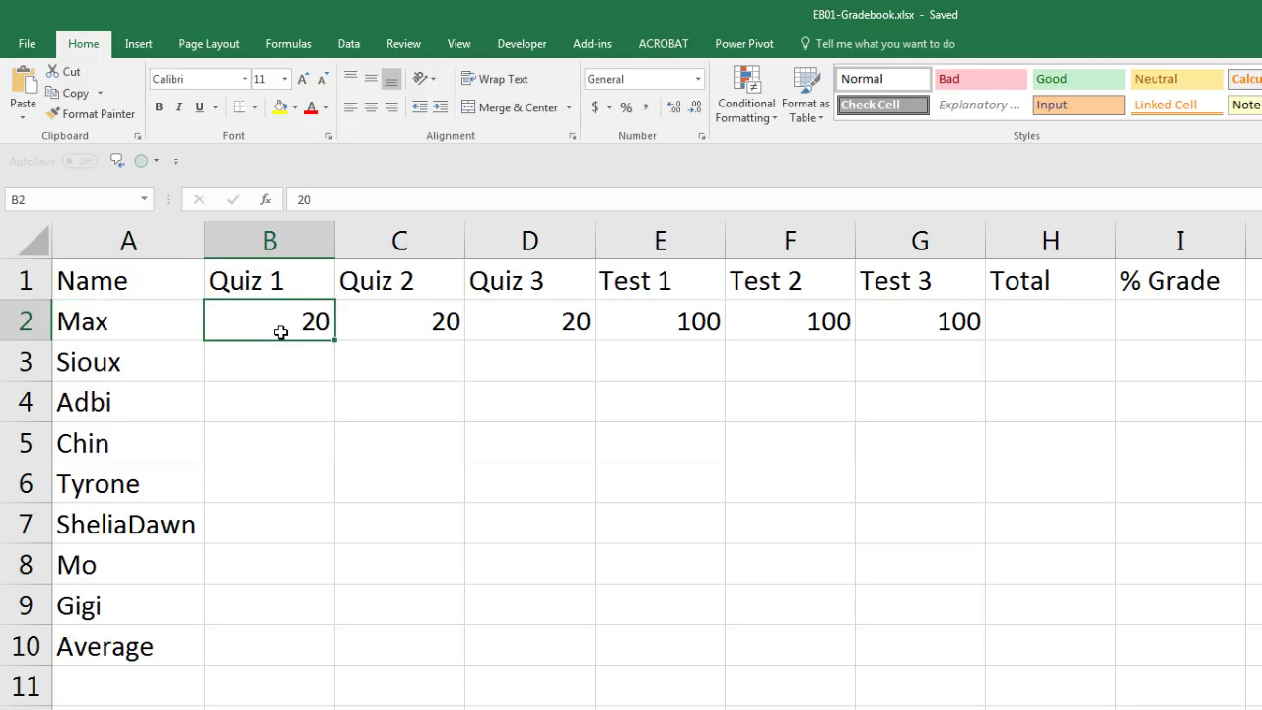
left_click(412, 283)
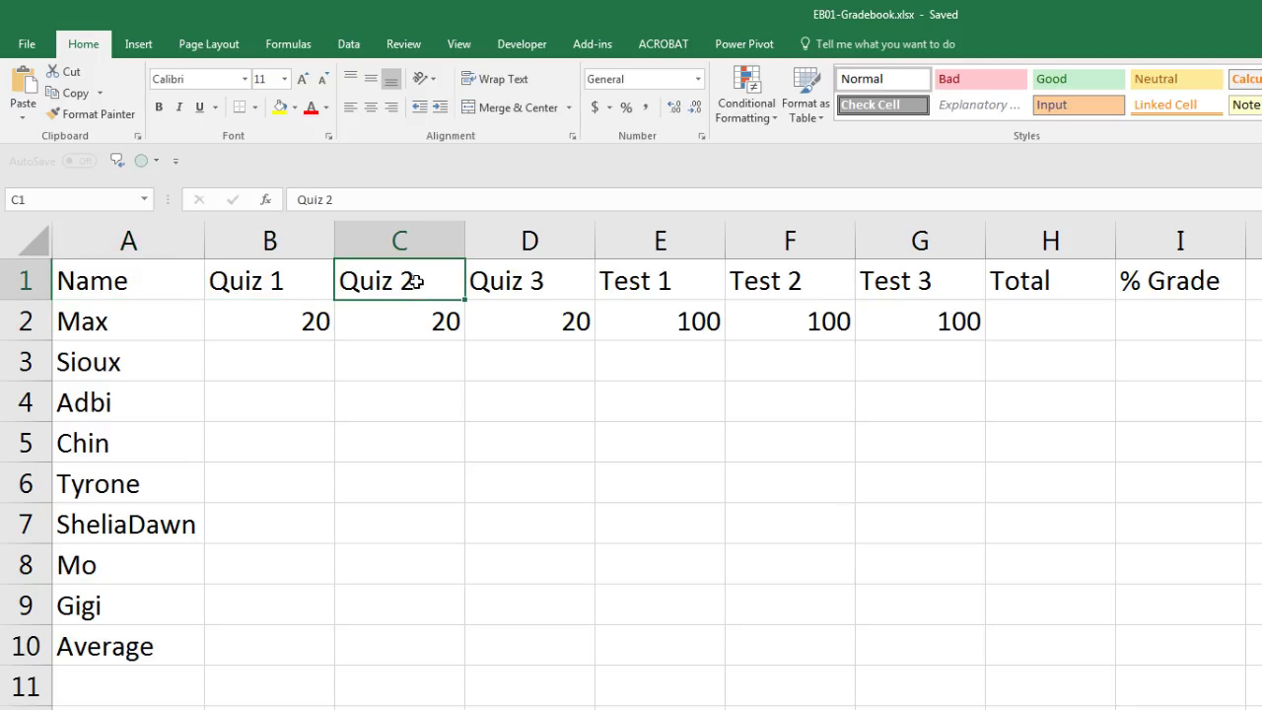
left_click_drag(132, 280, 797, 495)
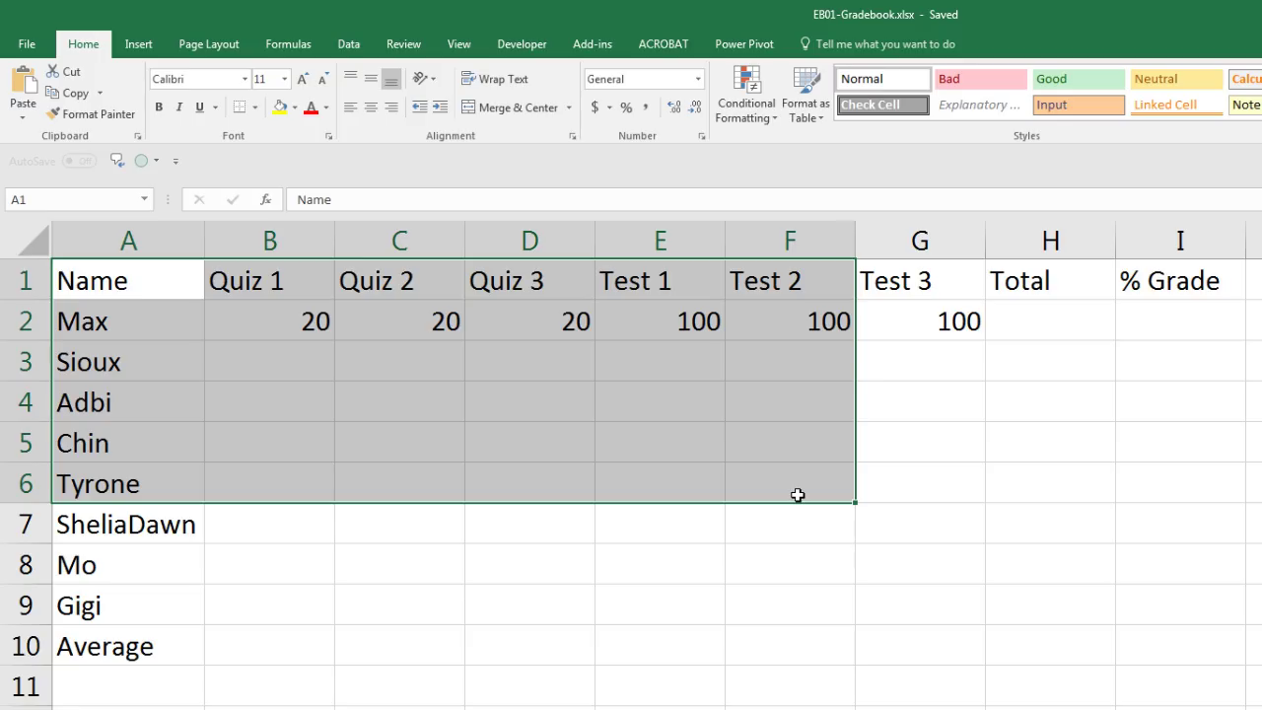
left_click(171, 281)
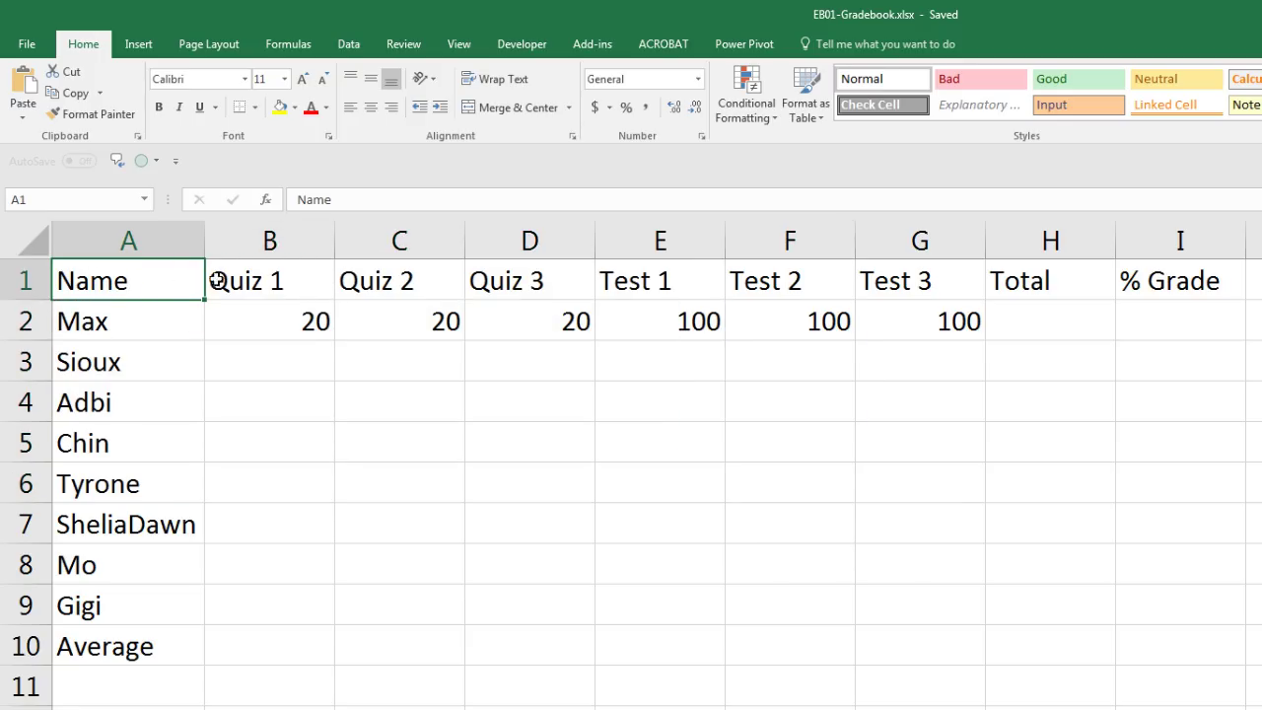
left_click(247, 285)
left_click(407, 281)
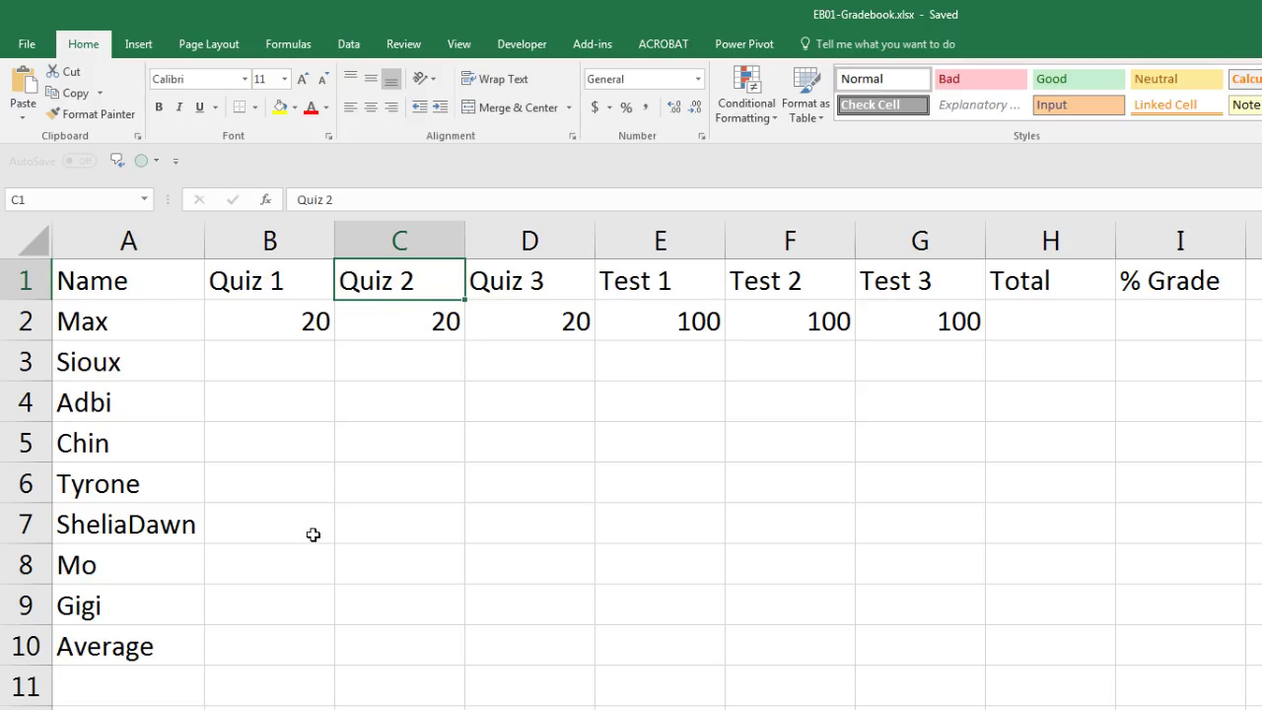
Fill the header cells A1:I1 with red and set their font color to Automatic.
left_click(104, 276)
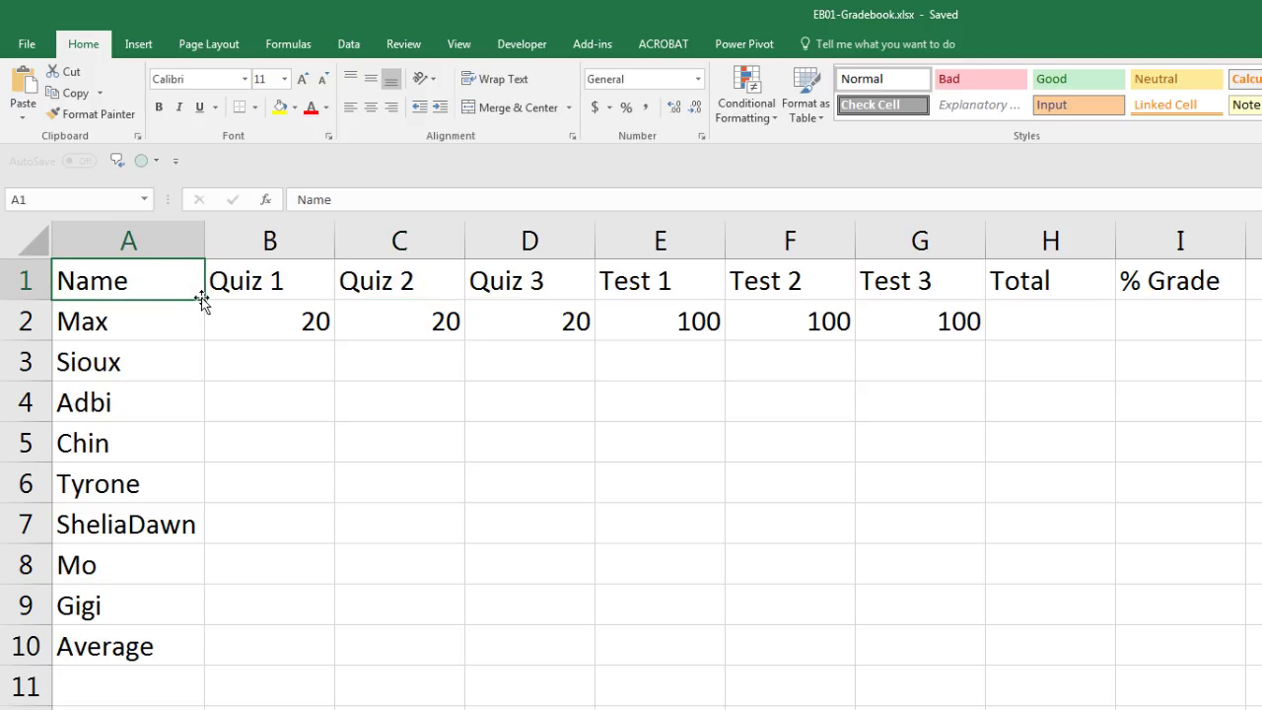
left_click_drag(106, 276, 1194, 280)
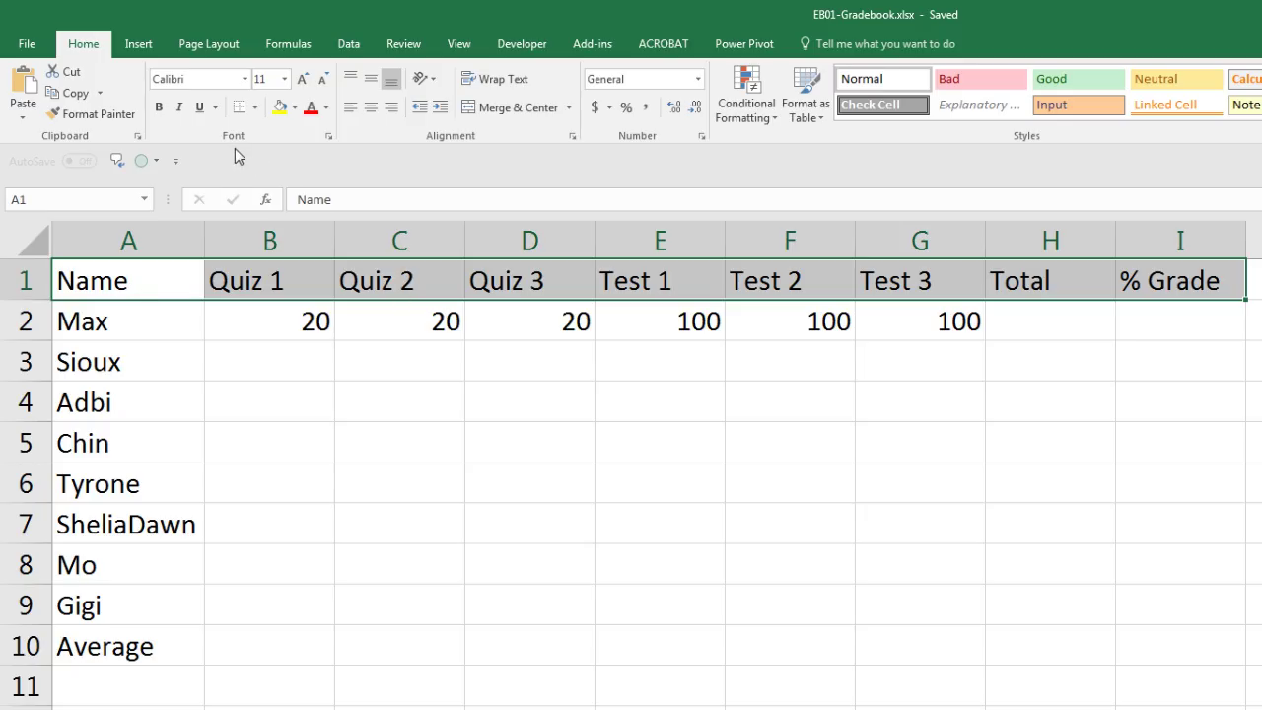
left_click(295, 108)
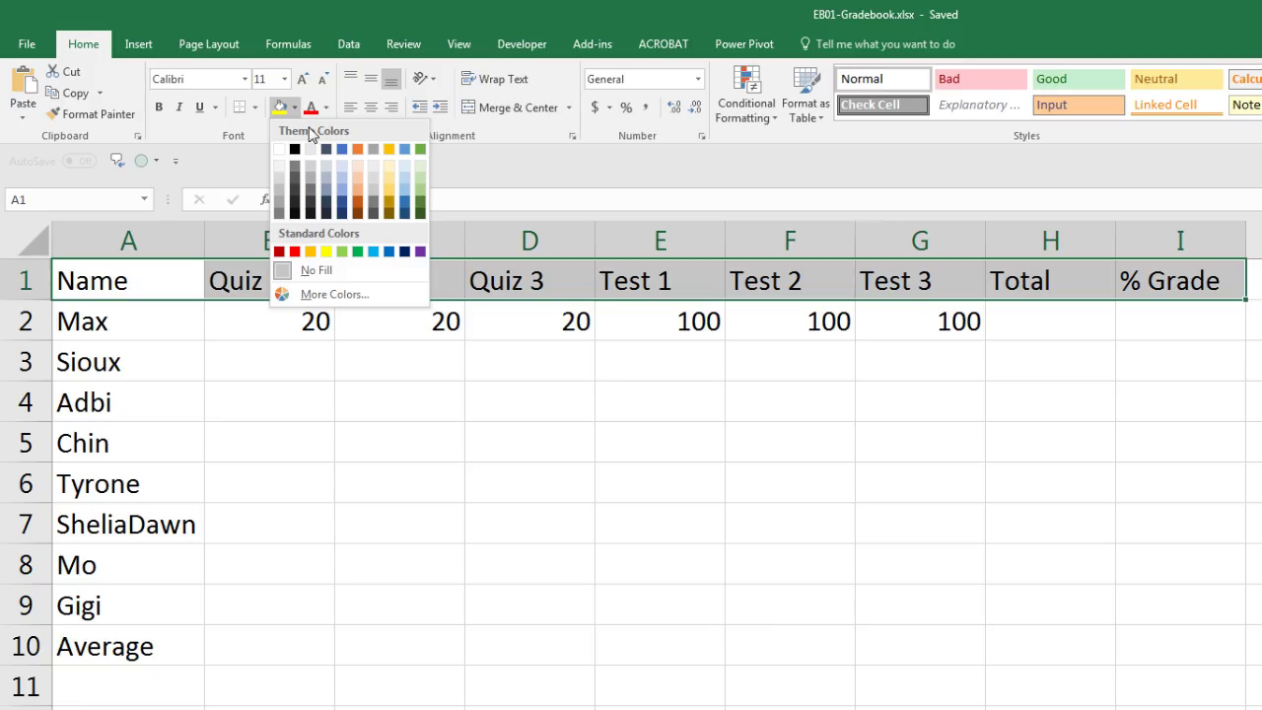
left_click(295, 253)
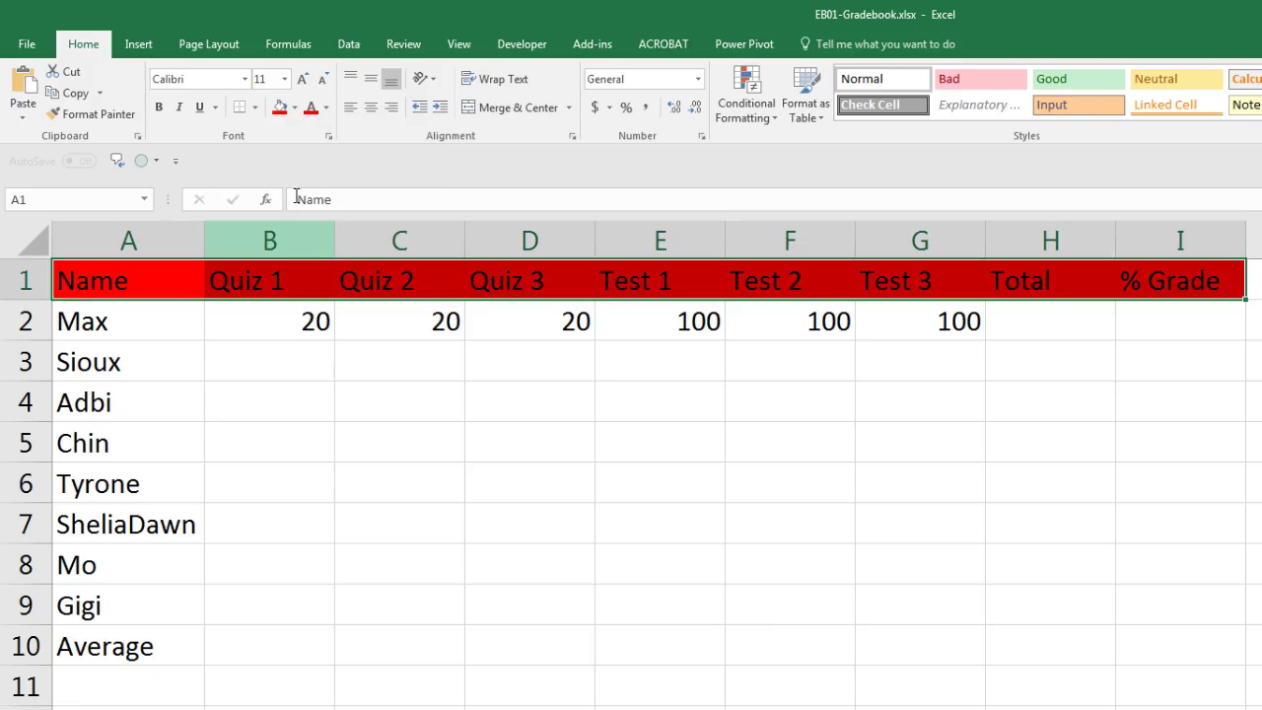
left_click(328, 108)
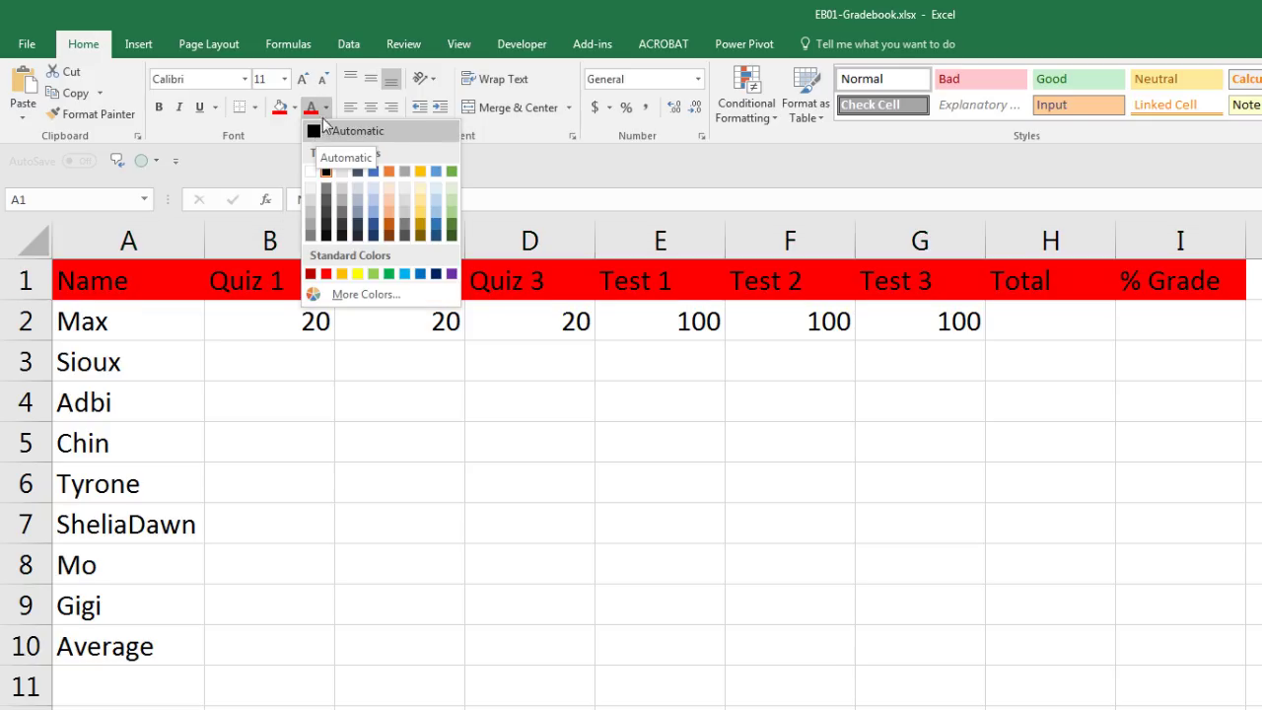
left_click(320, 134)
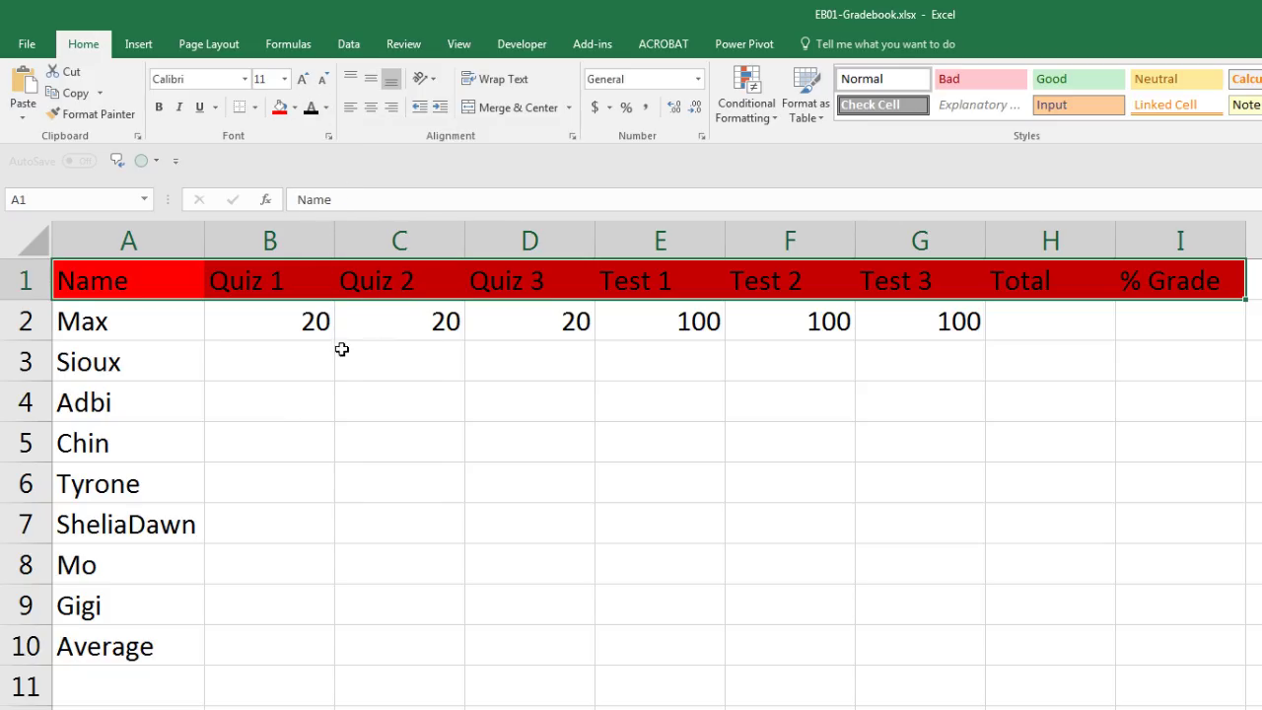
left_click(258, 328)
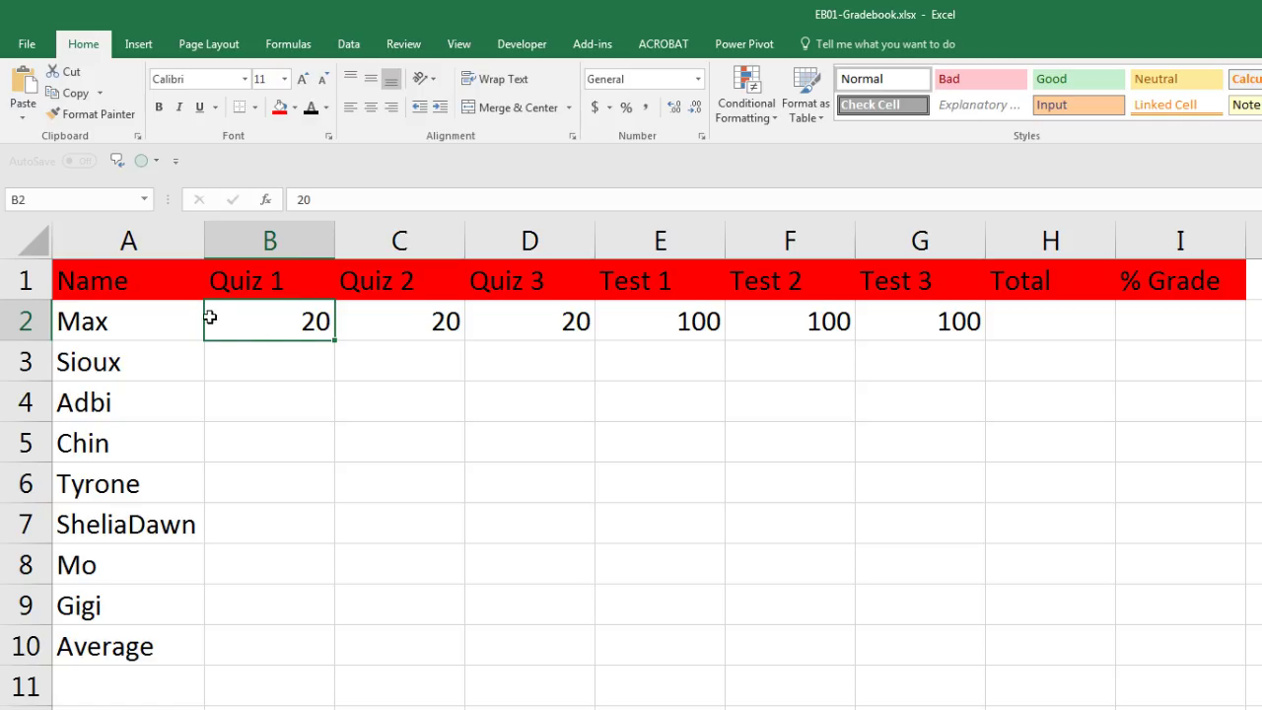
Give the header cells A1:I1 a white font and a dark blue fill.
left_click_drag(98, 279, 1173, 269)
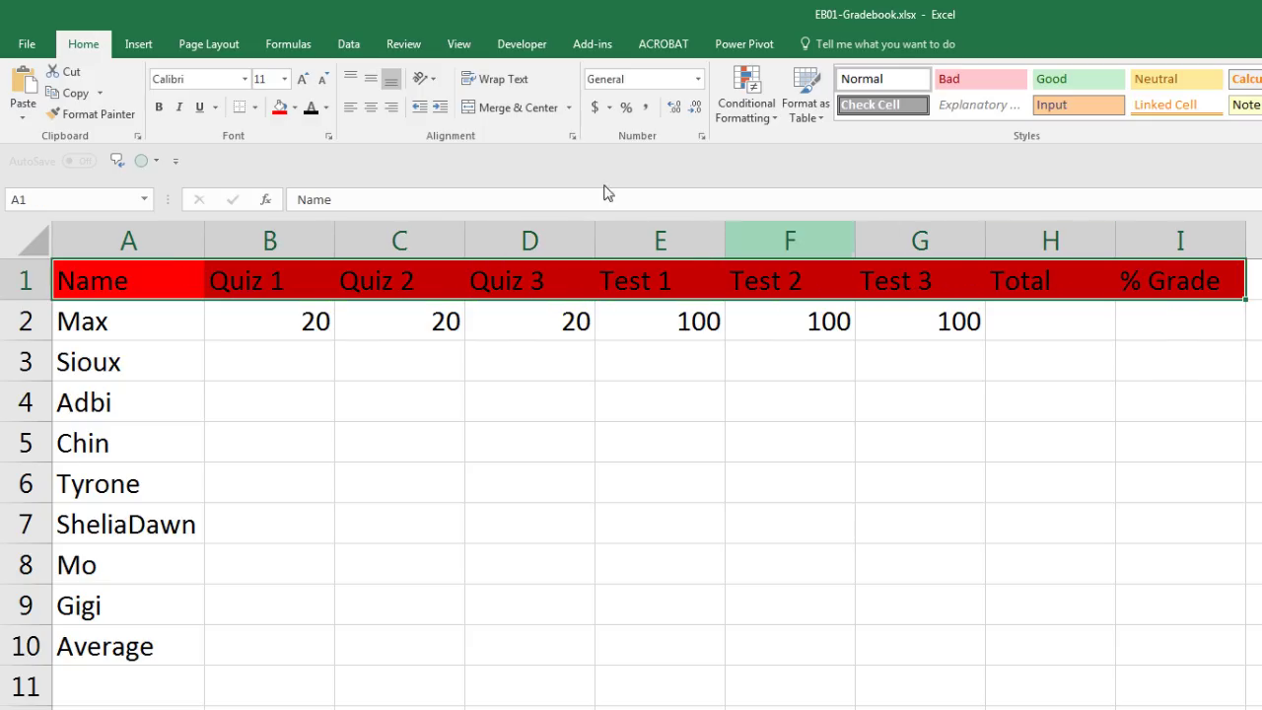
left_click(325, 108)
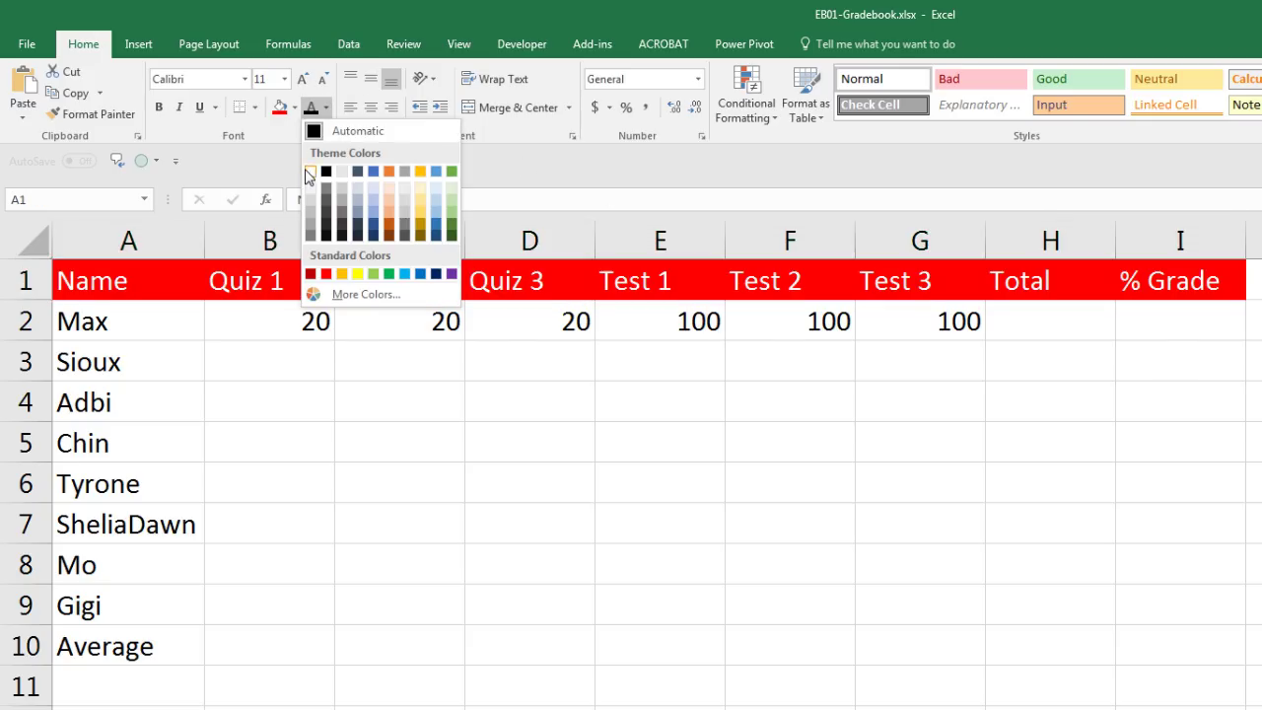
left_click(311, 172)
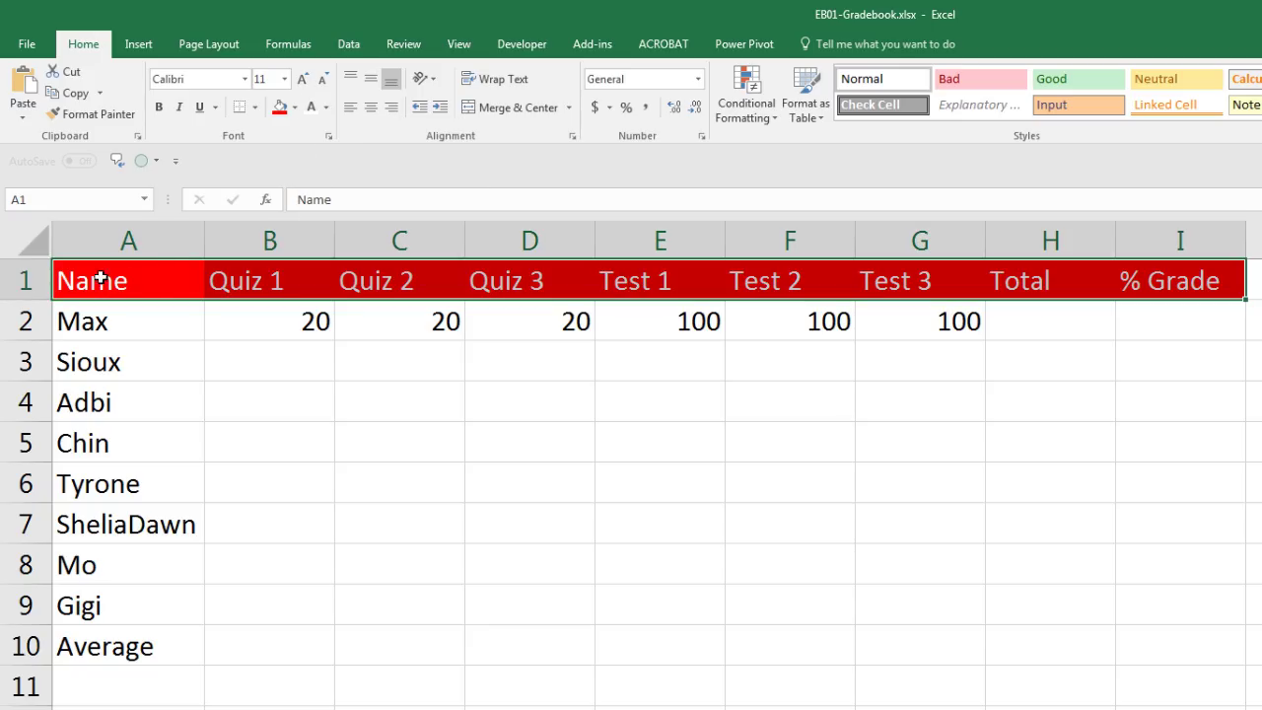
left_click(295, 109)
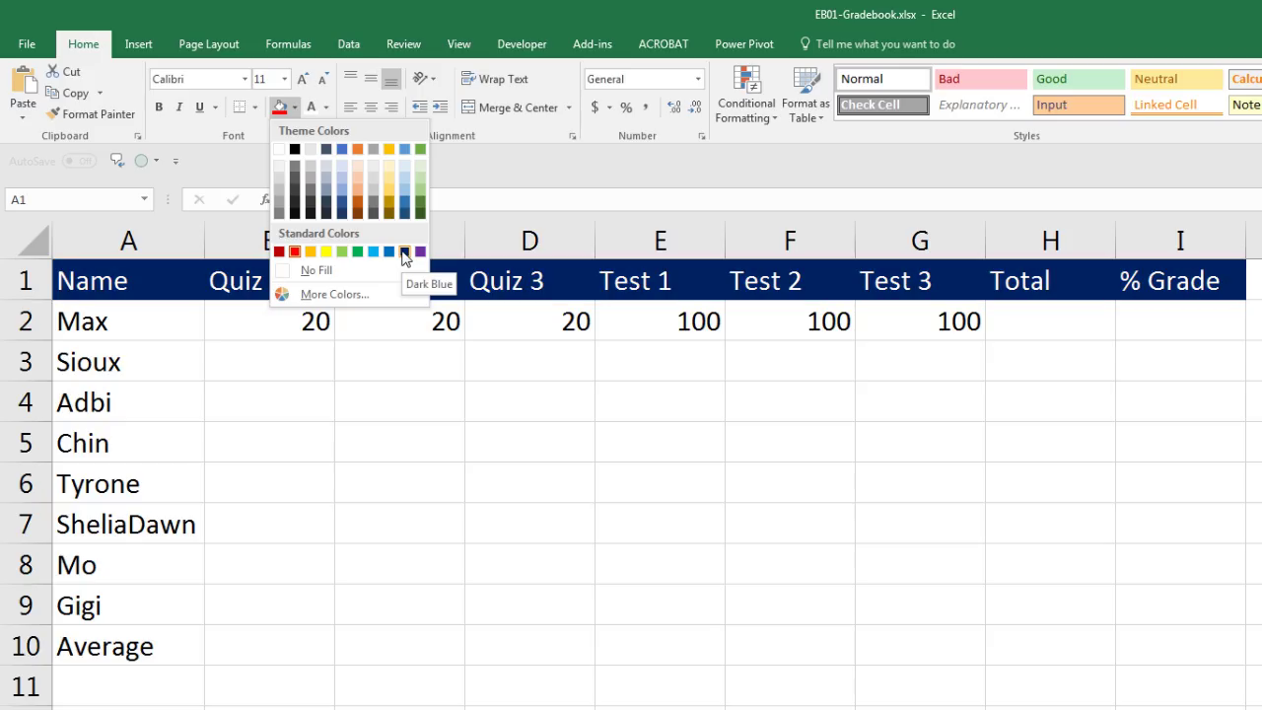
left_click(403, 252)
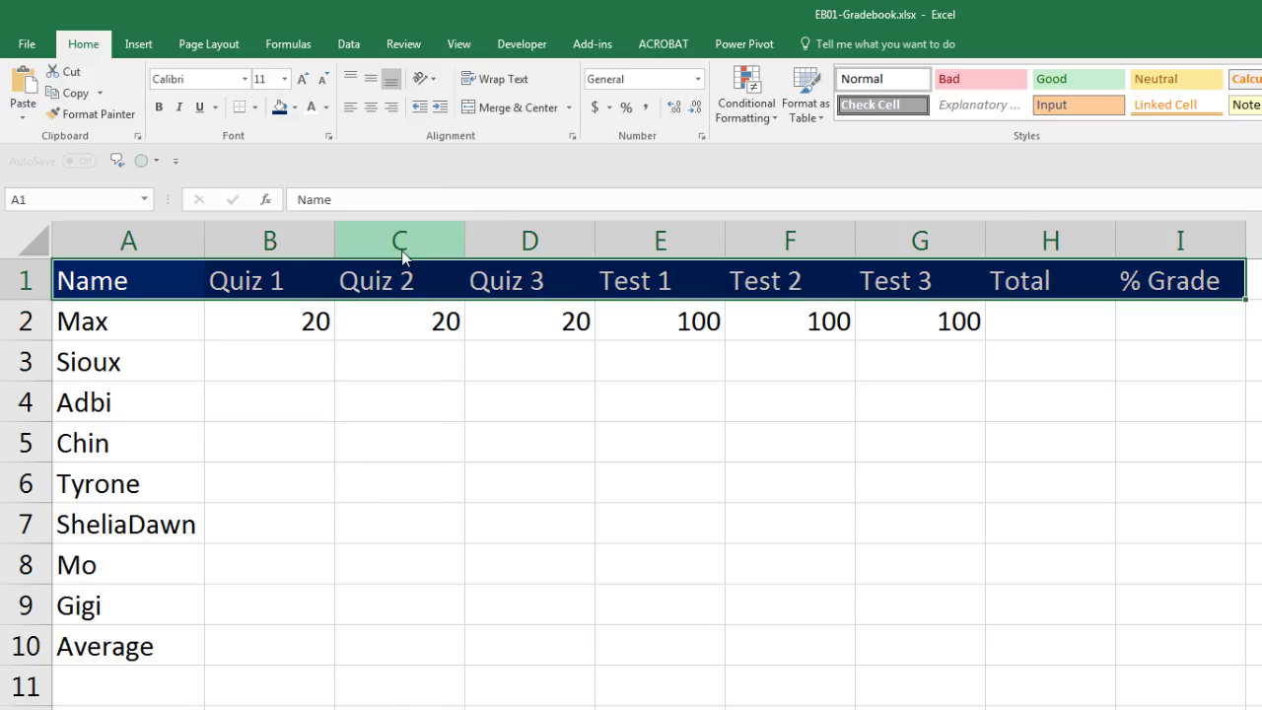
Fill the maximum score row A2:I2 with yellow.
left_click(71, 317)
left_click_drag(71, 317, 1137, 329)
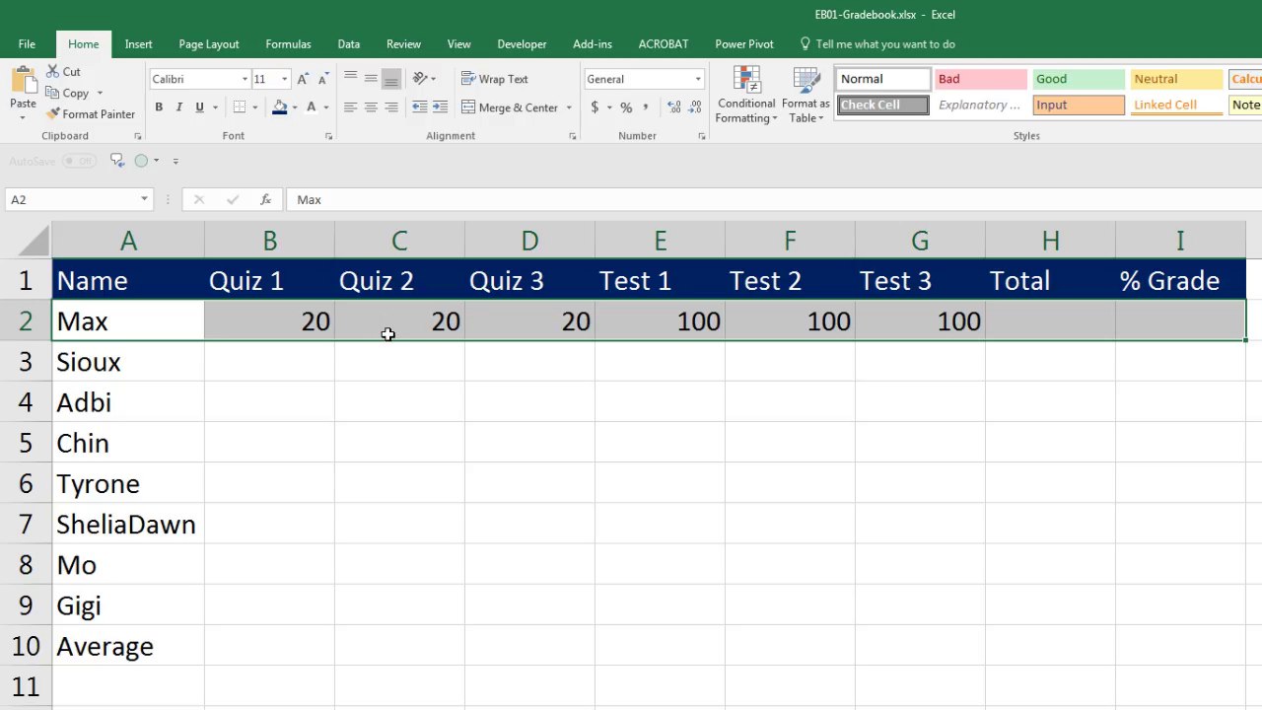
right_click(429, 324)
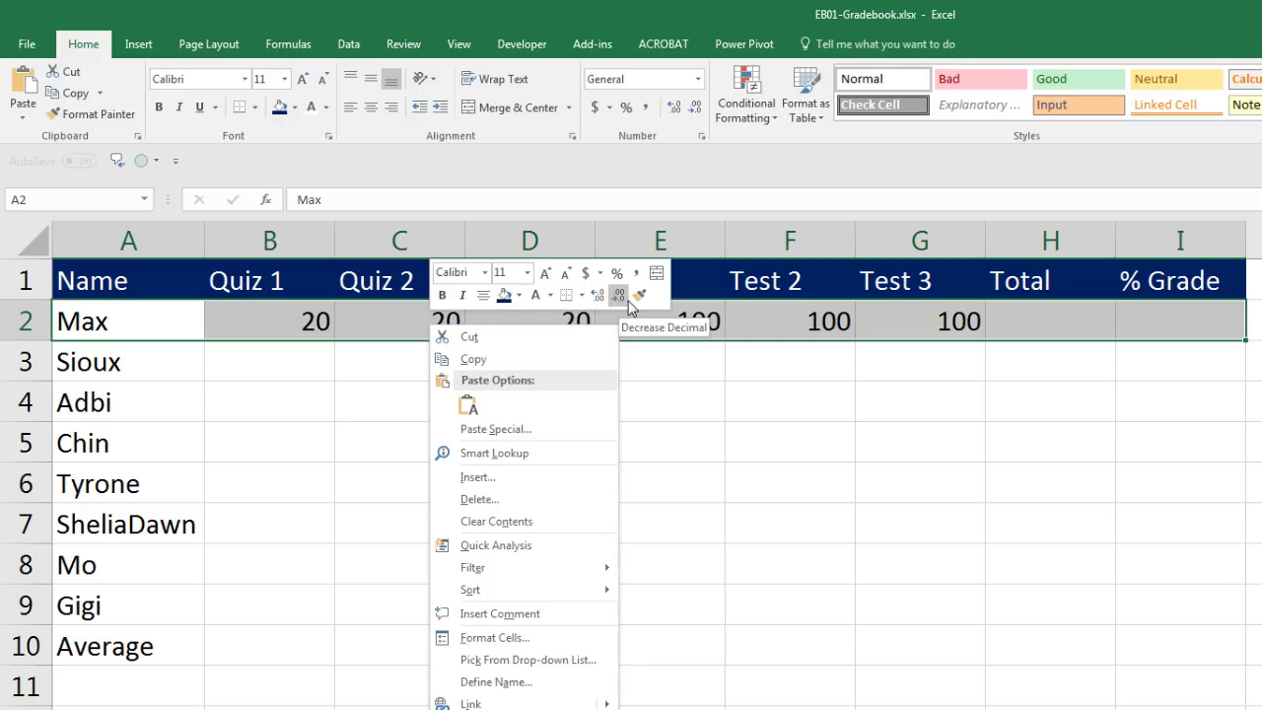
left_click(520, 296)
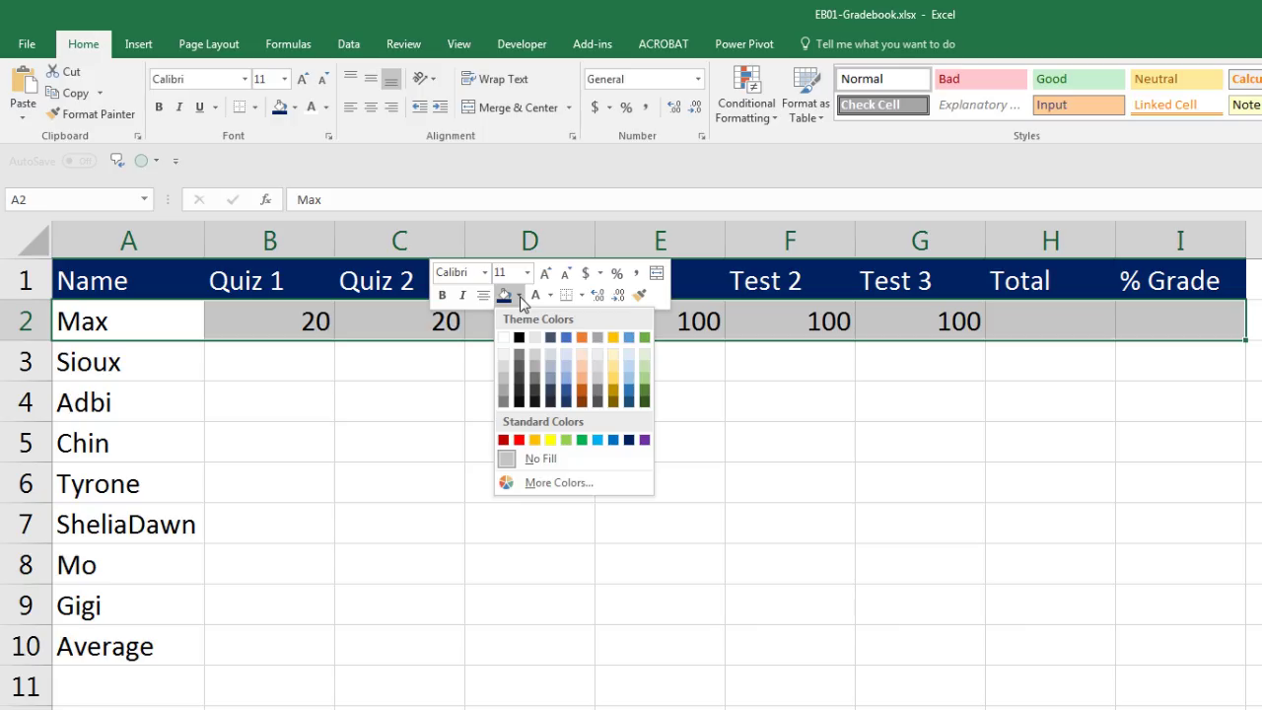
left_click(555, 443)
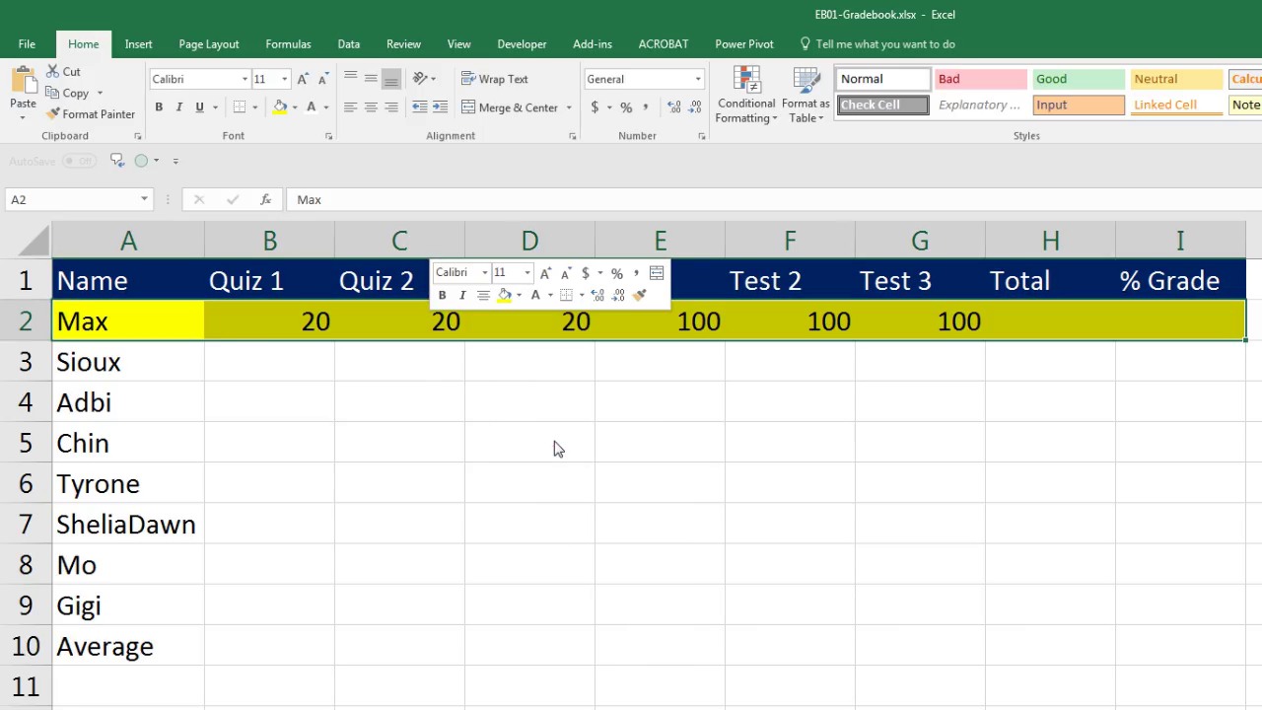
Select the whole gradebook range A1:I10 and apply All Borders to it.
left_click(125, 282)
left_click_drag(175, 282, 1139, 641)
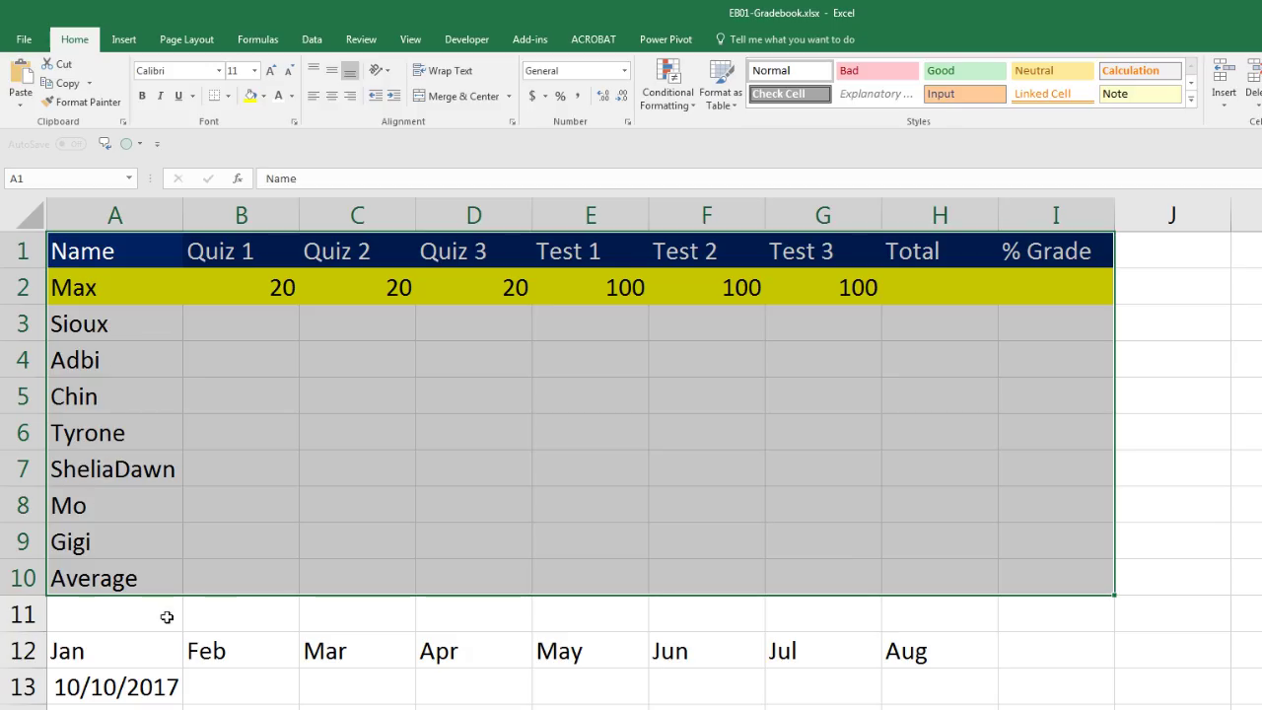
left_click(118, 291)
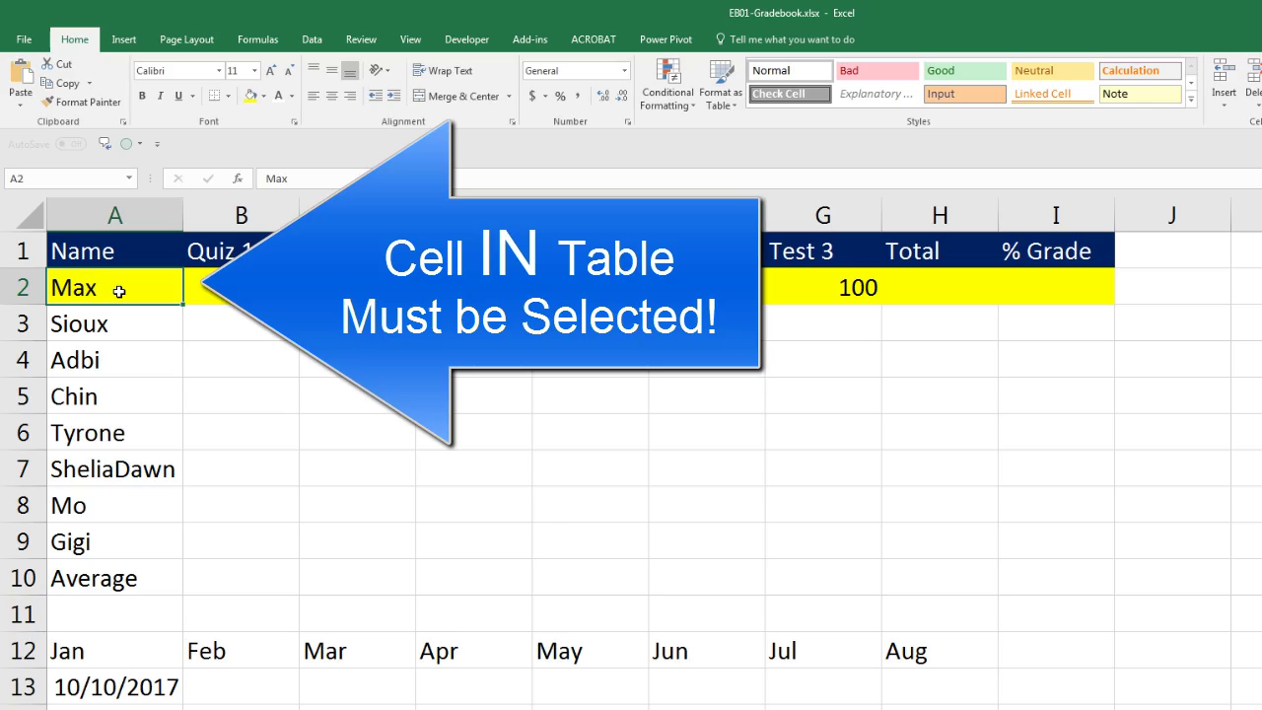
key("ctrl+KP_Multiply")
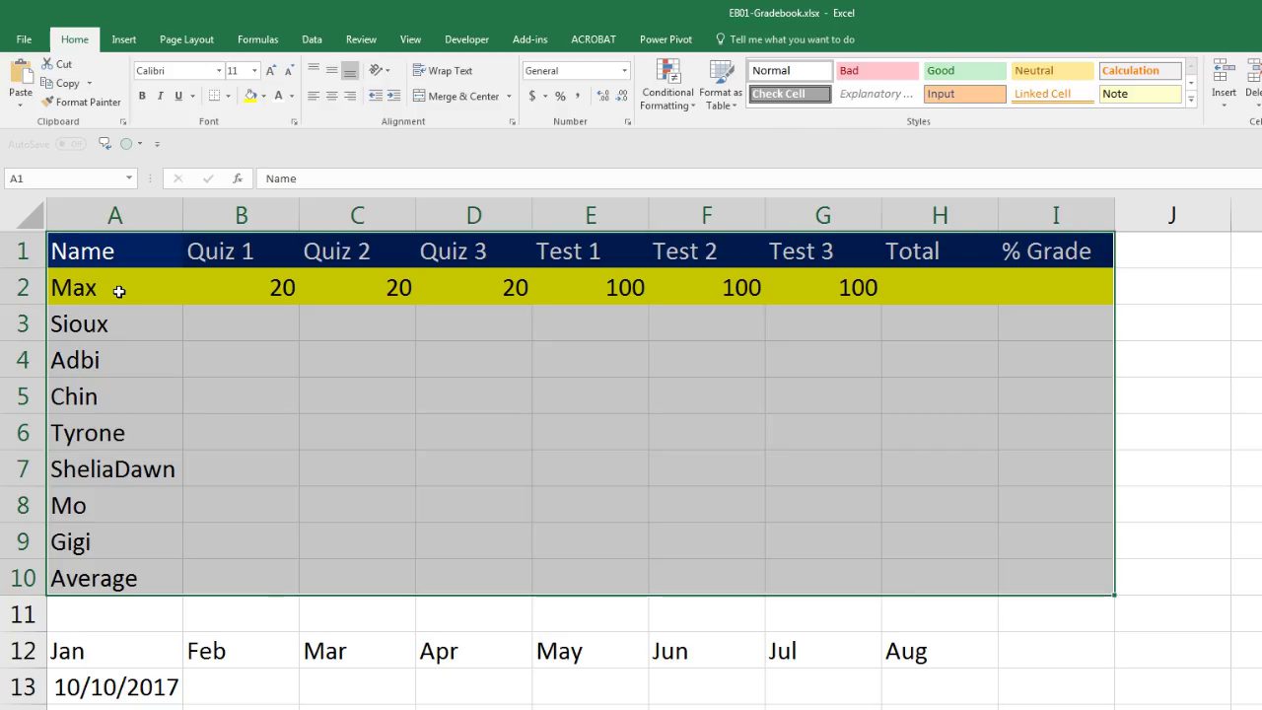
left_click(119, 291)
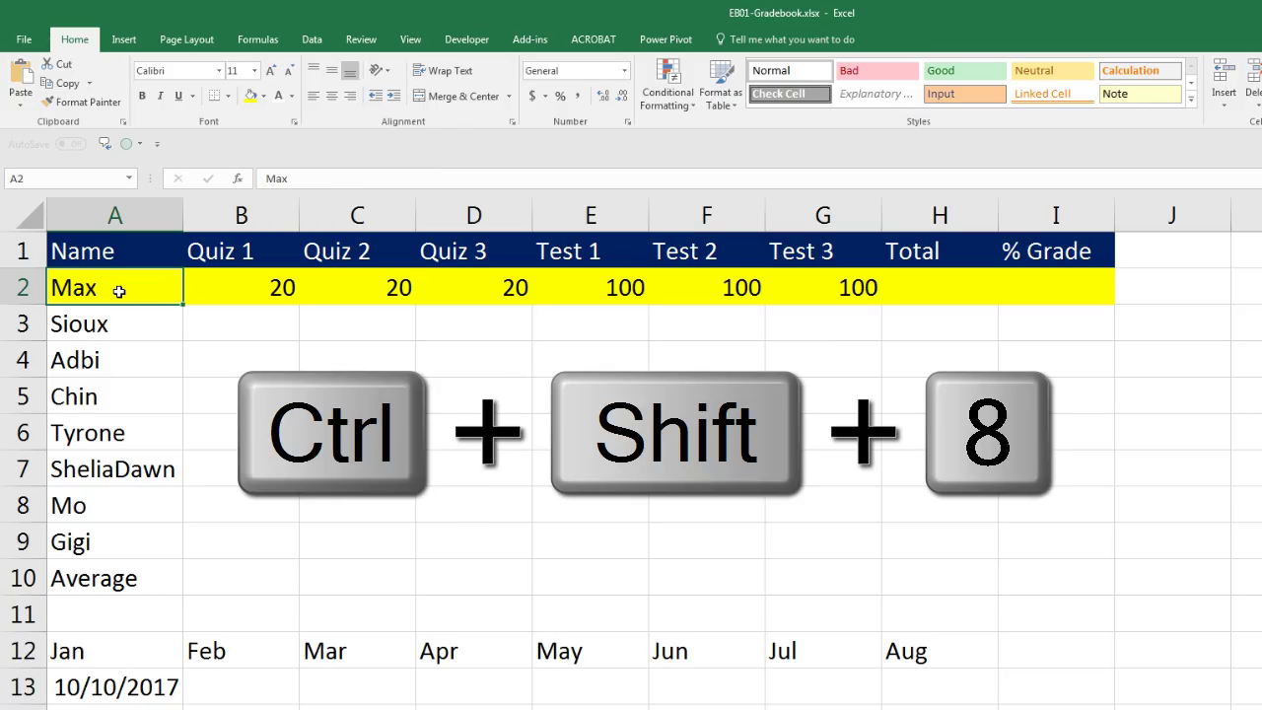
key("ctrl+shift+8")
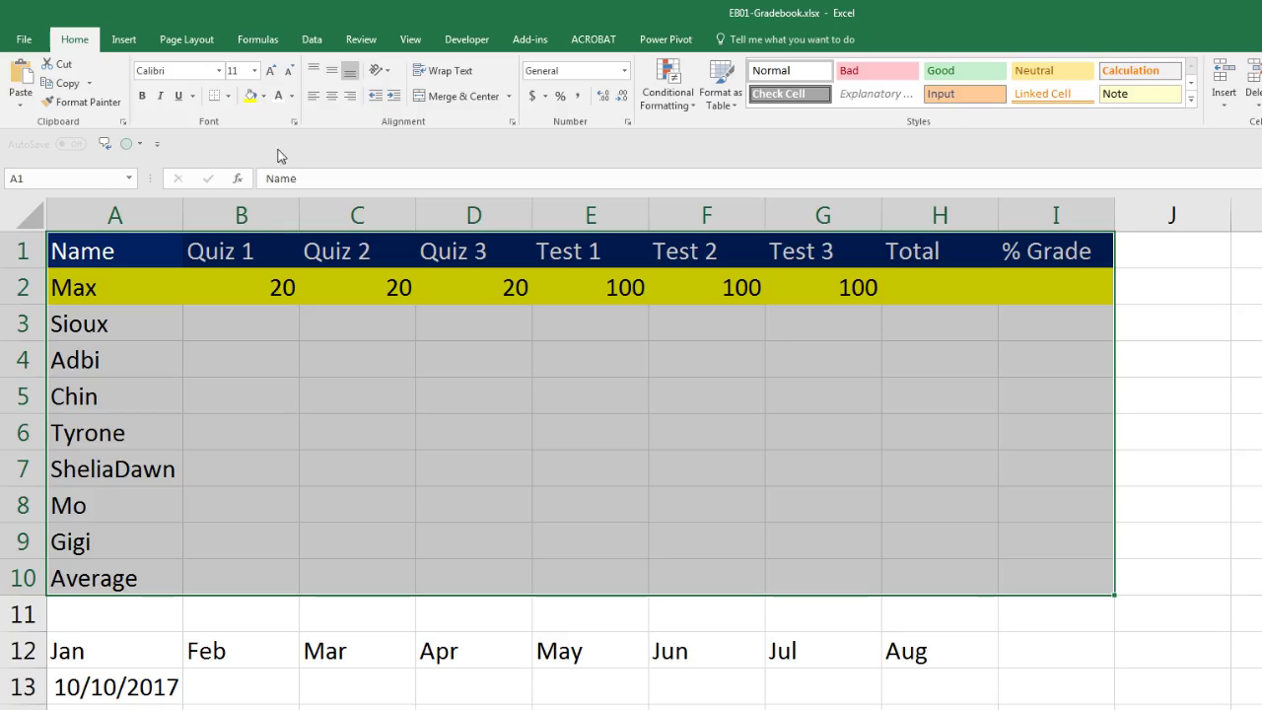
left_click(228, 97)
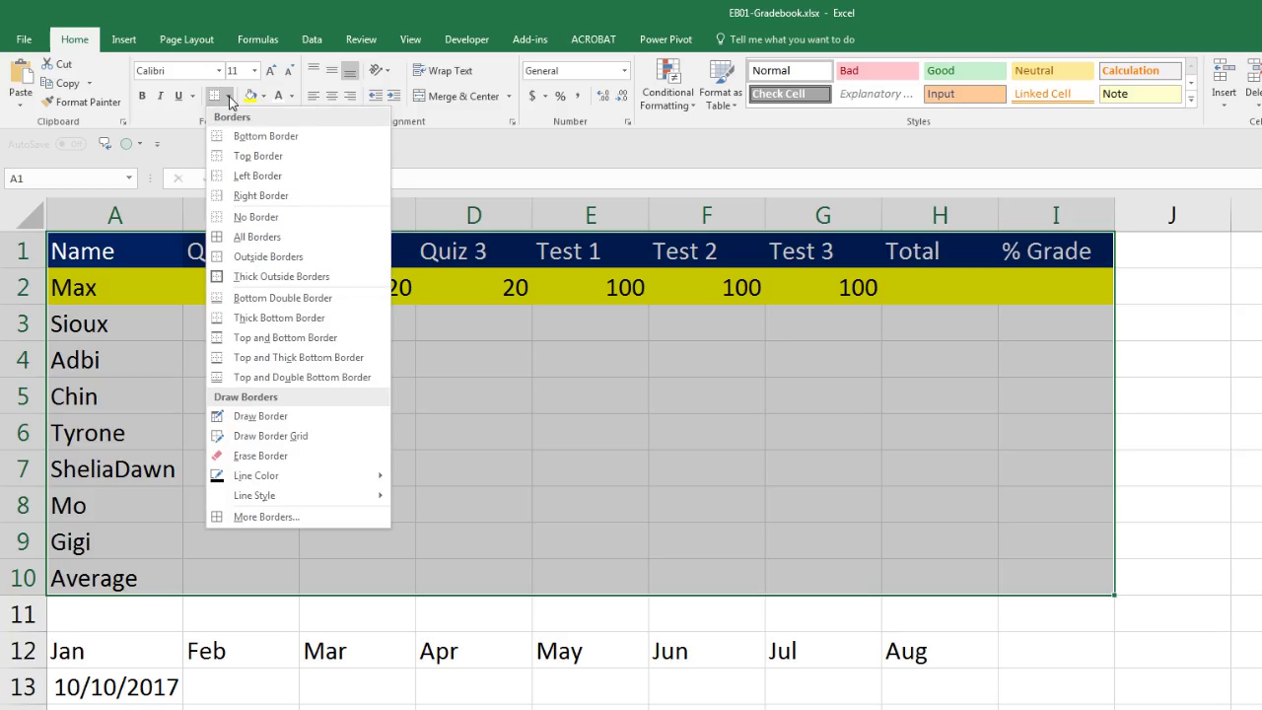
left_click(221, 239)
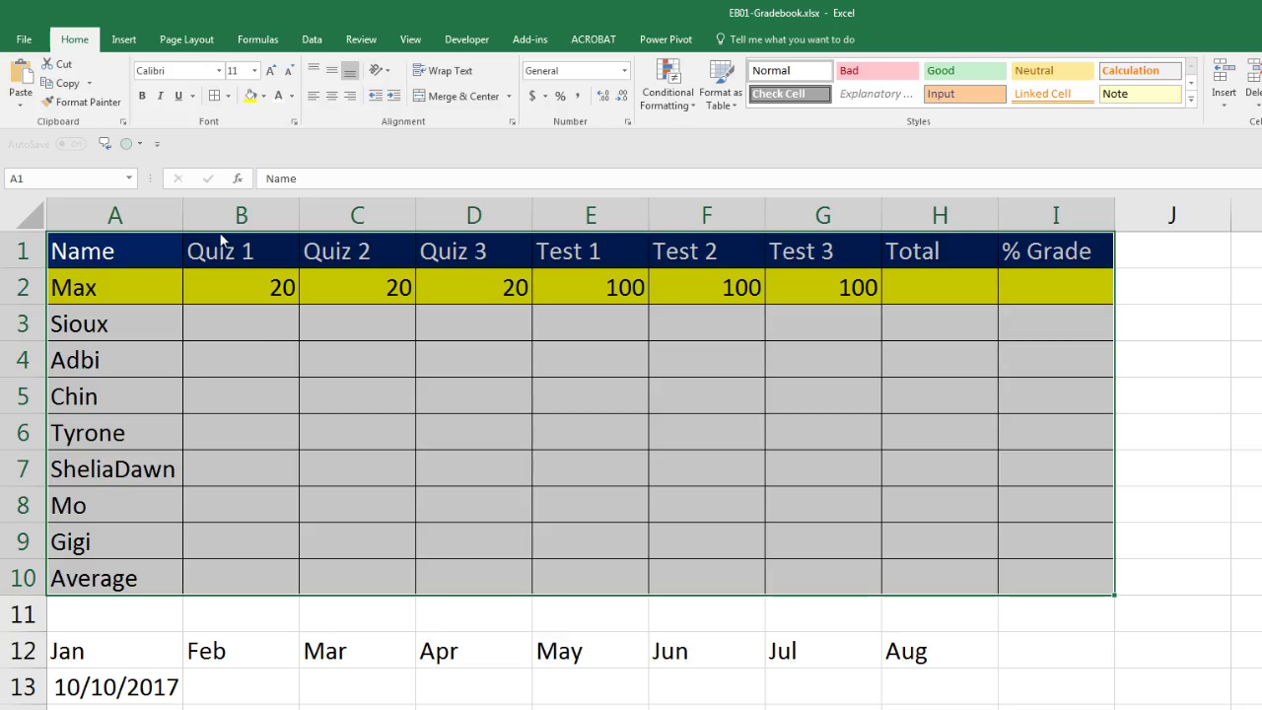
Enter the trial Quiz 1 scores 3, 4, 4, 4, 5, 5 and 6 in B3 through B9.
left_click(235, 334)
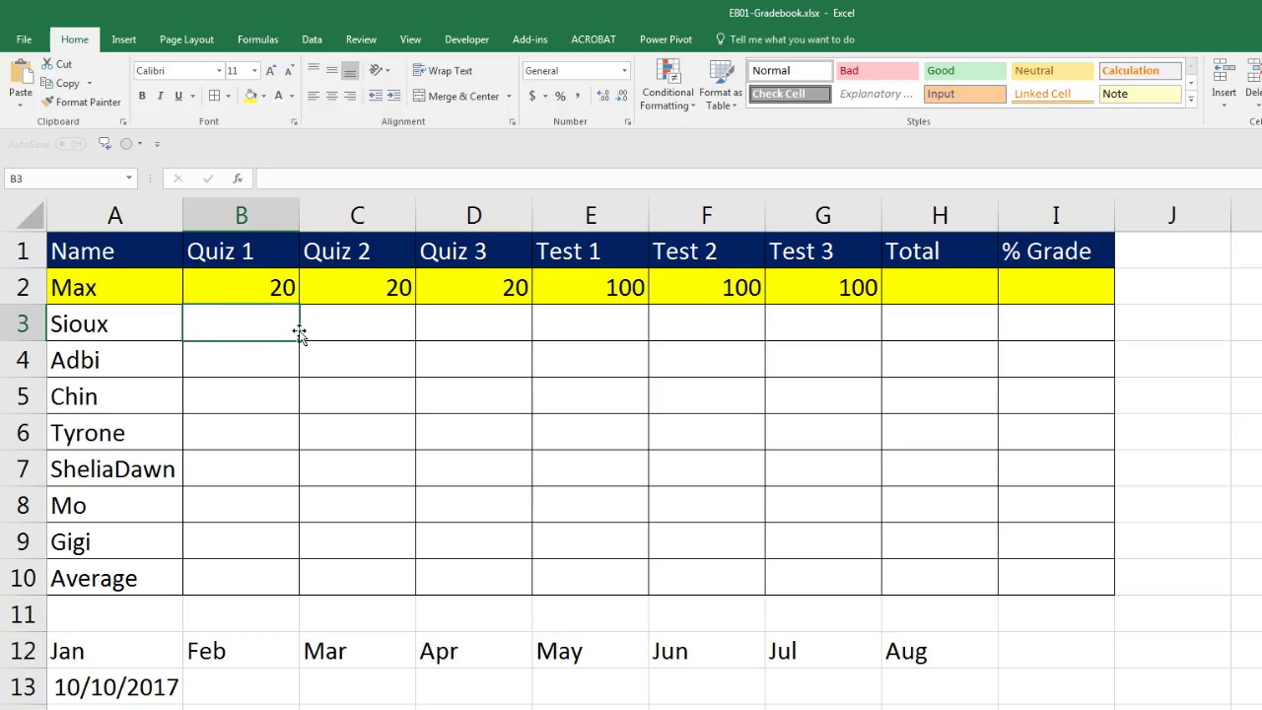
type("3")
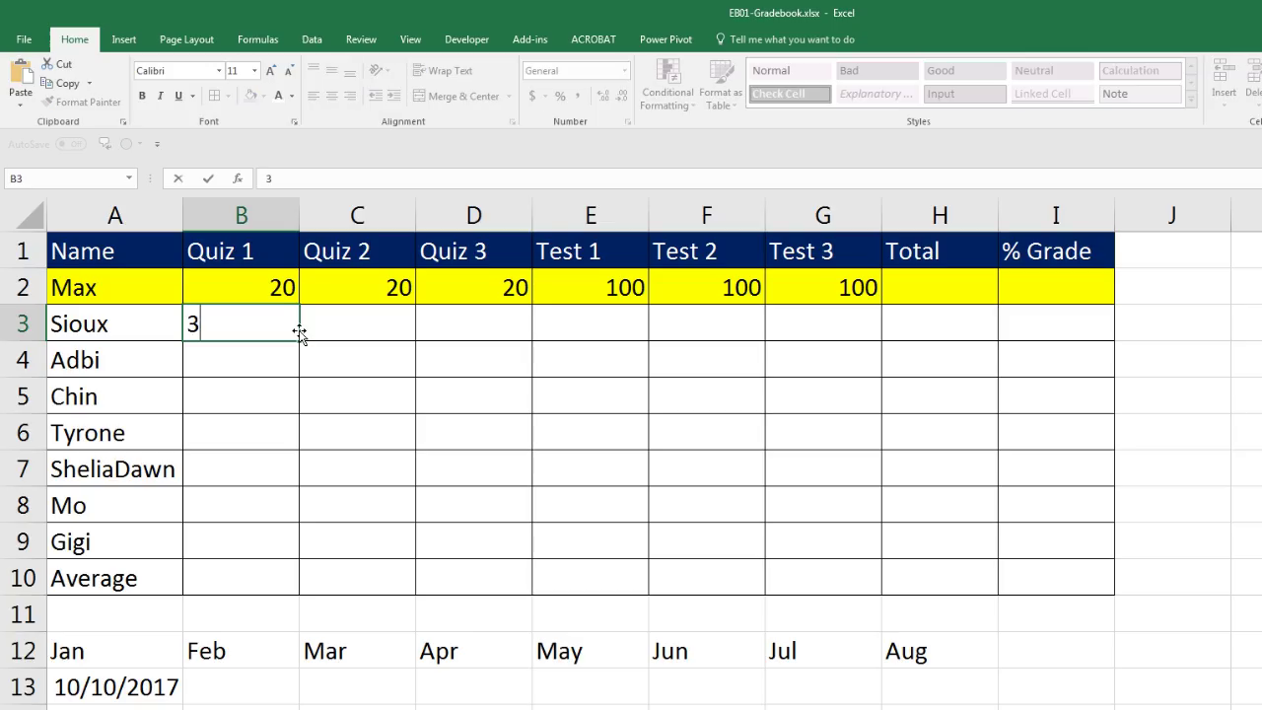
key("Return")
type("4")
key("Return")
type("4")
key("Return")
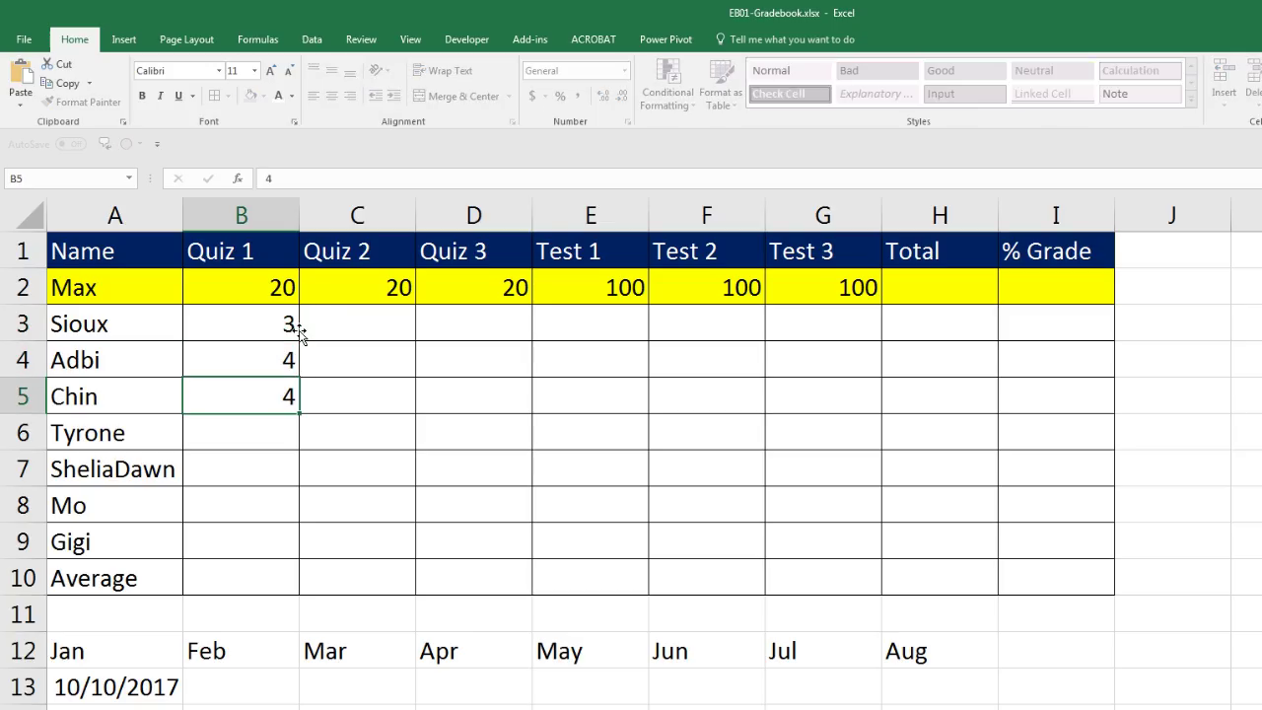
type("4")
key("Return")
type("5")
key("Return")
type("5")
key("Return")
type("6")
key("Return")
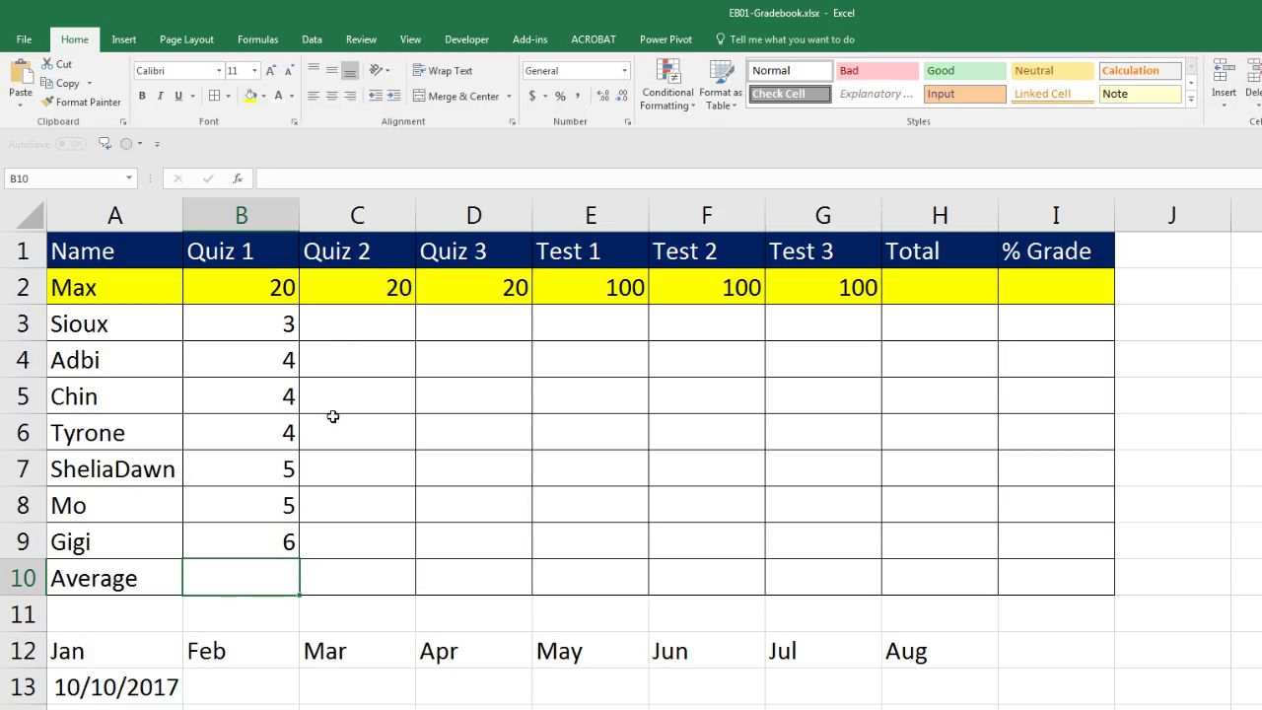
Enter the trial Quiz 2 scores 3, 4 and 4 in C3 through C5, and clear all trial scores from B3:C9.
left_click(356, 321)
type("3")
key("Return")
type("4")
key("Return")
type("4")
key("Return")
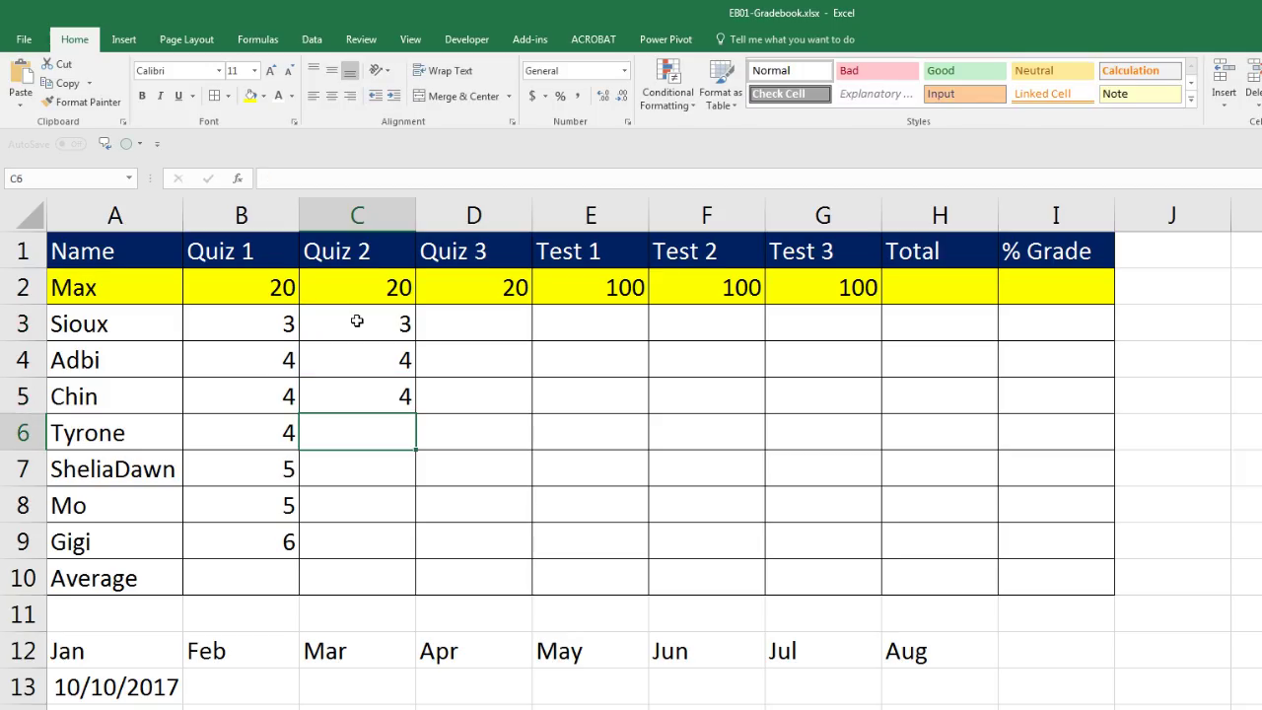
left_click_drag(279, 328, 397, 537)
key("Delete")
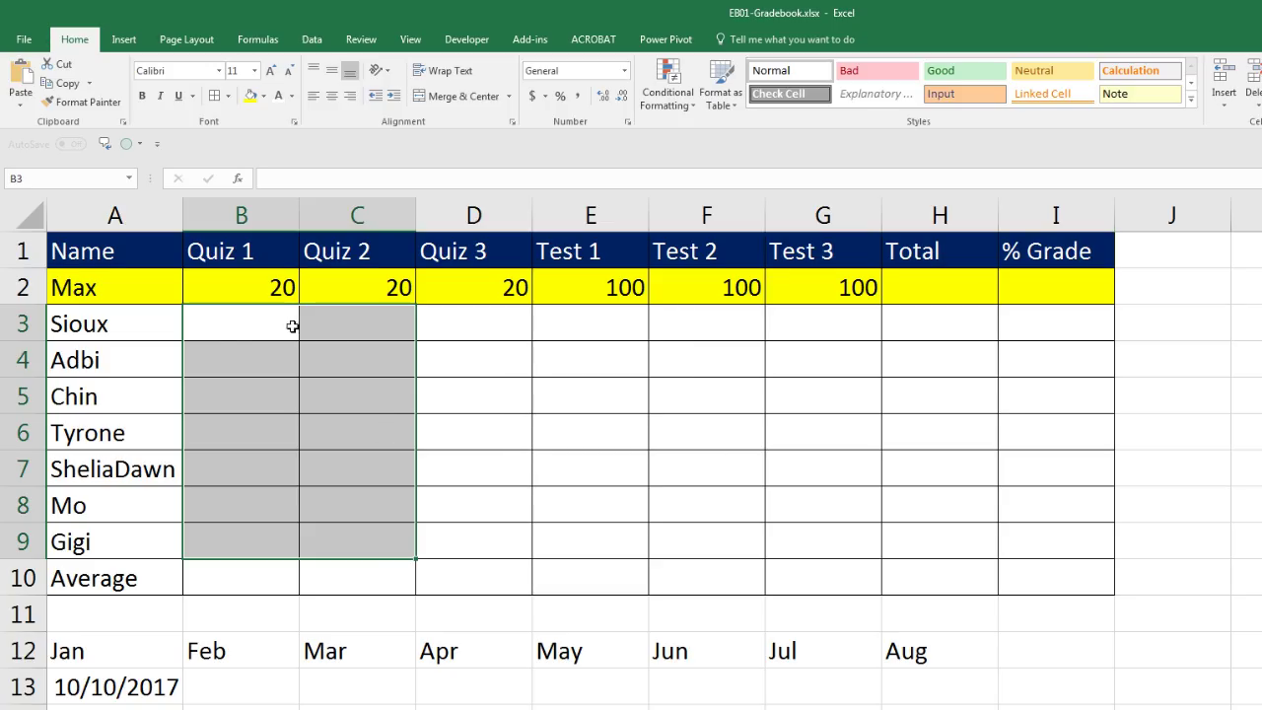
Select the score range B3:G9 and examine how the active cell moves down the Quiz 1 and Quiz 2 columns.
left_click_drag(230, 325, 831, 541)
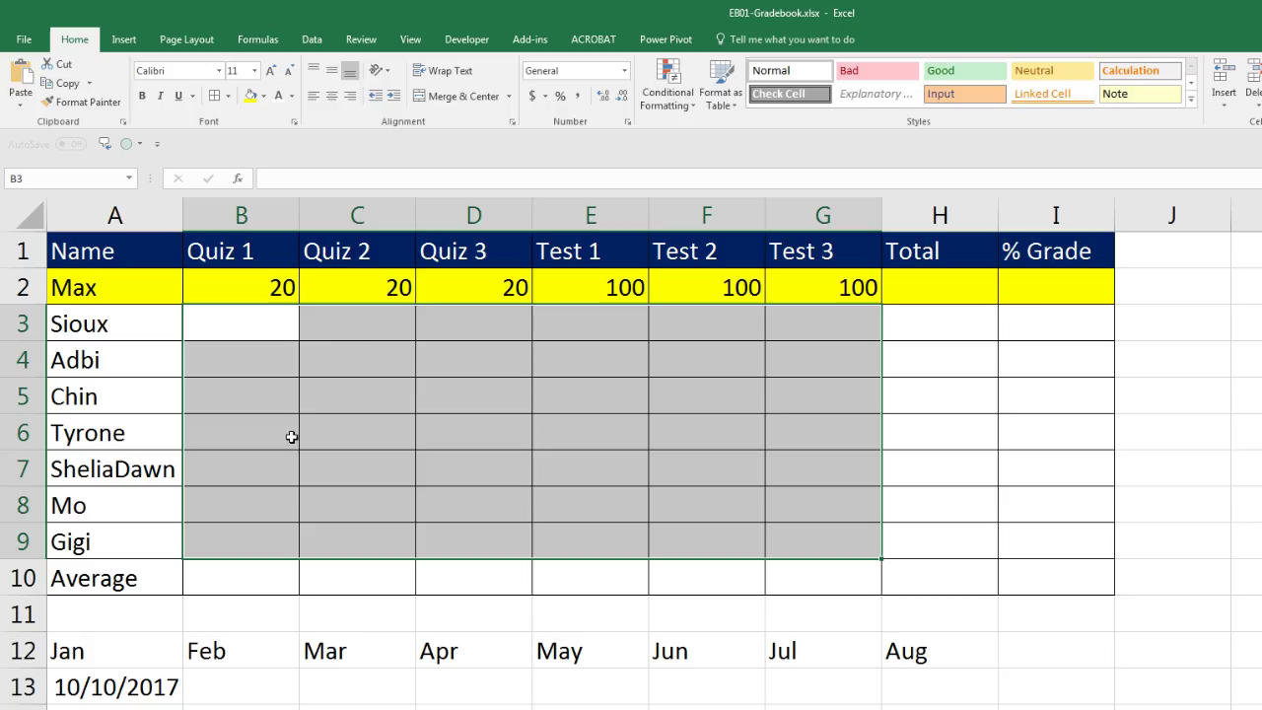
key("Return")
key("Return")
key("Return")
key("Return")
key("Return")
key("Return")
key("Return")
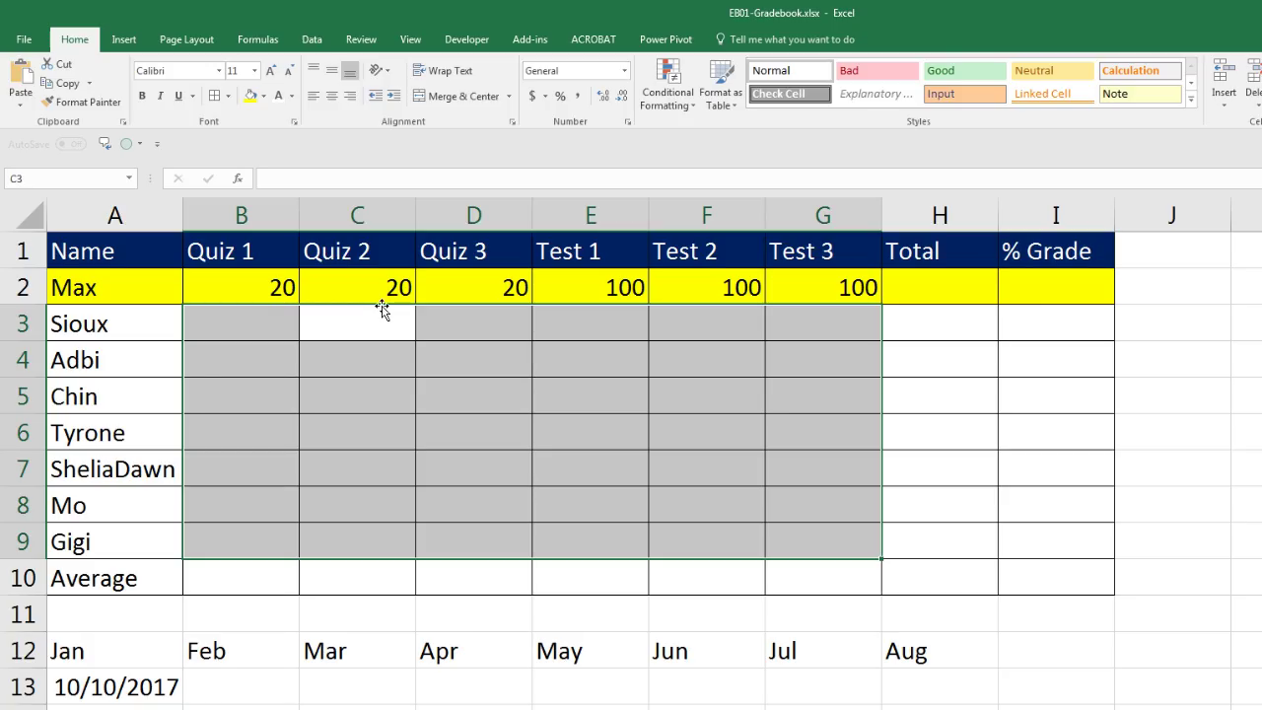
key("Return")
key("Return")
key("Return")
key("Return")
key("Return")
key("Return")
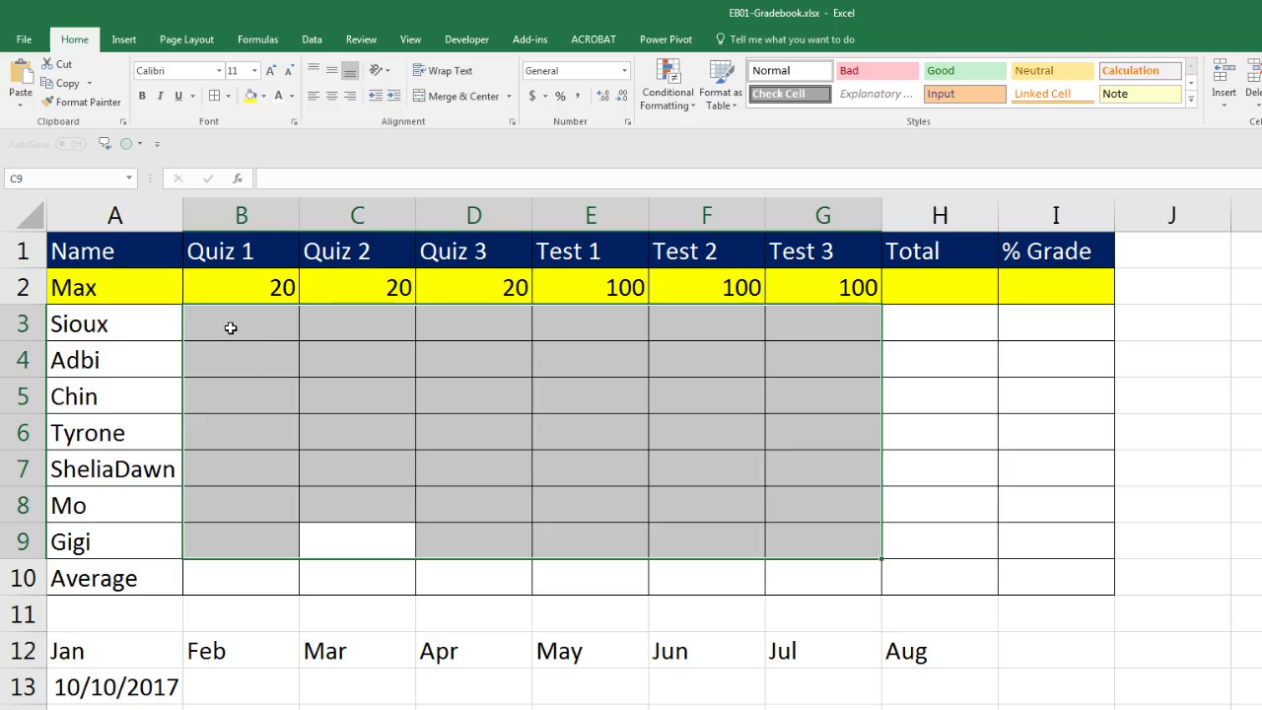
Select the score range B3:G9 and enter the Quiz 1 scores 15, 19, 16, 20, 19, 19 and 11 in B3 through B9.
left_click_drag(223, 324, 808, 535)
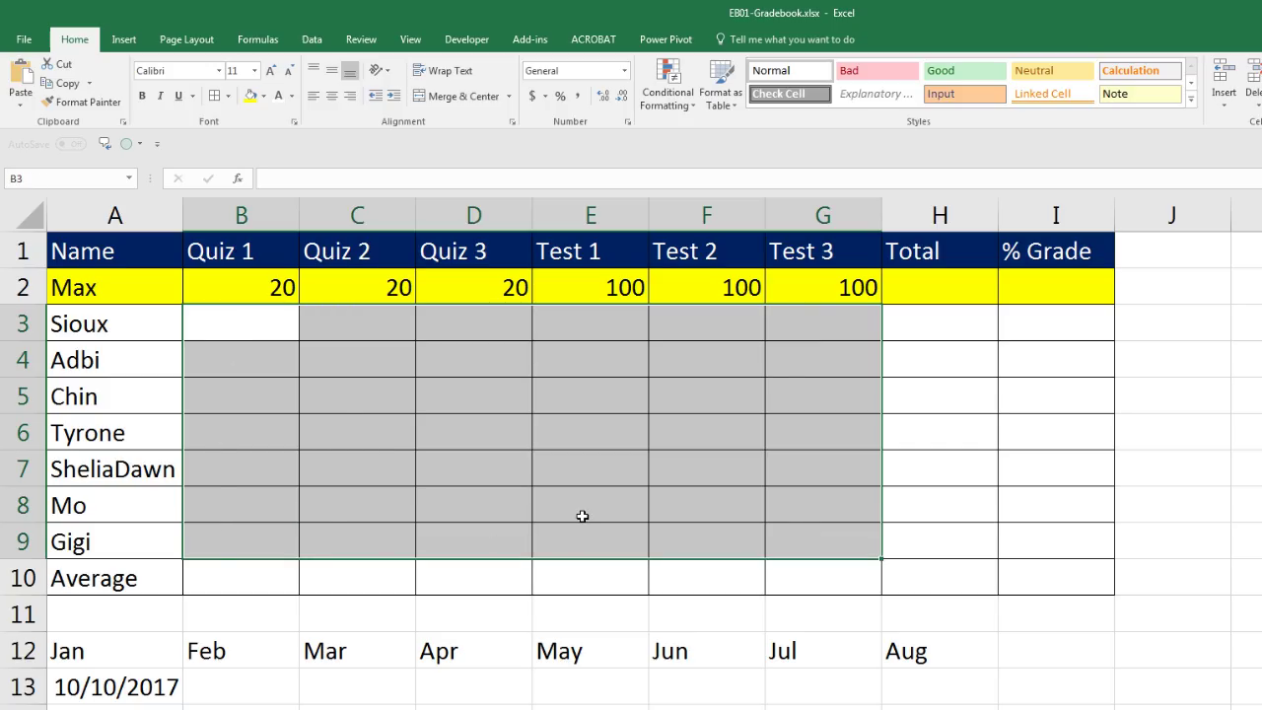
type("15")
key("Return")
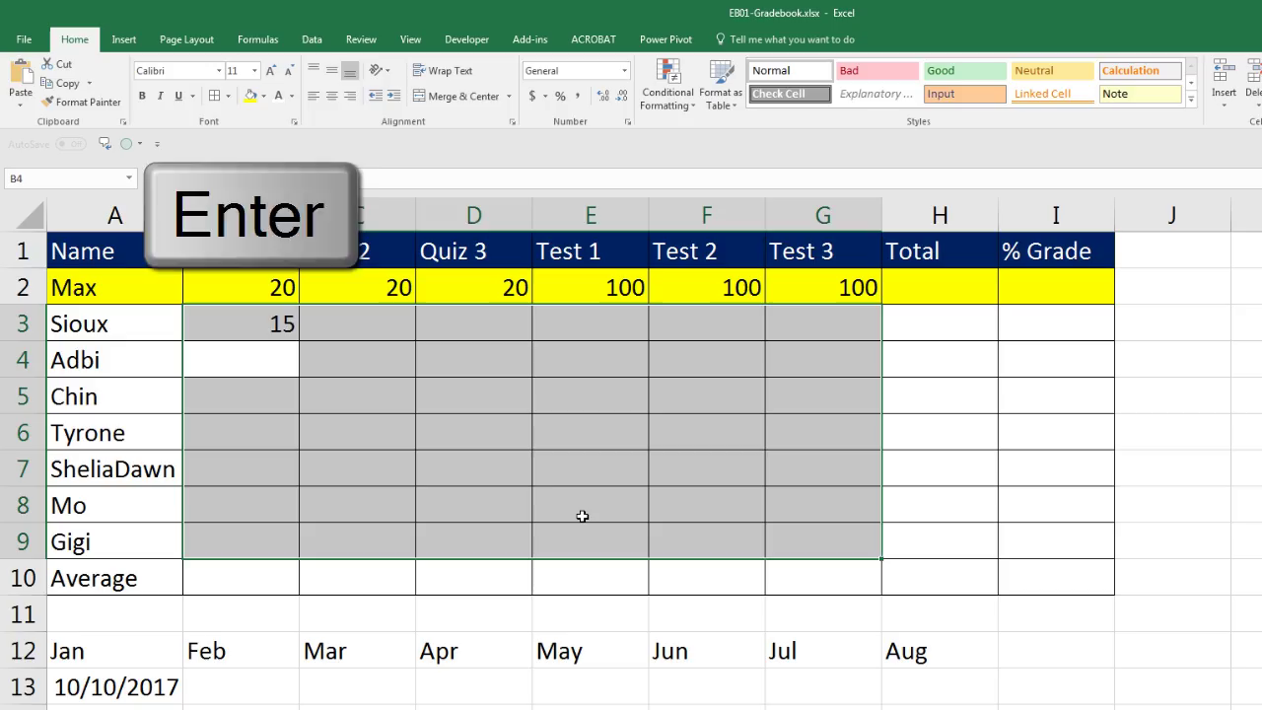
type("19")
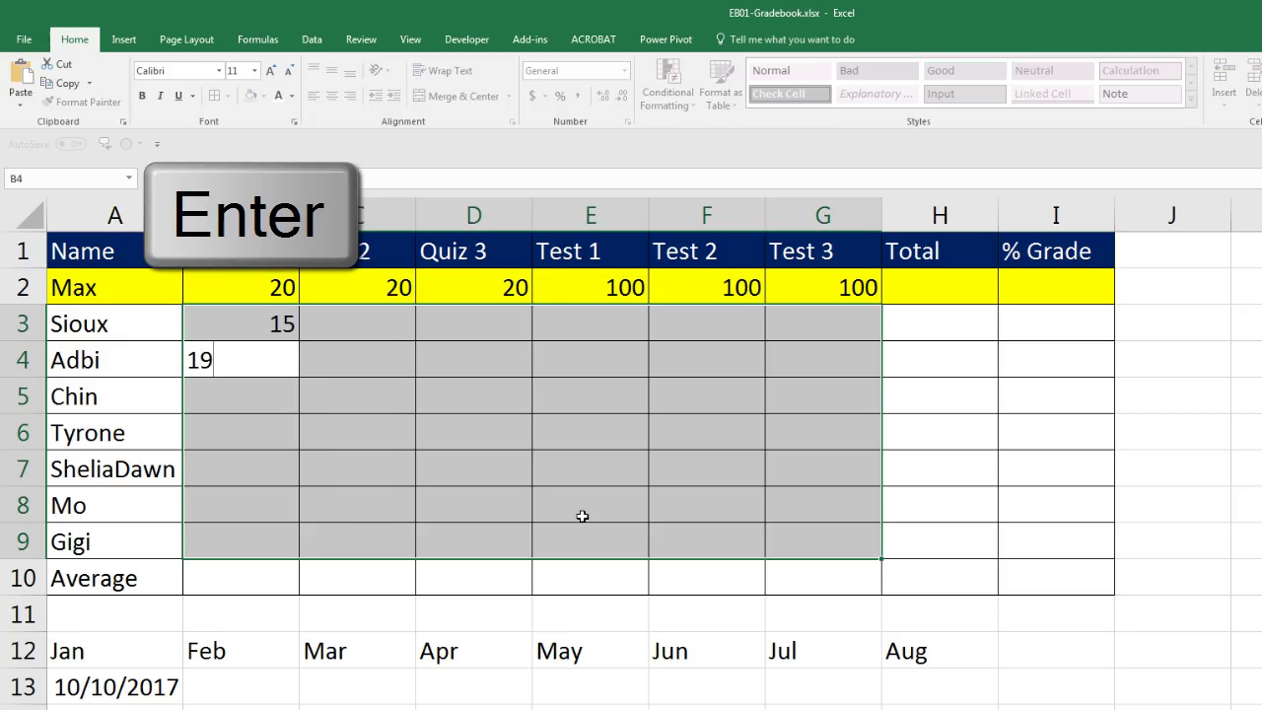
key("Return")
type("16")
key("Return")
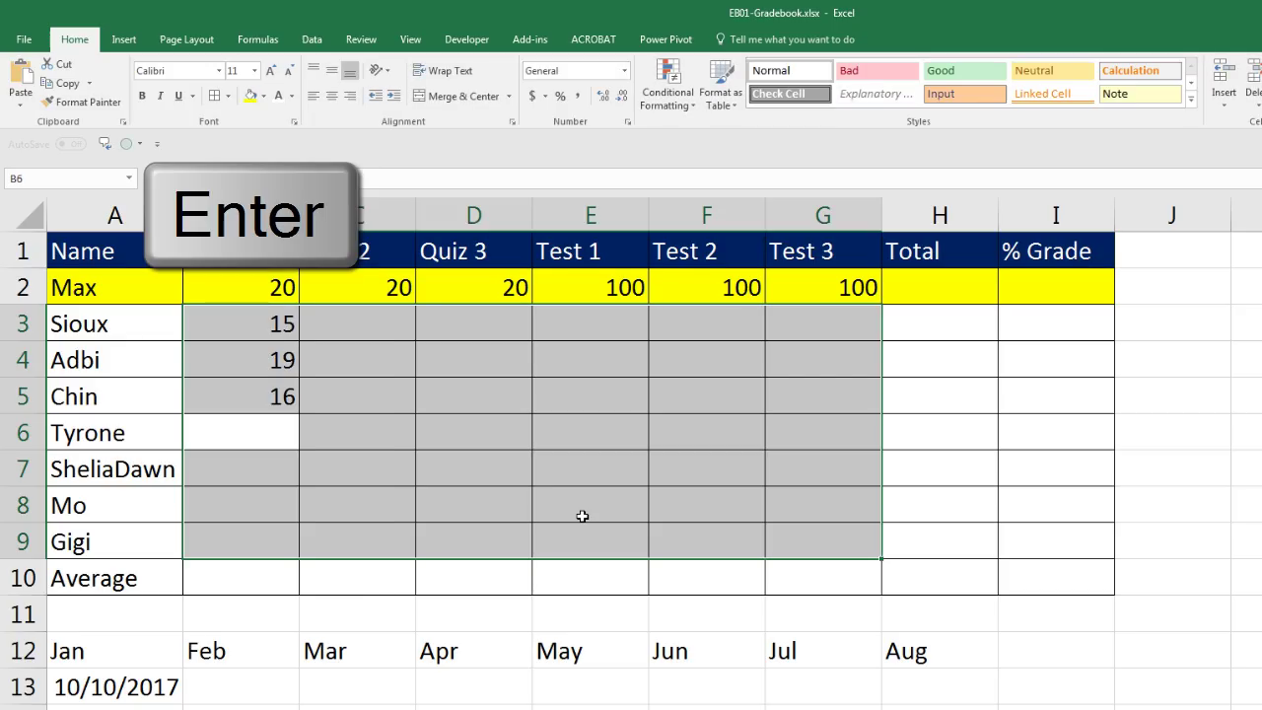
type("20")
key("Return")
type("19")
key("Return")
type("19")
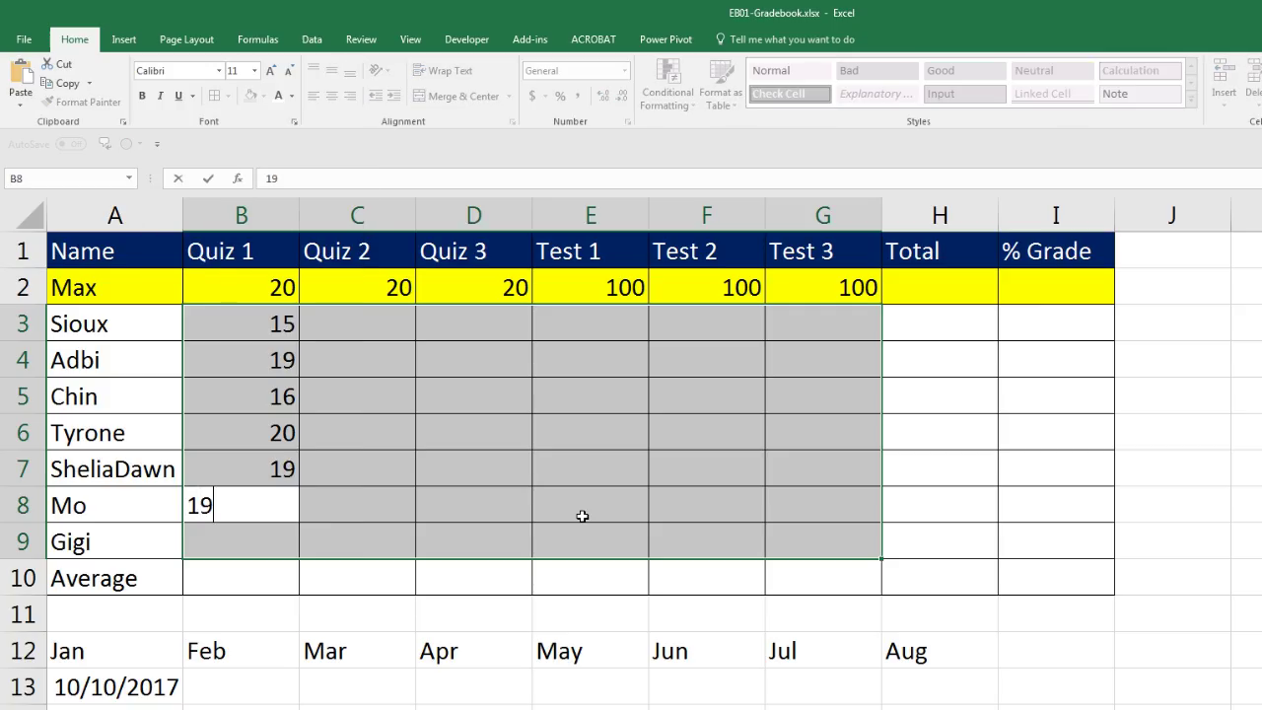
key("Return")
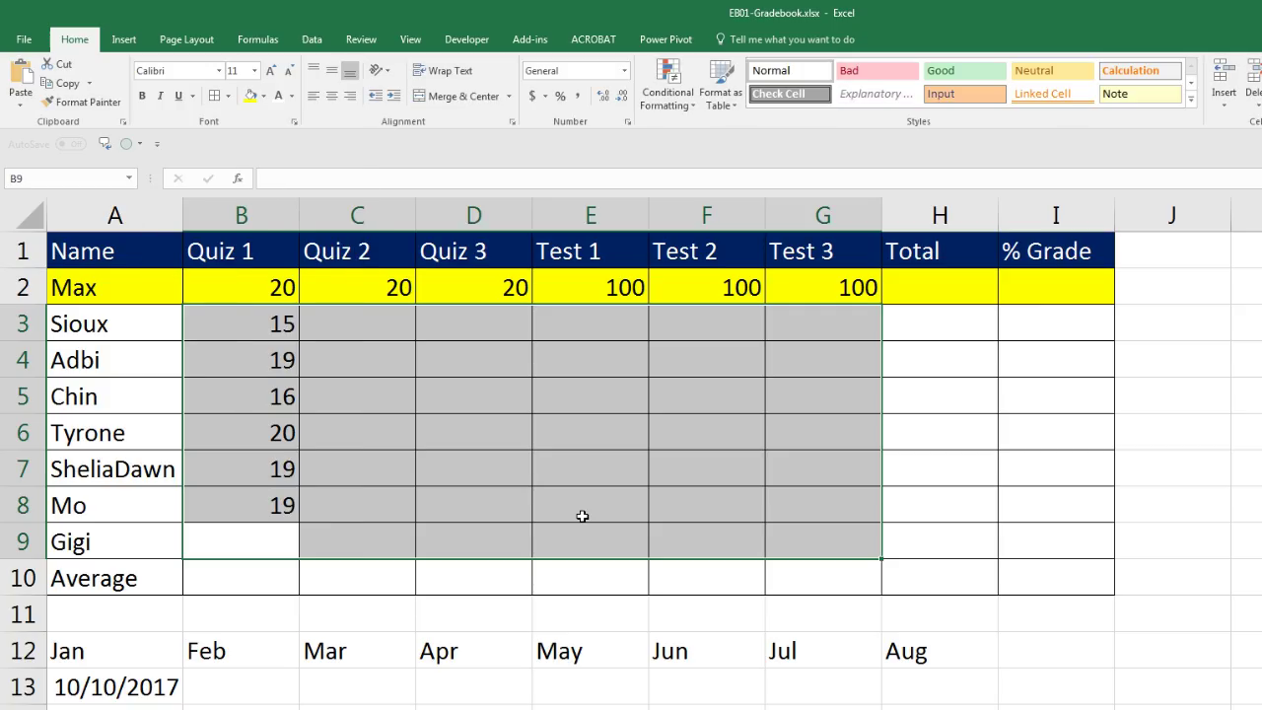
type("11")
key("Return")
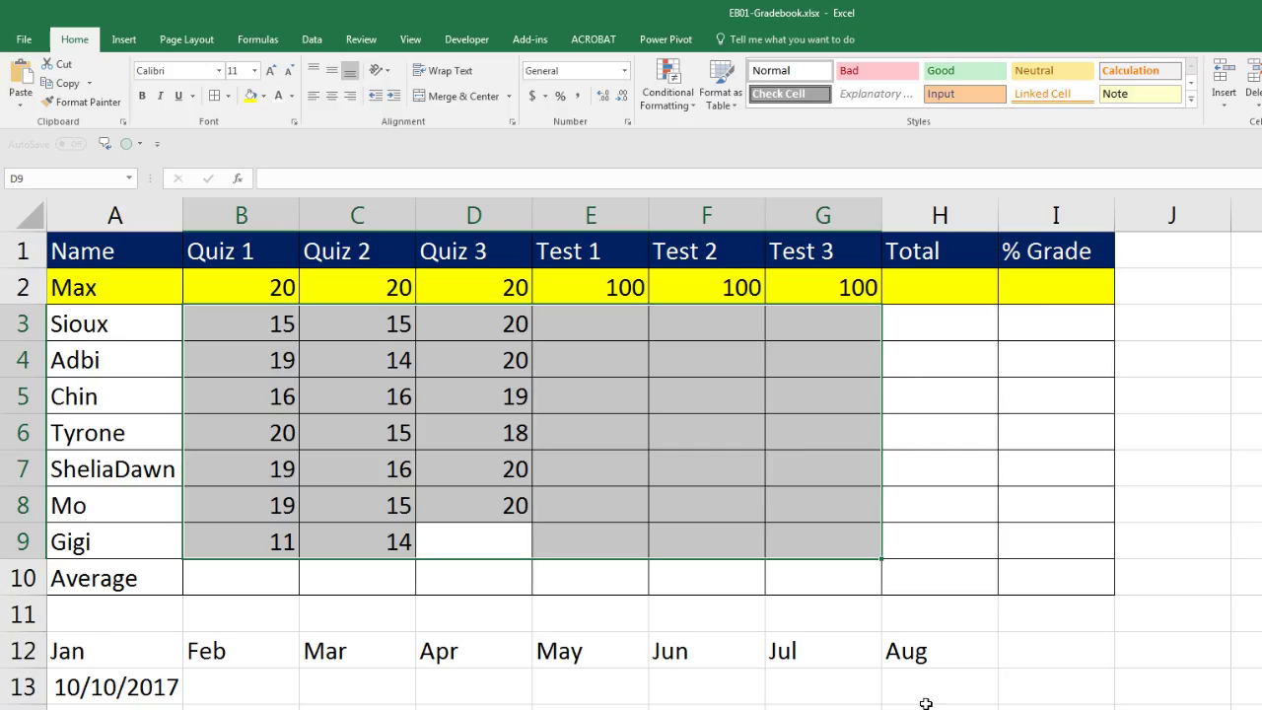
Enter the last Quiz 3 score, 19, in D9 and the first Test 1 scores, 81 and 92, in E3 and E4.
type("19")
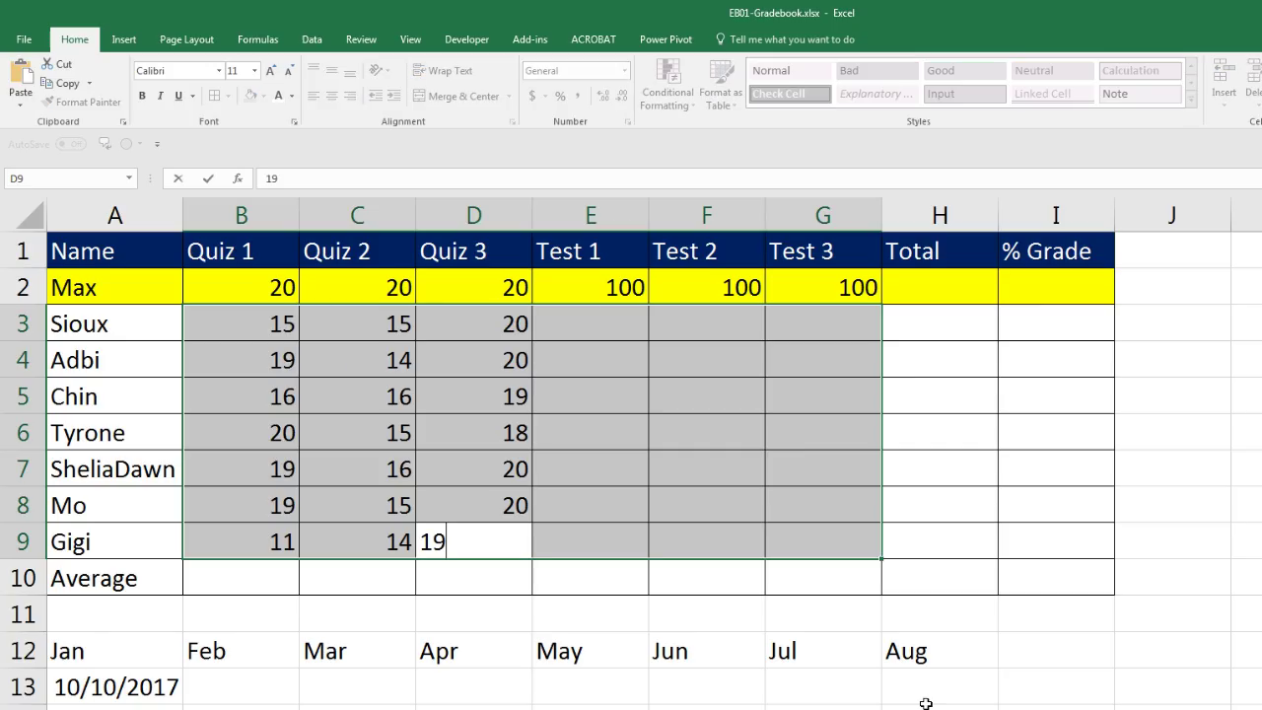
key("Return")
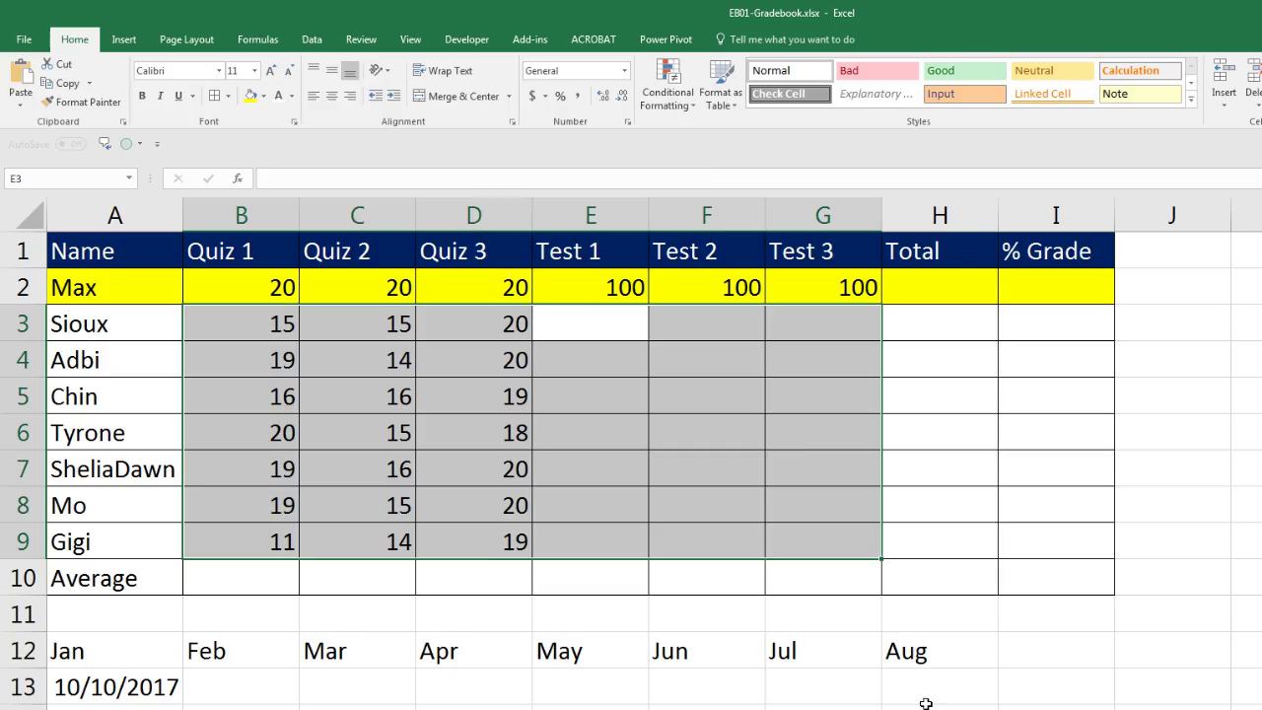
type("81")
key("Return")
type("92")
key("Return")
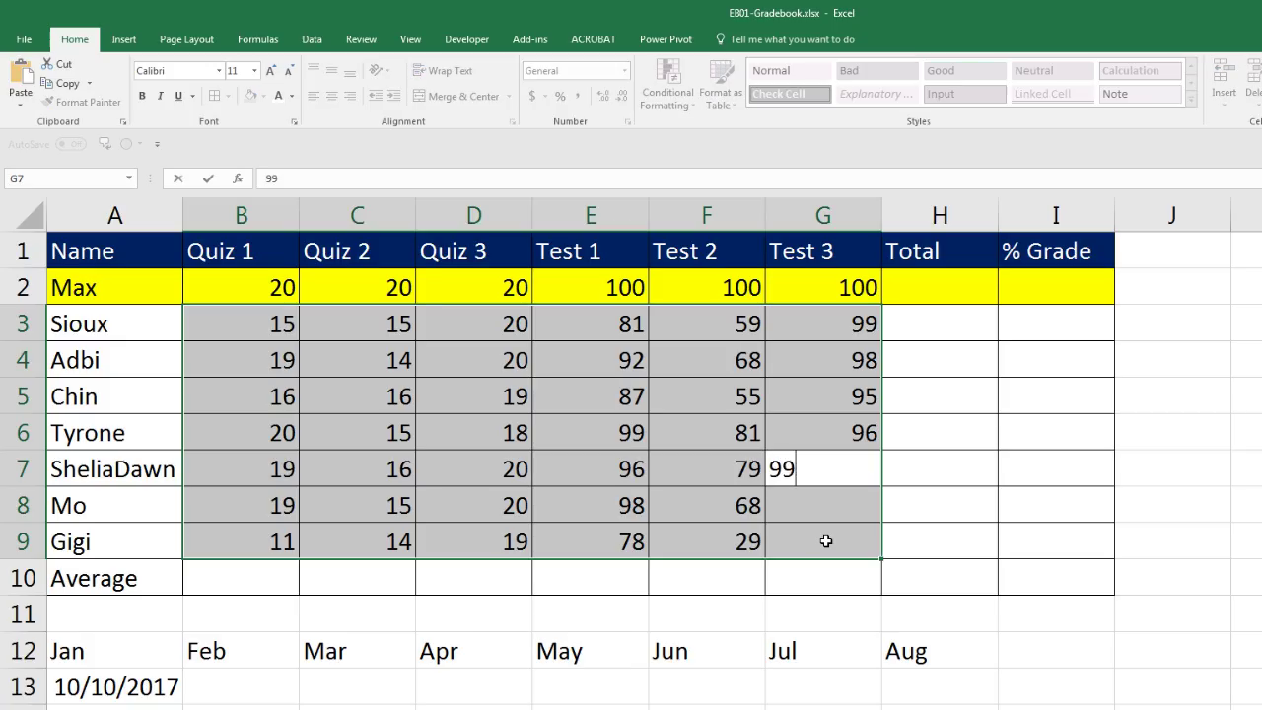
Complete the Test 3 column with the scores 99, 100 and 81 in G7 through G9.
key("Return")
type("100")
key("Return")
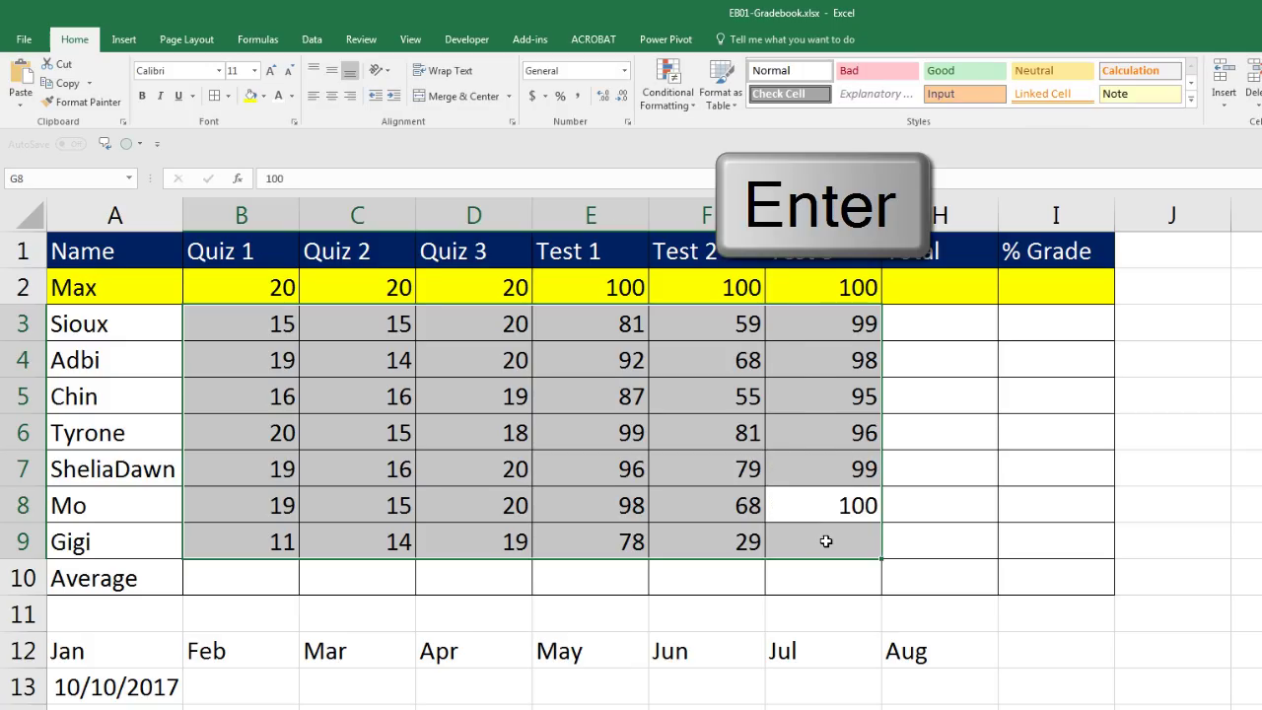
type("81")
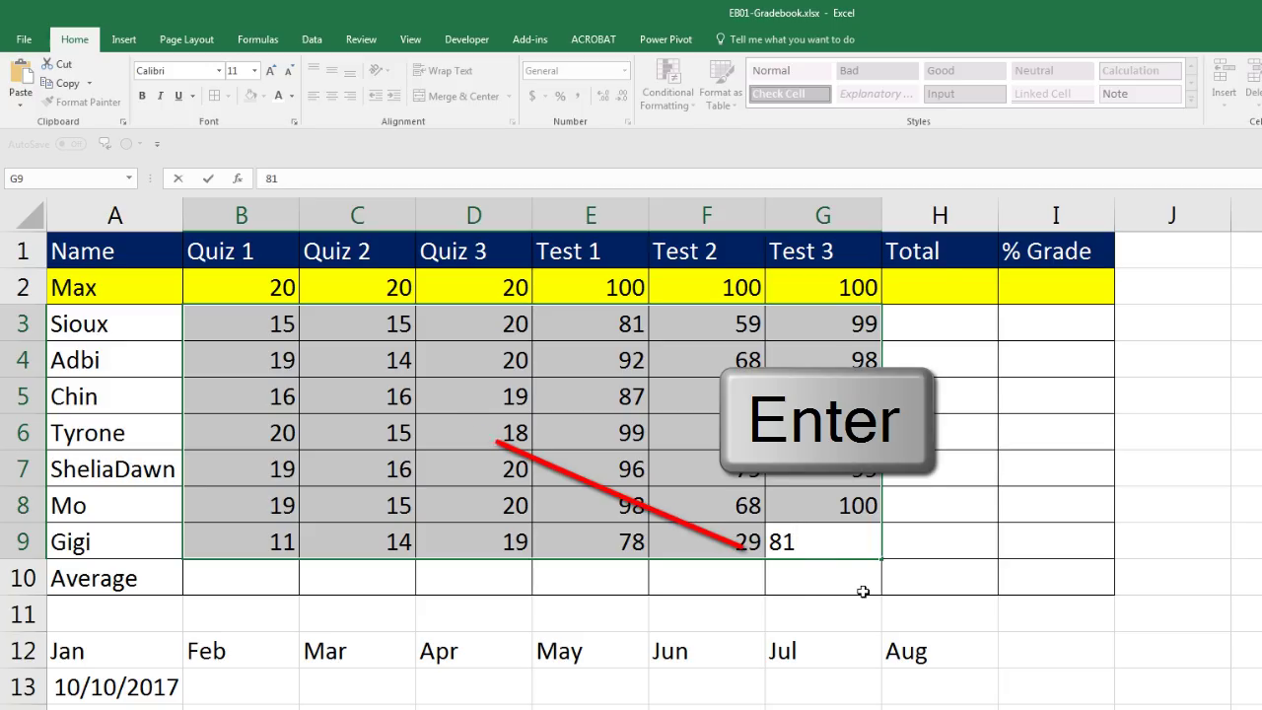
key("Return")
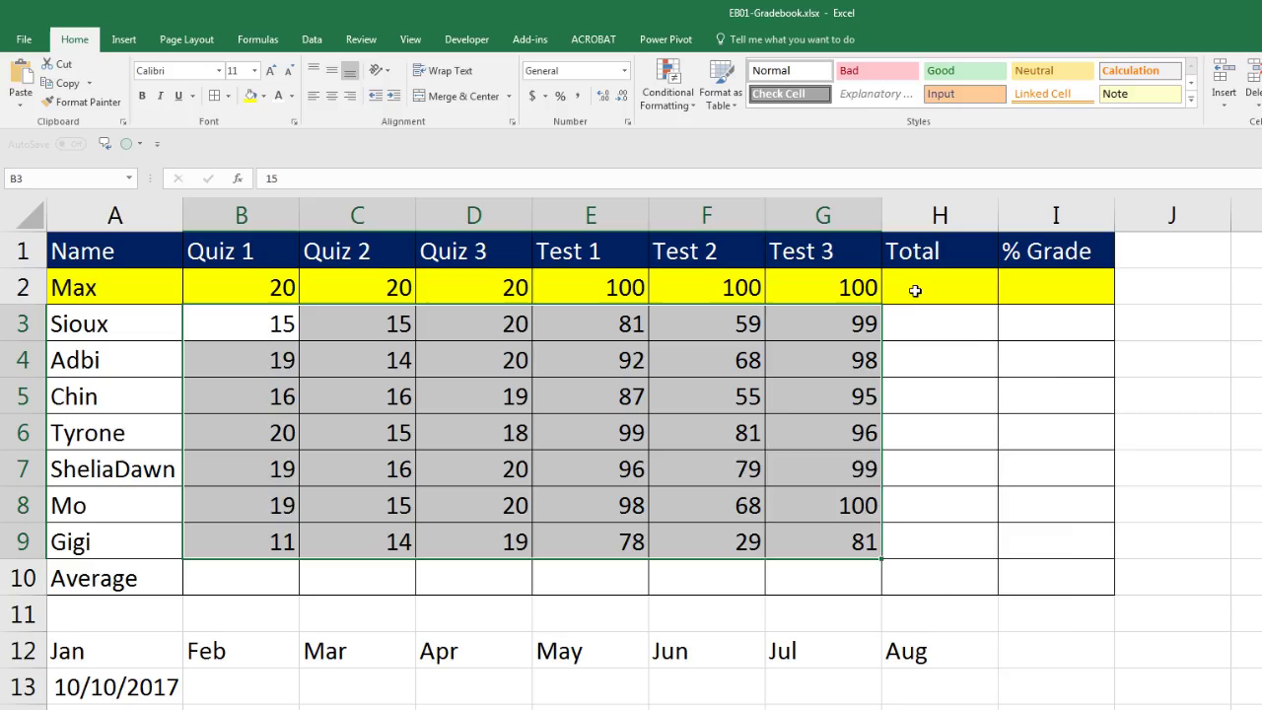
Total the maximum scores in H2 with AutoSum, using the formula =SUM(B2:G2).
left_click(932, 286)
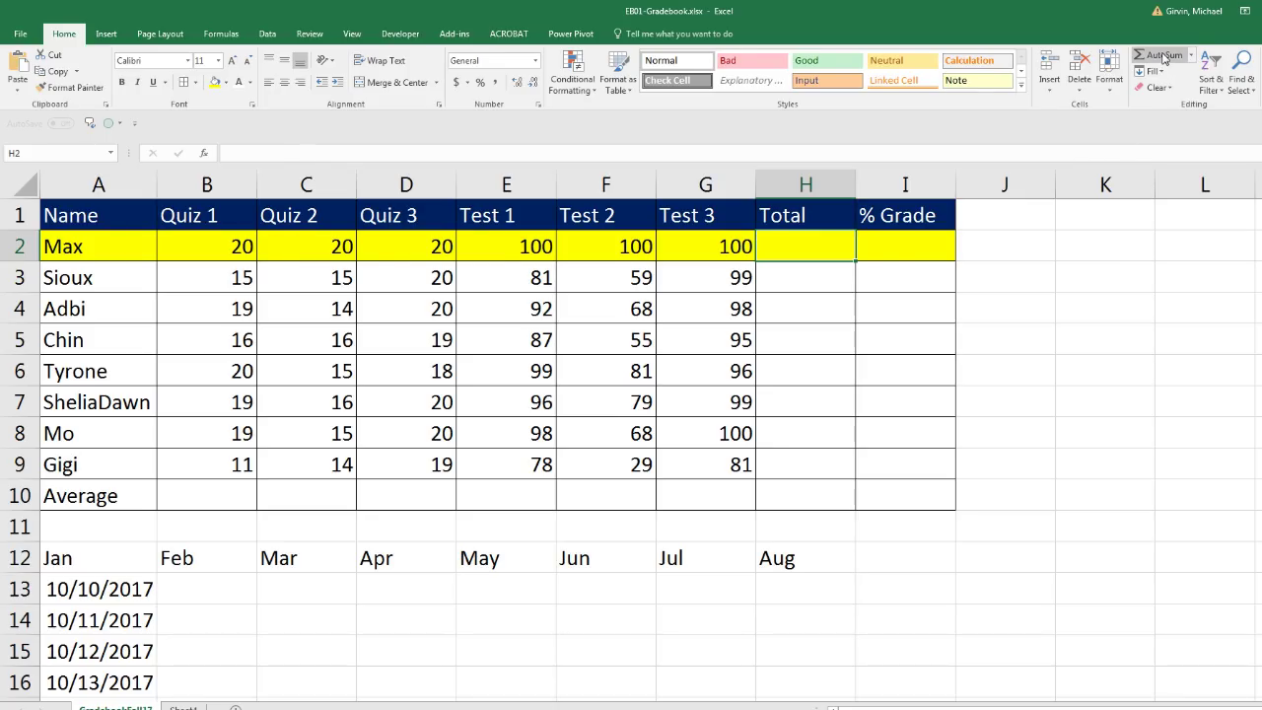
left_click(1163, 56)
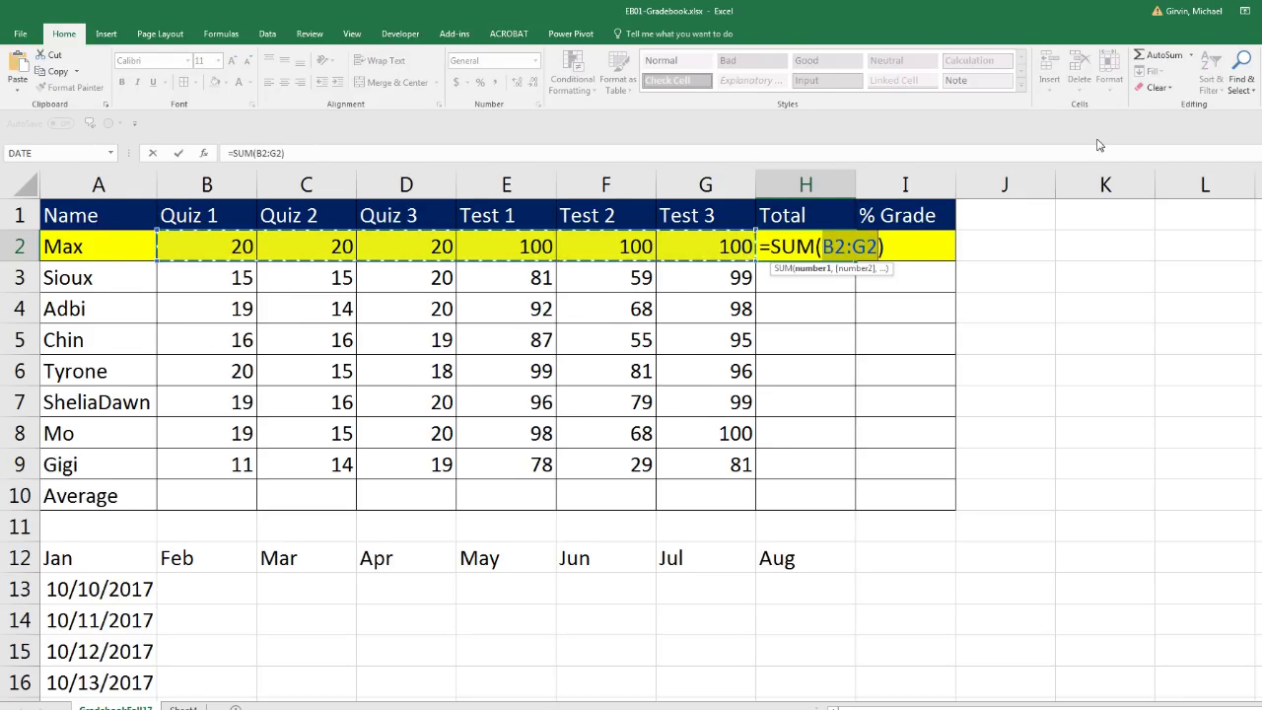
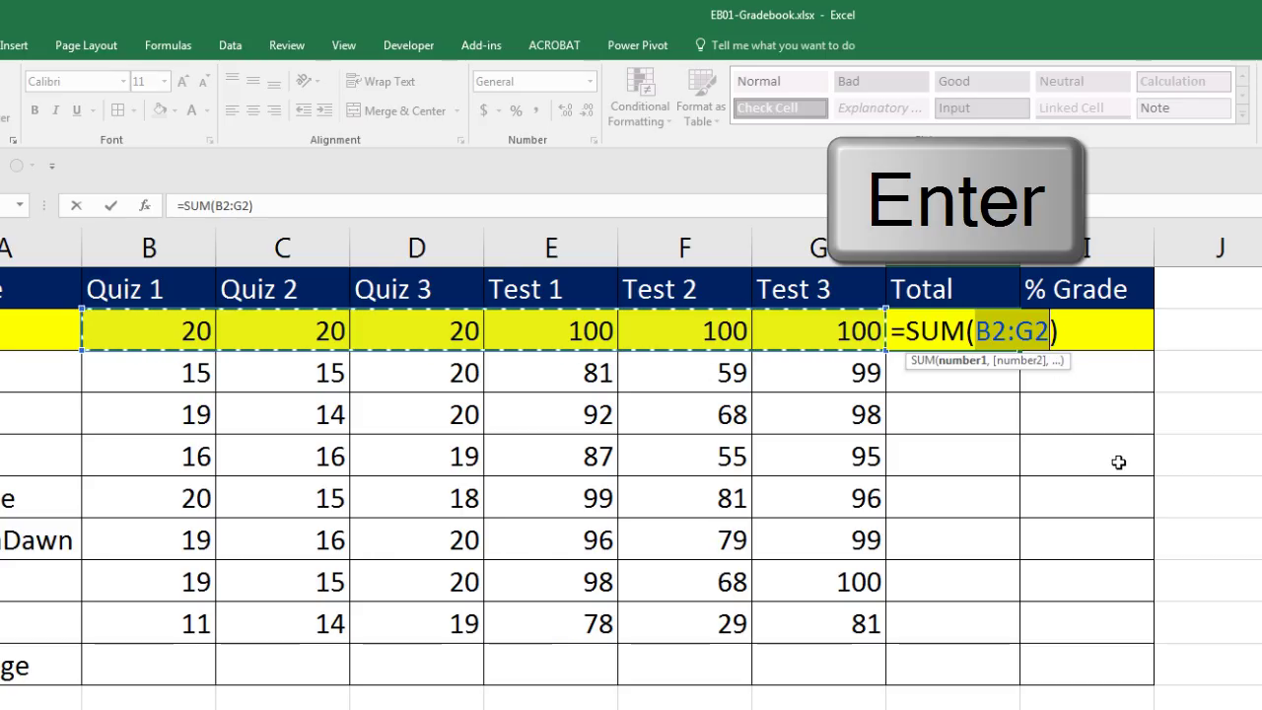
key("Return")
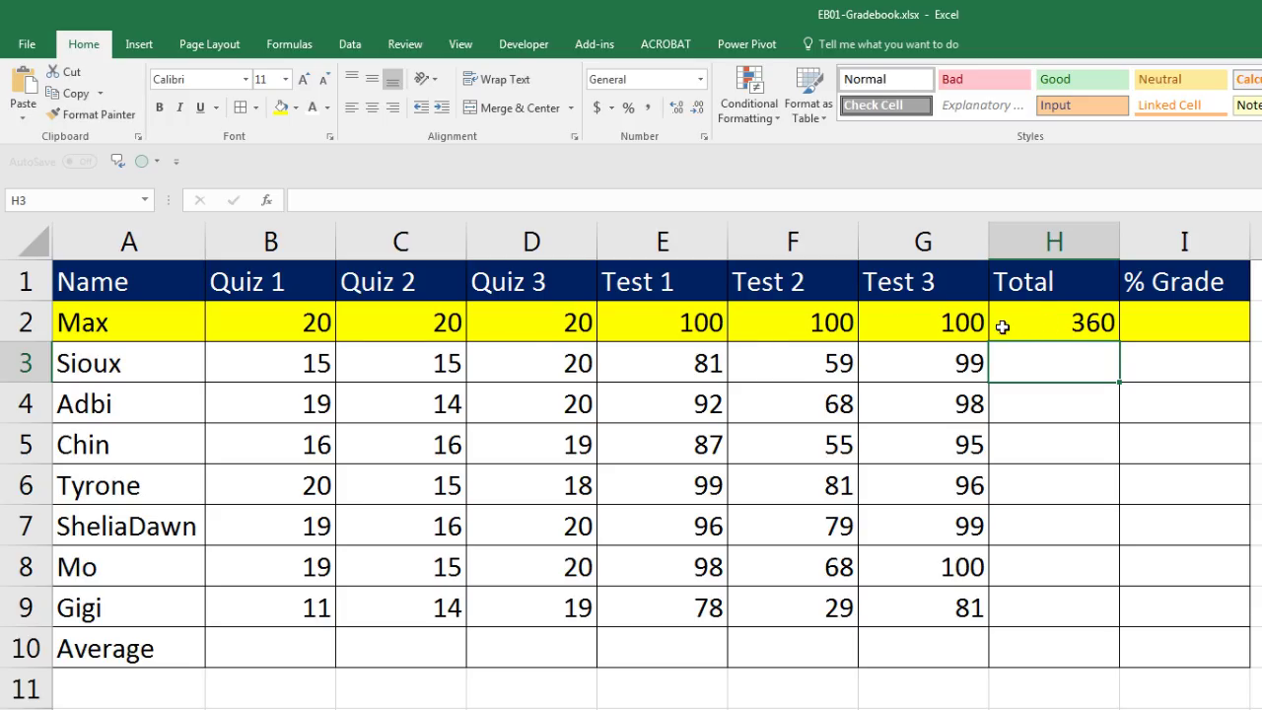
Inspect the maximum quiz scores in B2, C2 and D2 and the cell range that the Total formula in H2 refers to.
left_click(257, 324)
left_click(424, 322)
left_click(526, 323)
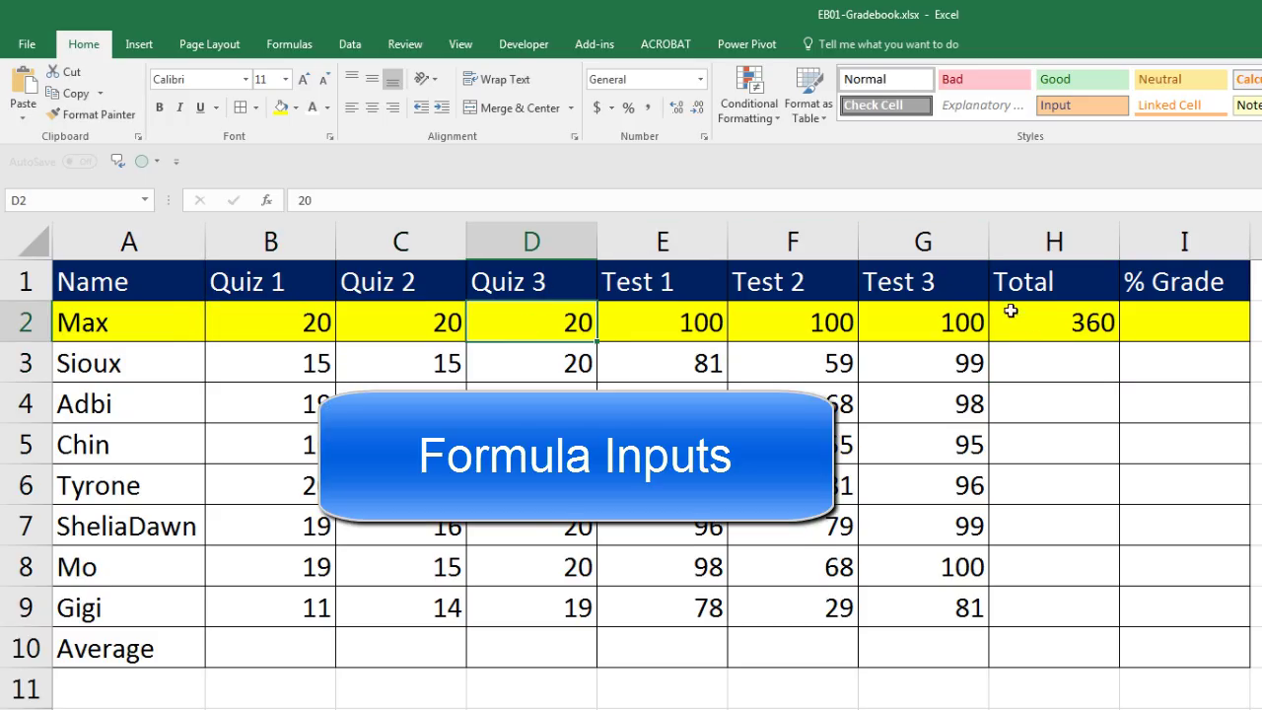
left_click(1041, 326)
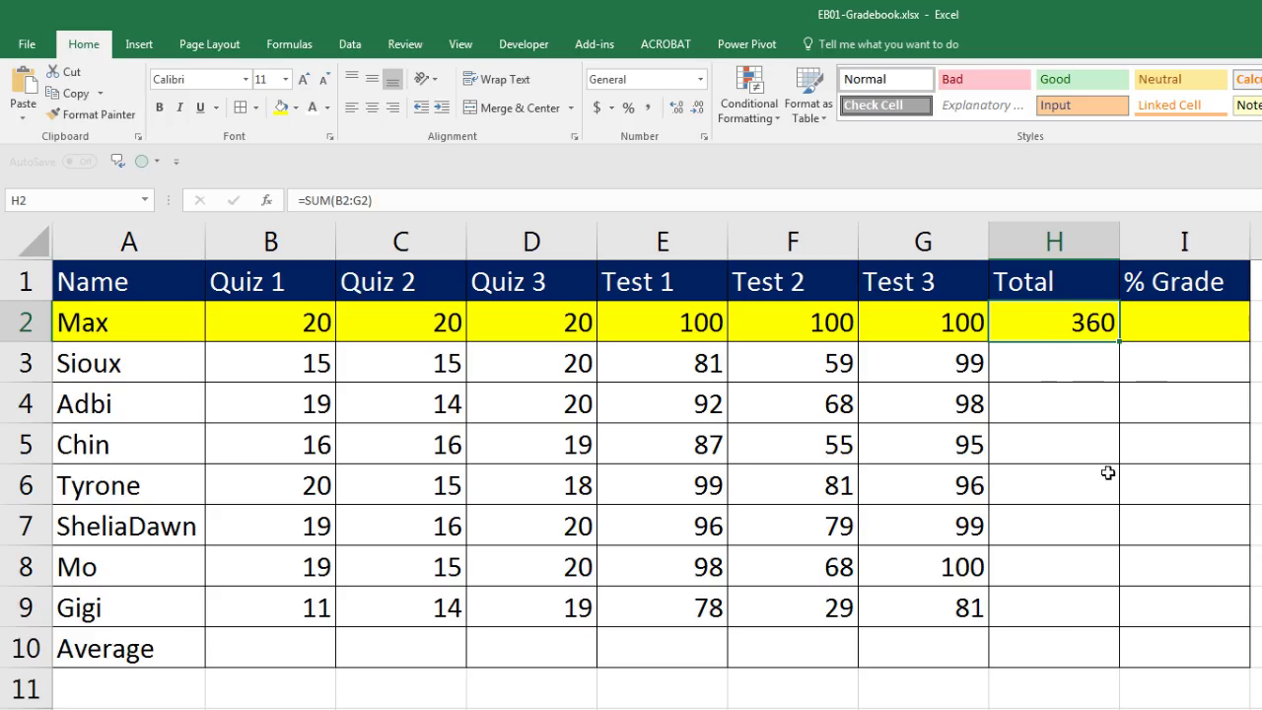
key("F2")
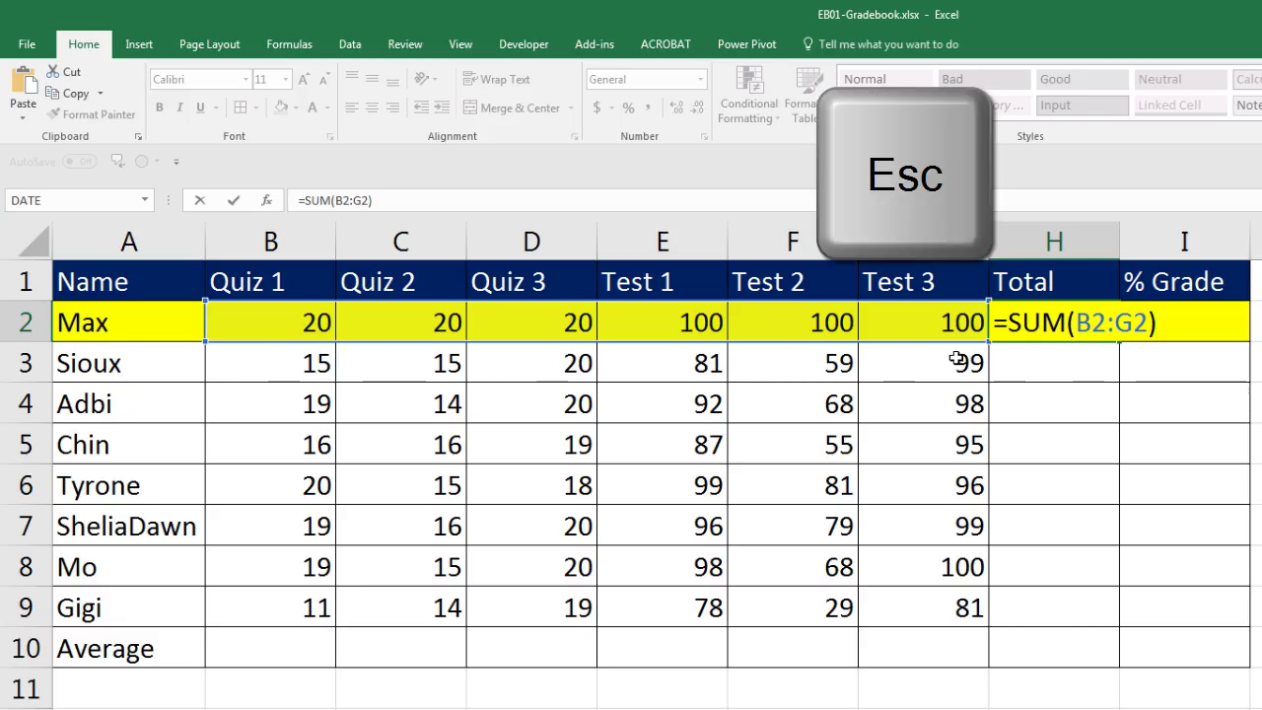
key("Escape")
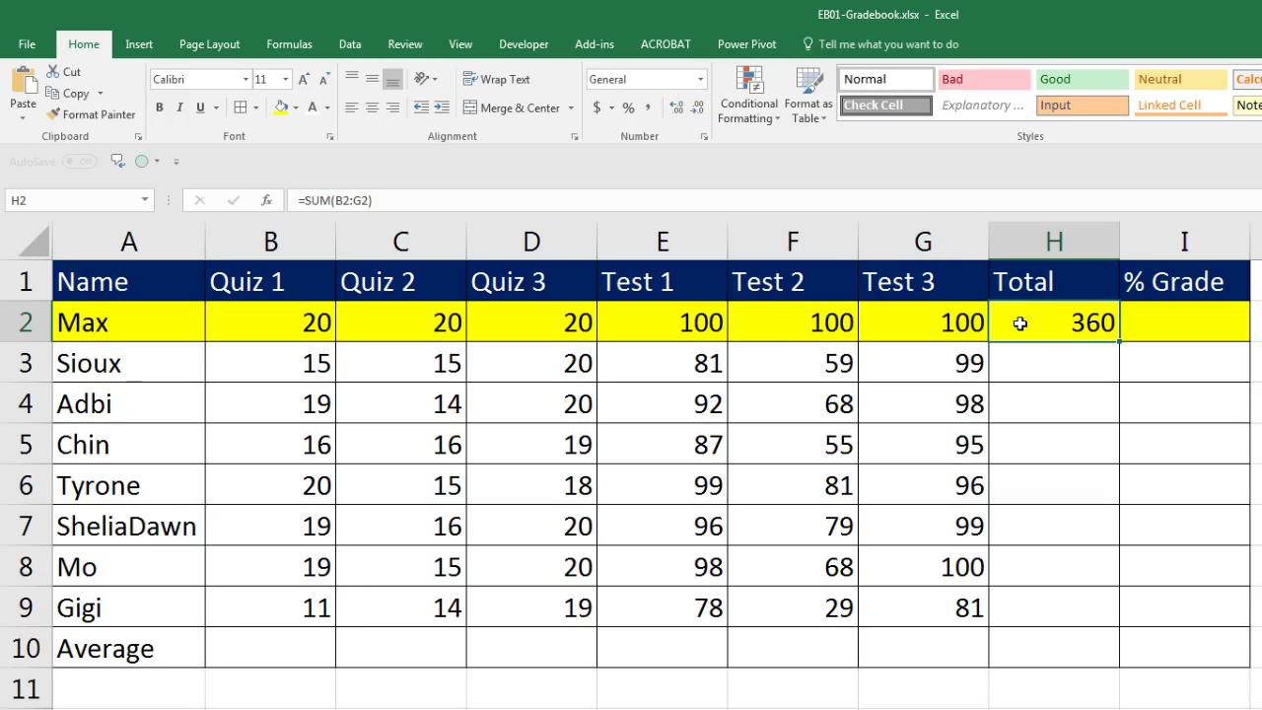
Test the Total formula by setting the Quiz 1 maximum in B2 to 30 and the Test 1 maximum in E2 to 50.
left_click(273, 318)
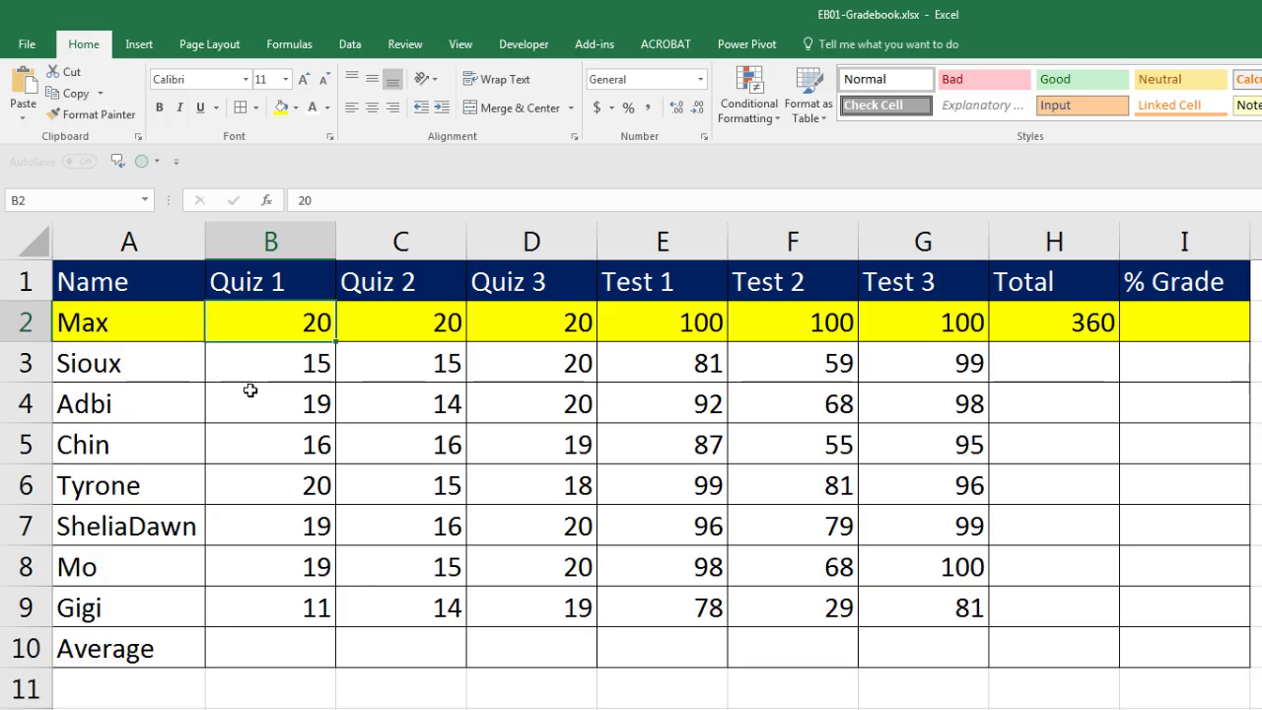
type("30")
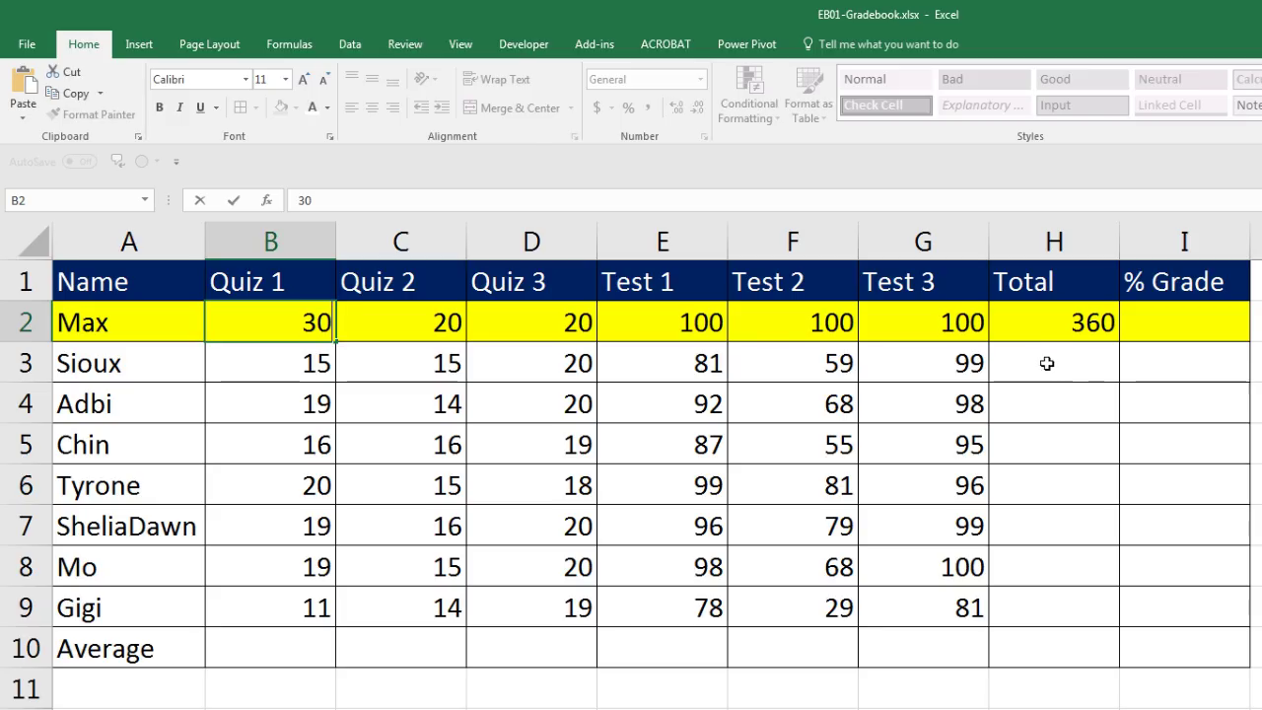
key("Return")
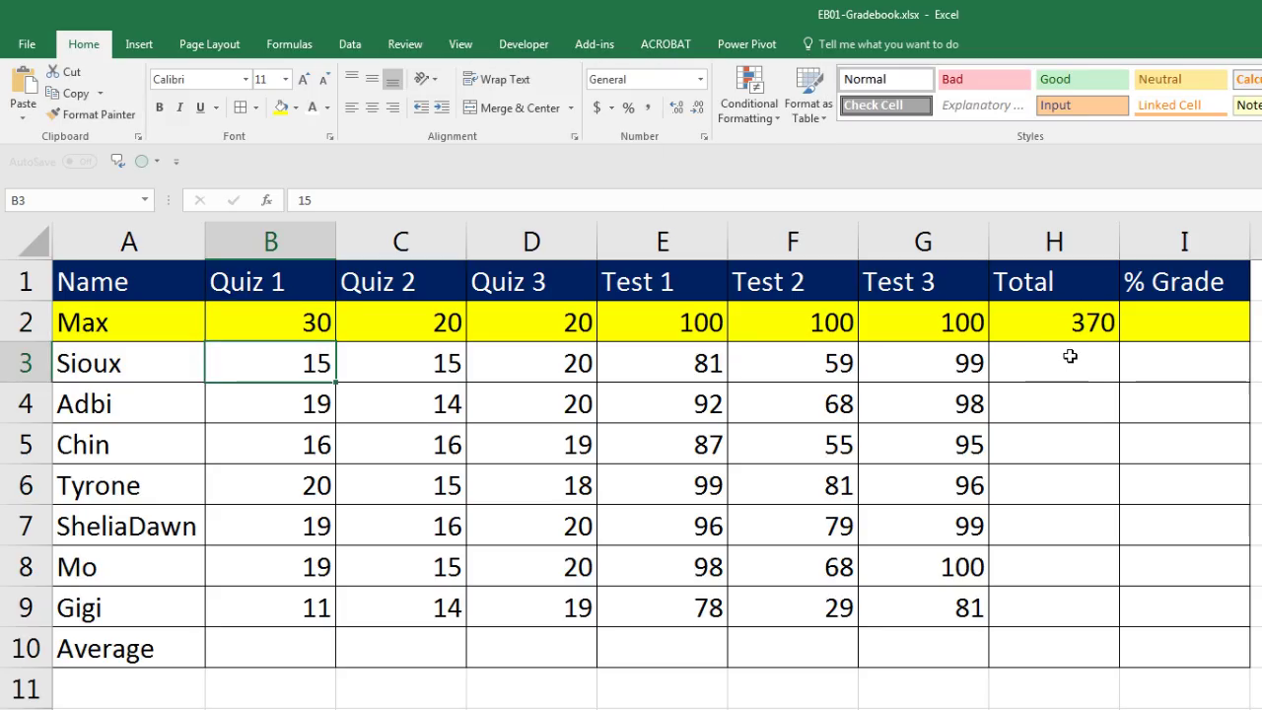
left_click(699, 329)
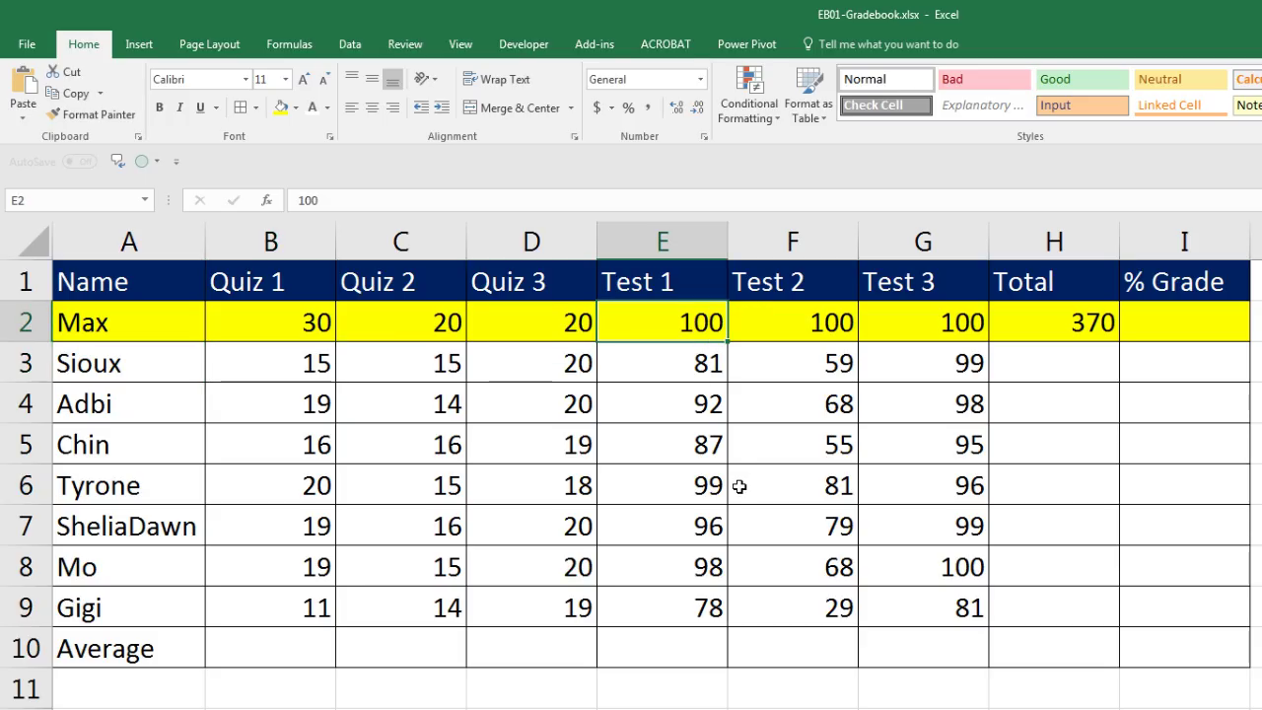
type("50")
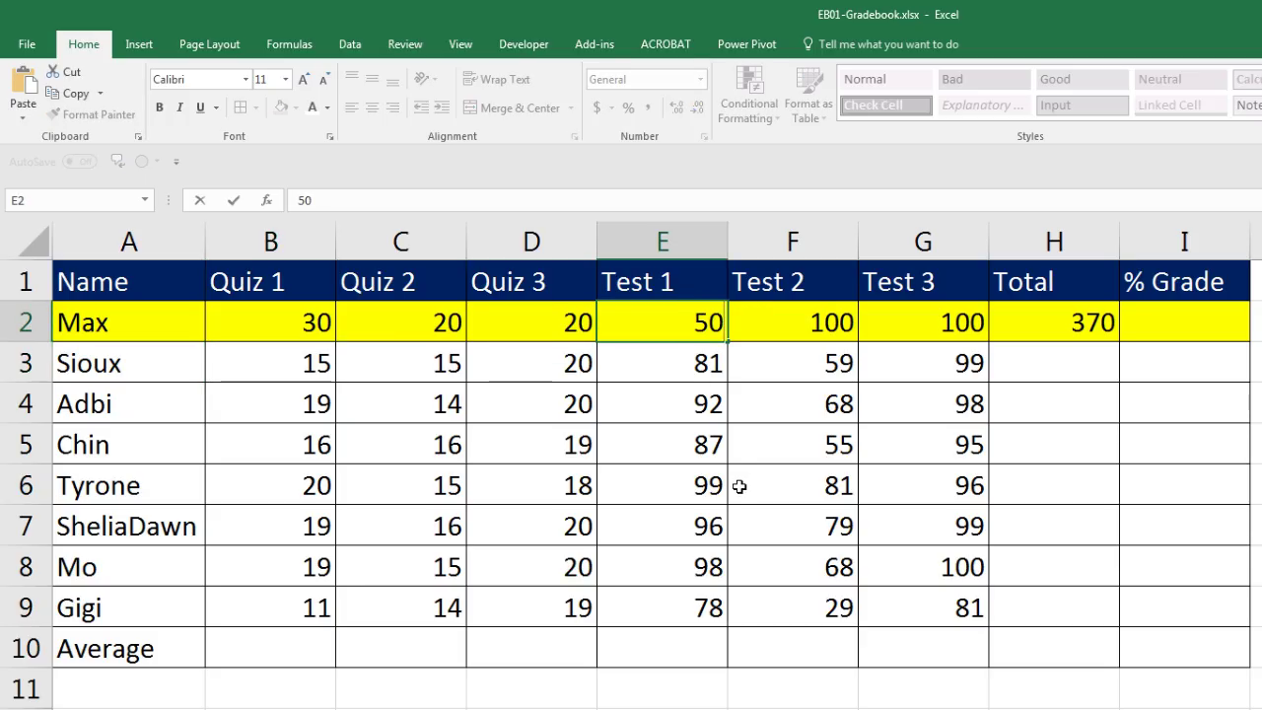
key("Return")
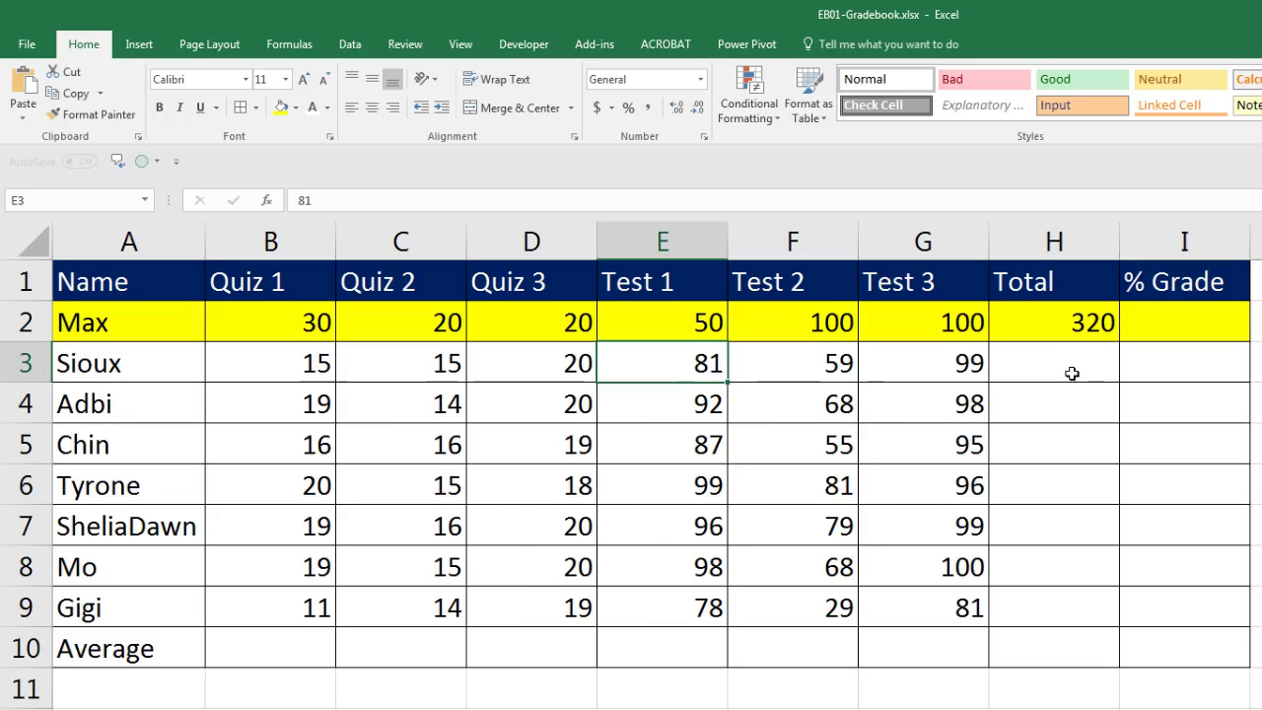
Check the Total formula in H2, and restore the Test 1 maximum in E2 to 100 and the Quiz 1 maximum in B2 to 20.
left_click(1073, 323)
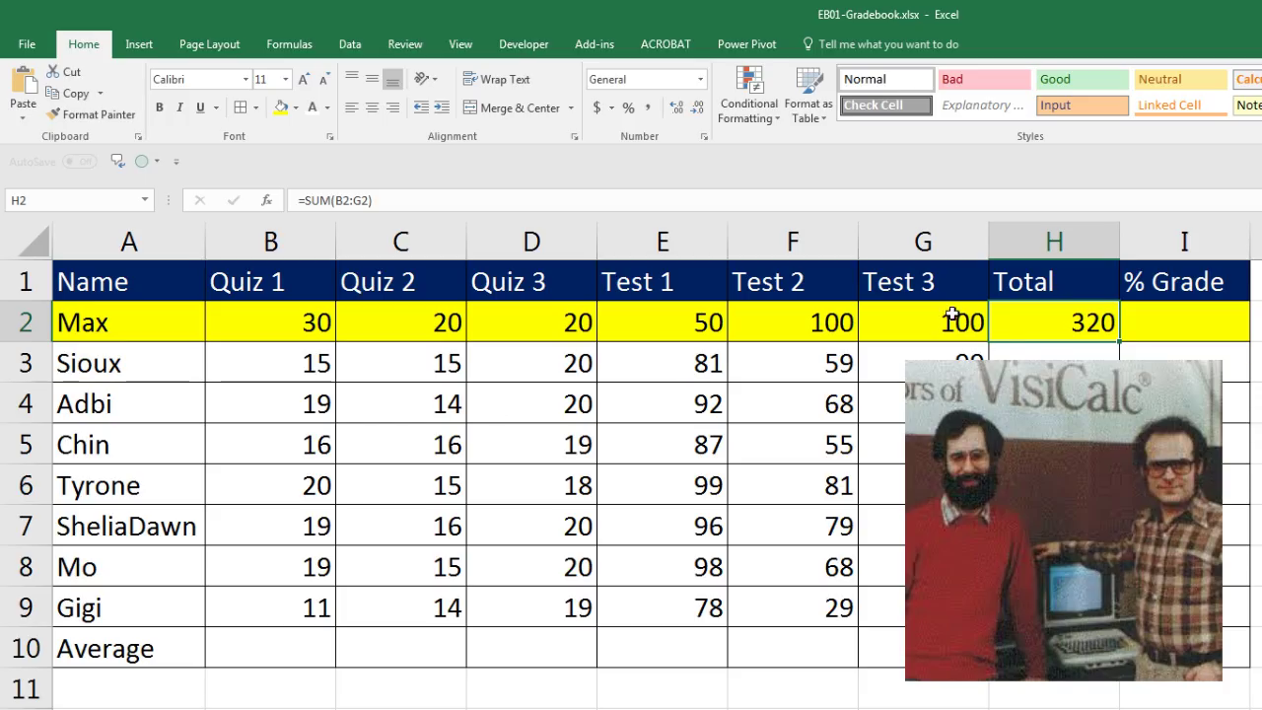
left_click(702, 323)
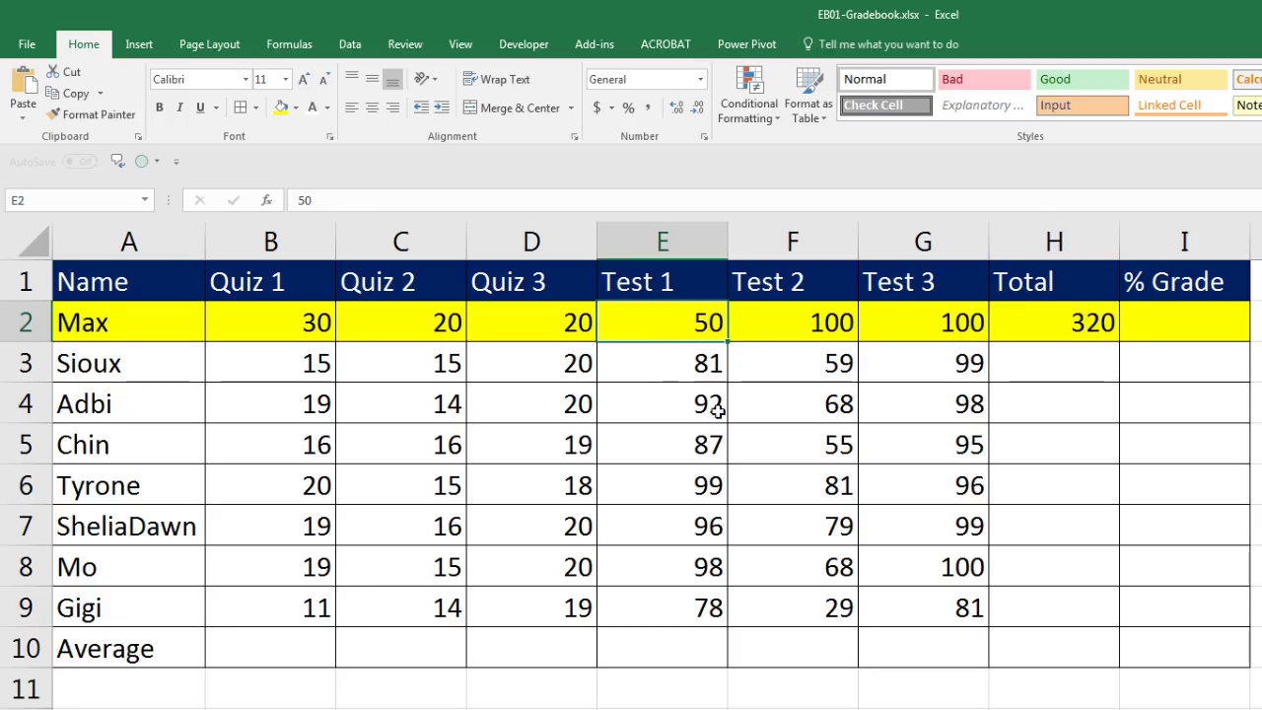
type("100")
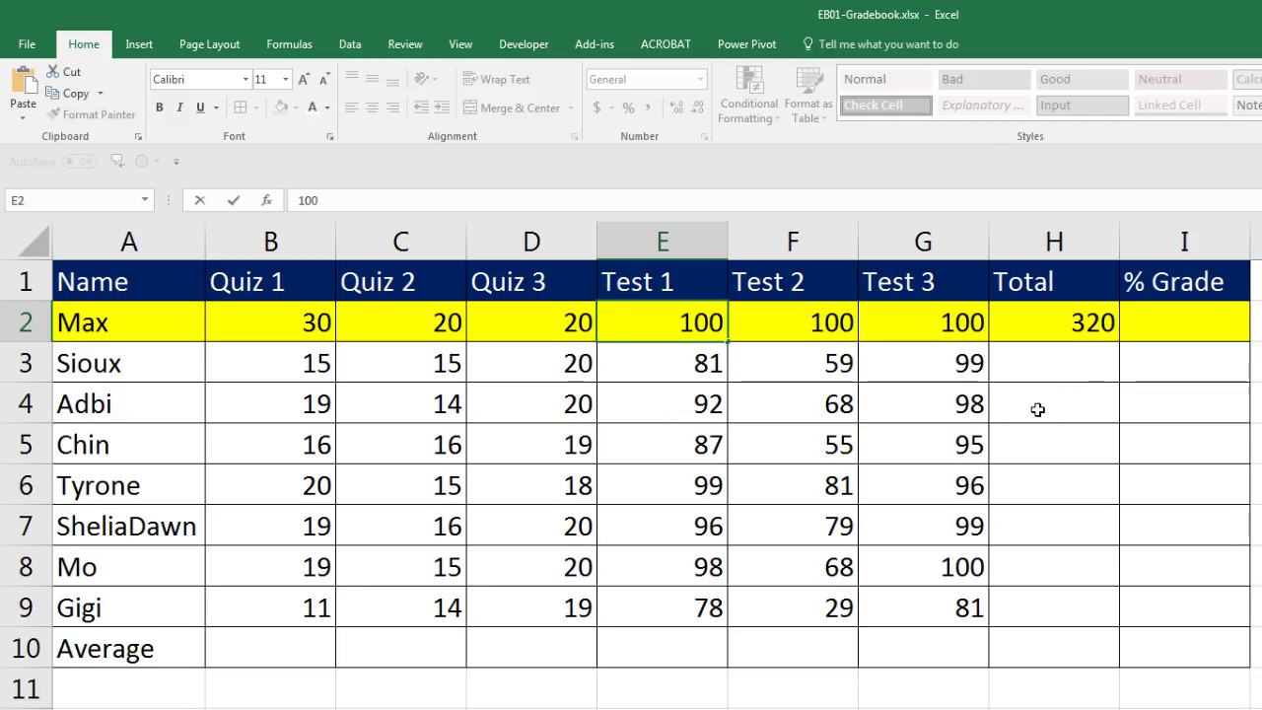
key("Return")
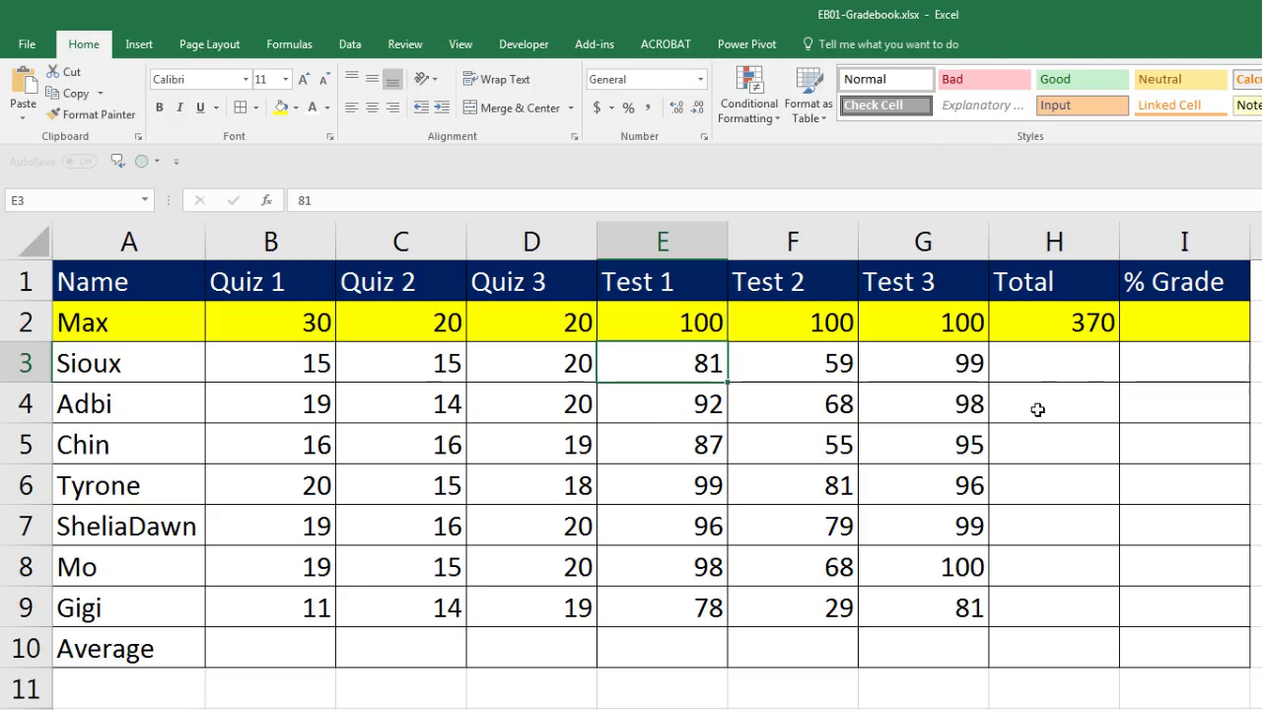
left_click(252, 326)
type("20")
key("Return")
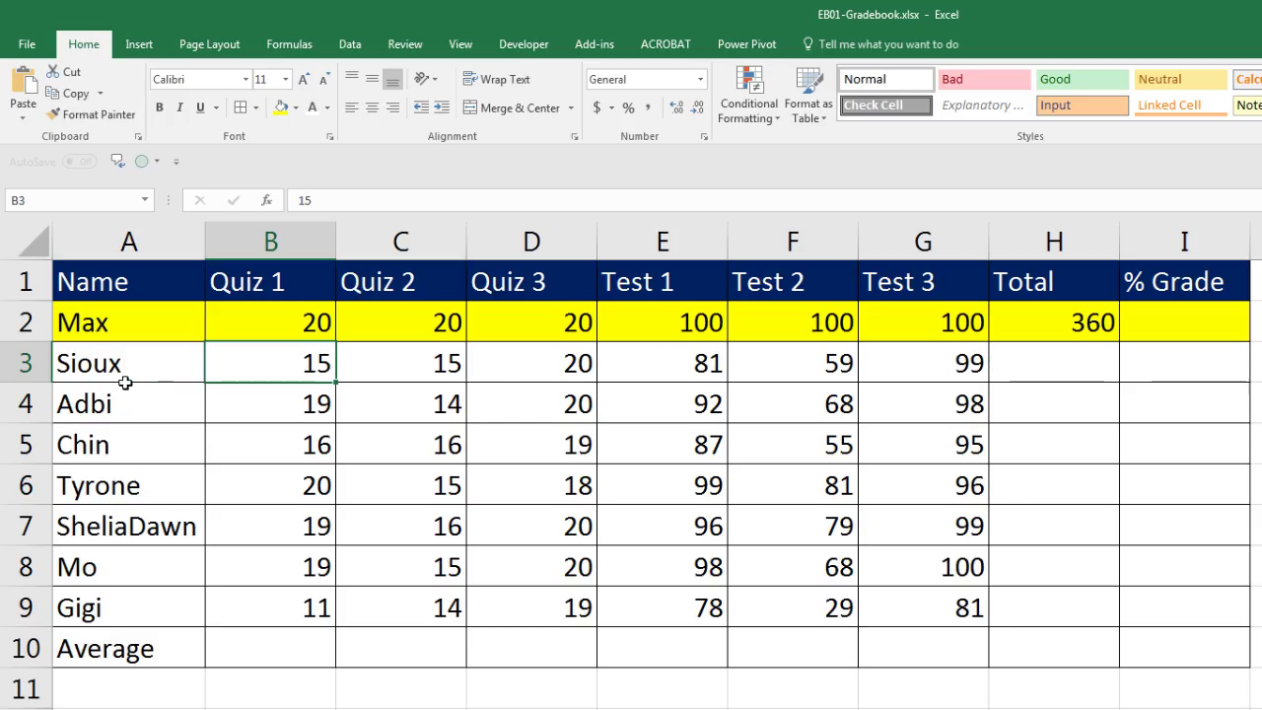
Total the first student's scores in H3 with =SUM(B3:G3), keeping H3 selected.
left_click(1053, 368)
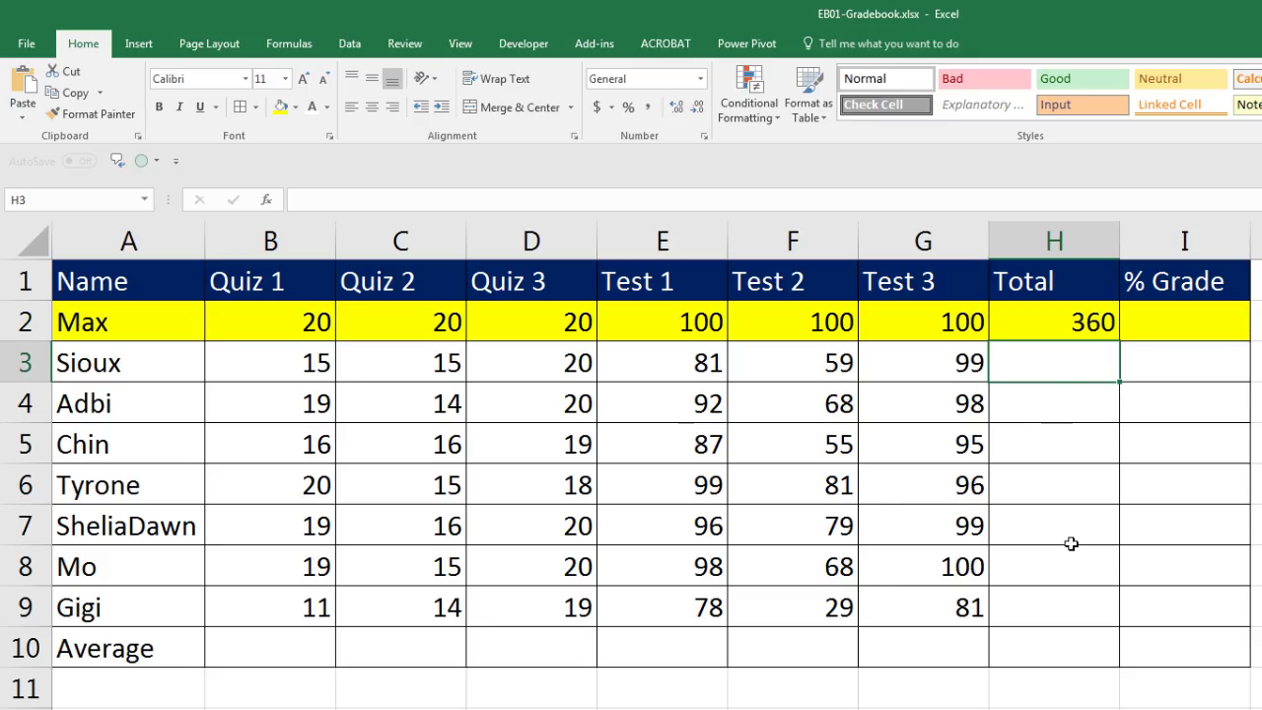
key("alt+equal")
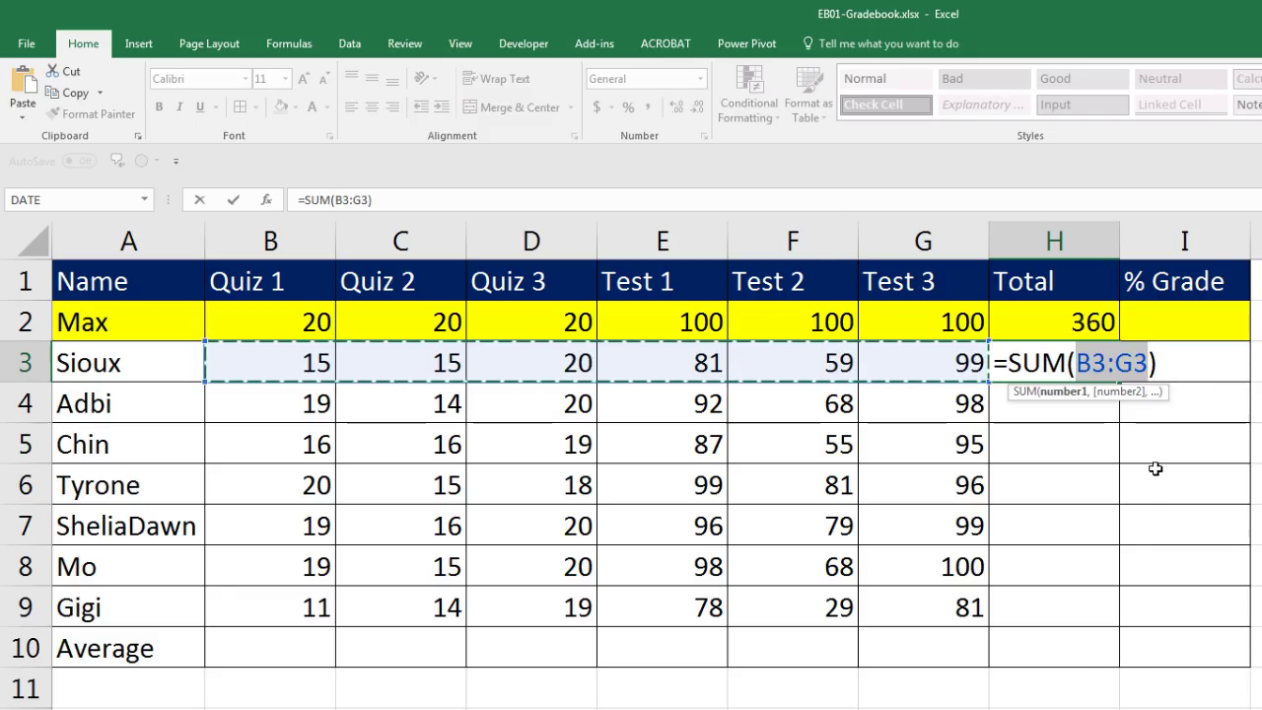
key("ctrl+Return")
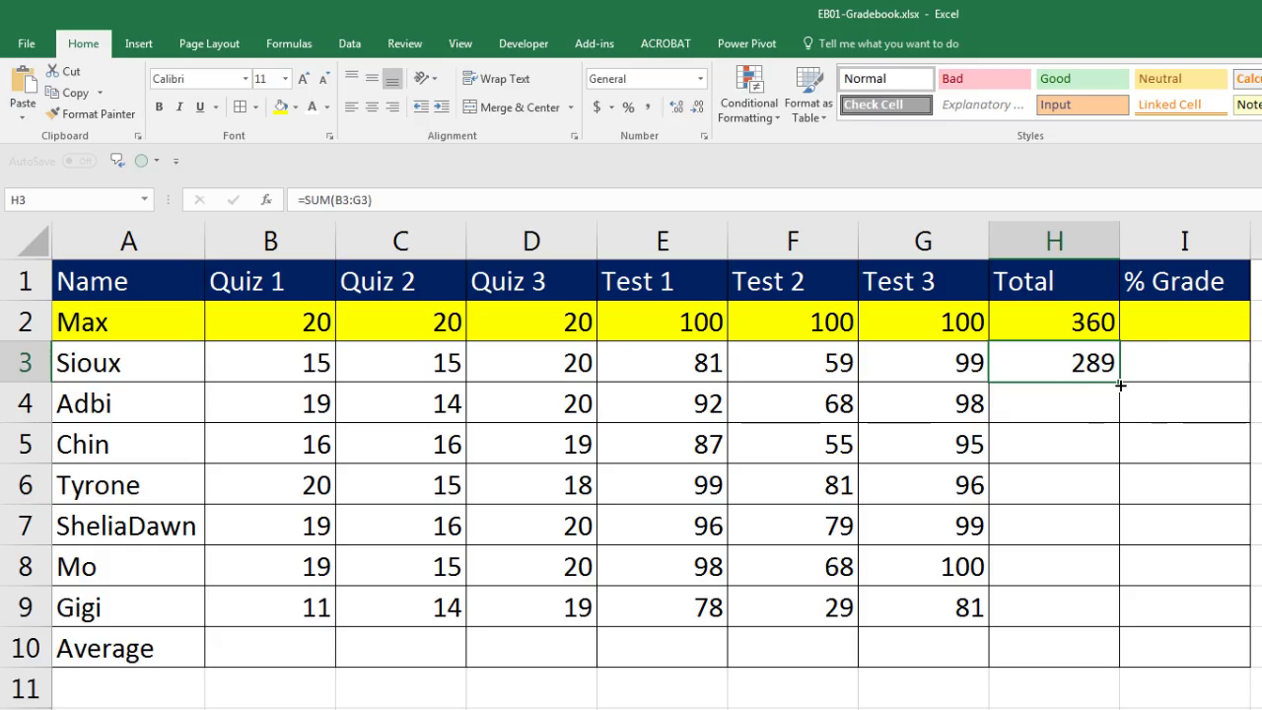
Copy the Total formula from H3 down through H9, and check the copied formula in H9.
left_click_drag(1120, 385, 1111, 615)
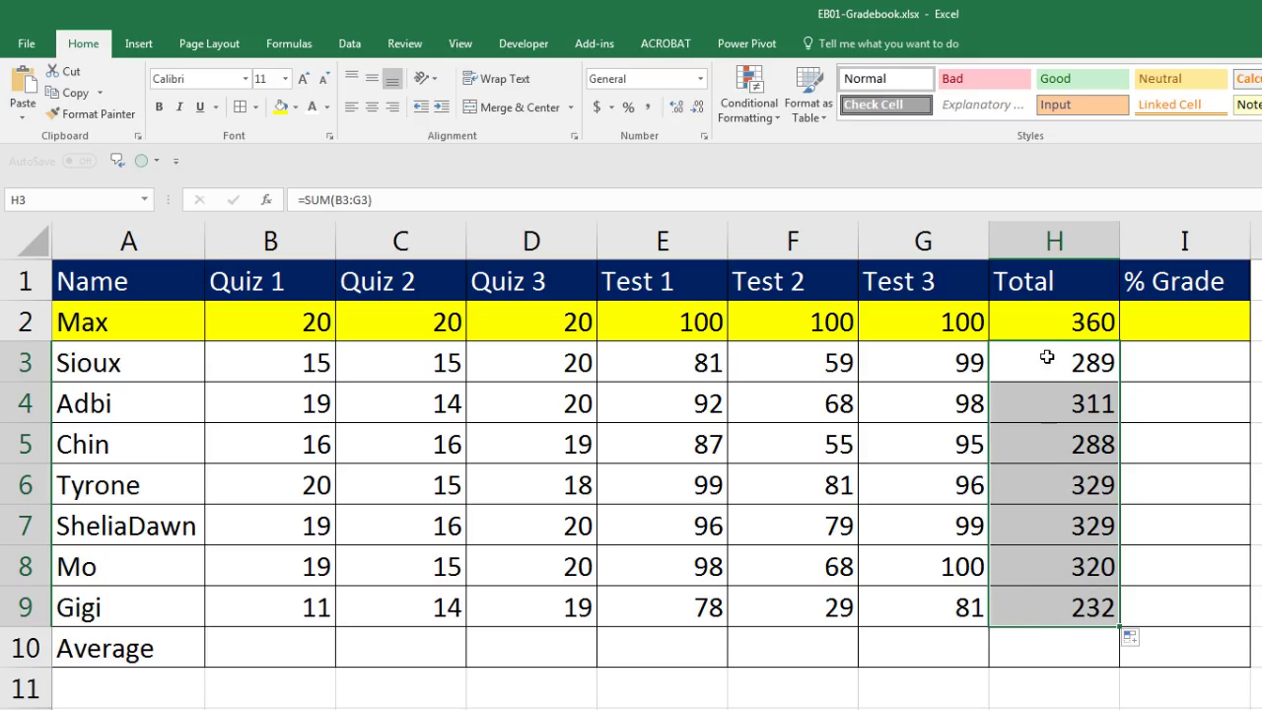
left_click(1053, 607)
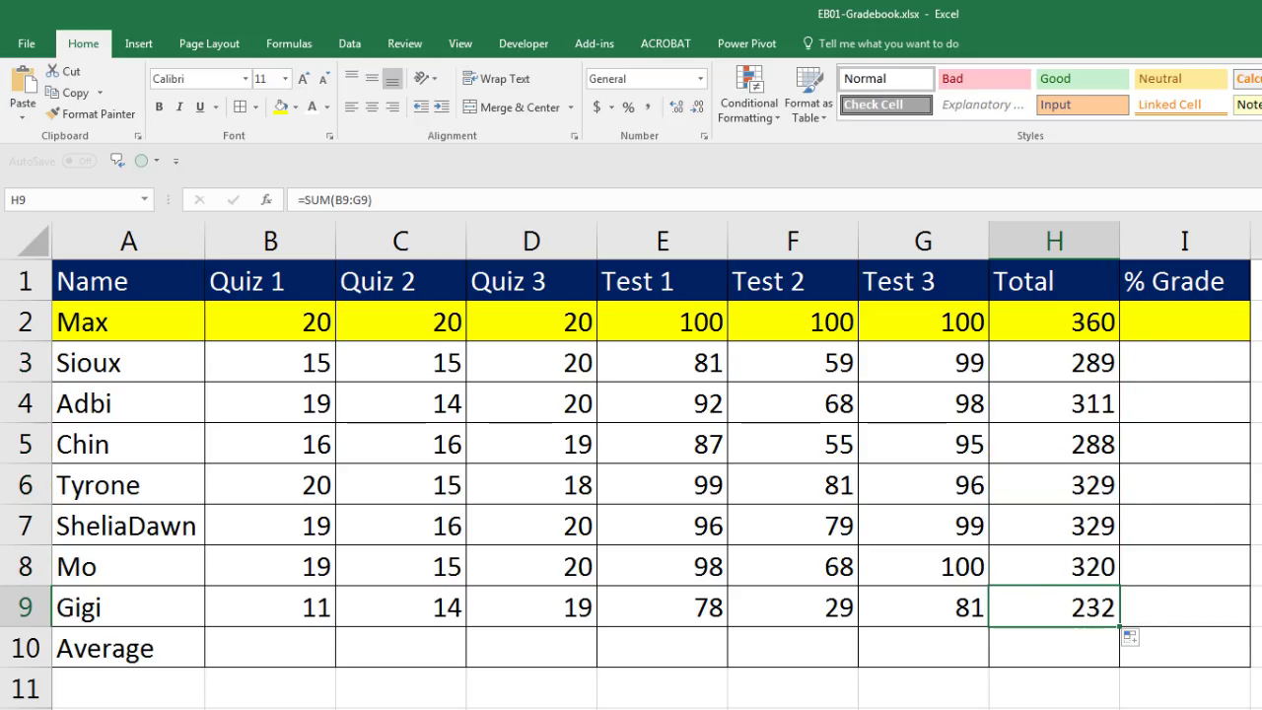
key("F2")
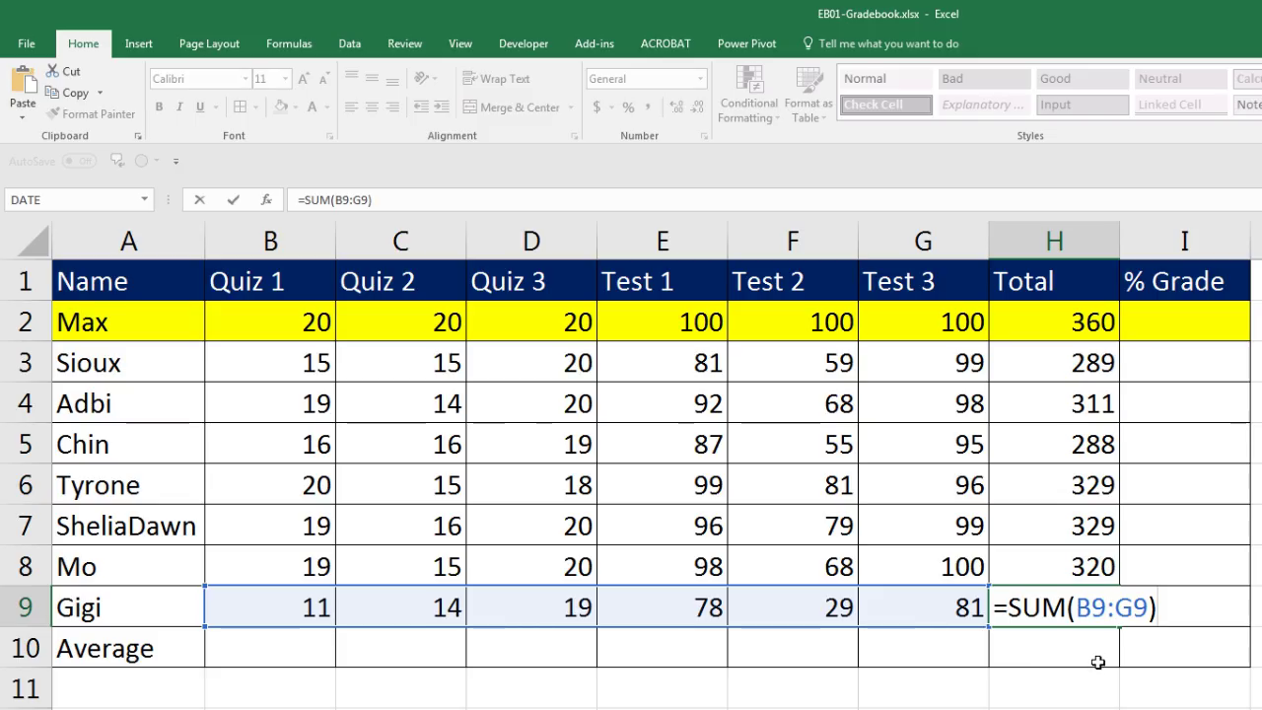
key("Return")
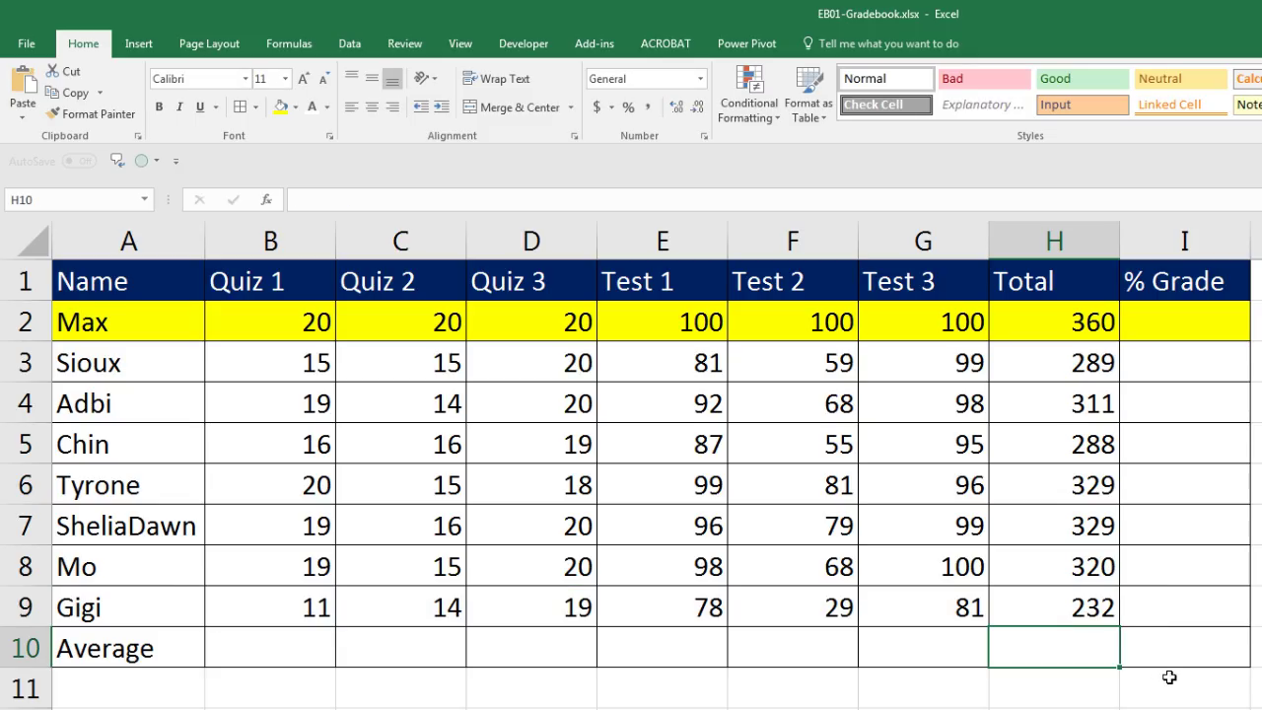
Save the gradebook workbook.
key("ctrl+s")
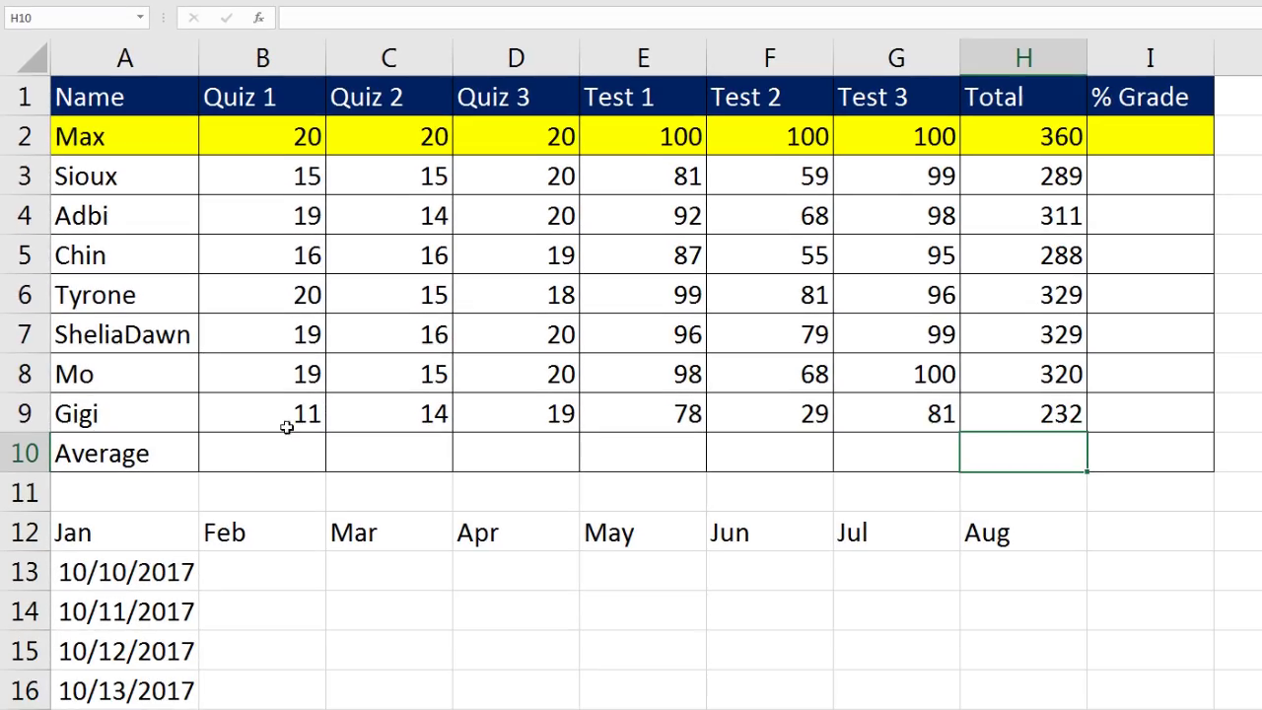
left_click(264, 451)
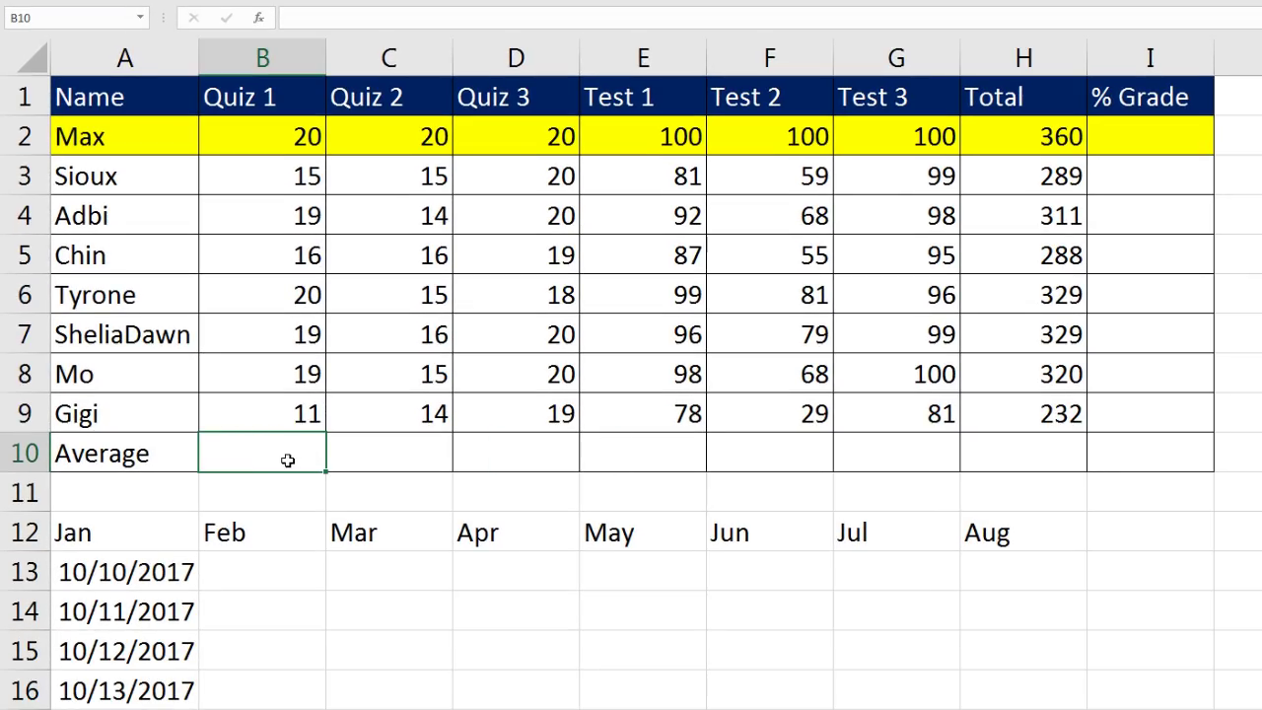
left_click(364, 451)
left_click(493, 459)
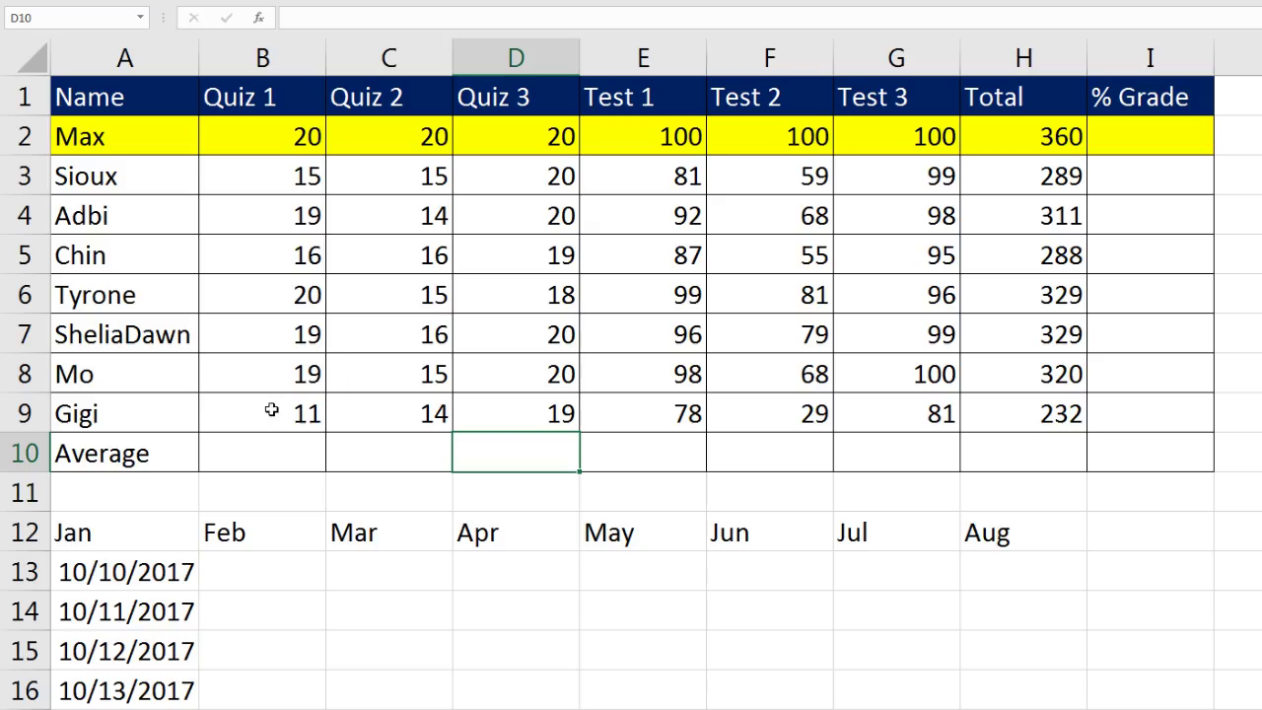
left_click(234, 450)
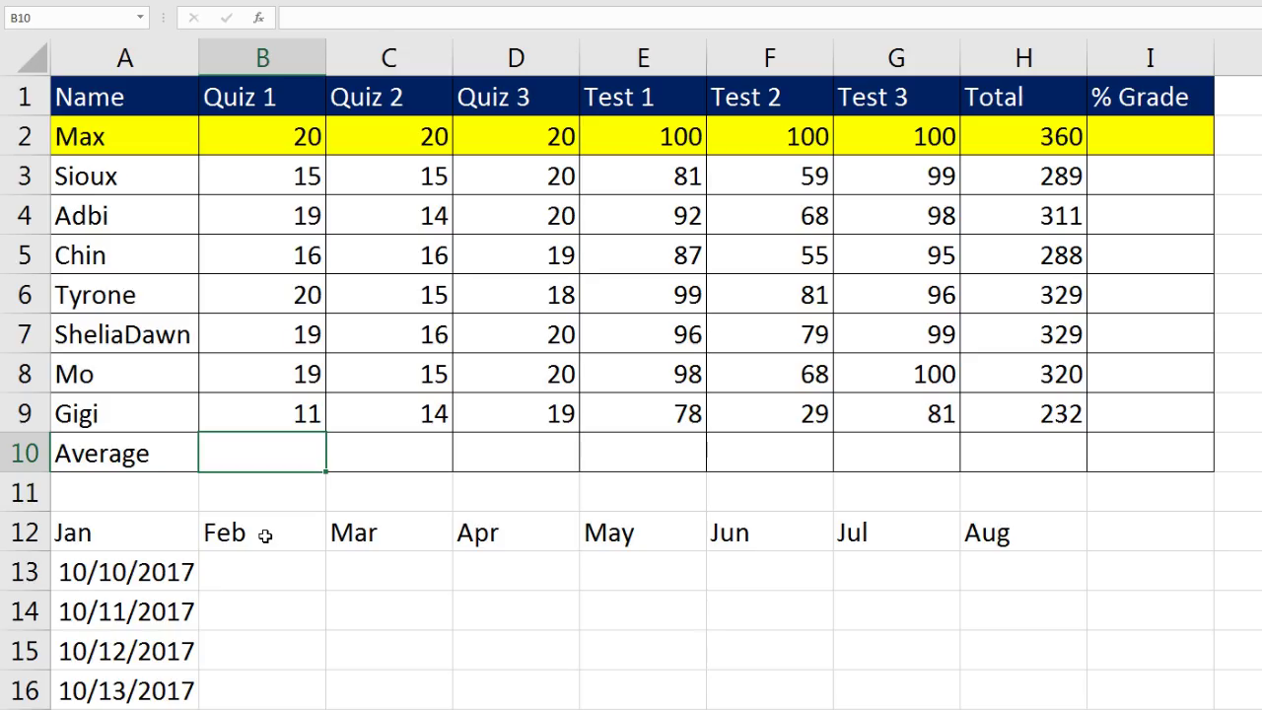
type("=")
type("av")
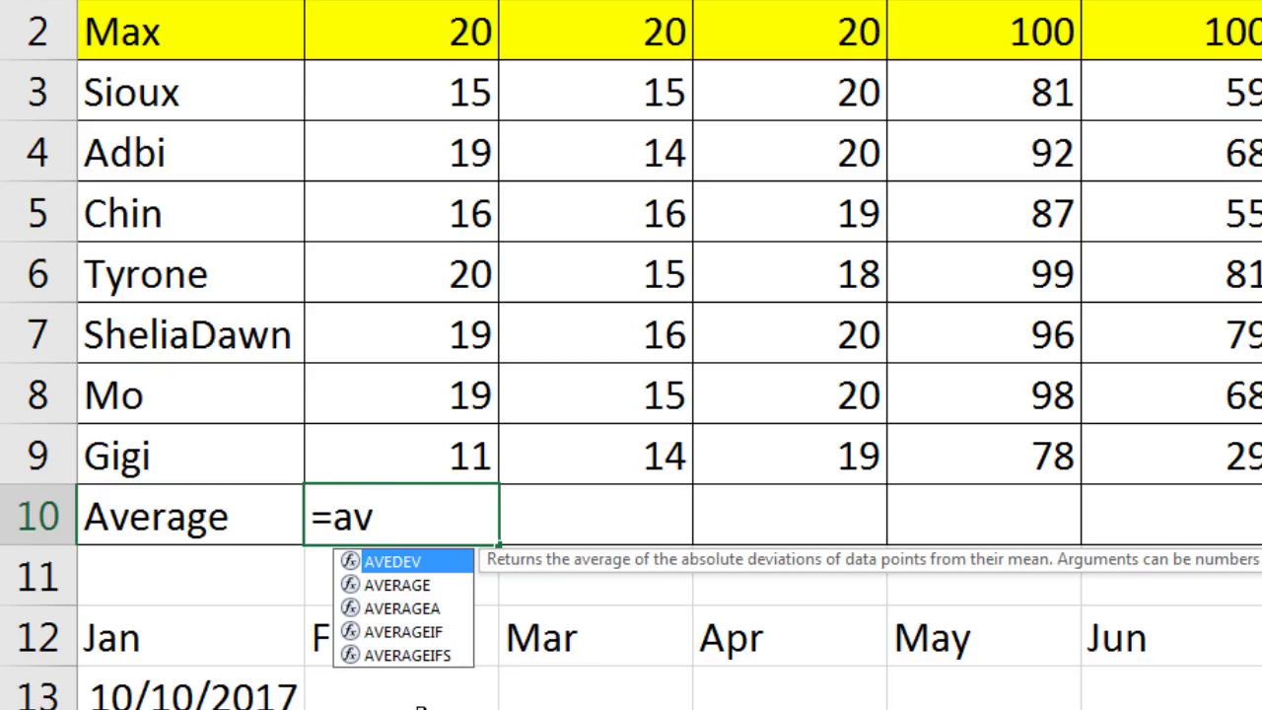
type("e")
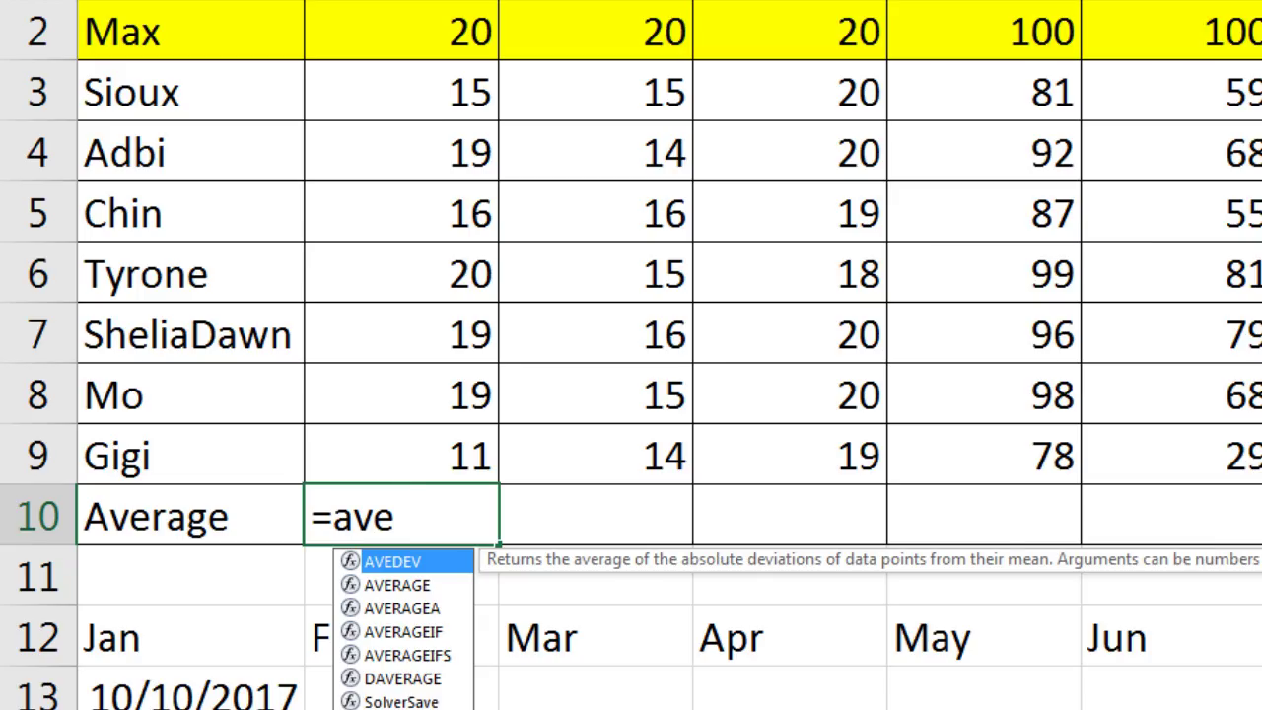
type("r")
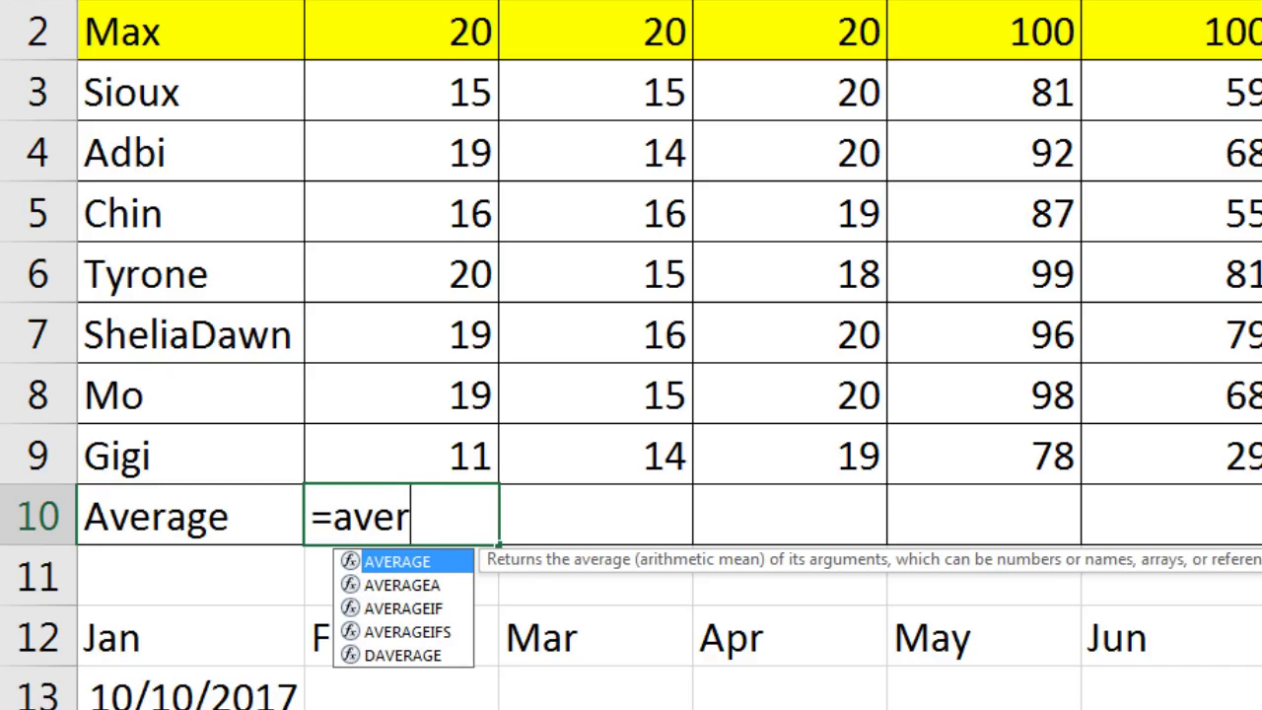
key("Tab")
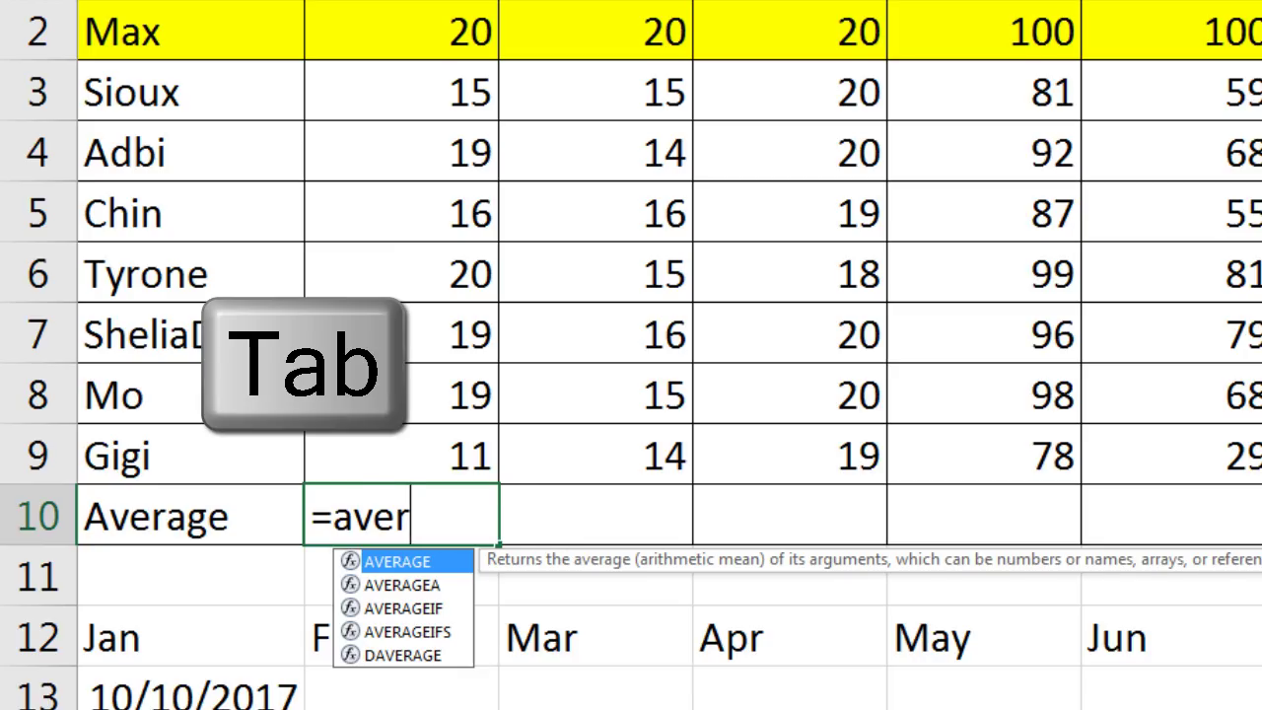
key("Tab")
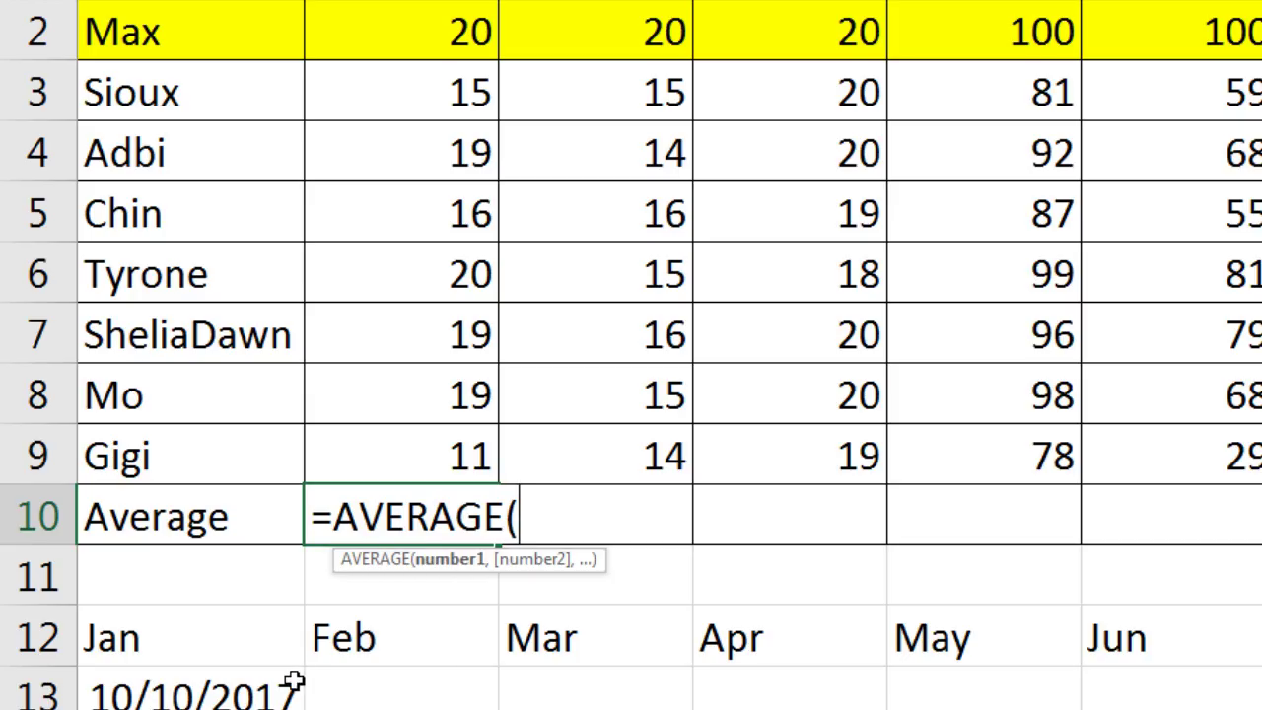
key("Escape")
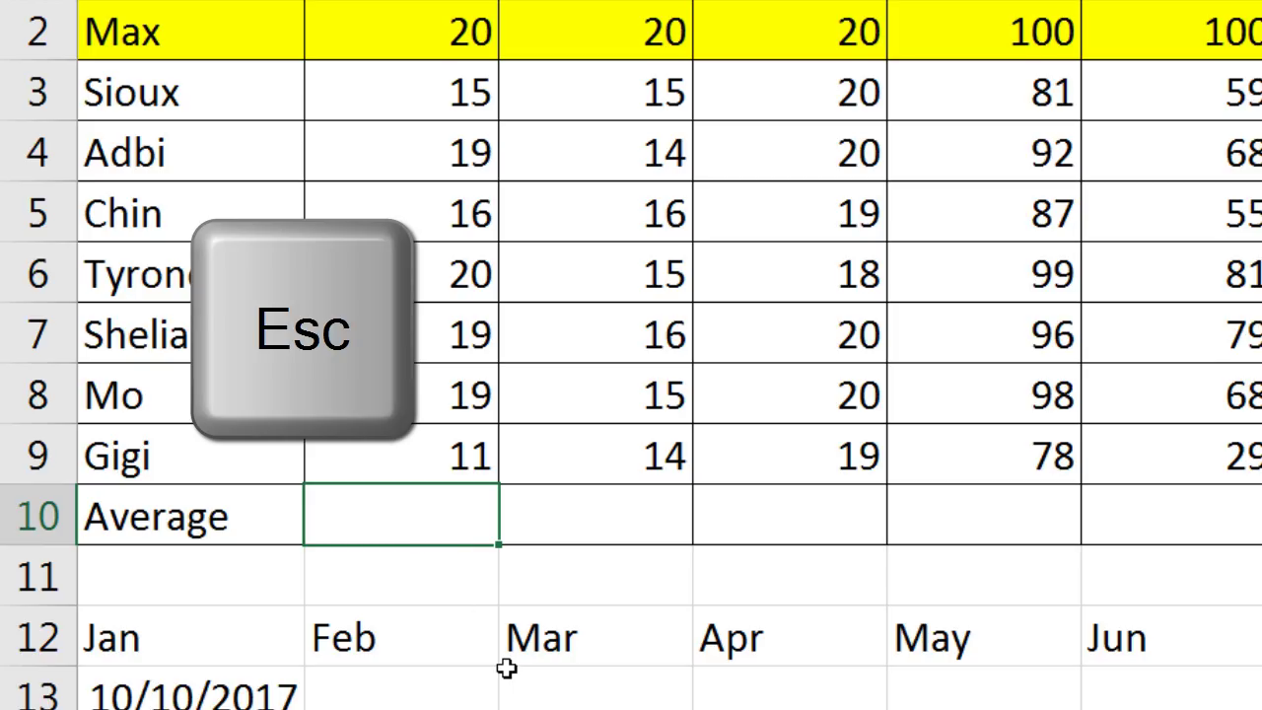
Begin an AVERAGE formula in B10, looking through the functions suggested for "av" before choosing AVERAGE.
type("=av")
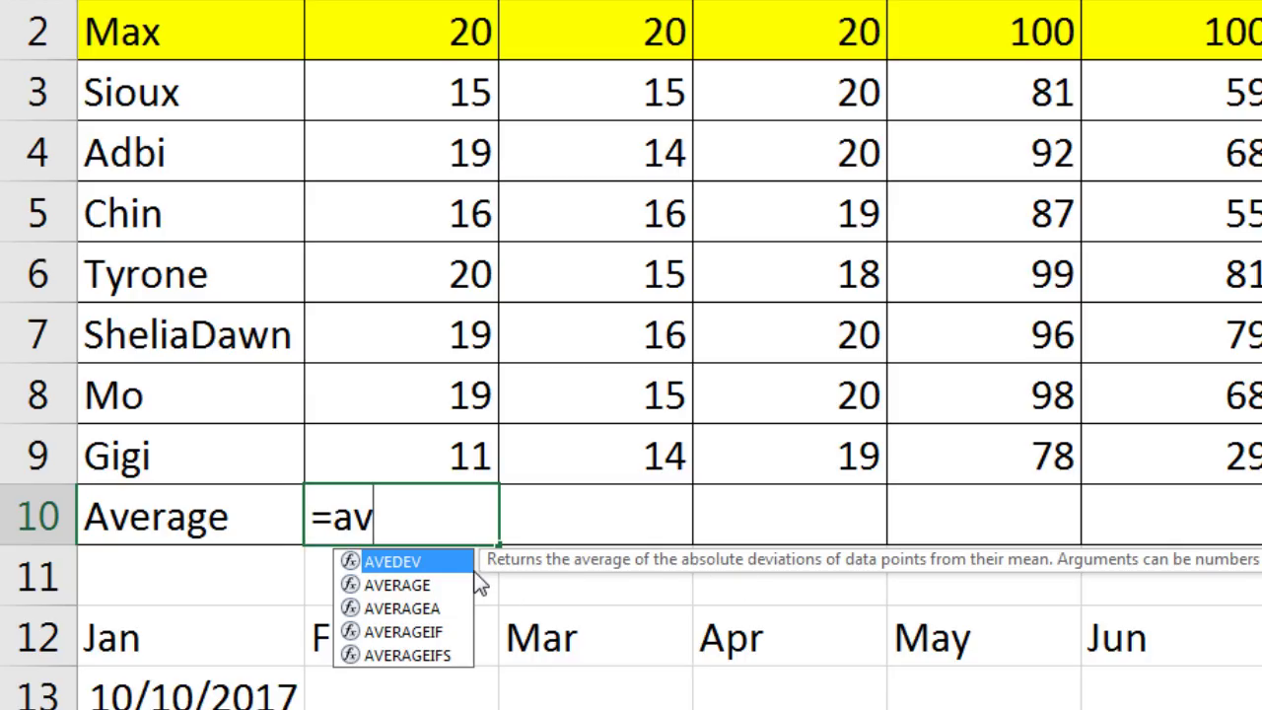
key("Down")
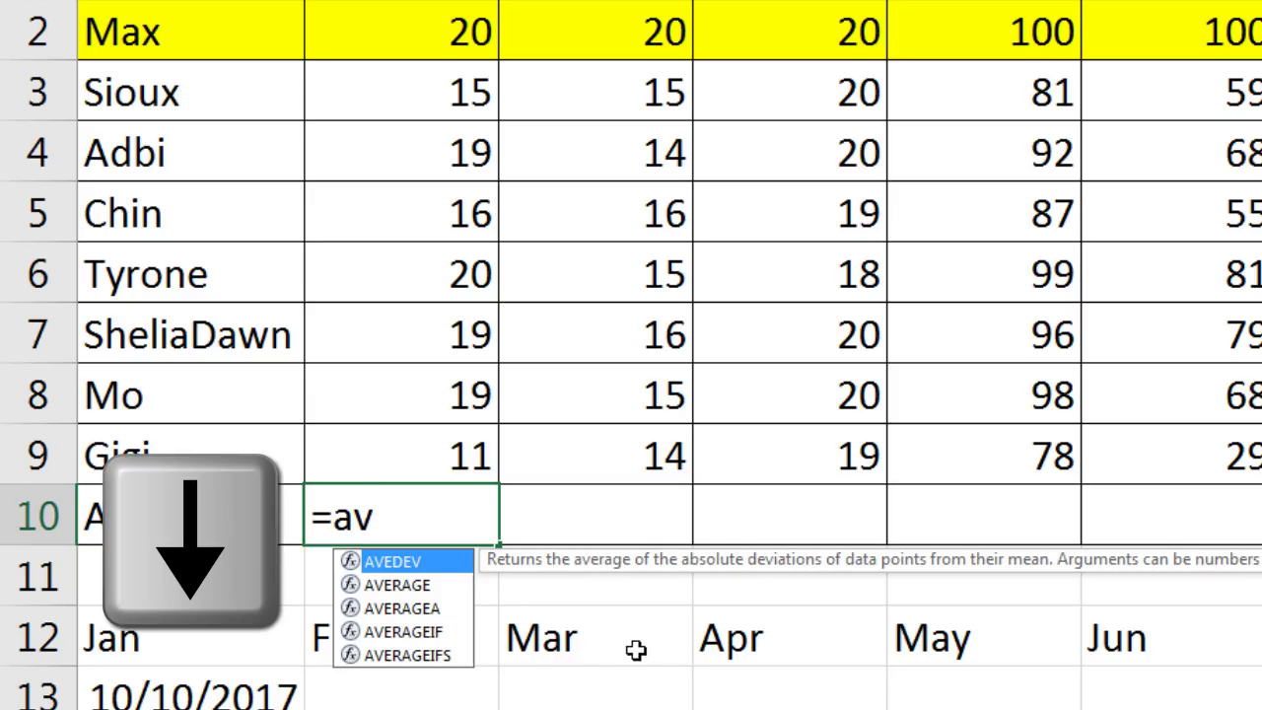
key("Down")
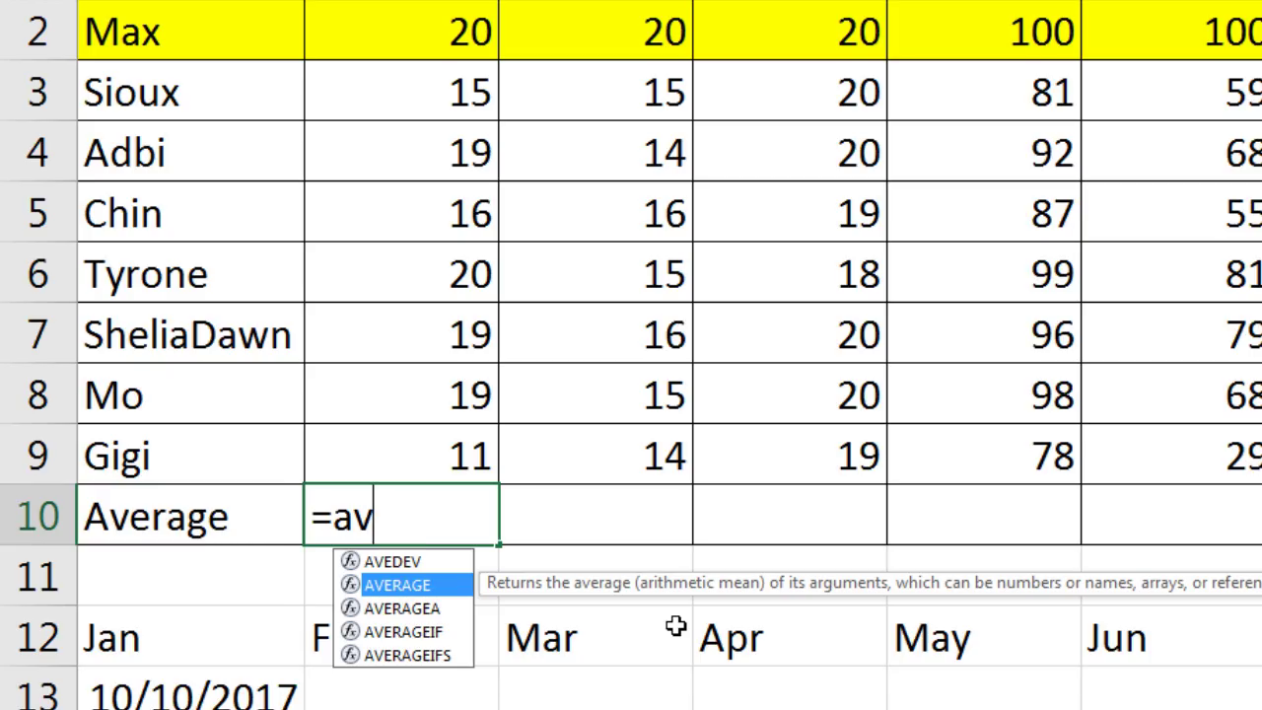
key("Down")
key("Down")
key("Down")
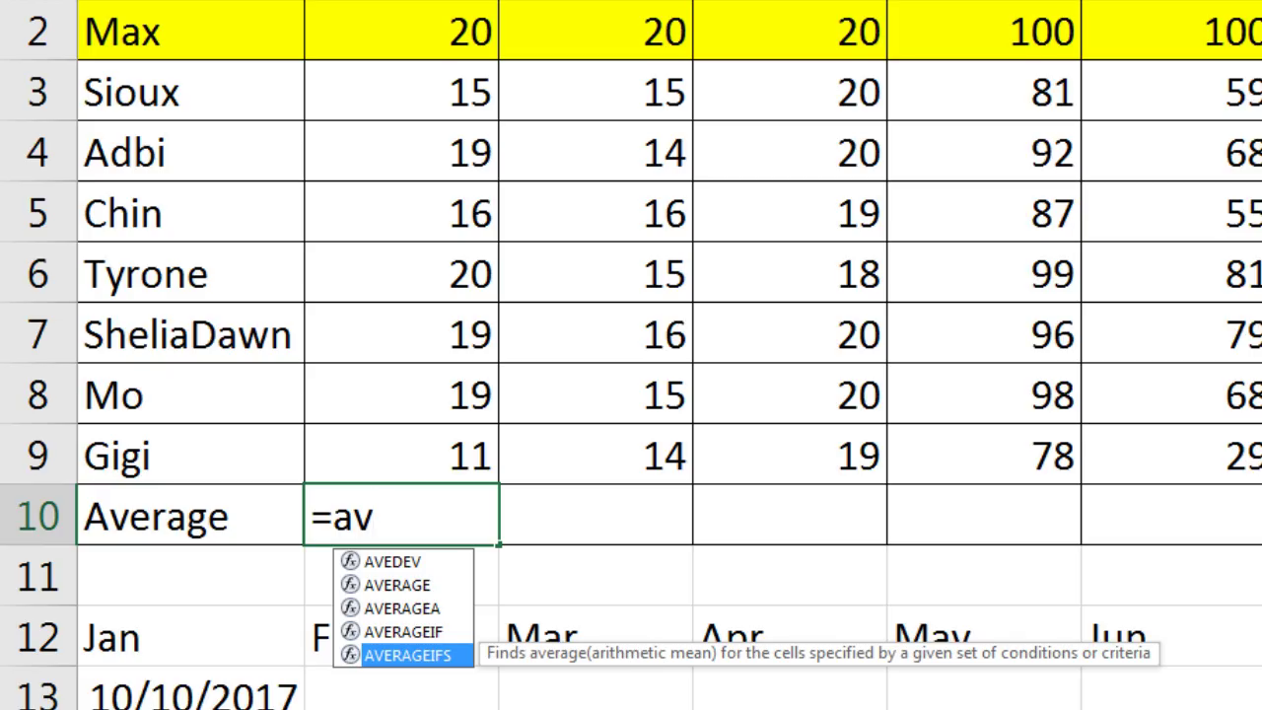
key("Up")
key("Up")
key("Up")
key("Up")
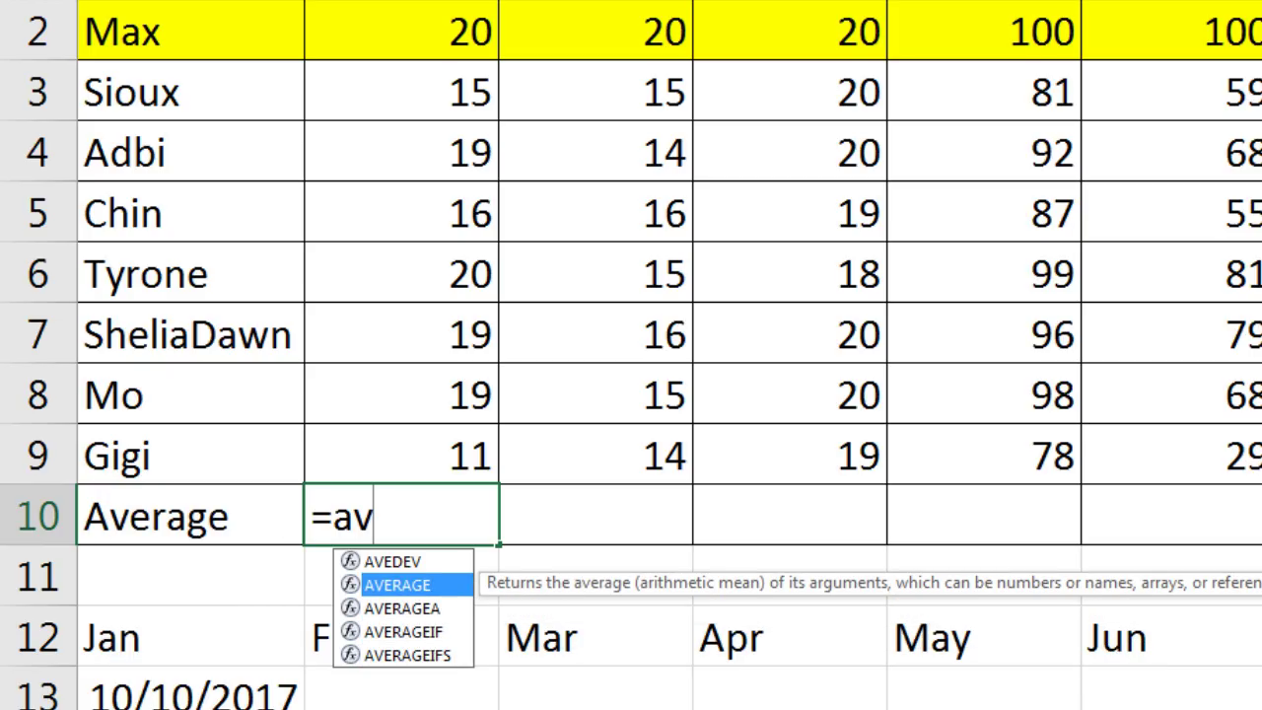
key("Tab")
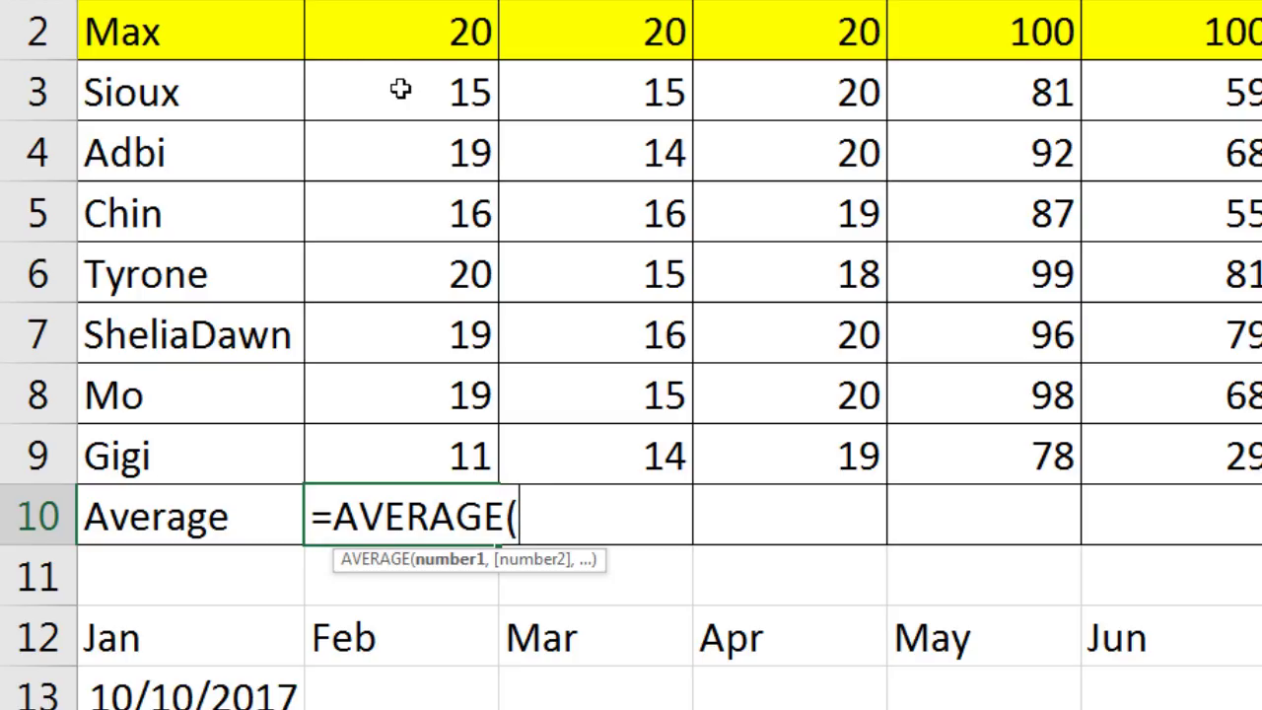
Complete the Quiz 1 average in B10 as =AVERAGE(B3:B9), keeping B10 selected.
left_click_drag(394, 92, 460, 441)
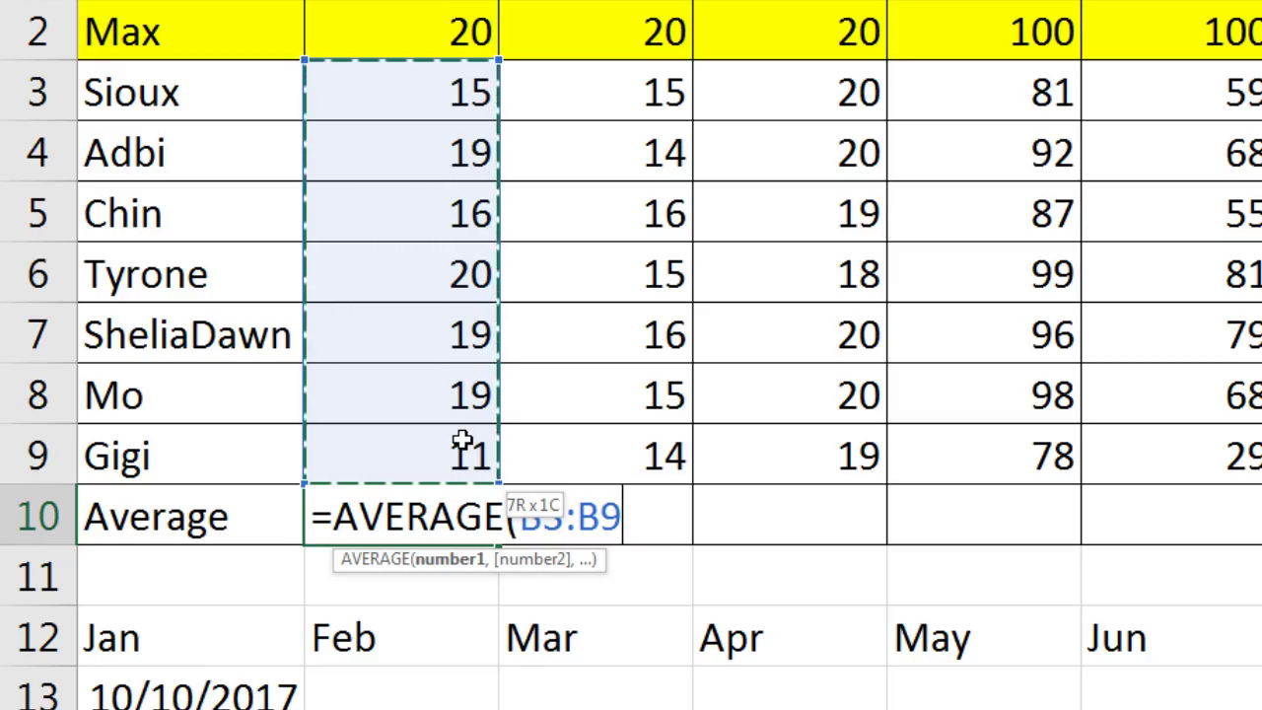
left_click_drag(463, 440, 466, 518)
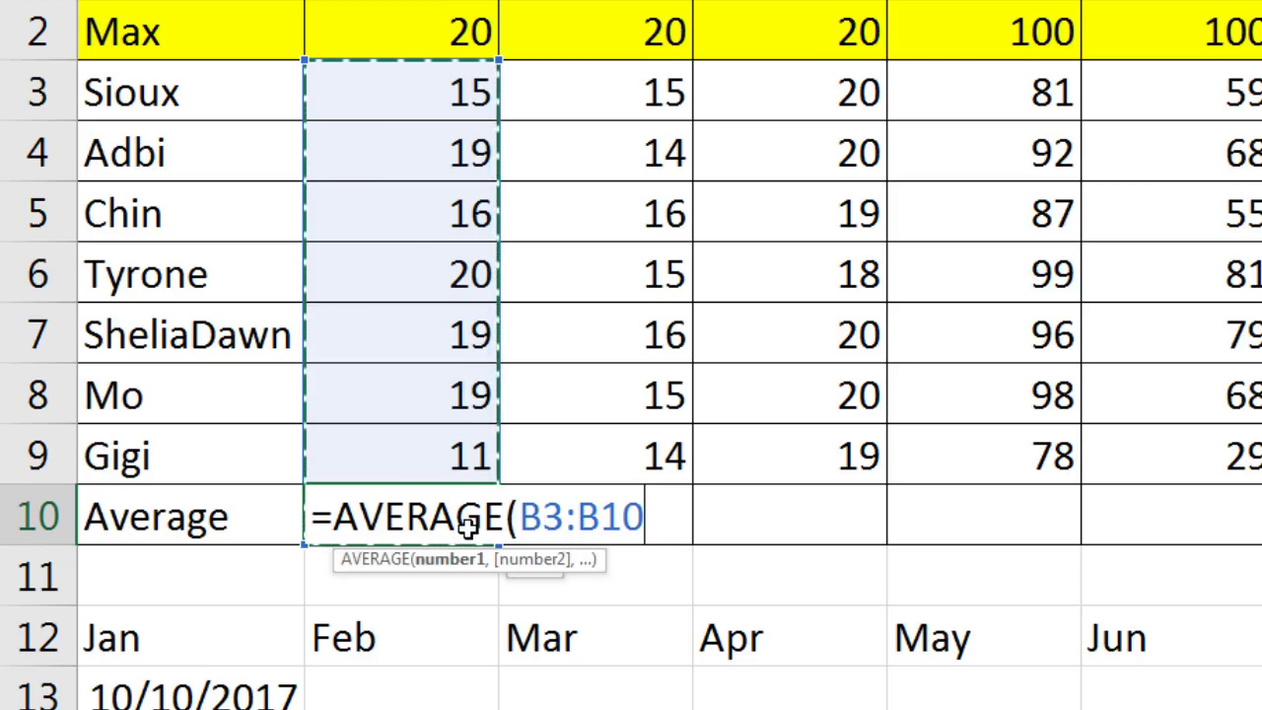
left_click_drag(467, 525, 378, 427)
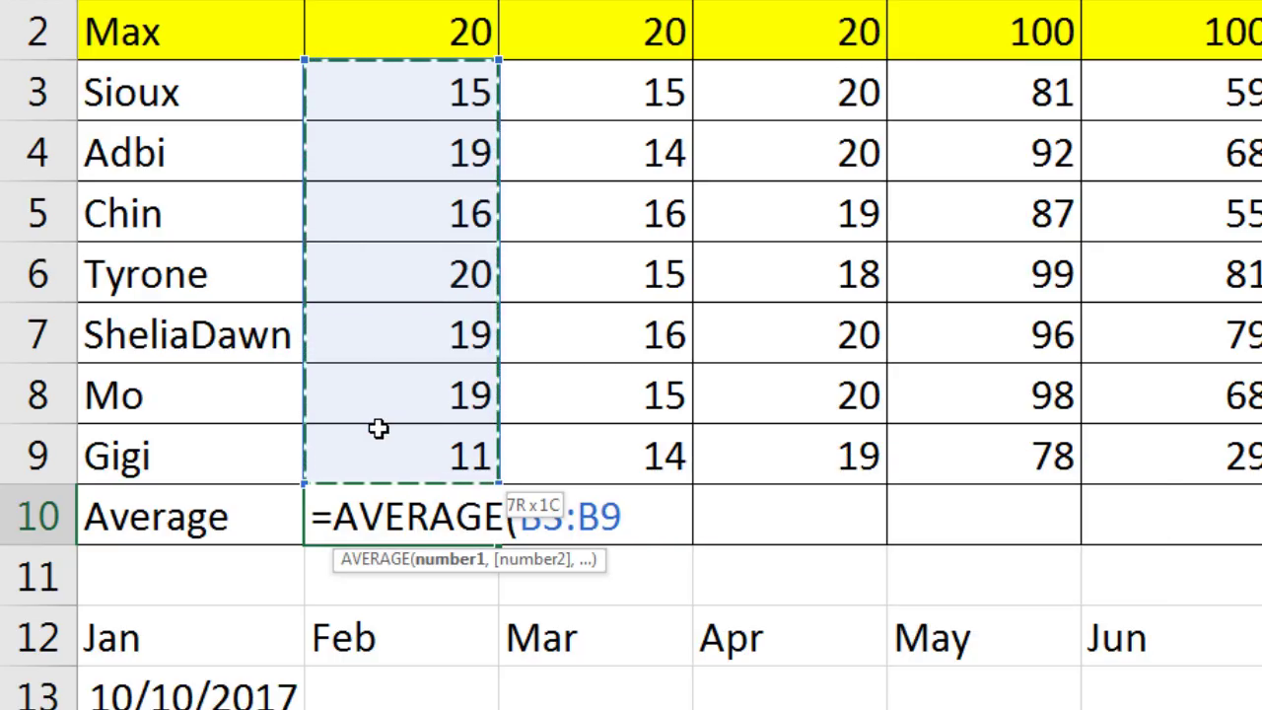
left_click_drag(378, 428, 379, 428)
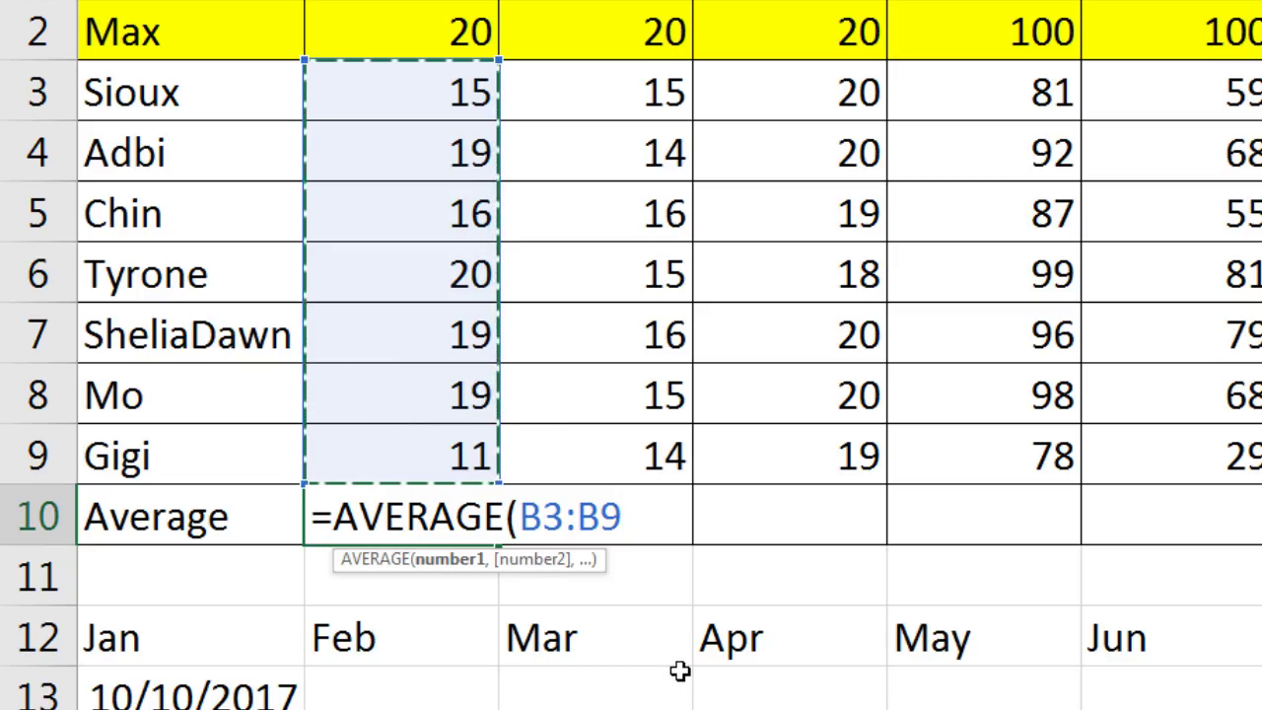
type(")")
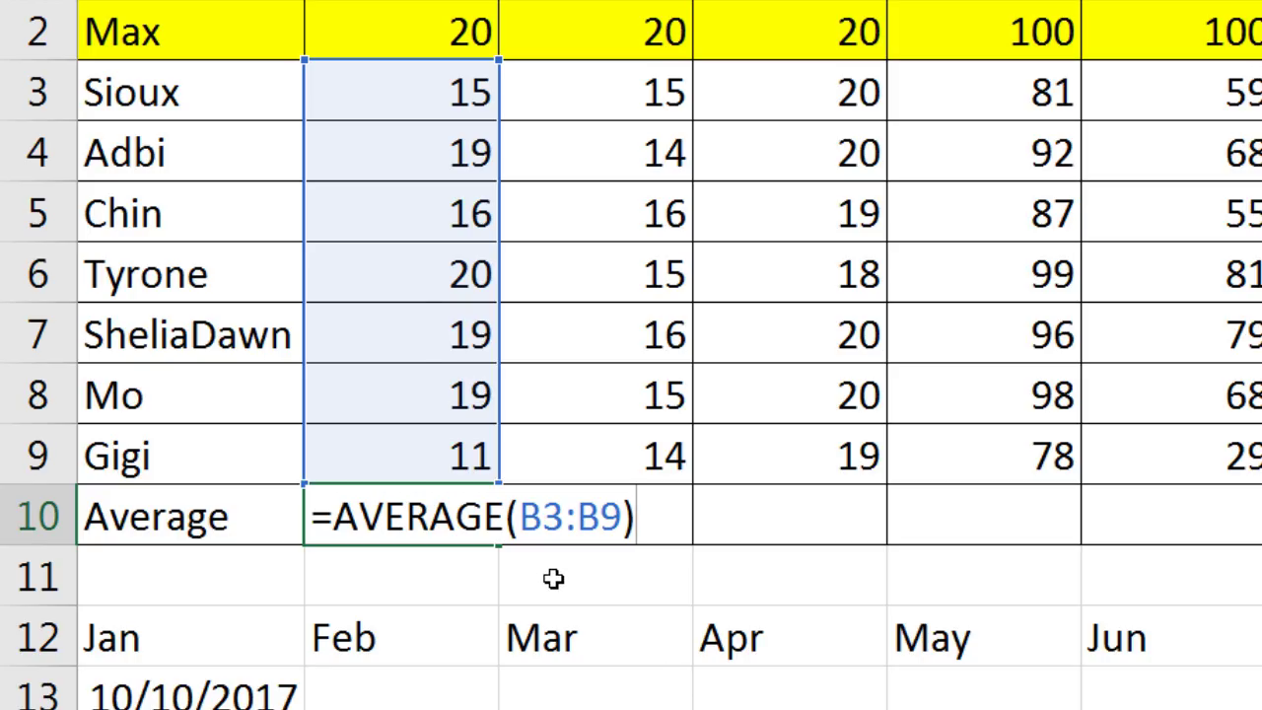
key("ctrl+Return")
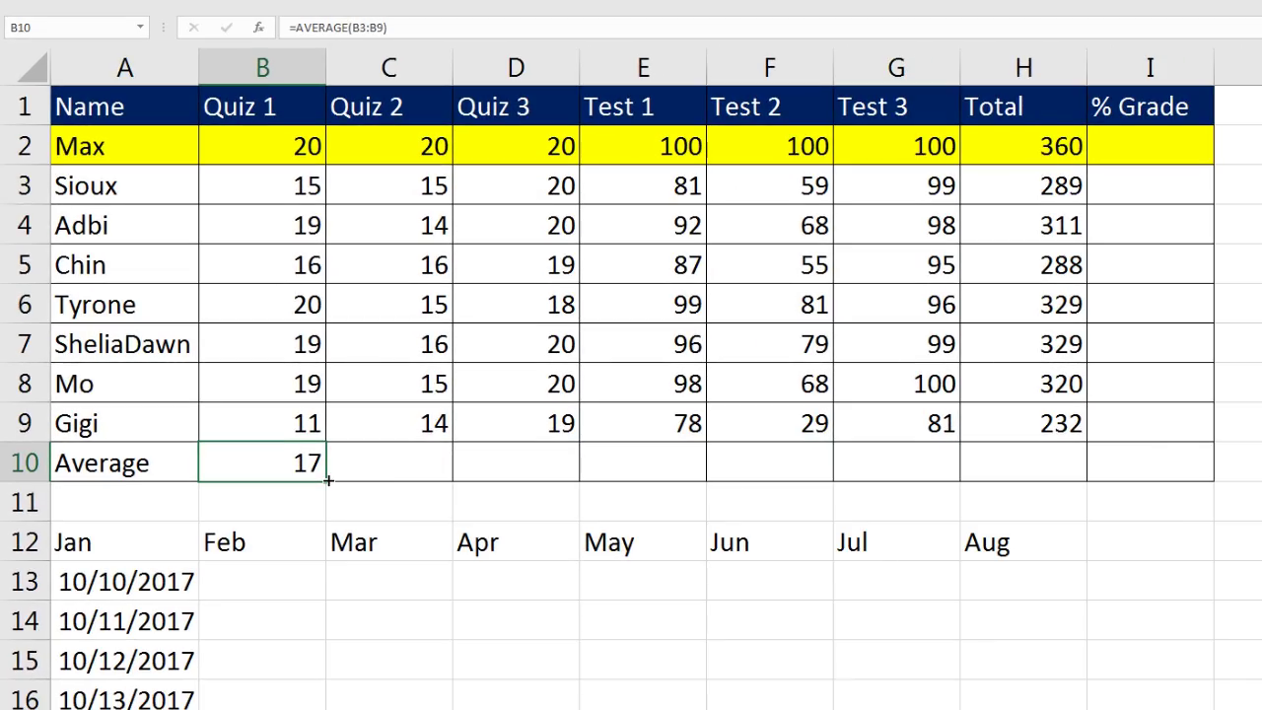
Copy the average formula from B10 across through G10, and check the copied formula in G10.
left_click_drag(327, 480, 924, 469)
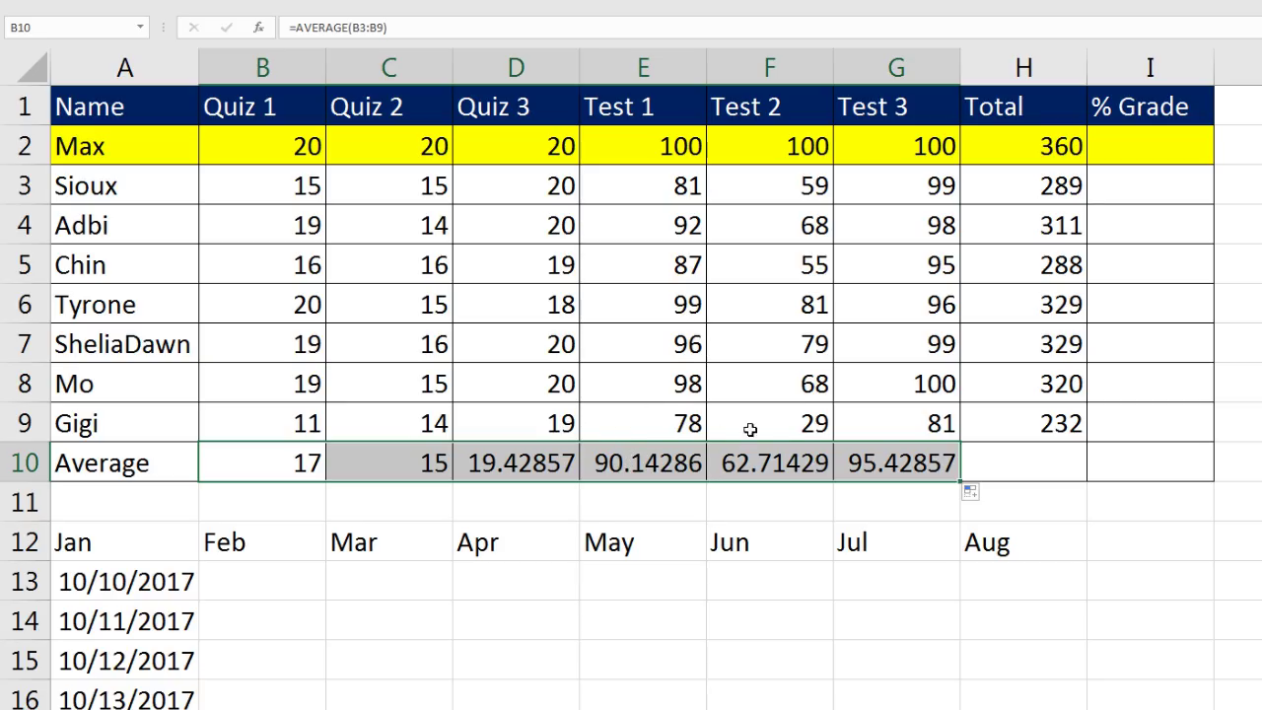
left_click(896, 464)
key("F2")
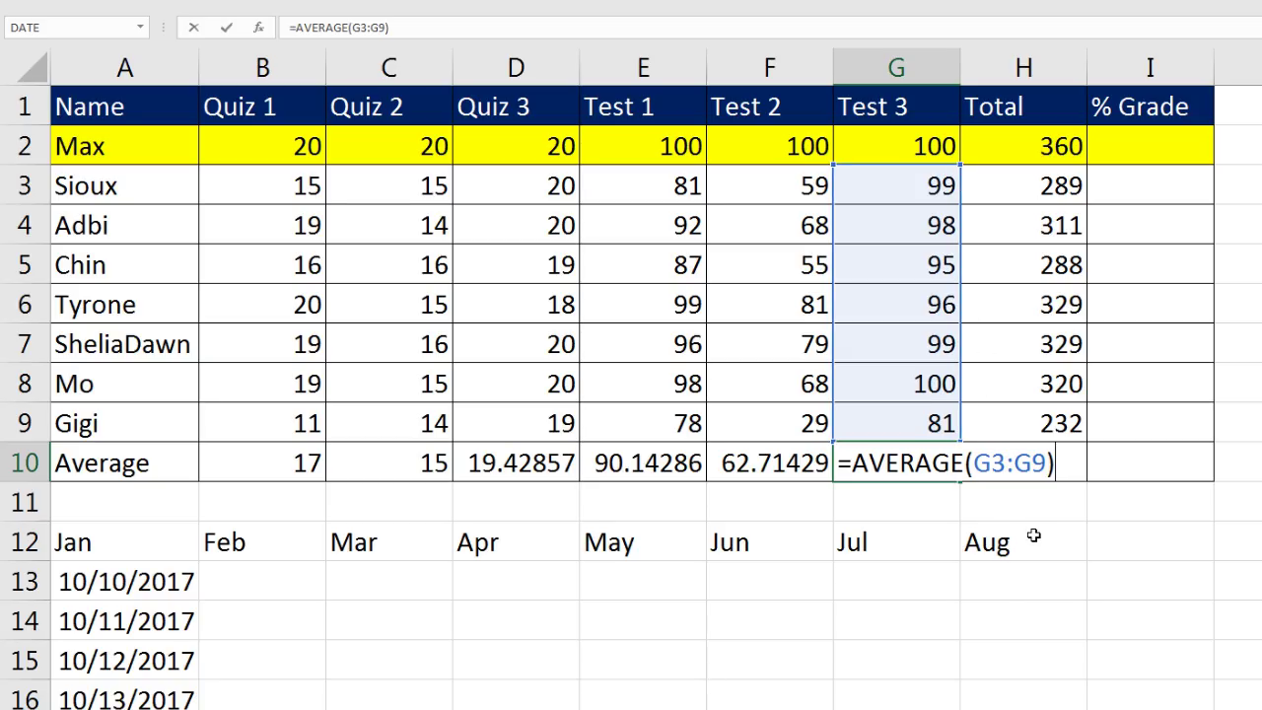
key("Return")
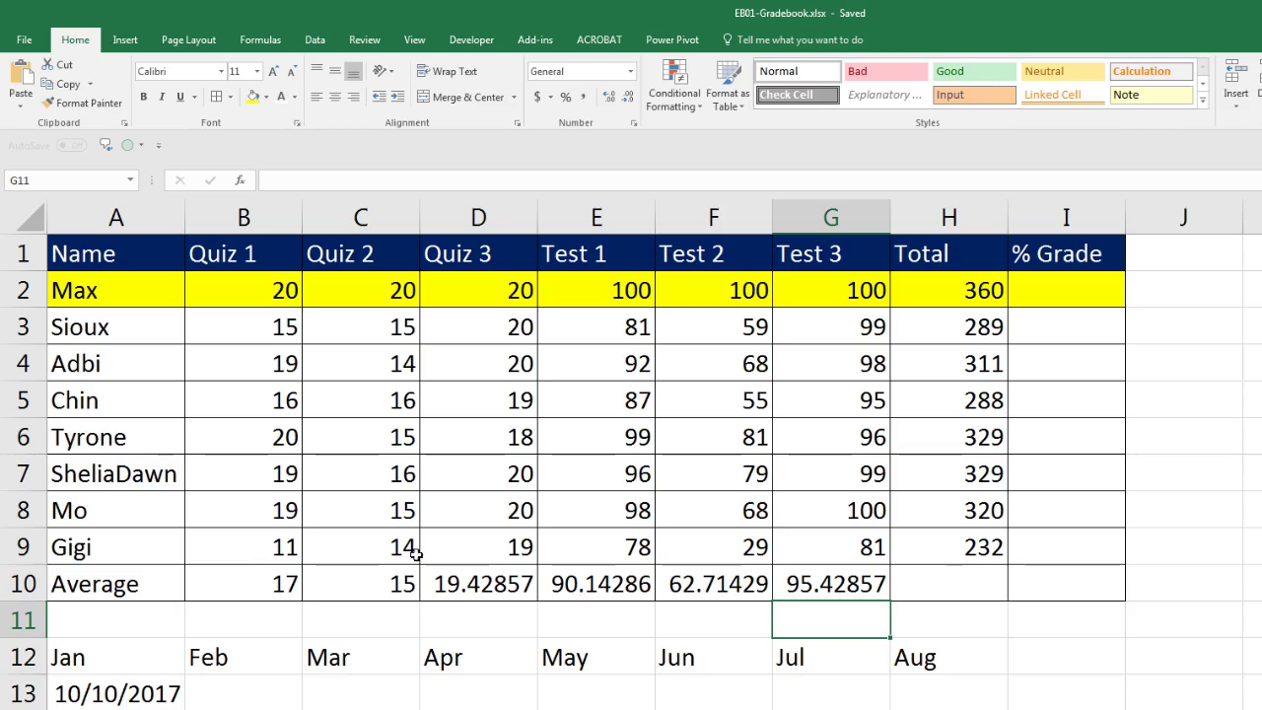
Examine the AVERAGE formulas in row 10 one by one from B10 through G10, checking which score range each references.
left_click(253, 579)
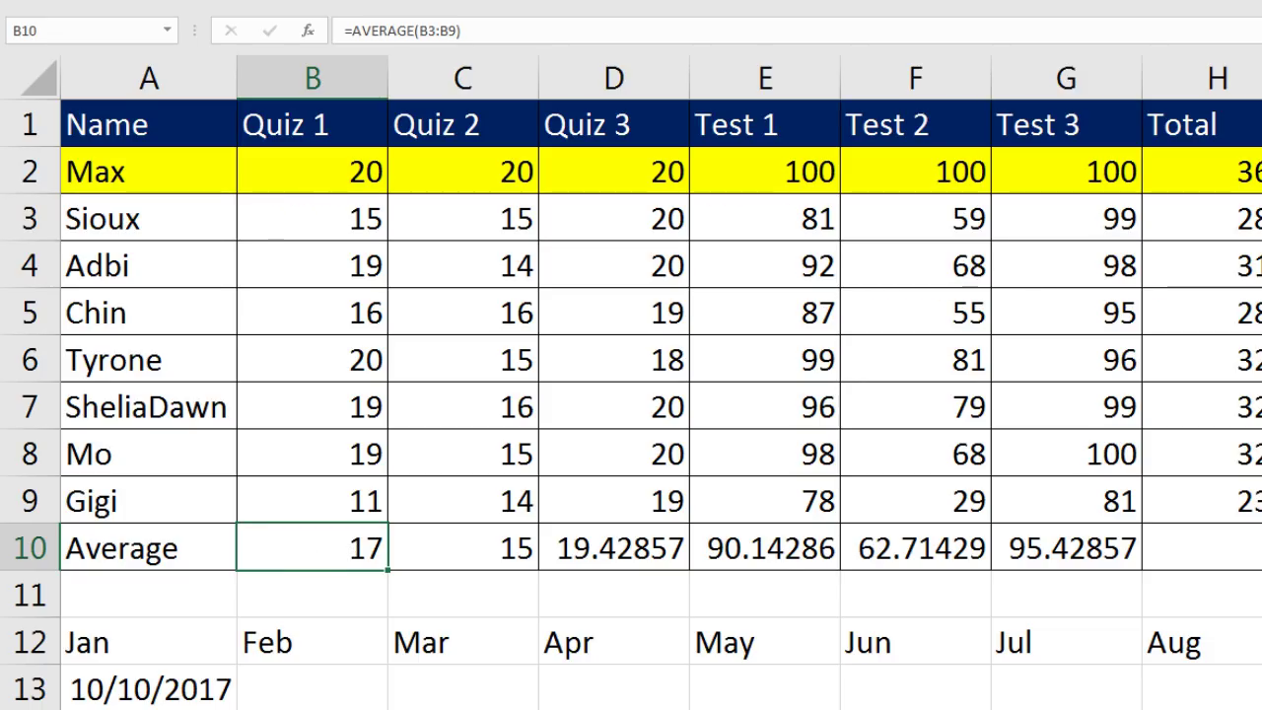
key("F2")
key("F2")
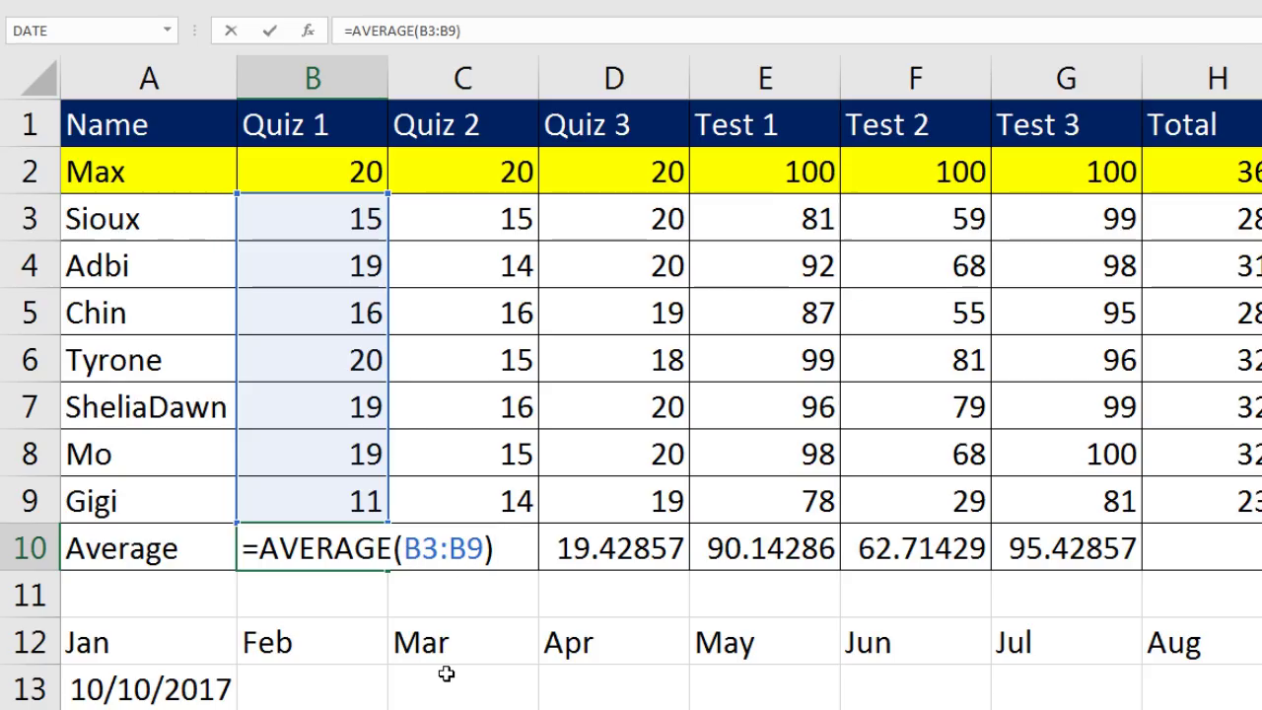
key("Tab")
key("F2")
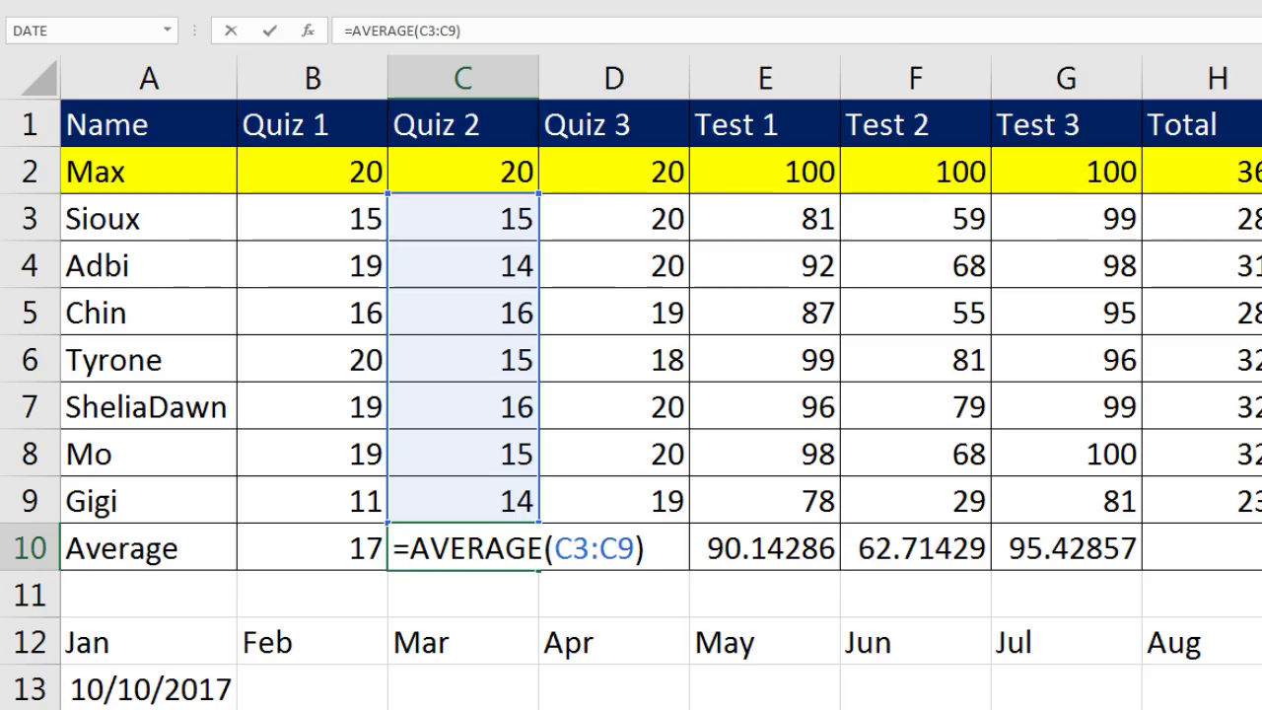
key("Tab")
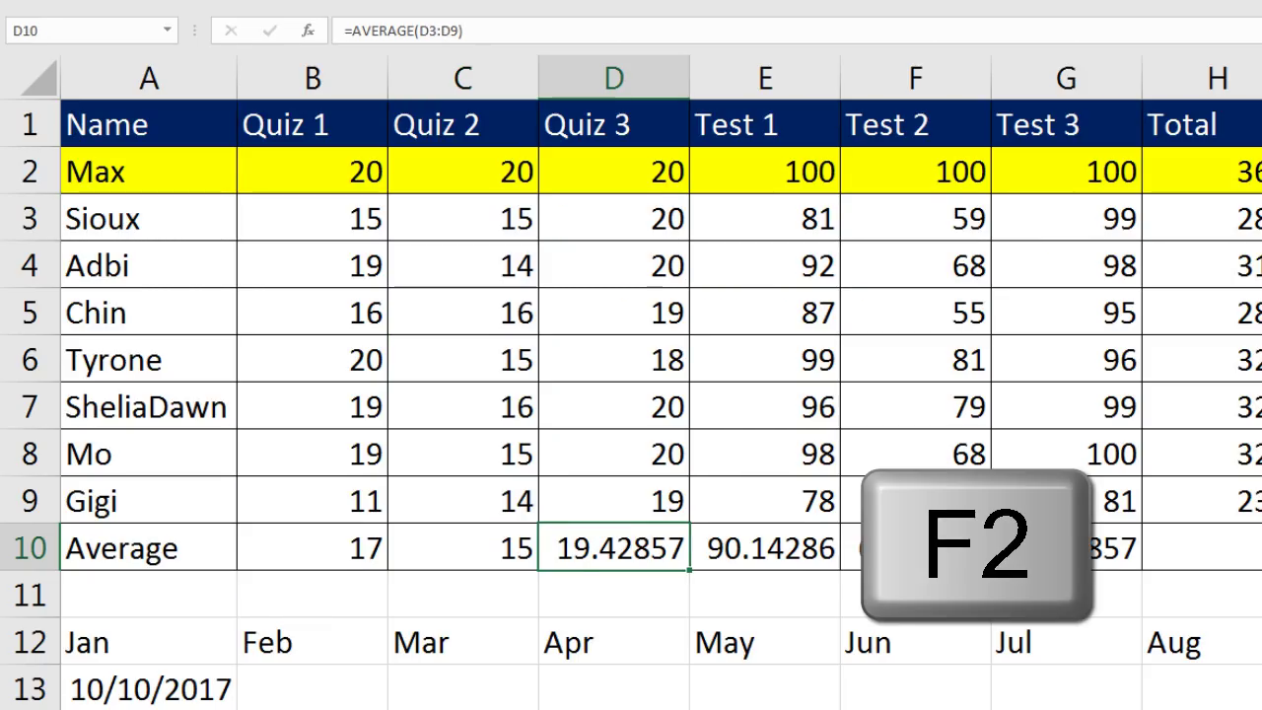
key("F2")
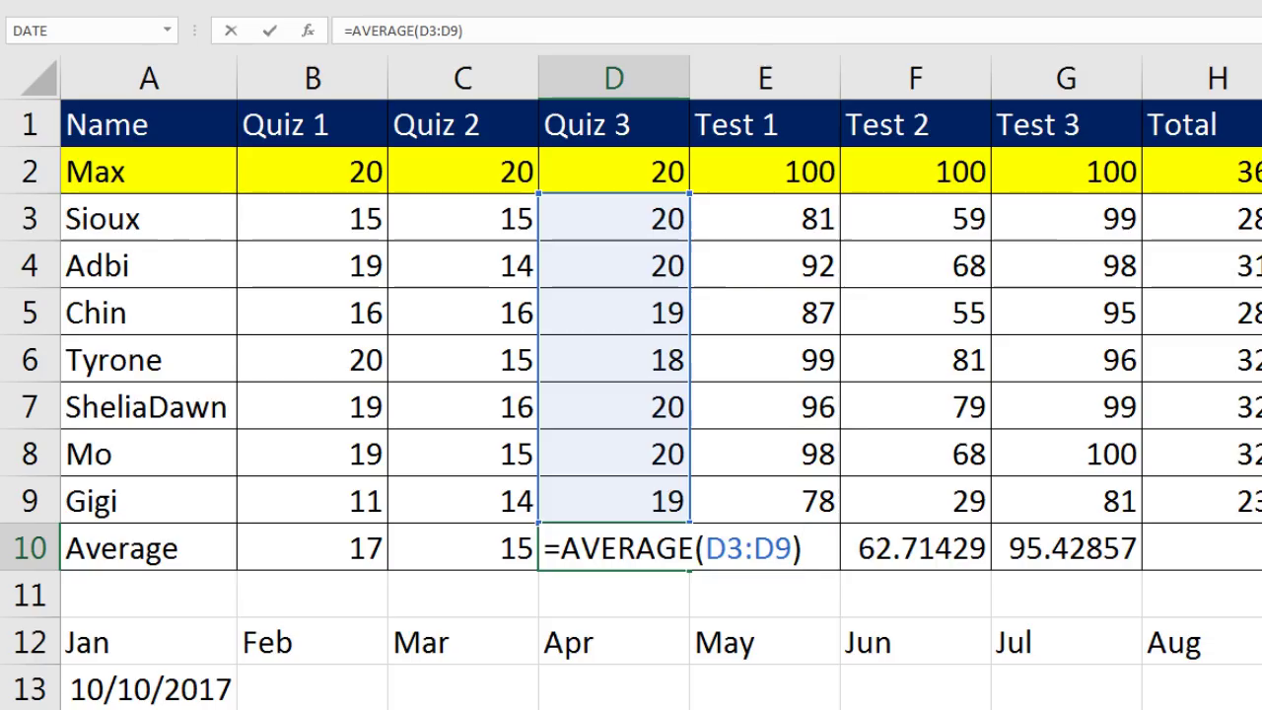
key("Tab")
key("F2")
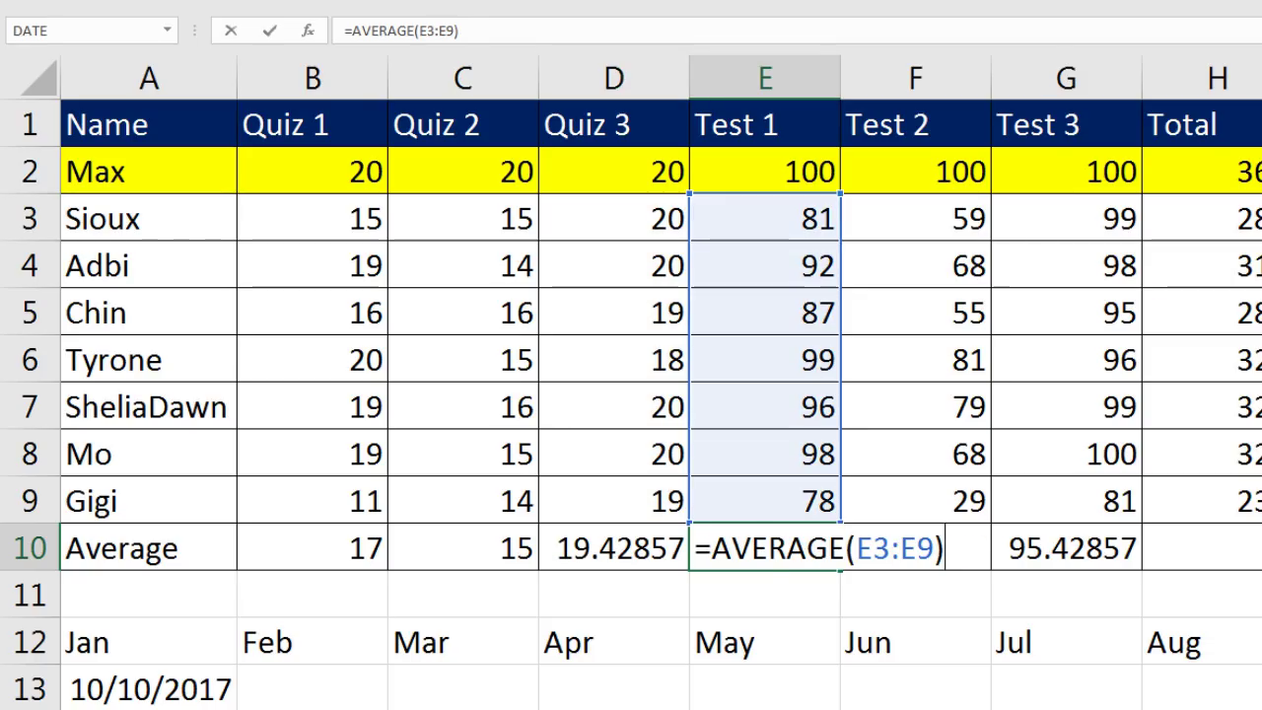
key("Tab")
key("F2")
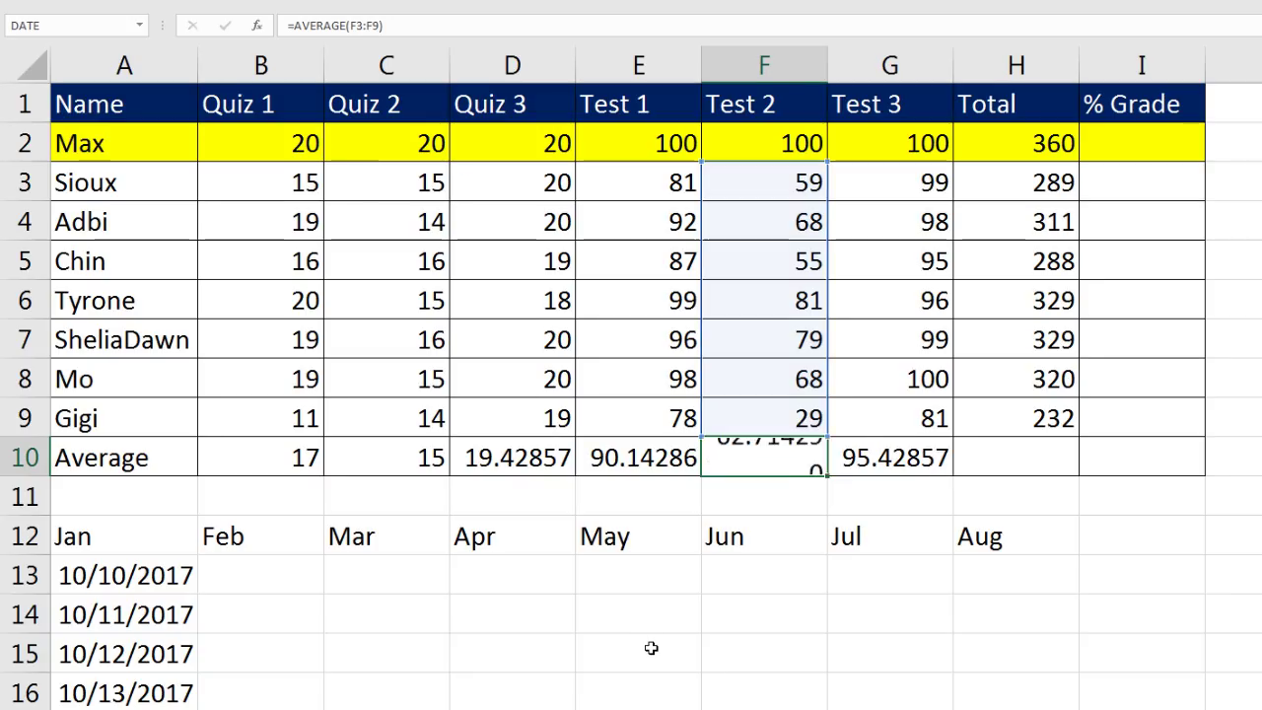
key("Tab")
key("F2")
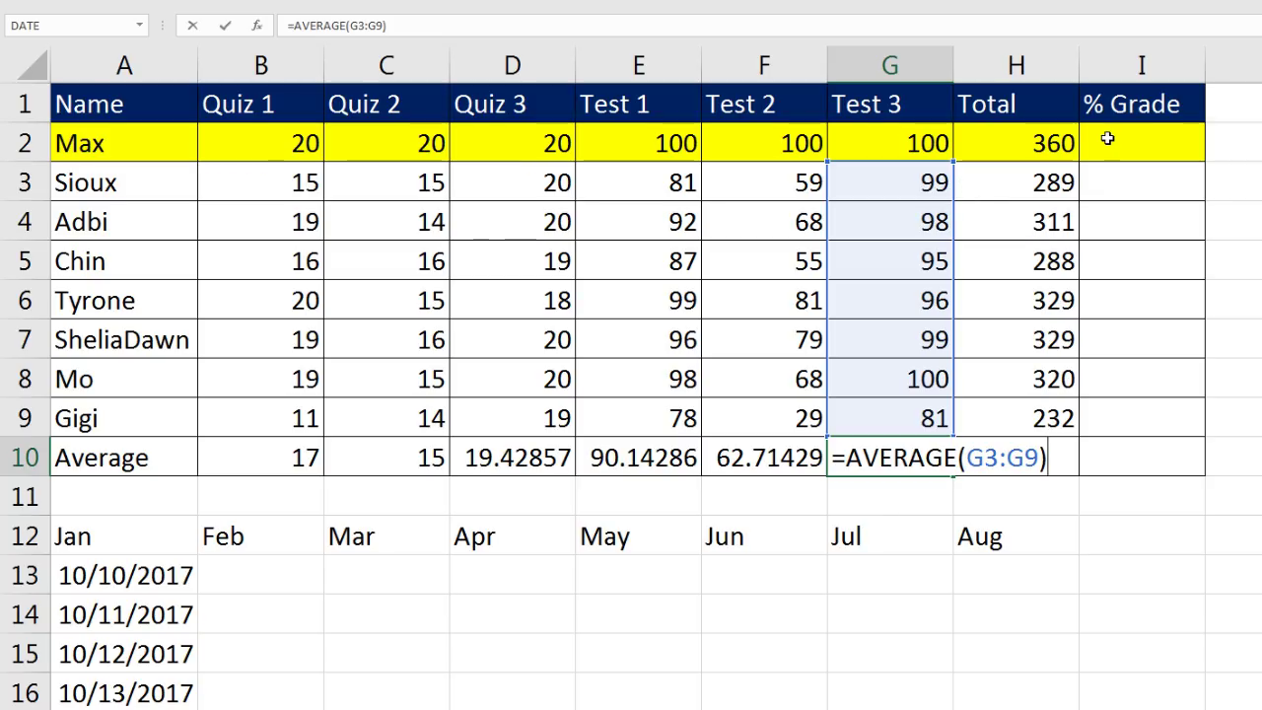
key("Return")
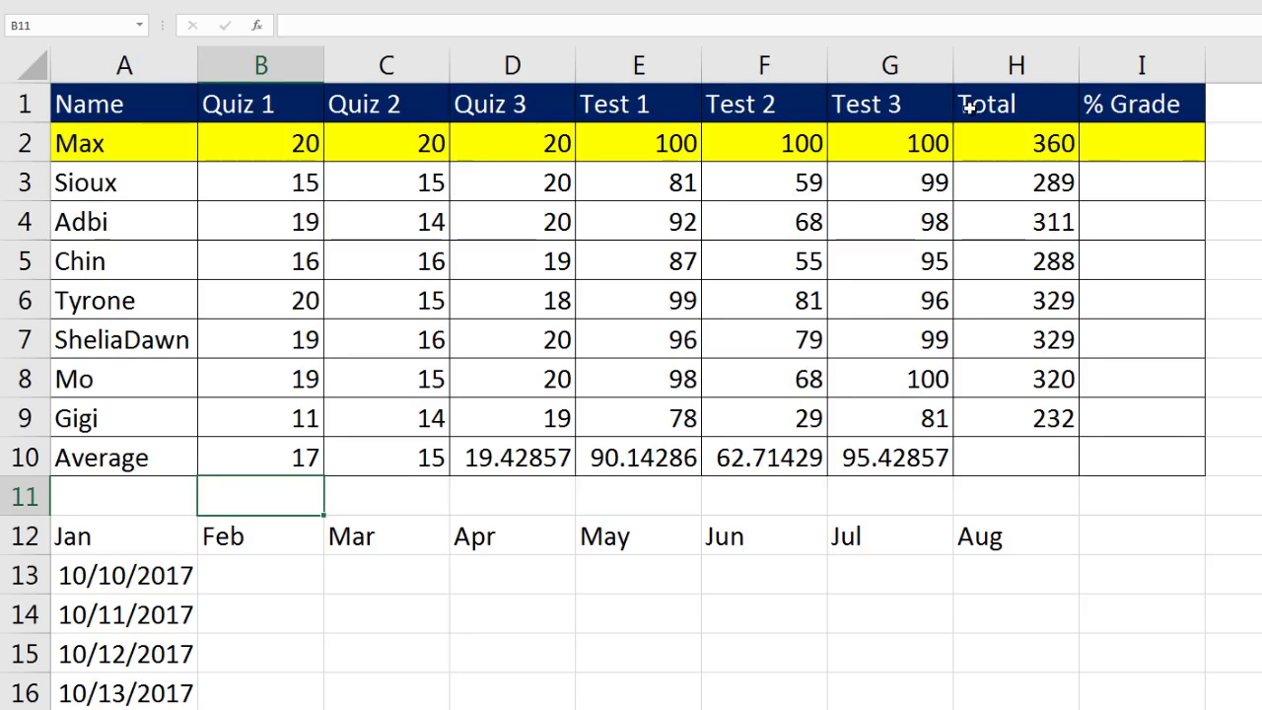
left_click(1141, 179)
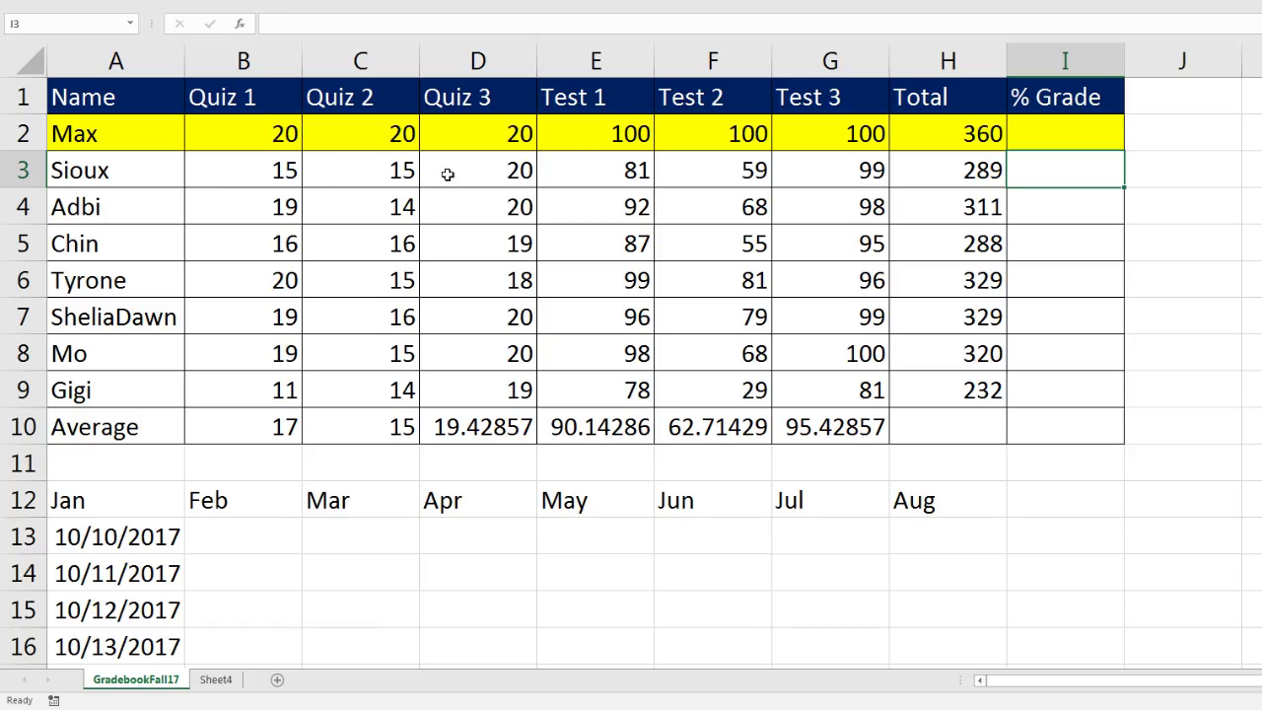
left_click(1050, 202)
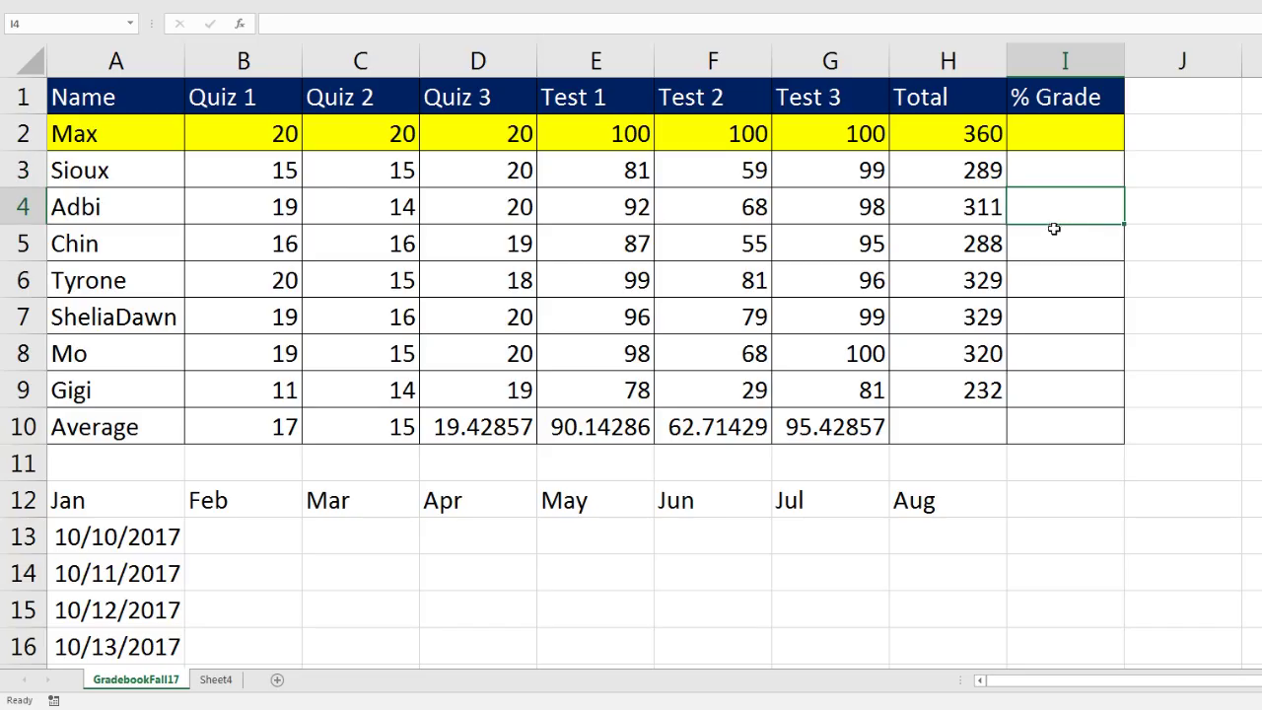
left_click(1054, 239)
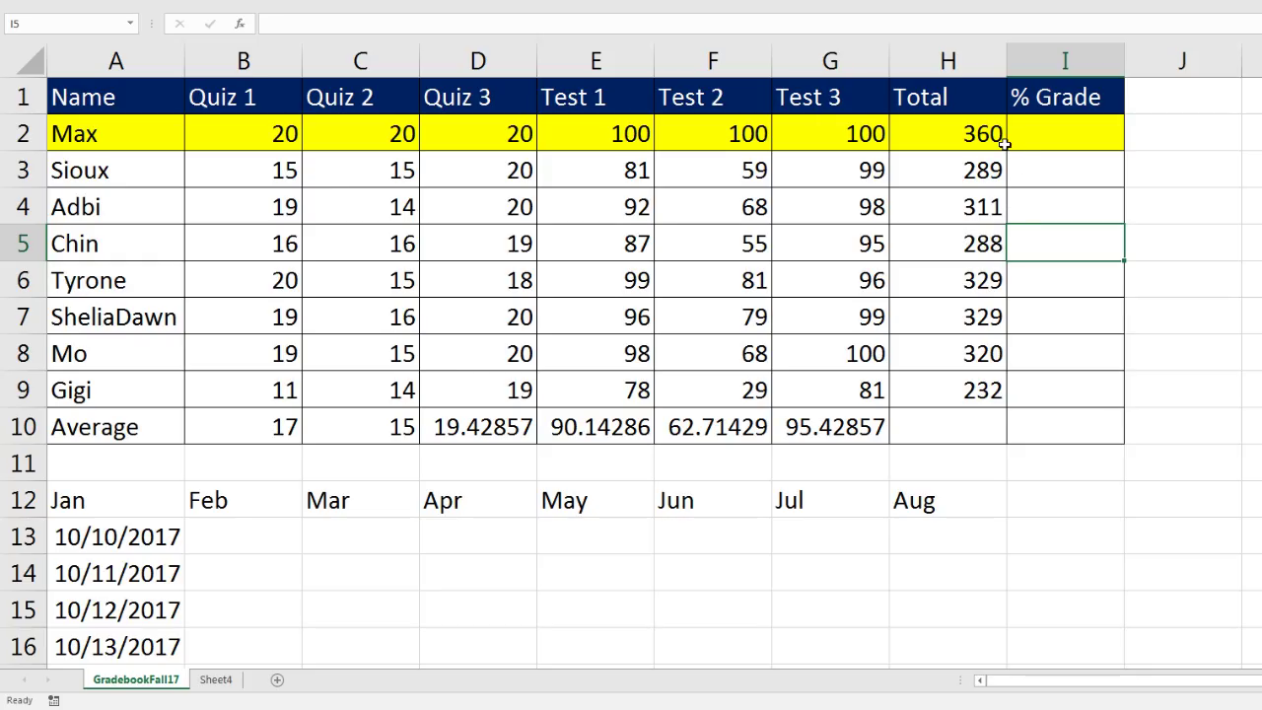
Begin the % Grade formula in I3, trying several score and total cells as the reference before settling on H3.
left_click(1069, 169)
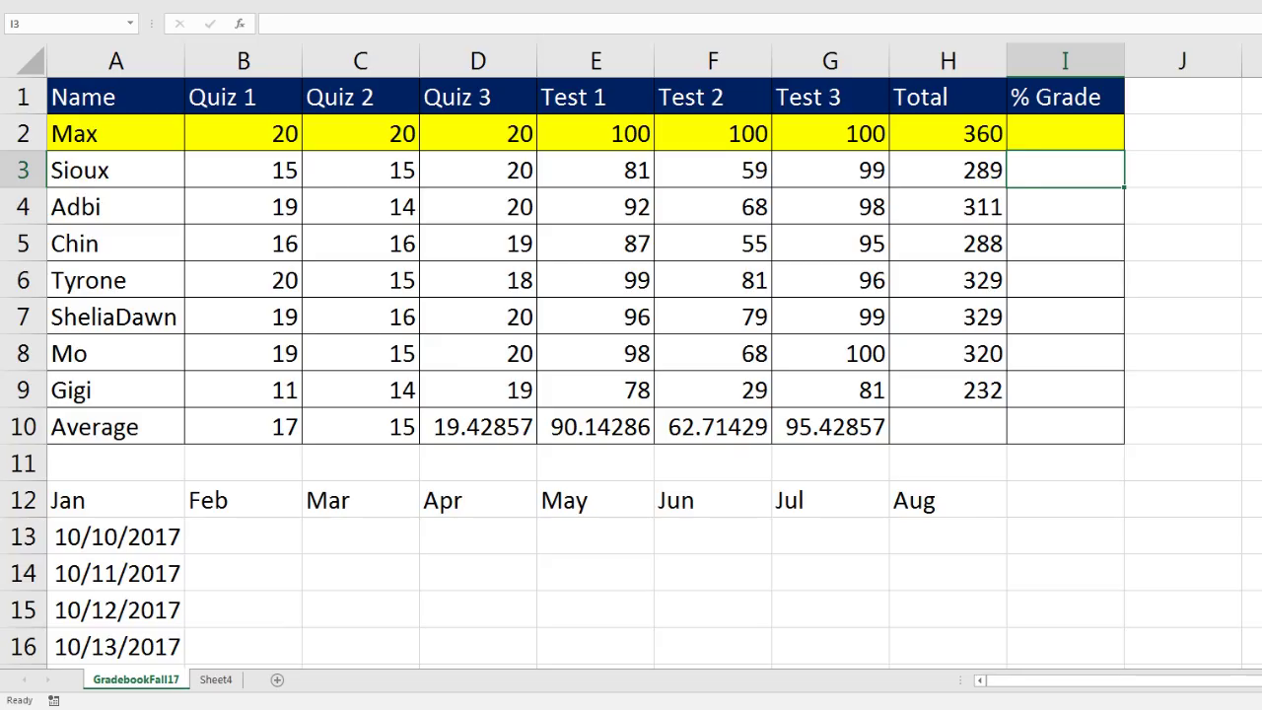
type("=")
left_click(690, 205)
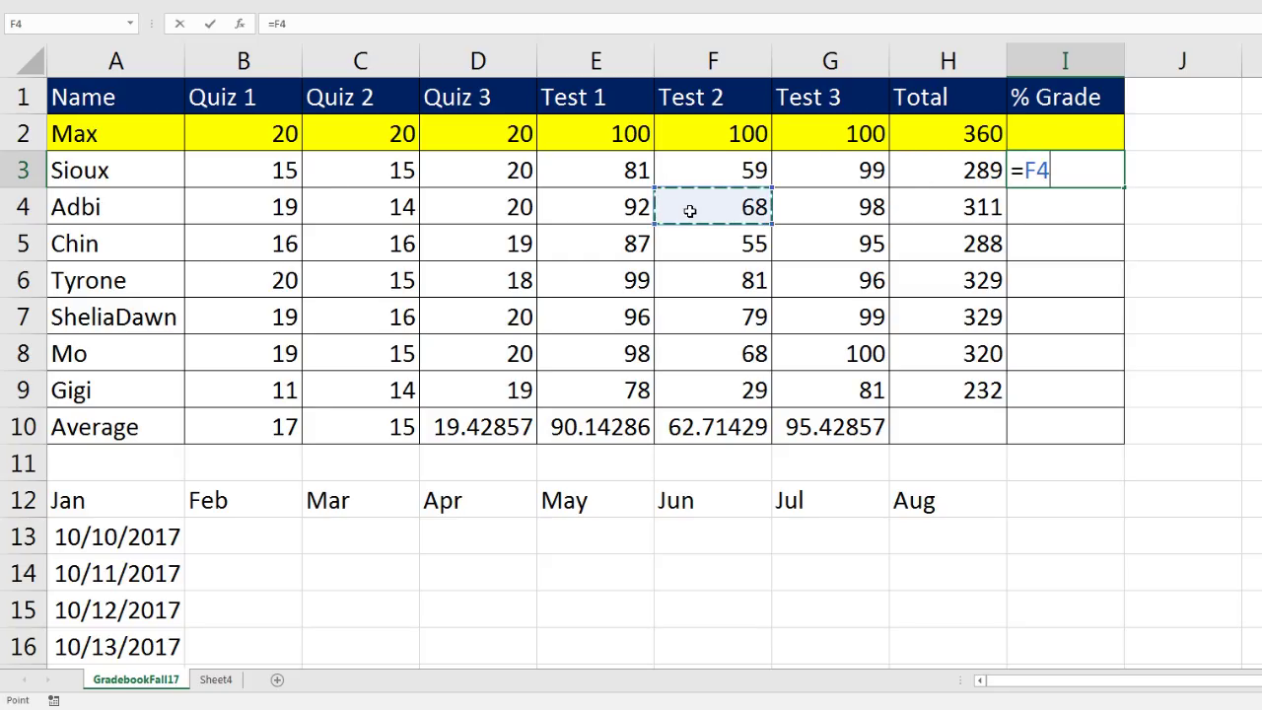
left_click(831, 277)
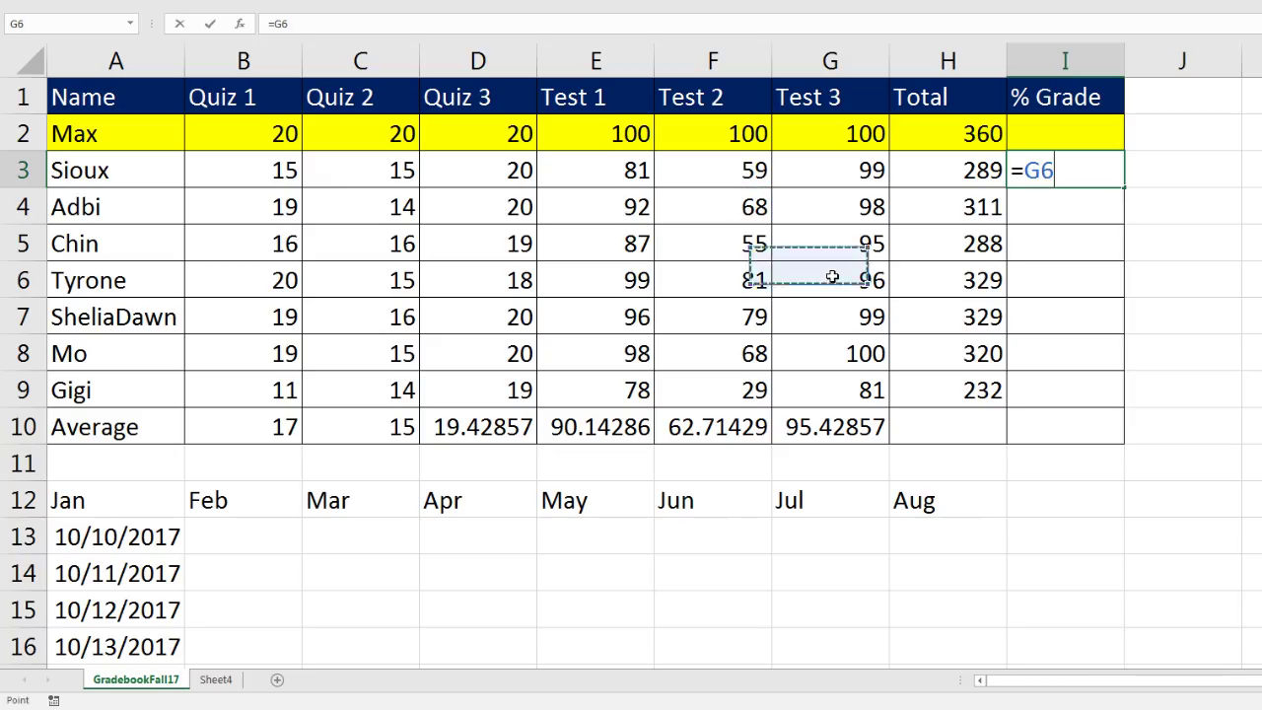
left_click(934, 282)
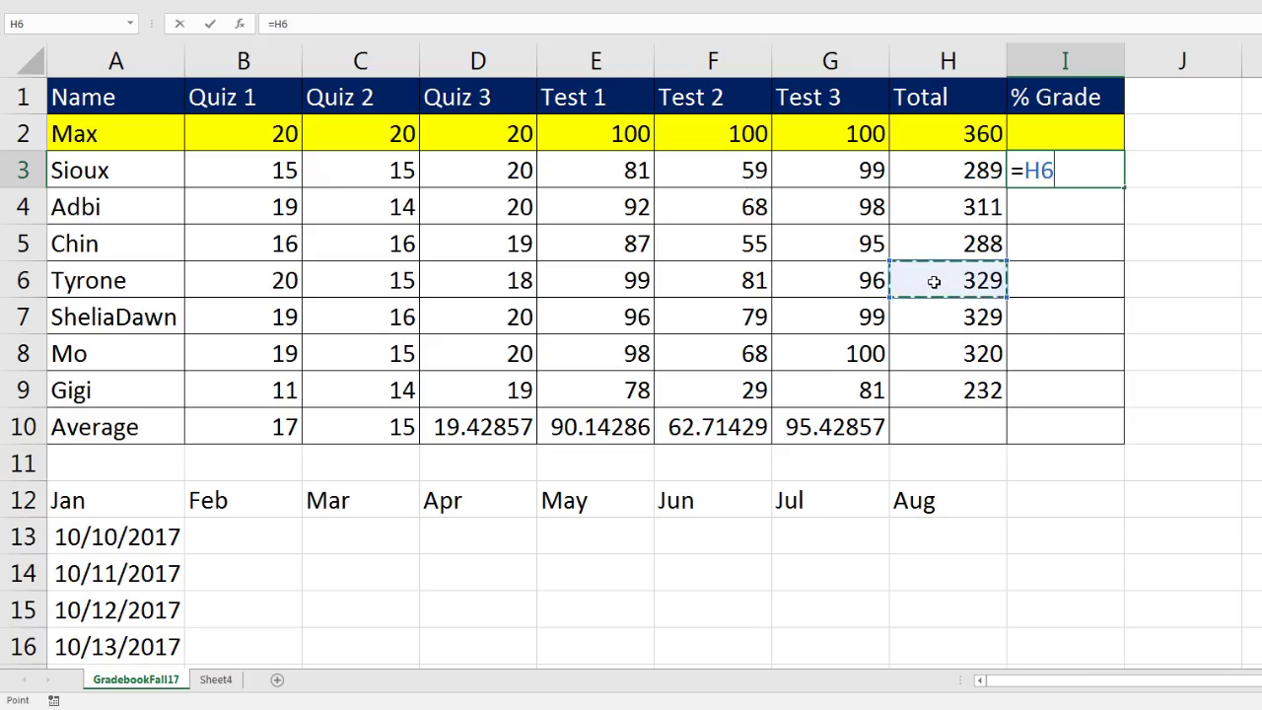
left_click(846, 208)
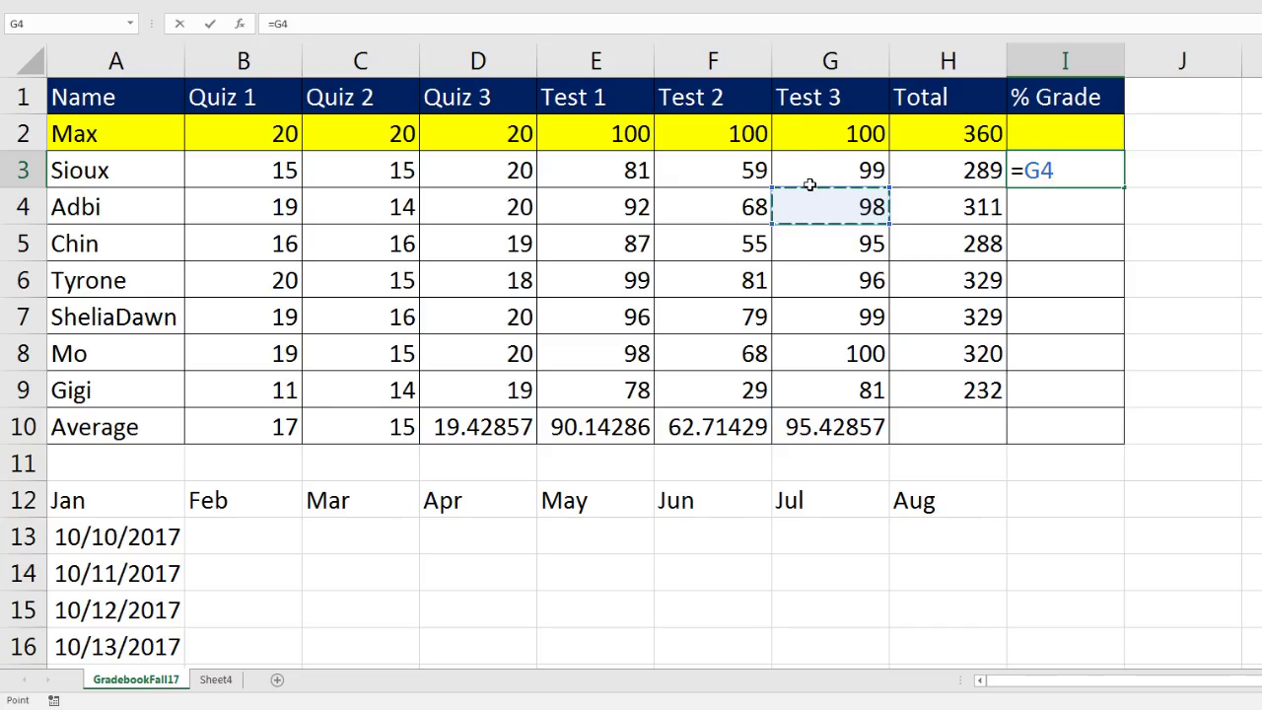
left_click(940, 168)
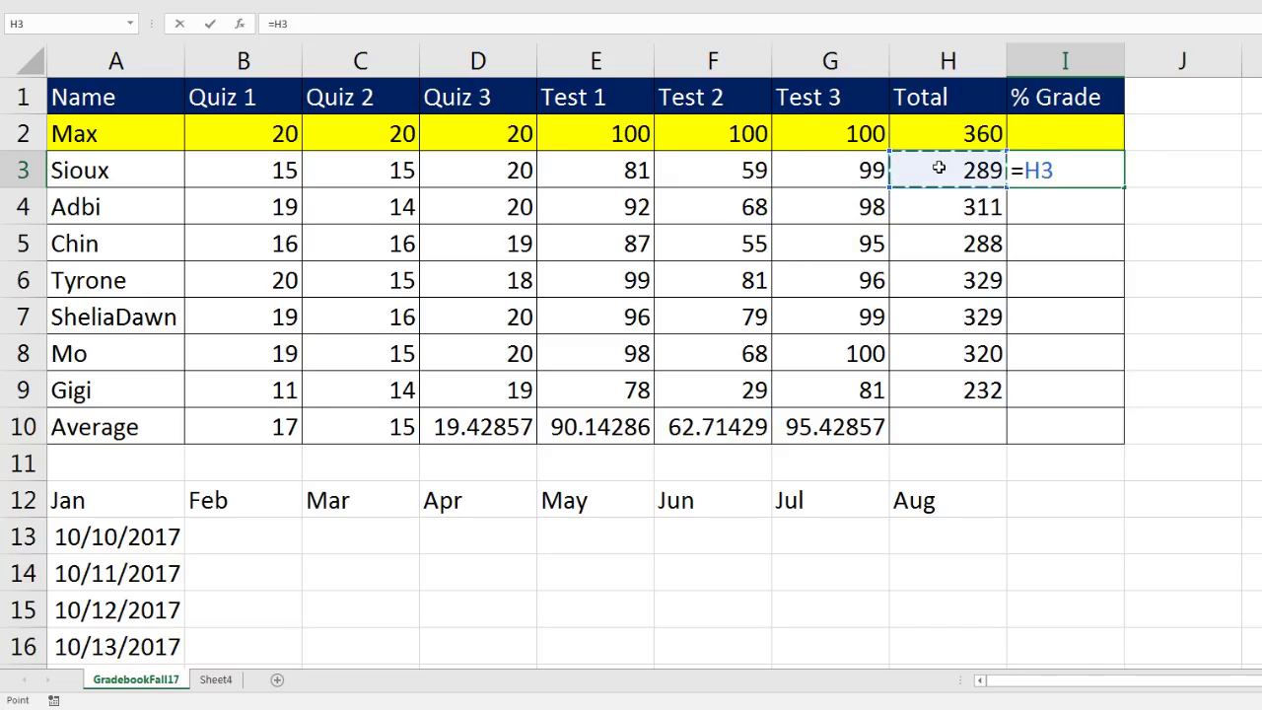
left_click(850, 182)
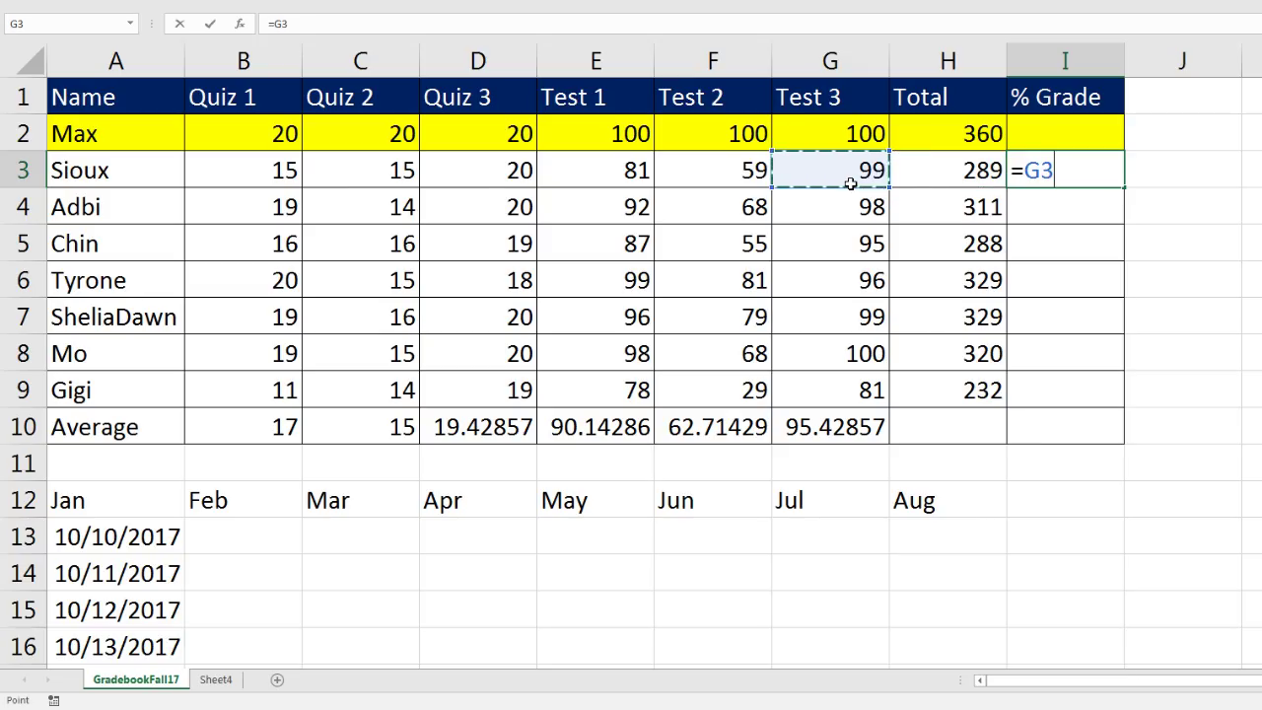
left_click(966, 177)
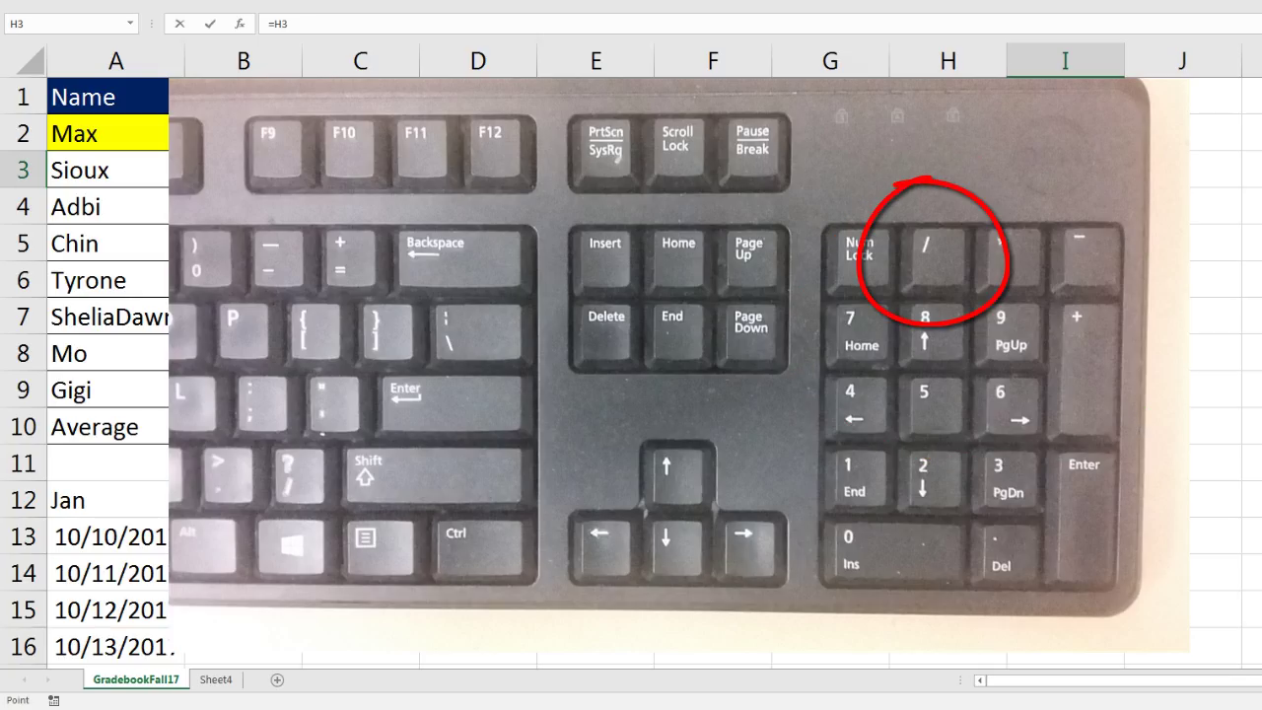
Complete the % Grade formula in I3 as =H3/H2, dividing the student's total by the maximum total.
type("/")
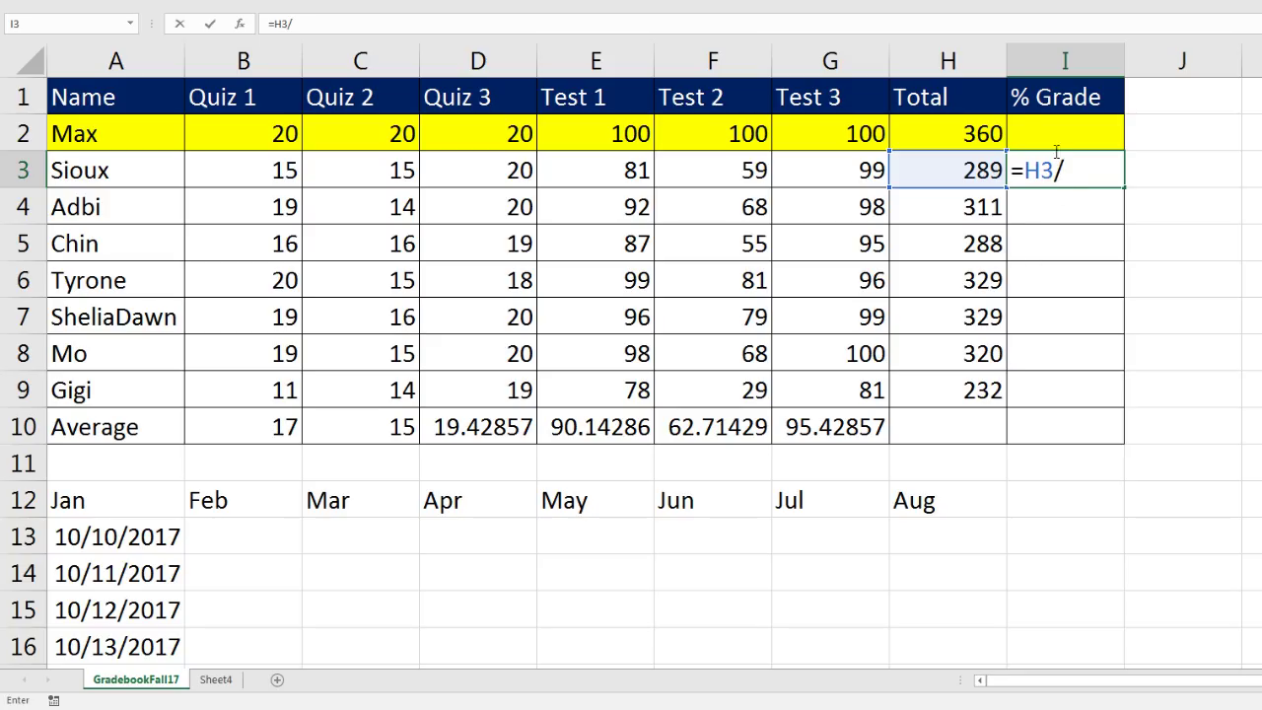
left_click(980, 131)
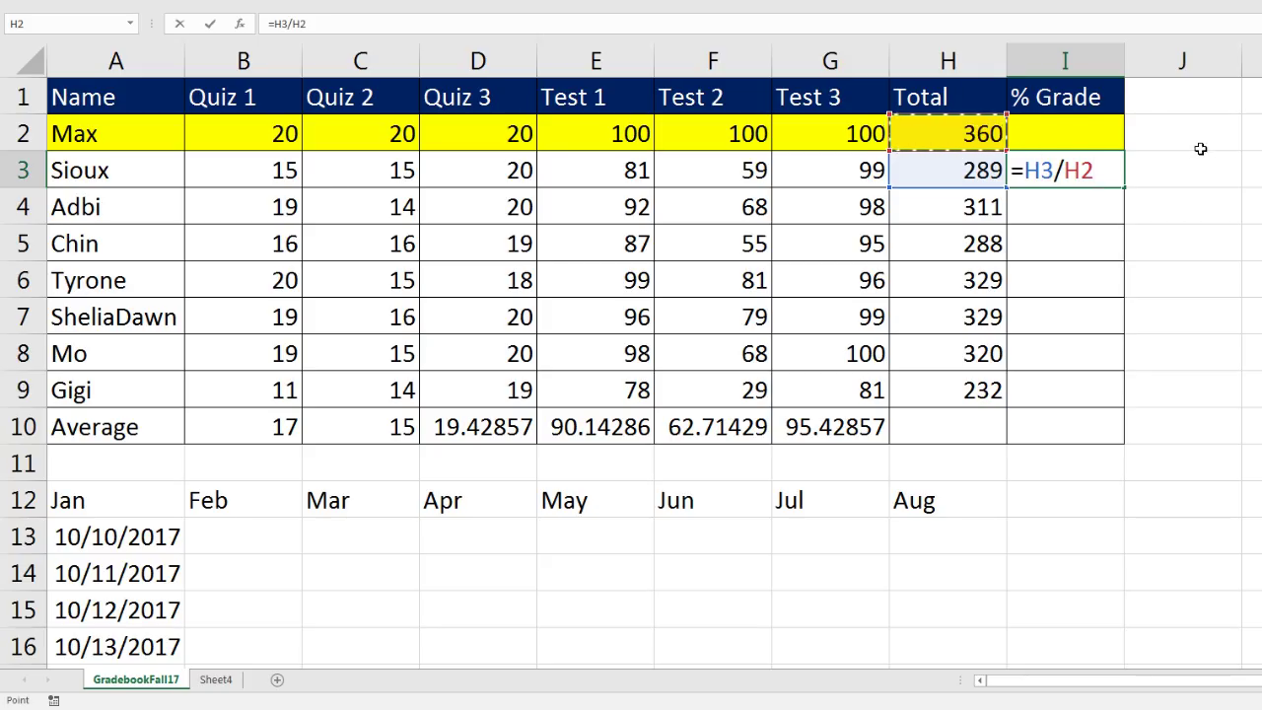
key("Return")
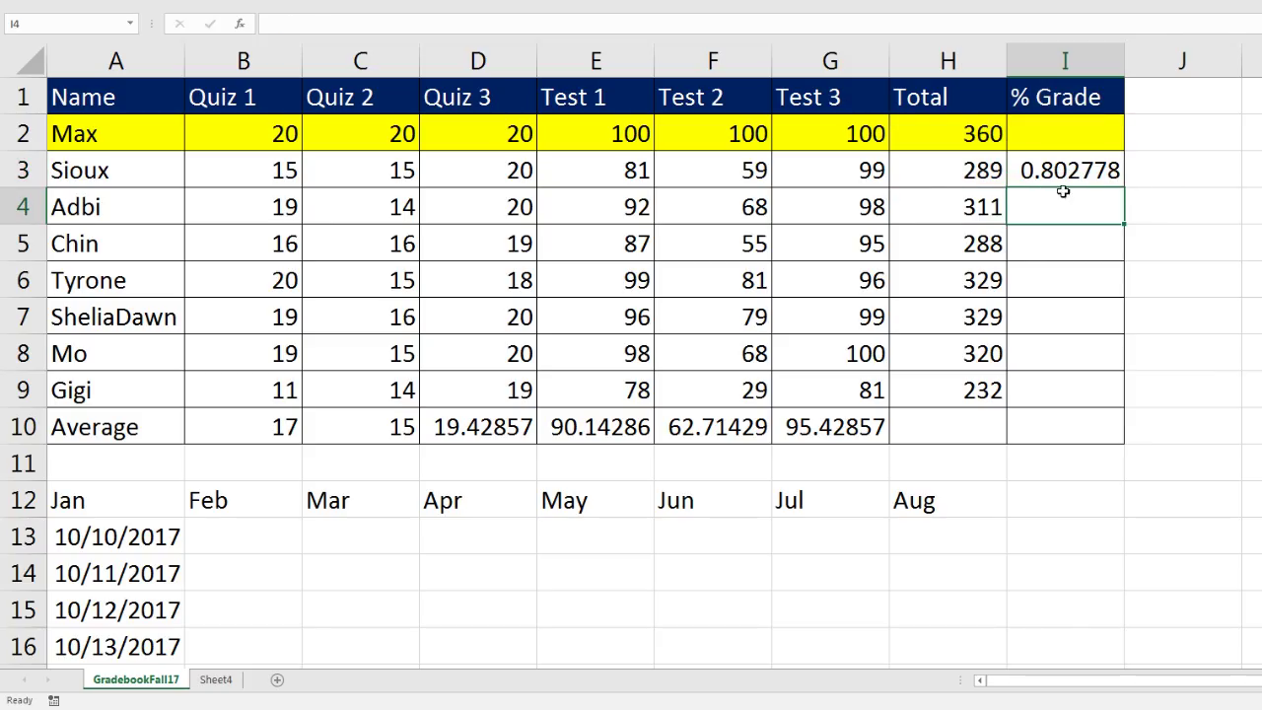
left_click(960, 175)
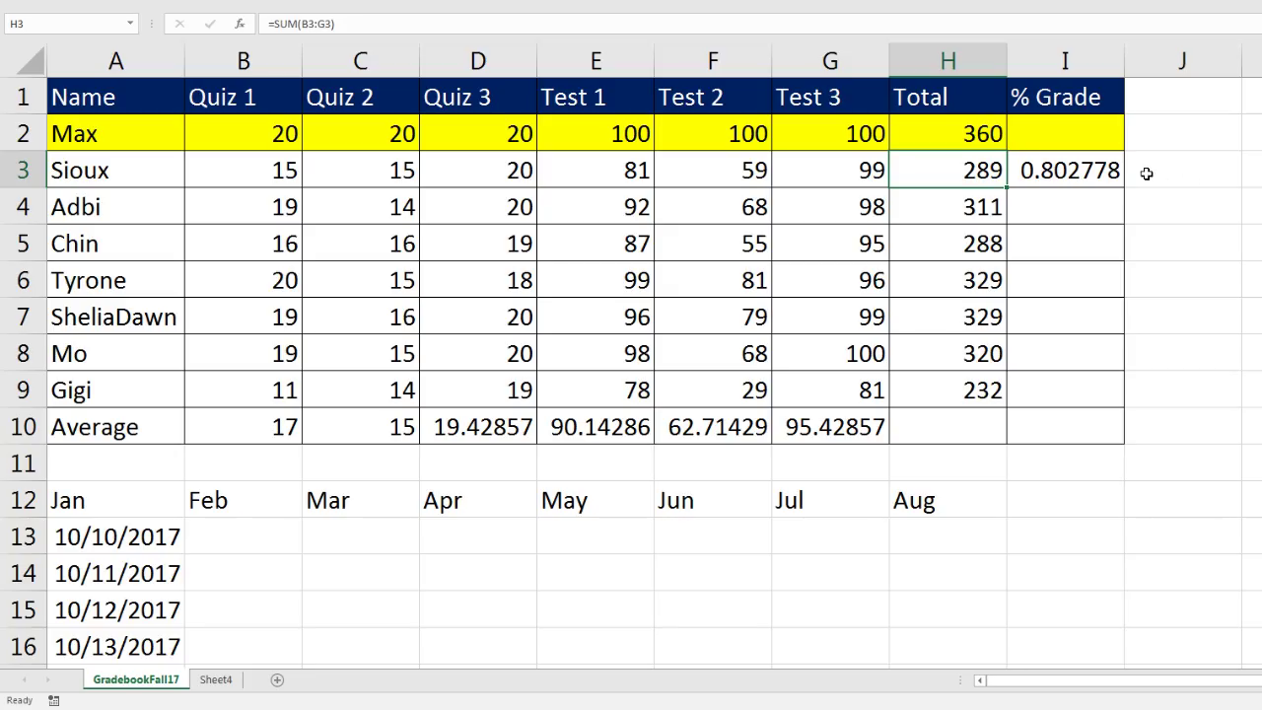
left_click(1046, 207)
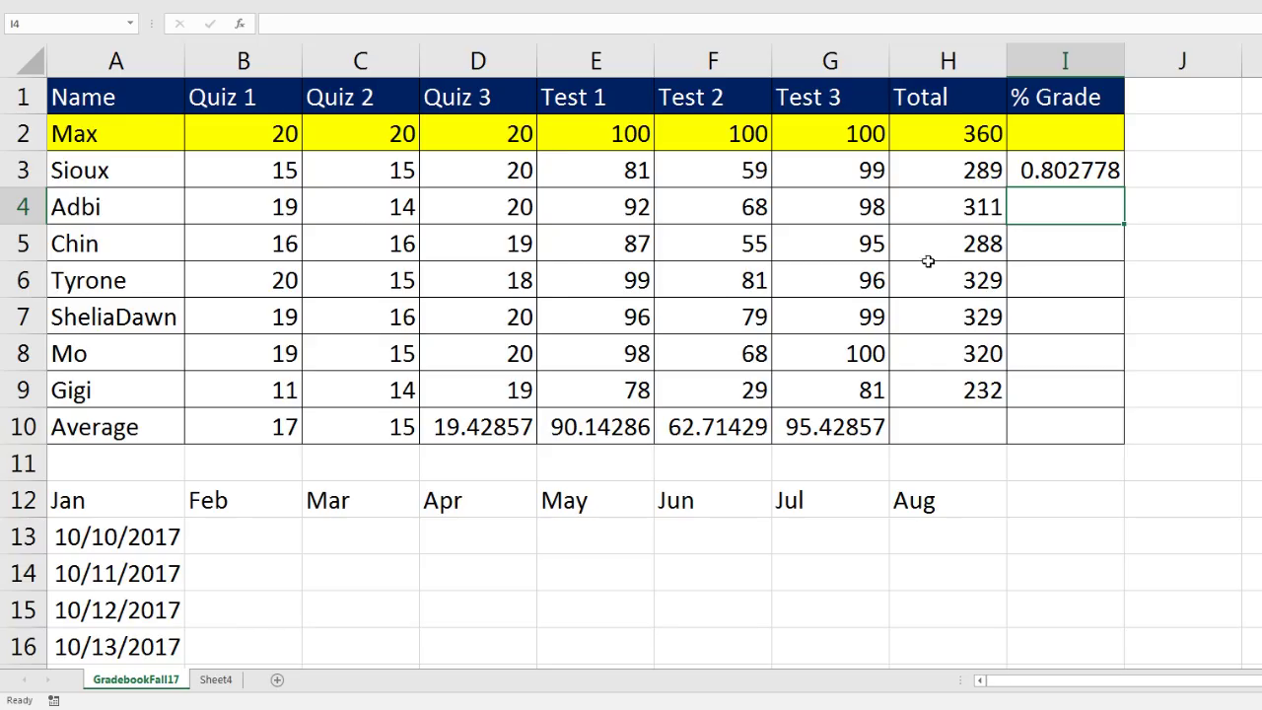
Correct the misspelled student name in A4 by swapping its second and third letters.
left_click(101, 217)
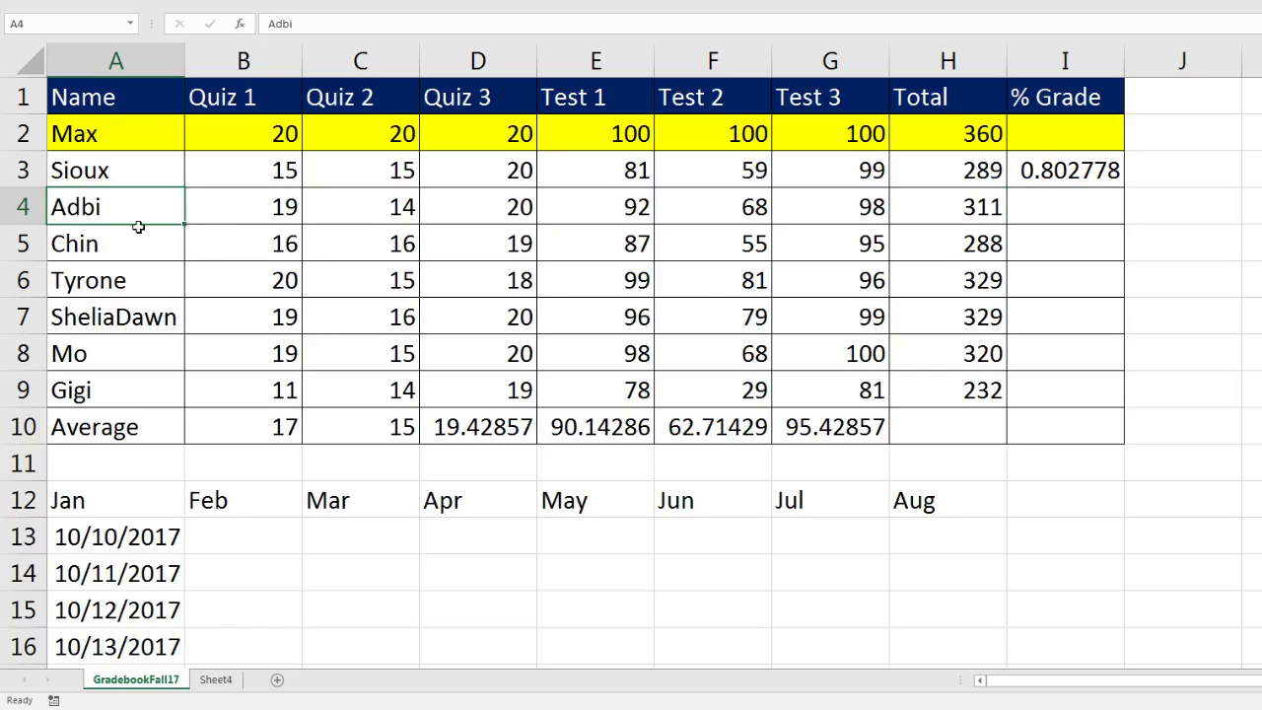
key("F2")
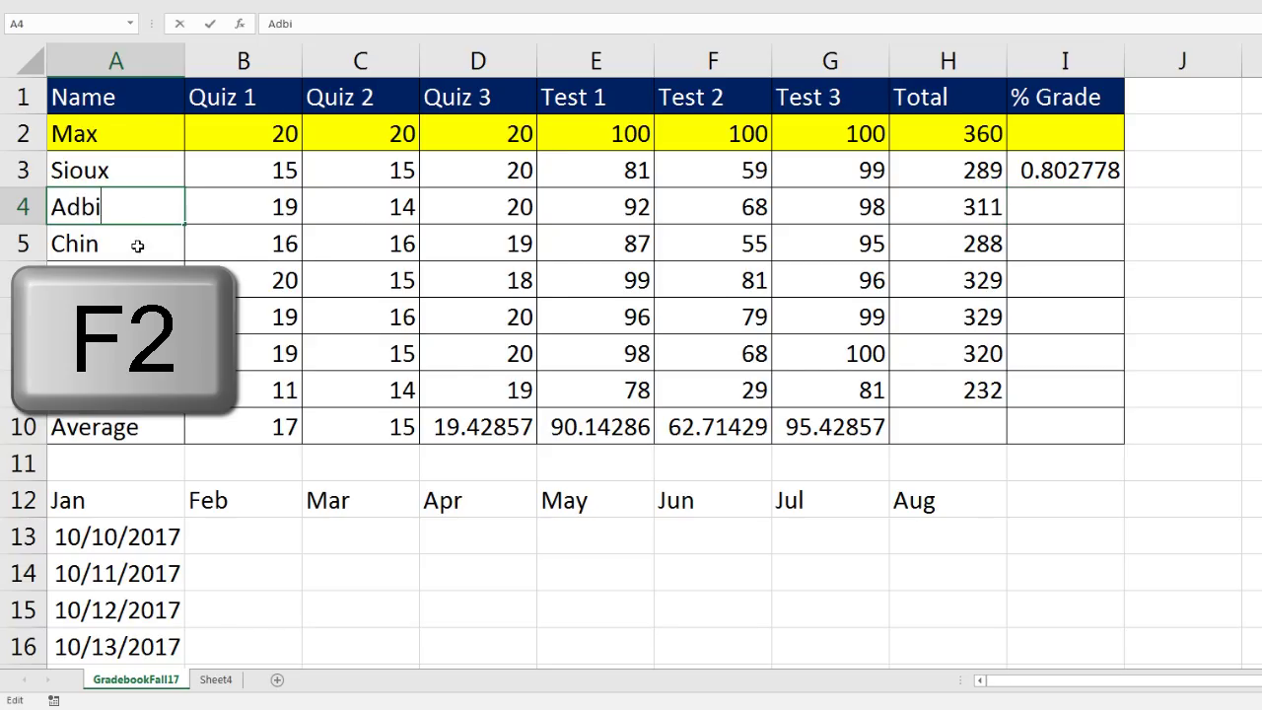
key("BackSpace")
key("BackSpace")
key("BackSpace")
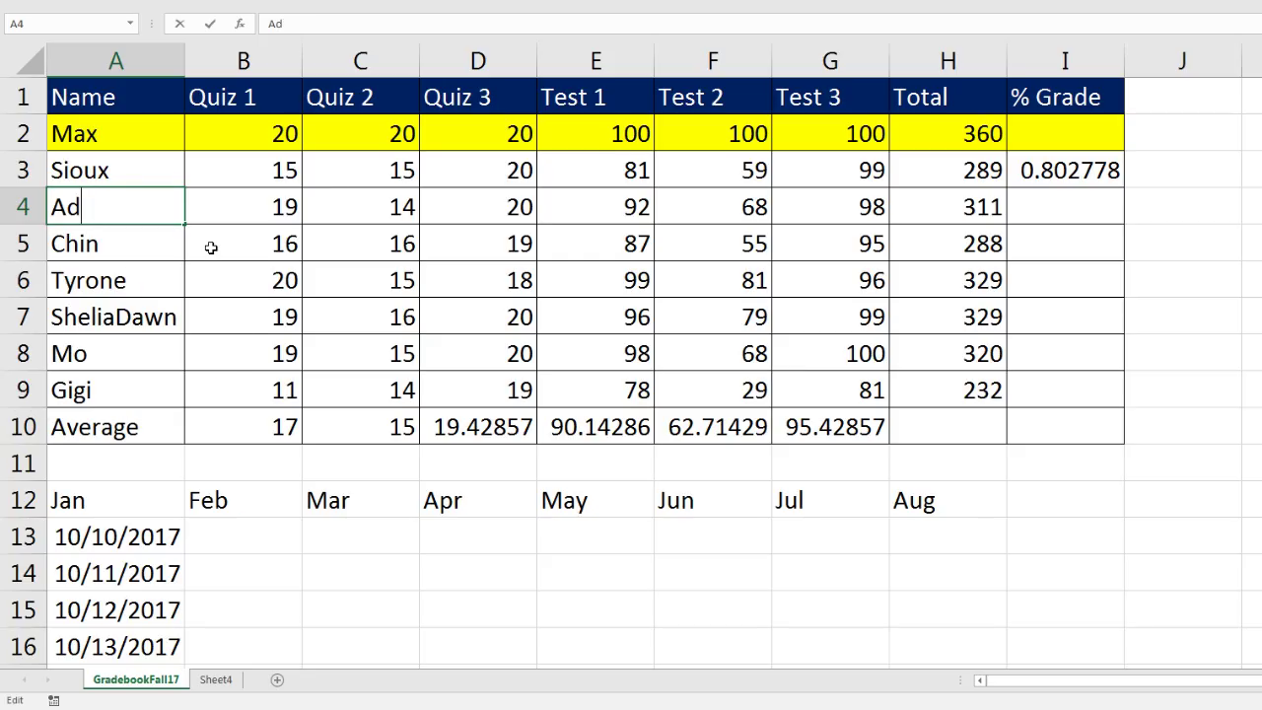
type("bdi")
key("Tab")
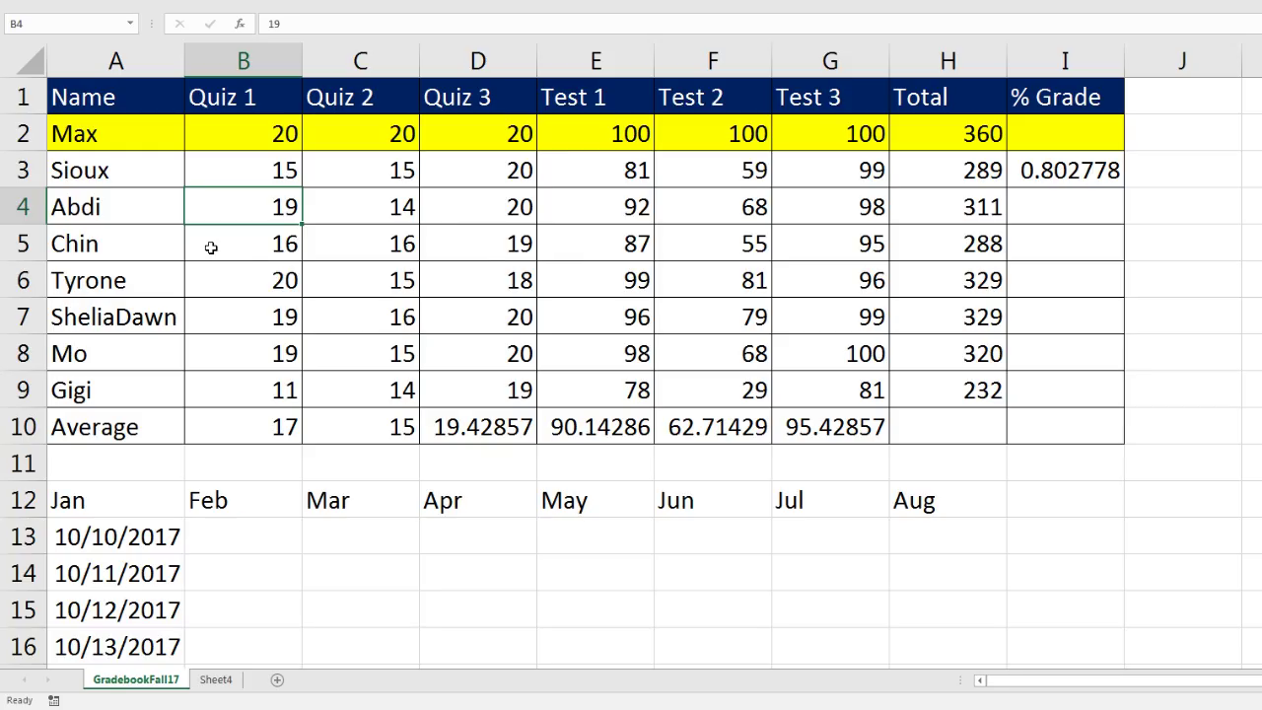
Enter the formula =H4/H2 in I4 to calculate the % Grade of the student in row 4.
left_click(1076, 209)
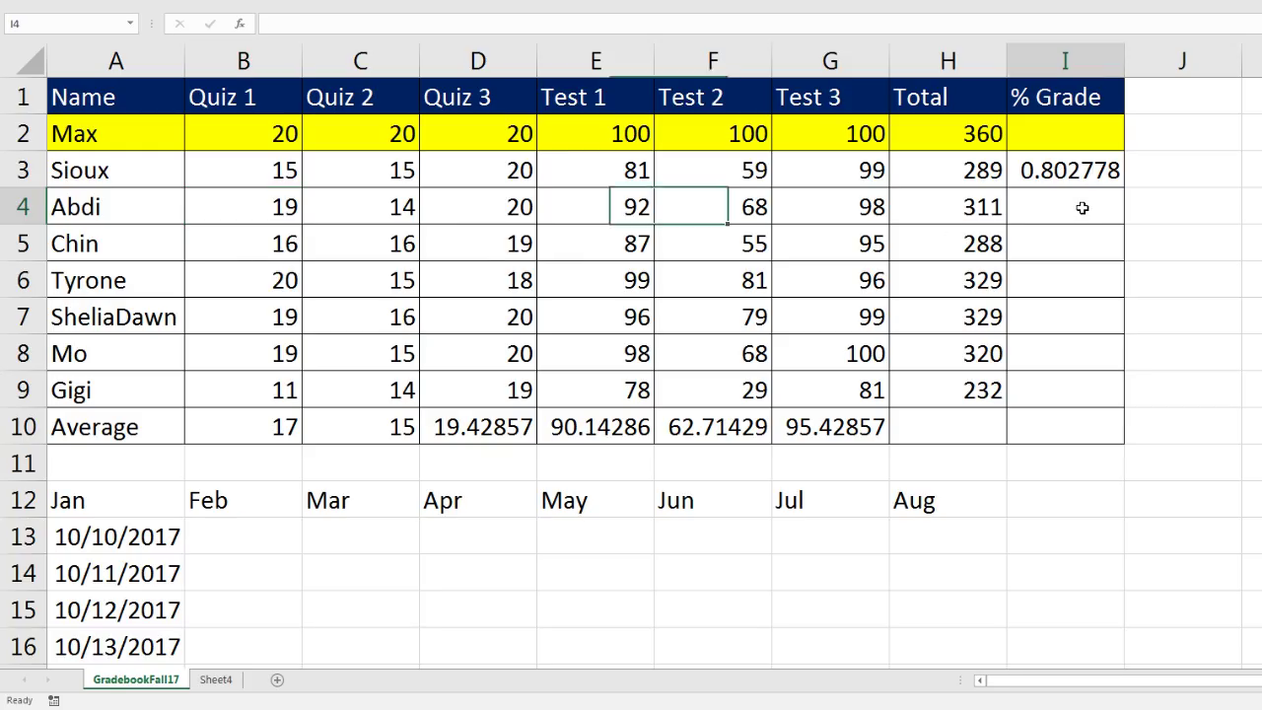
type("=")
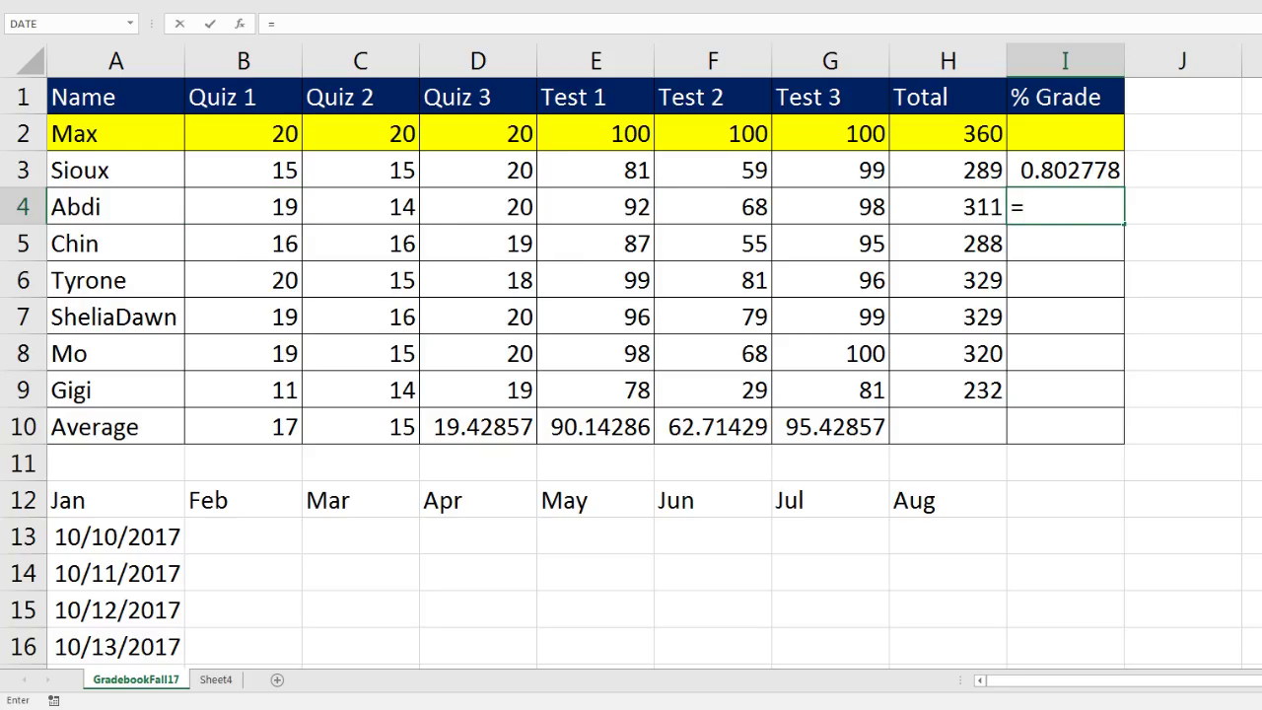
left_click(955, 208)
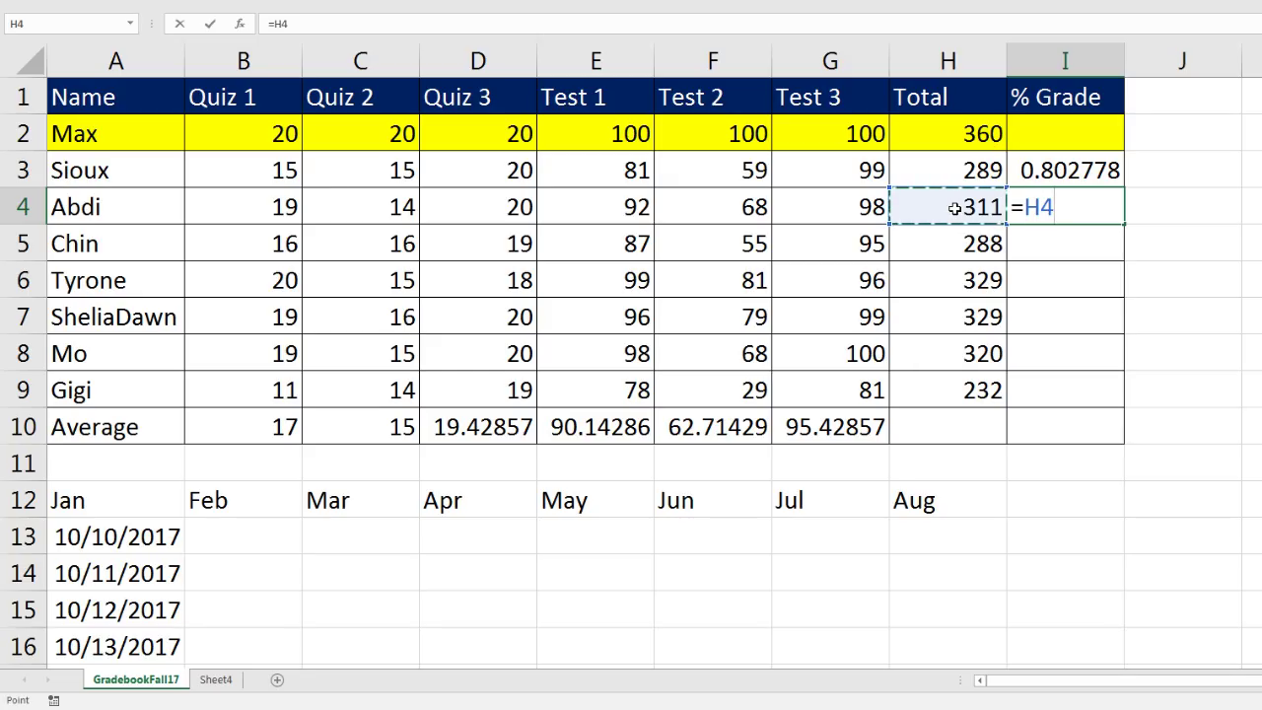
type("/")
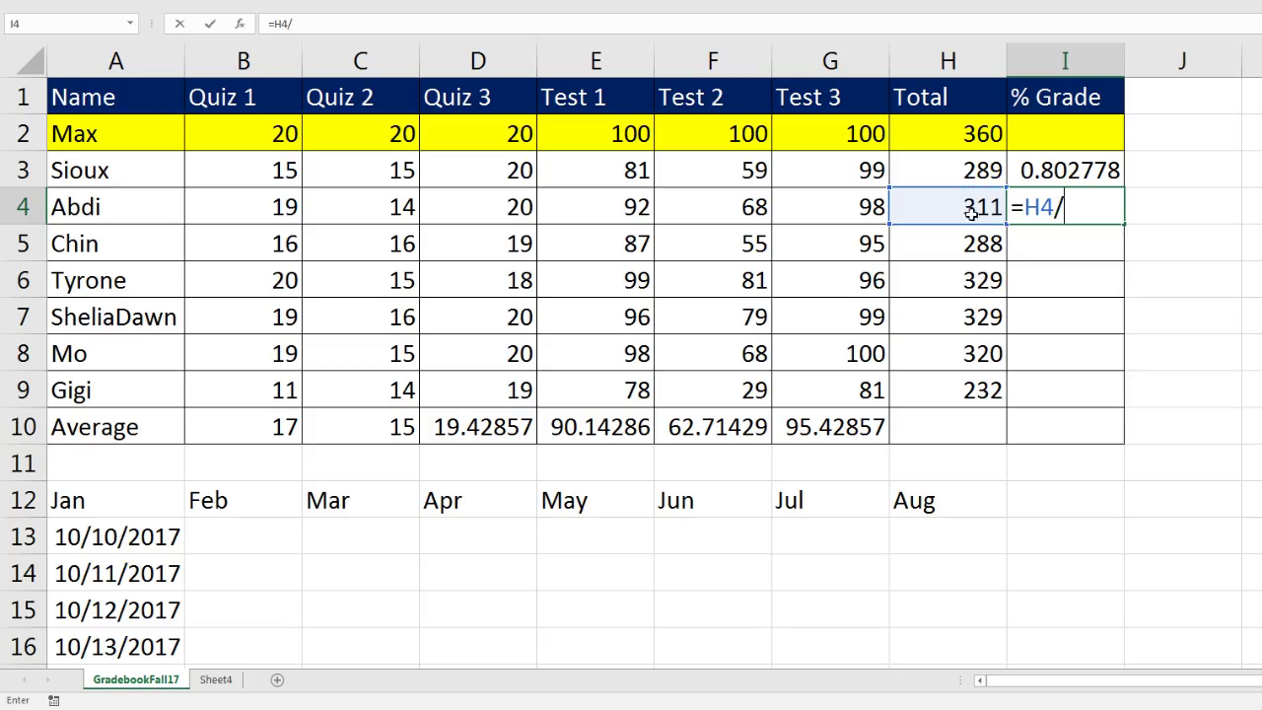
left_click(986, 134)
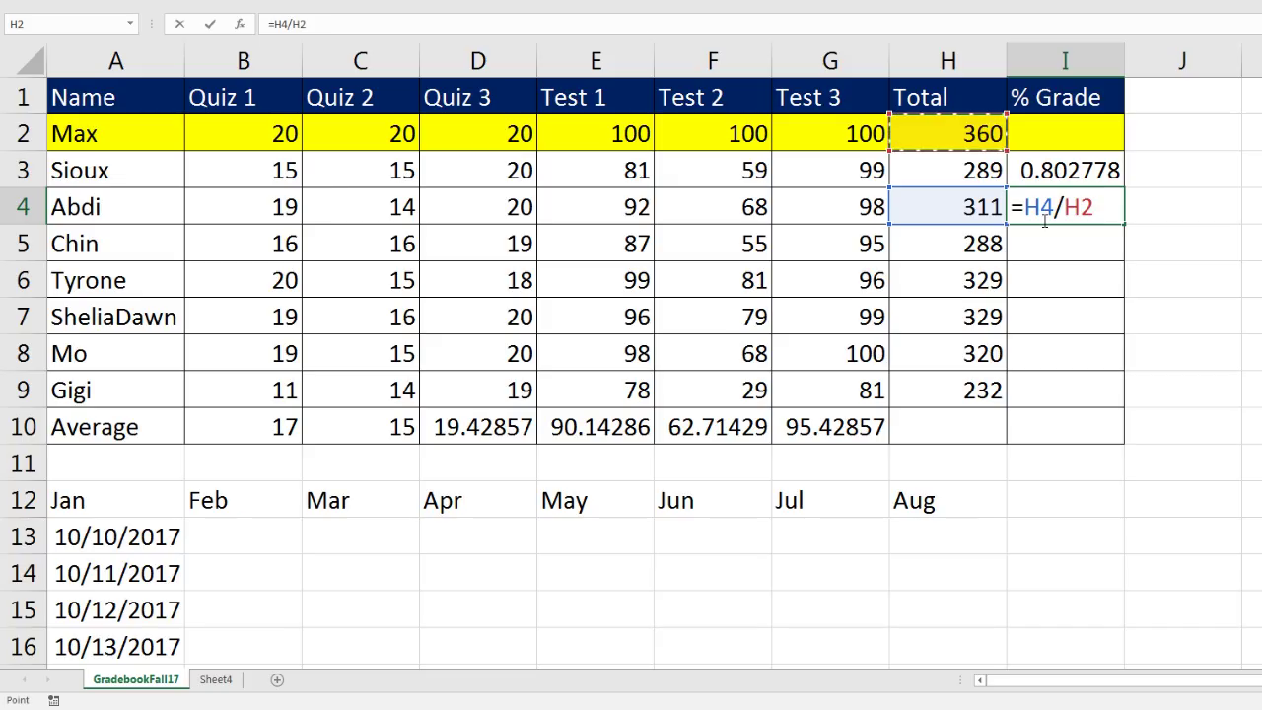
key("Return")
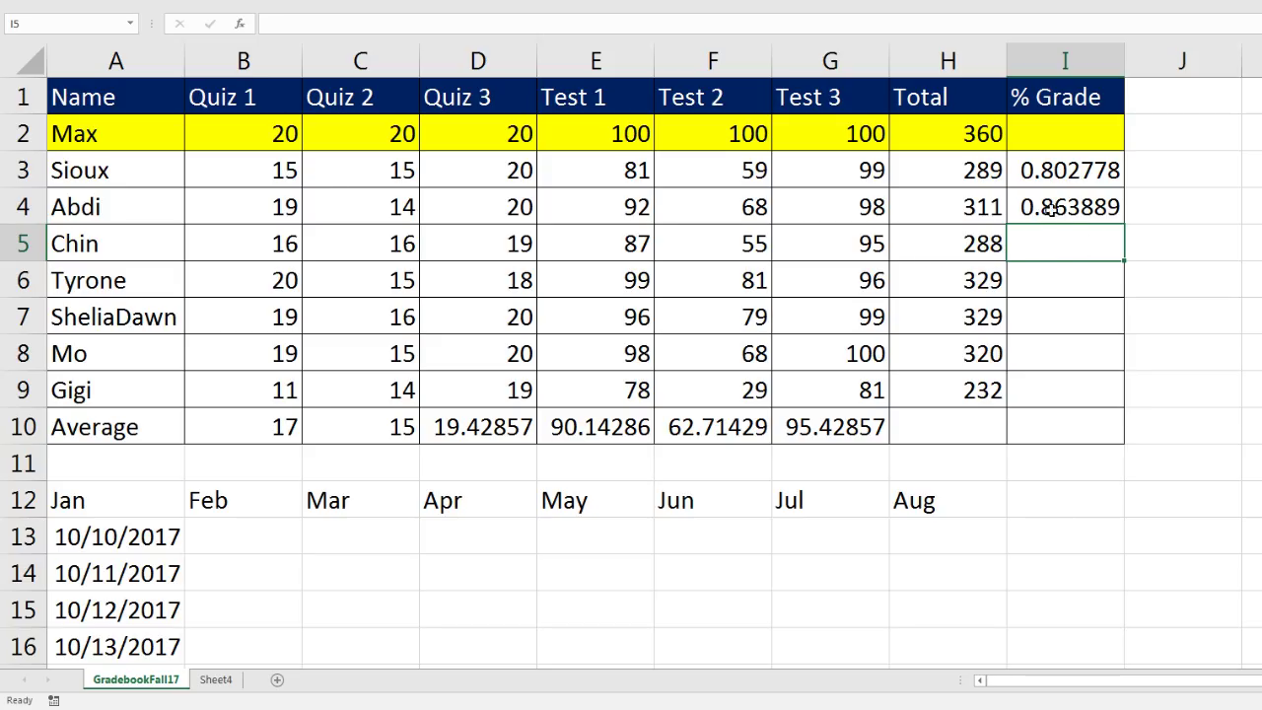
Enter the formula =H5/H2 in I5 to calculate the % Grade of the student in row 5.
left_click(969, 241)
left_click(969, 134)
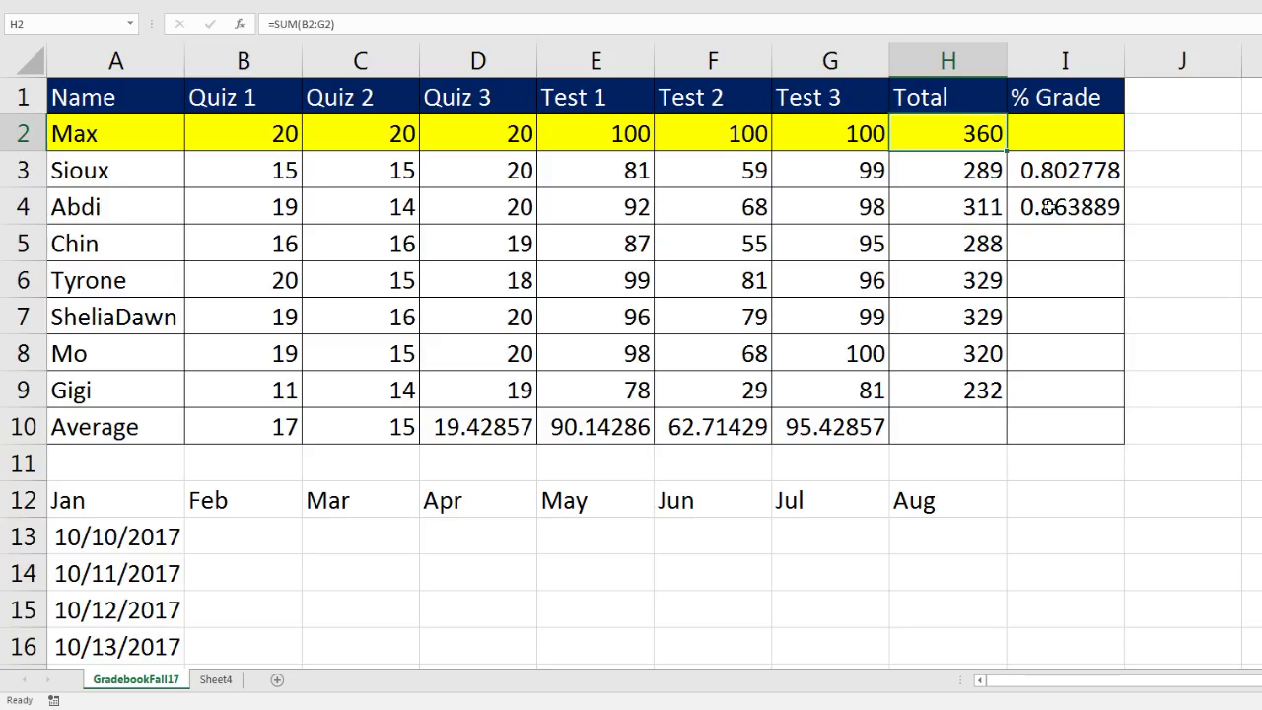
left_click(1069, 250)
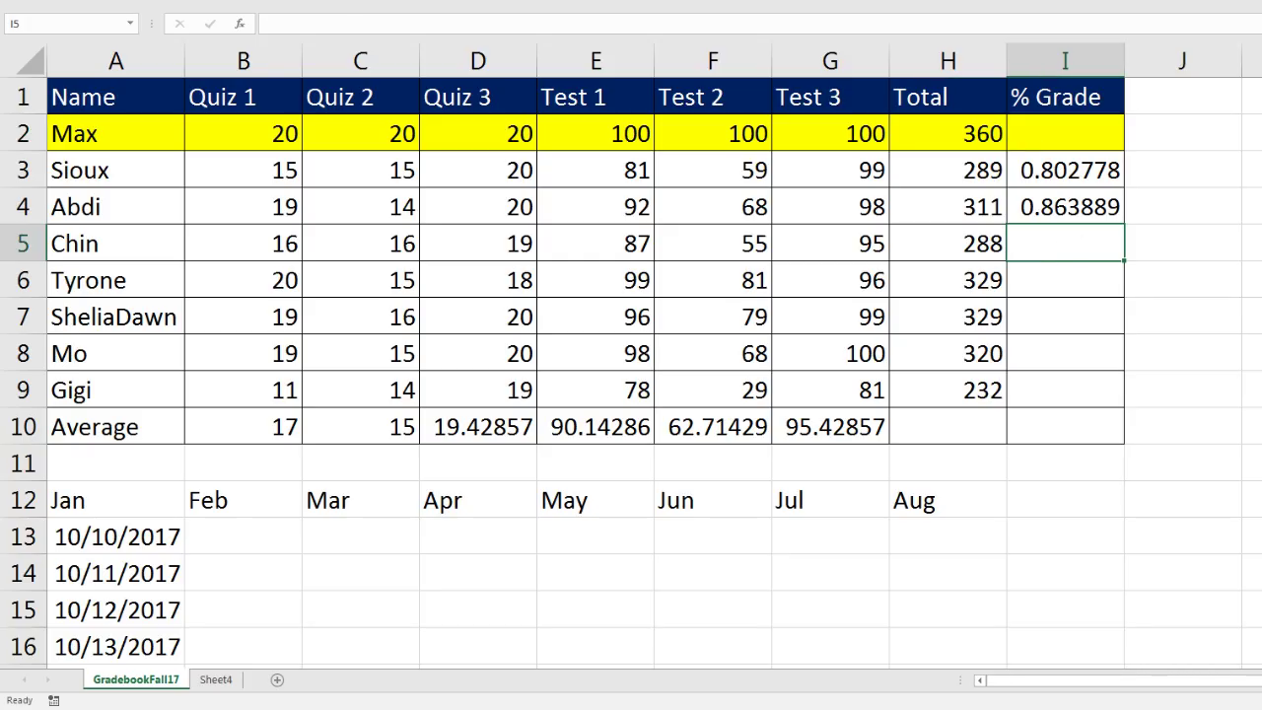
type("=")
key("Left")
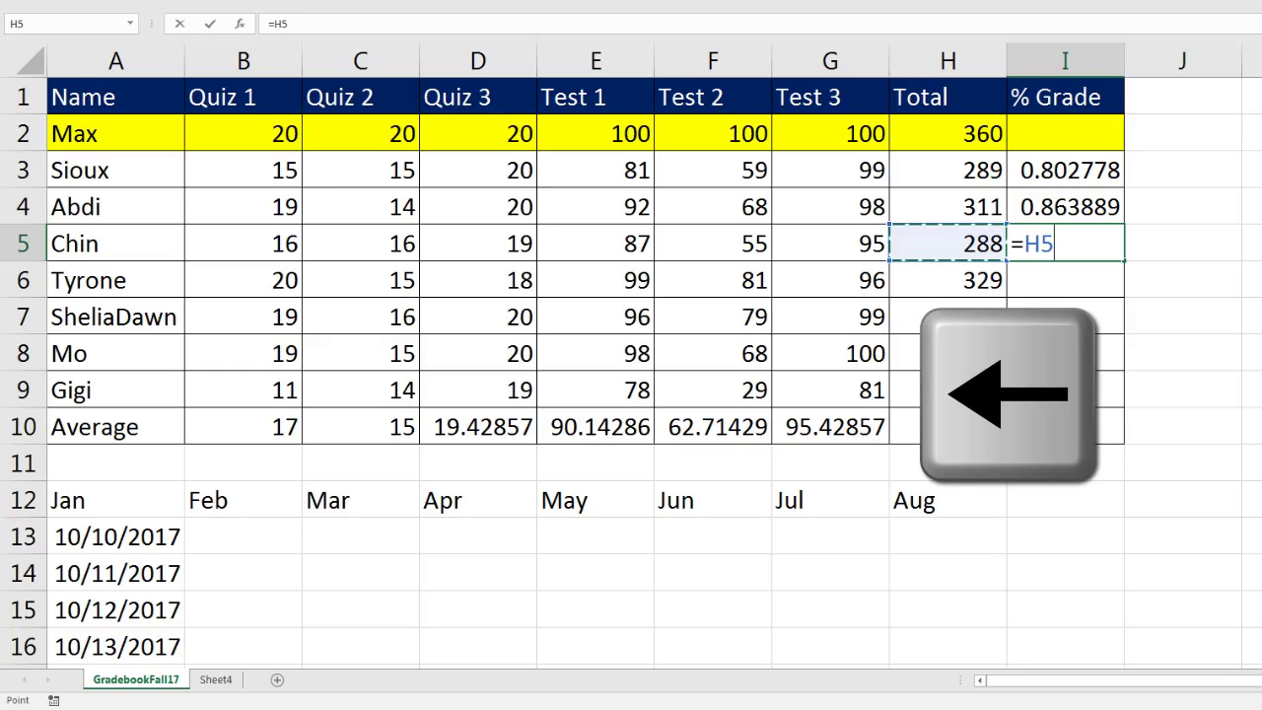
type("/")
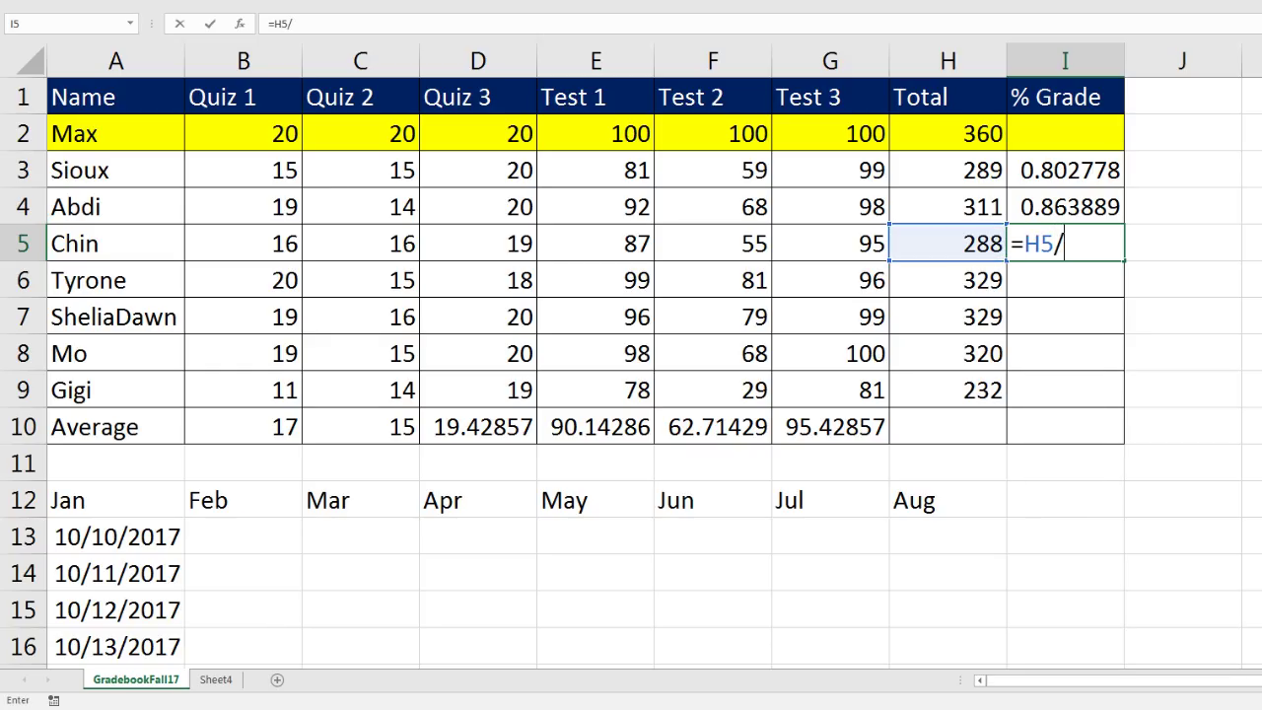
key("Up")
key("Up")
key("Up")
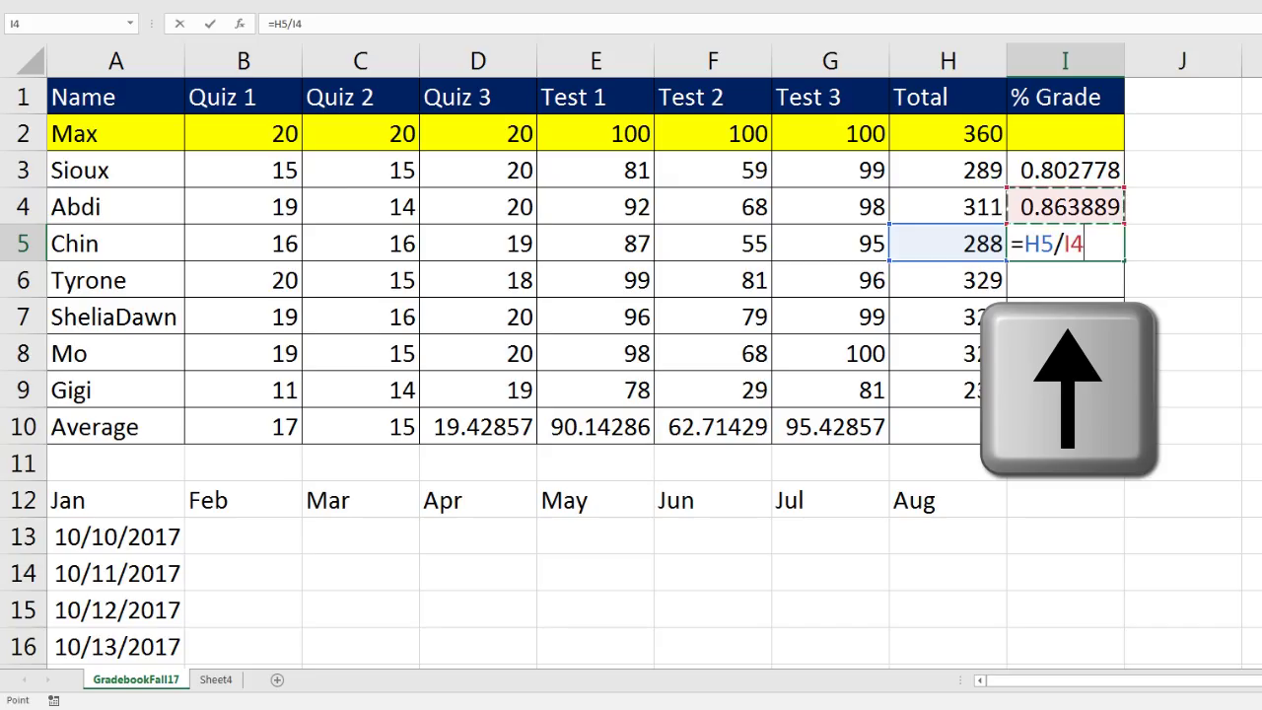
key("Left")
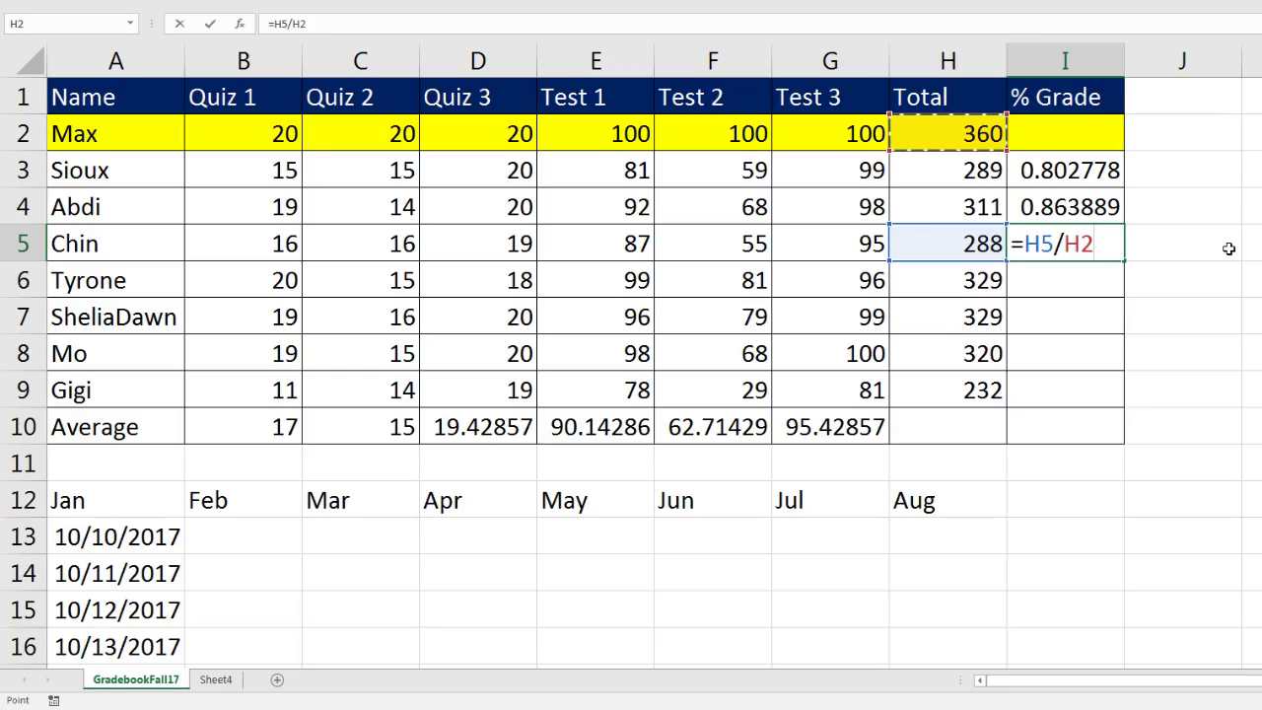
key("Return")
Enter the formula =H6/H2 in I6 to calculate the % Grade of the student in row 6.
type("=")
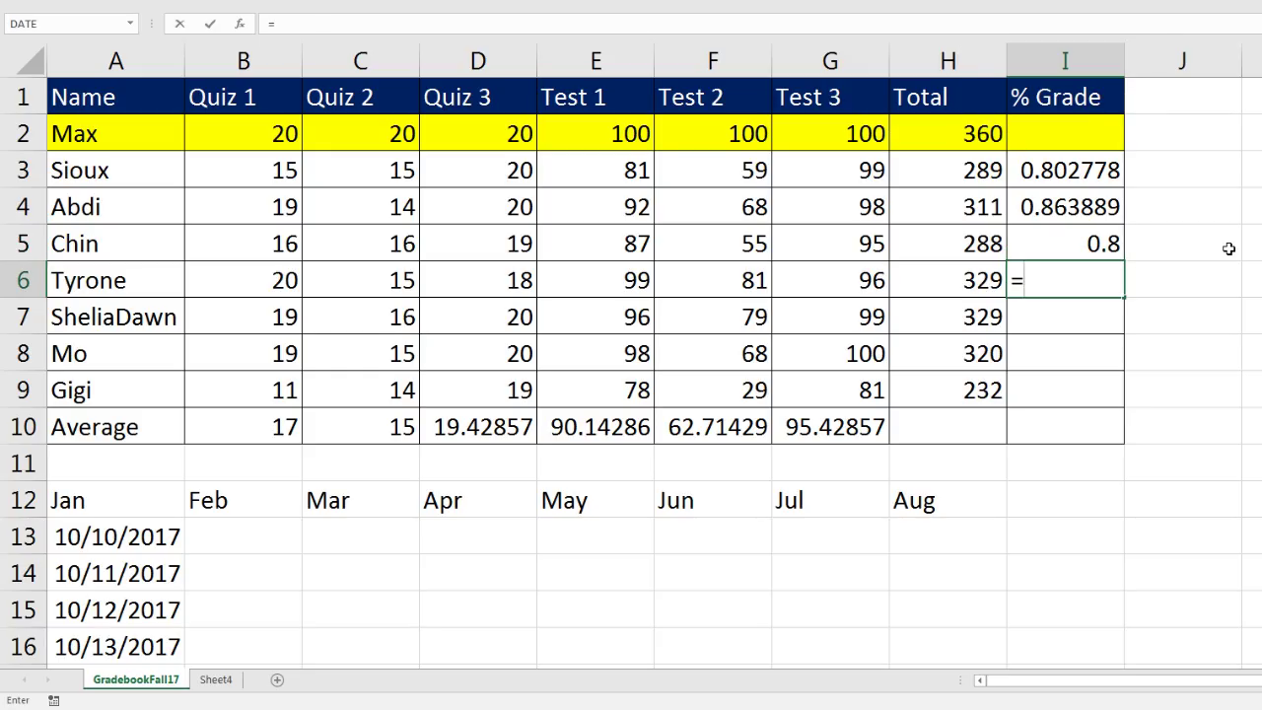
key("Left")
type("/")
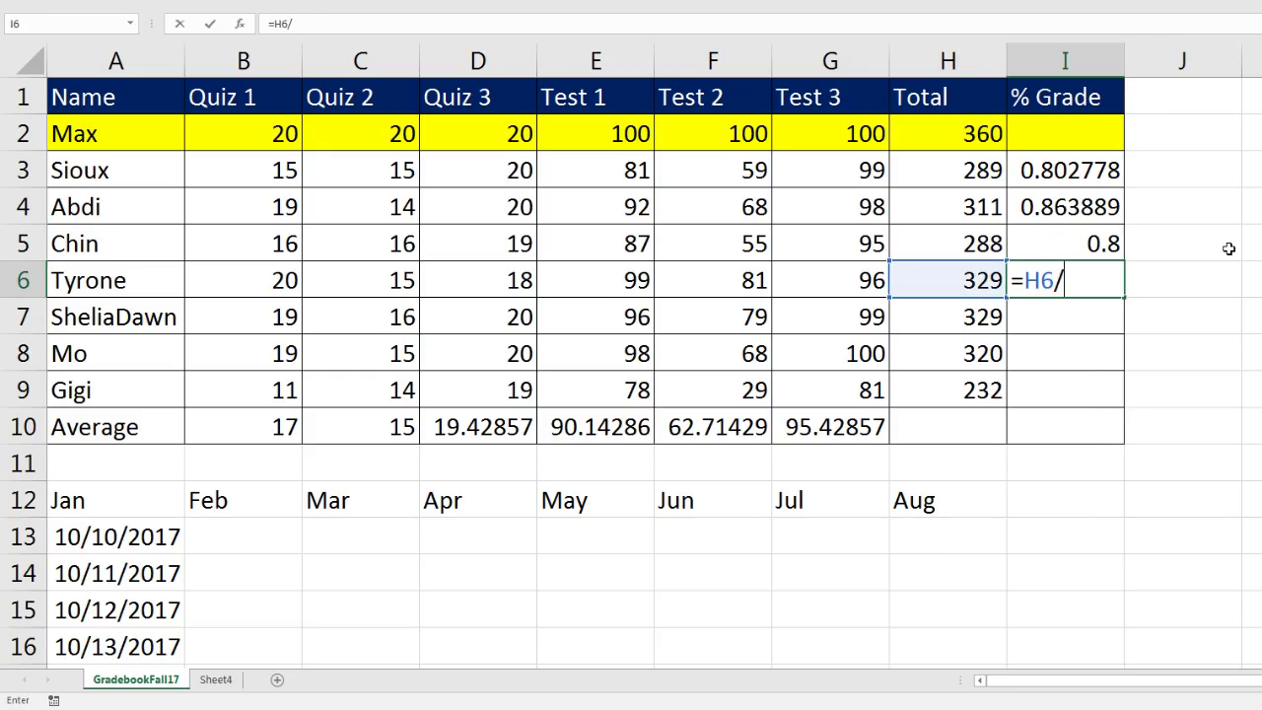
key("Up")
key("Up")
key("Up")
key("Up")
key("Left")
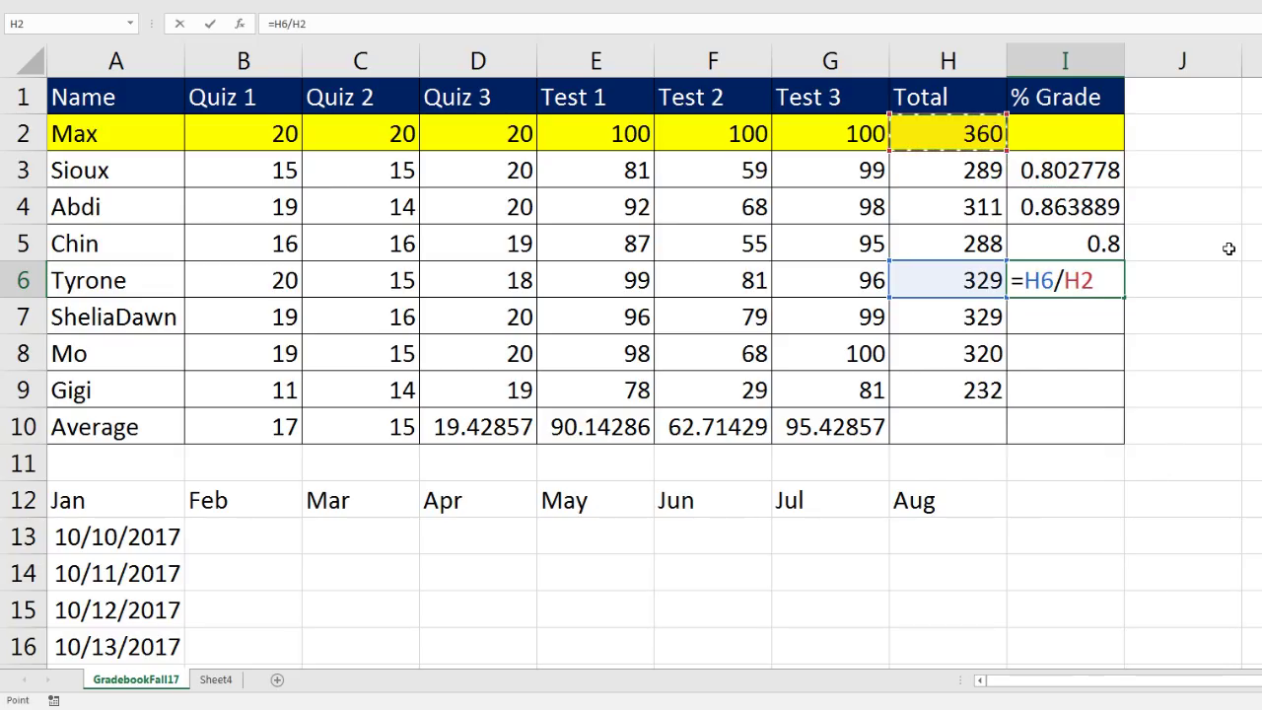
key("Return")
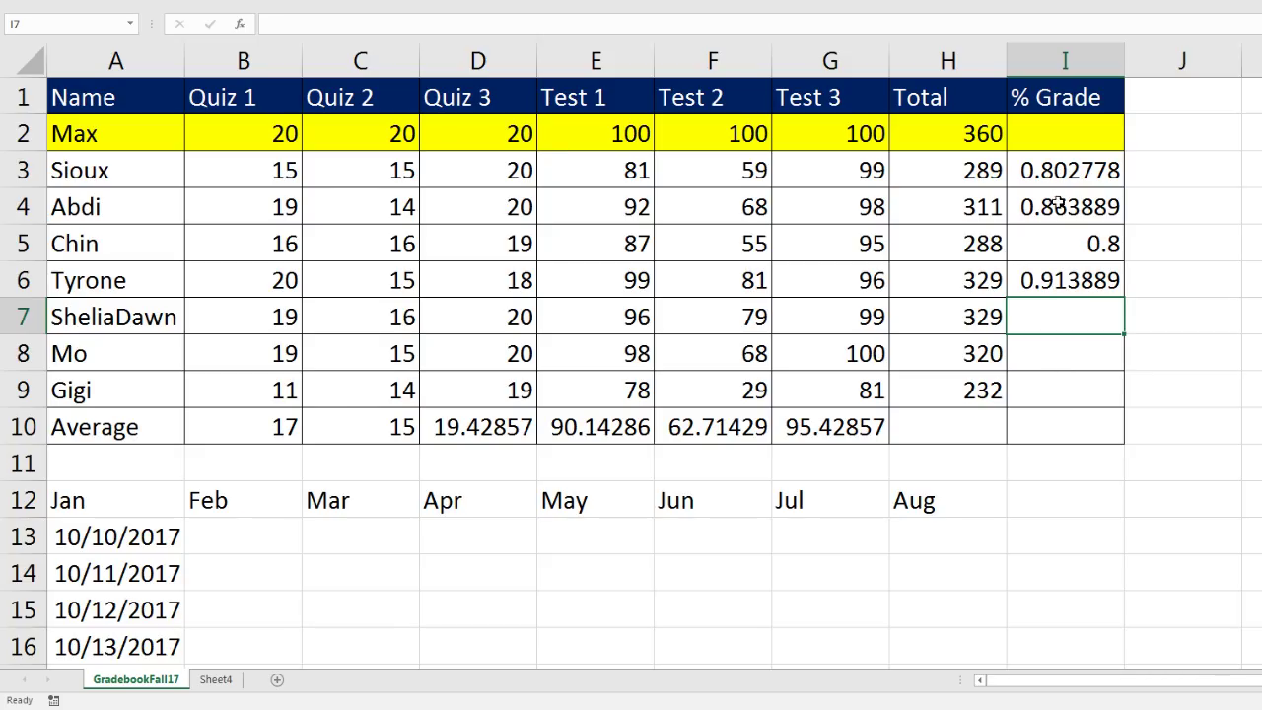
Clear the individually entered % Grade formulas from cells I3:I6.
left_click_drag(1049, 172, 1051, 280)
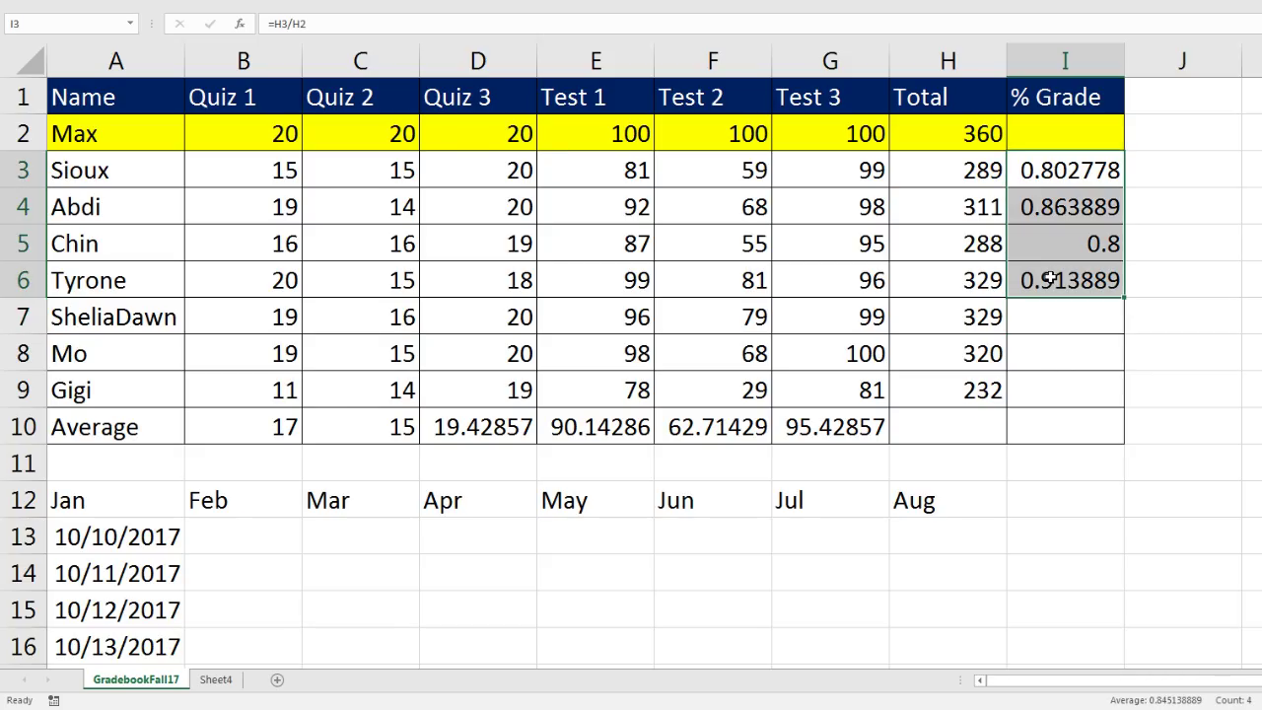
key("Delete")
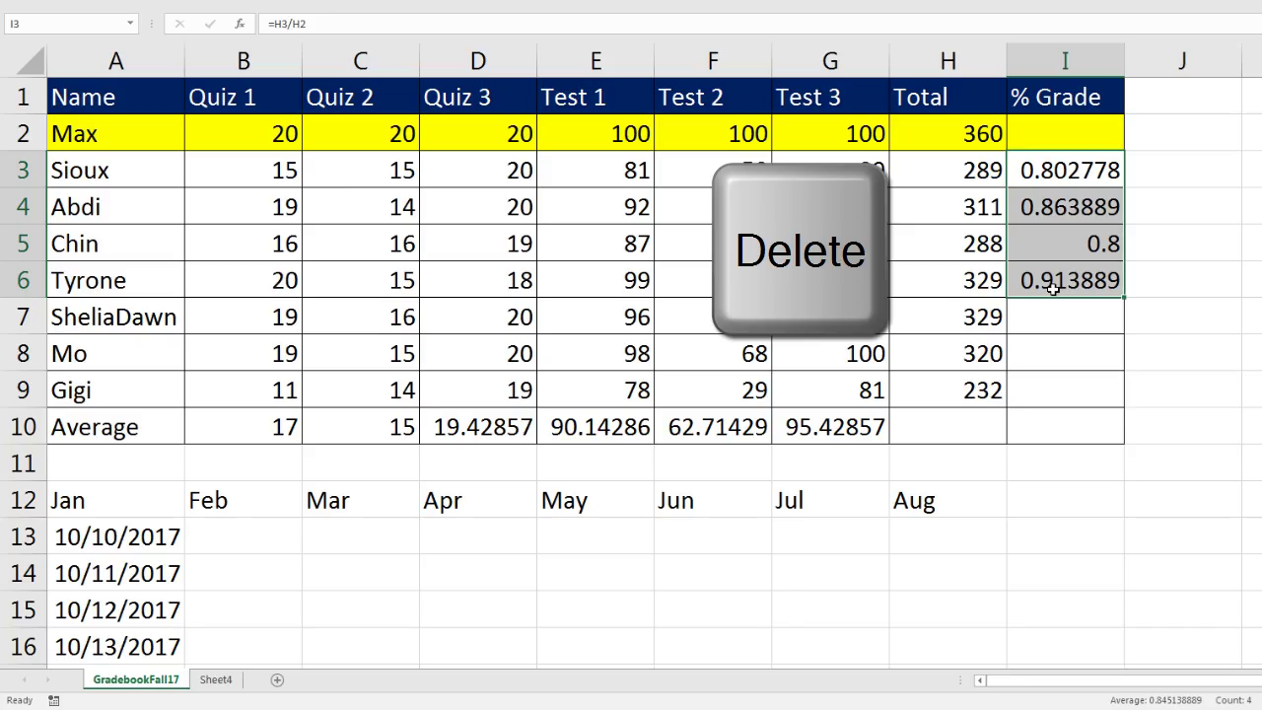
key("Delete")
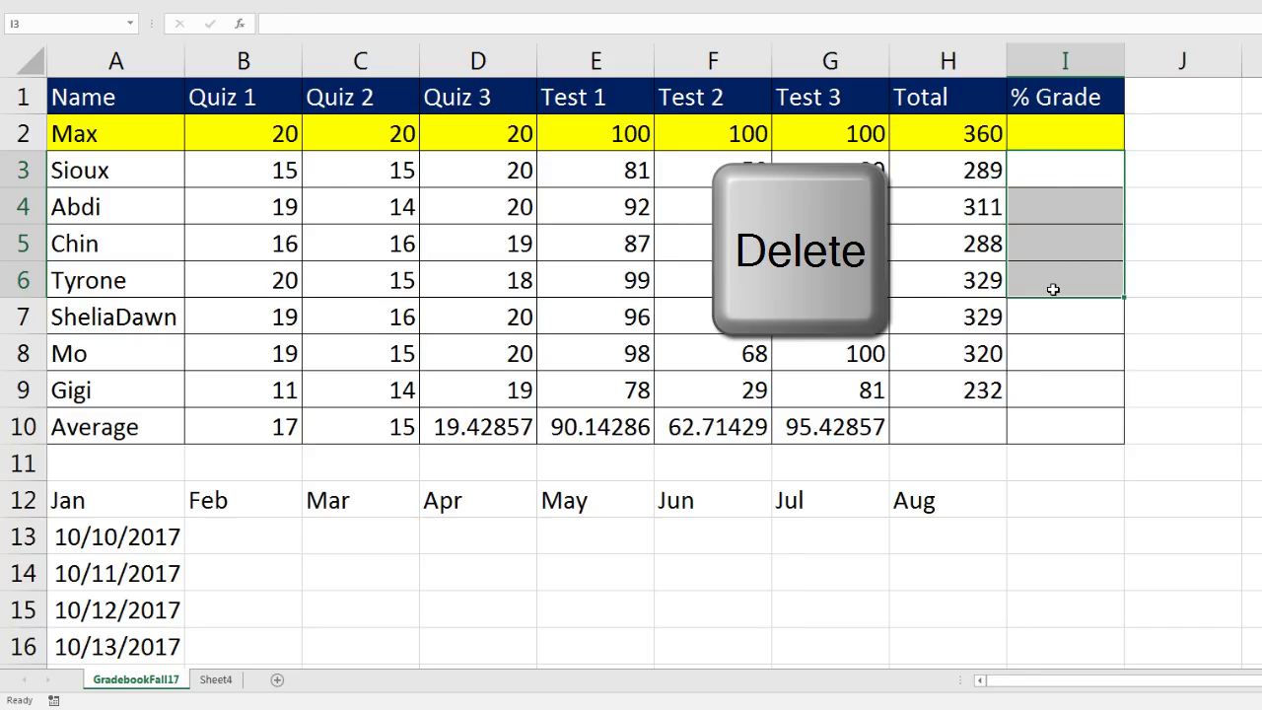
Enter =H3/H2 in I3 and try copying this relative-reference % Grade formula down through I9.
left_click(1051, 177)
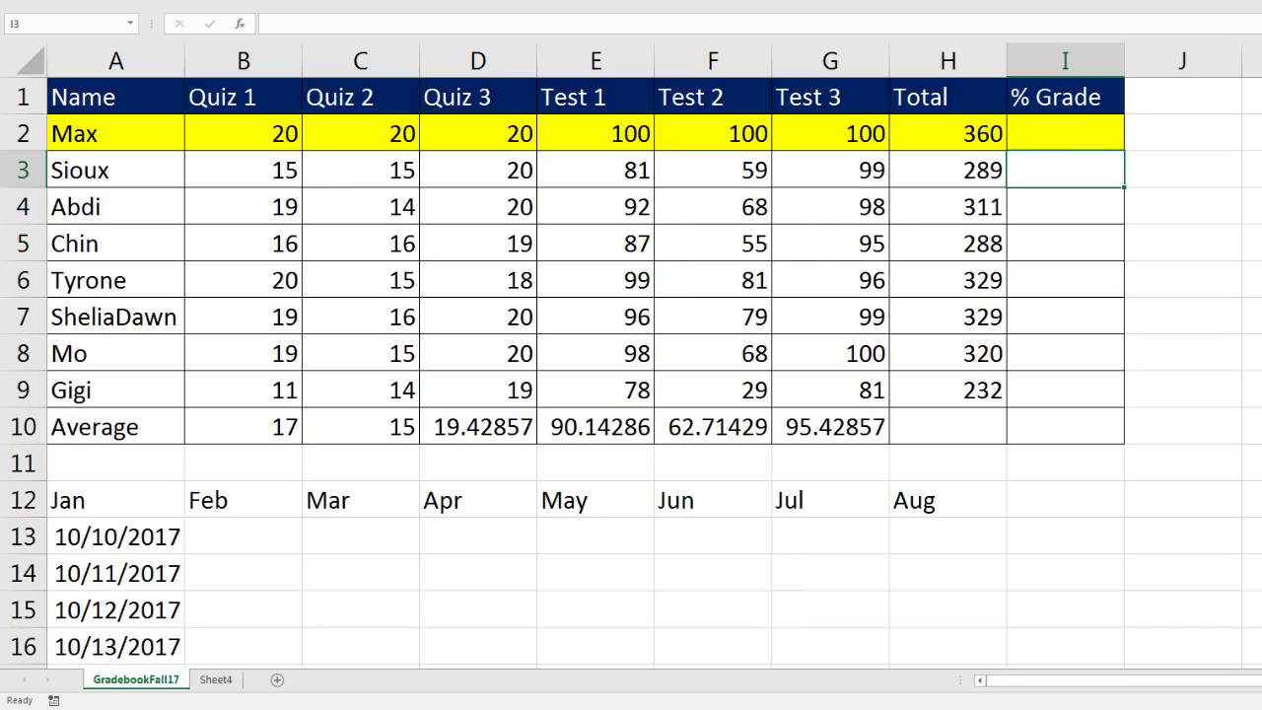
type("=")
key("Left")
type("/")
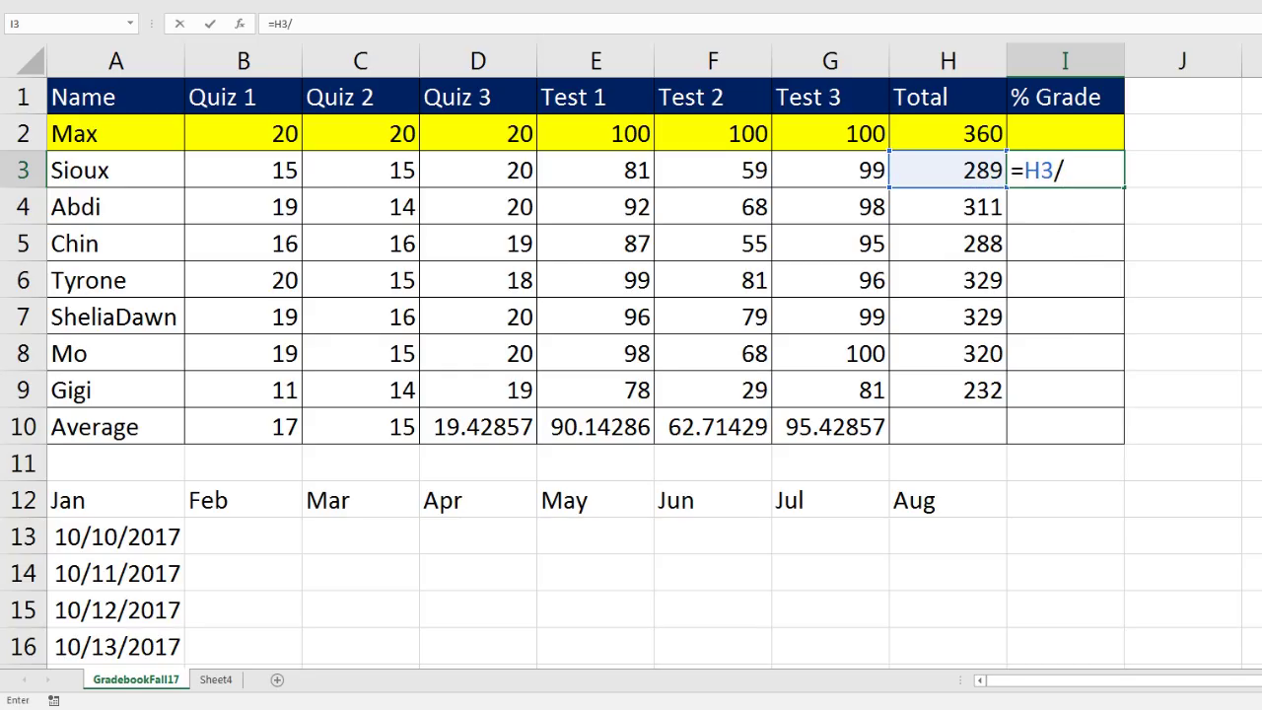
key("Up")
key("Left")
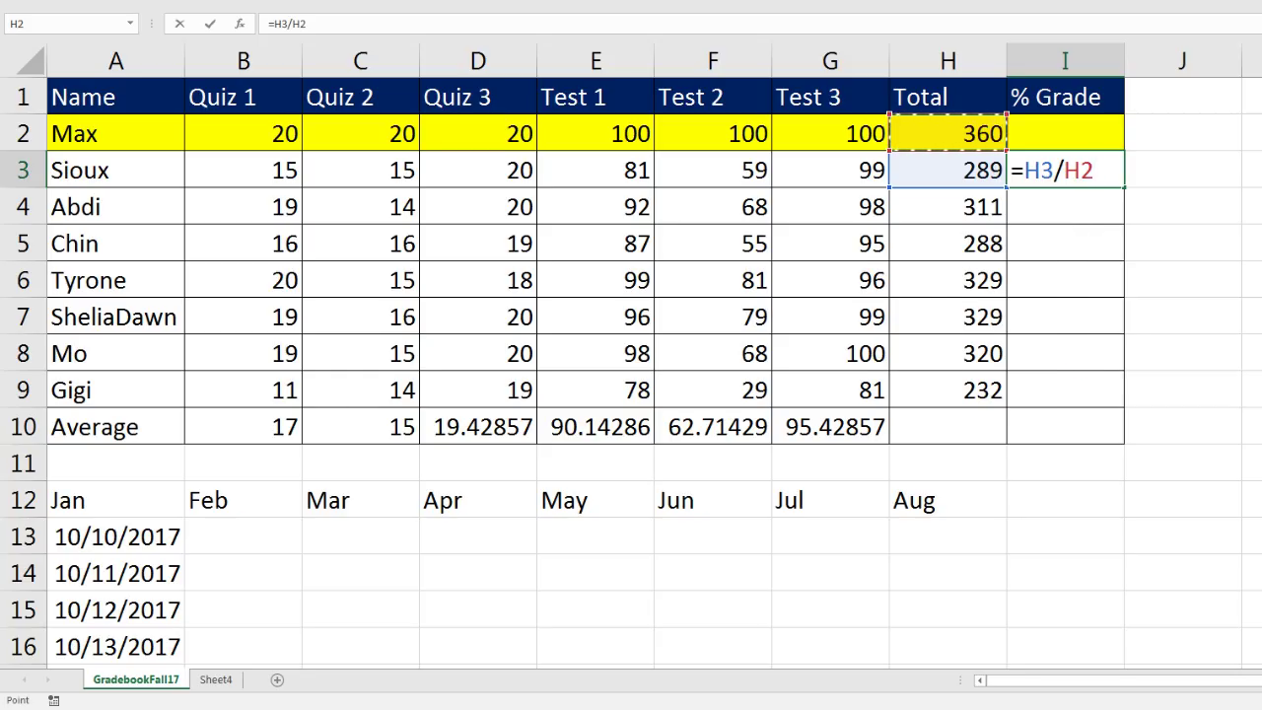
key("ctrl+Return")
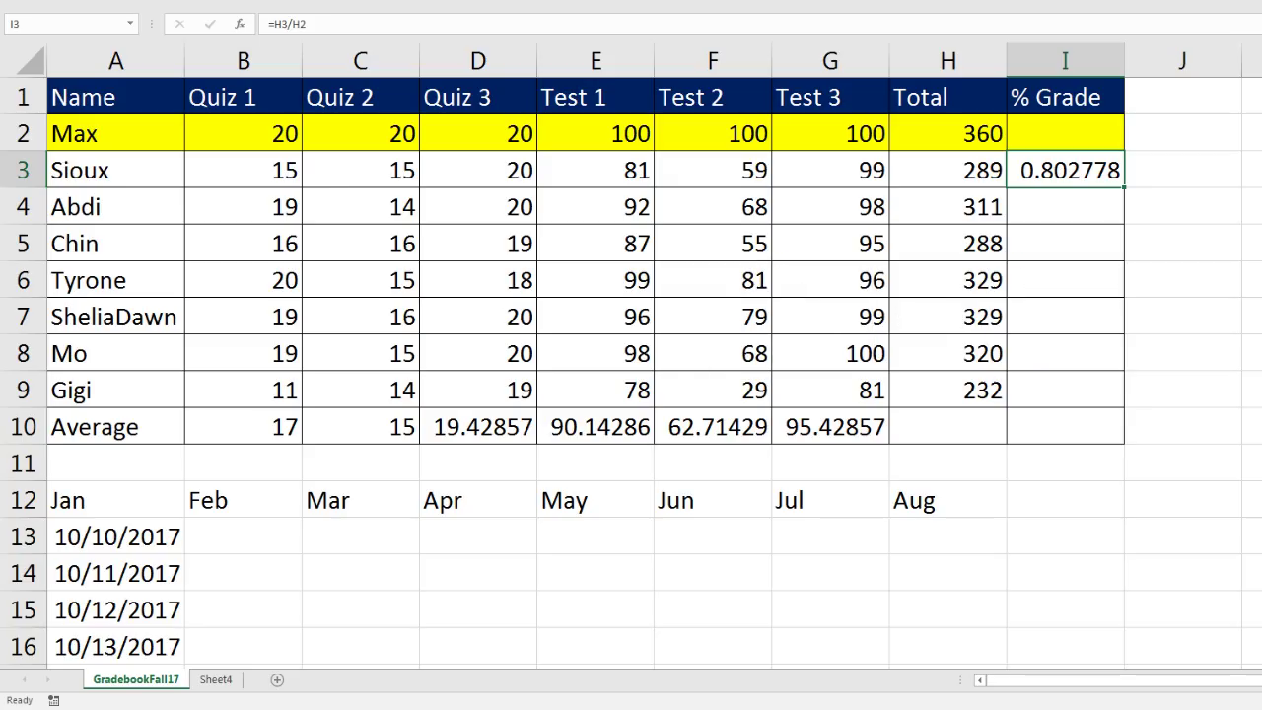
left_click_drag(1124, 186, 1100, 399)
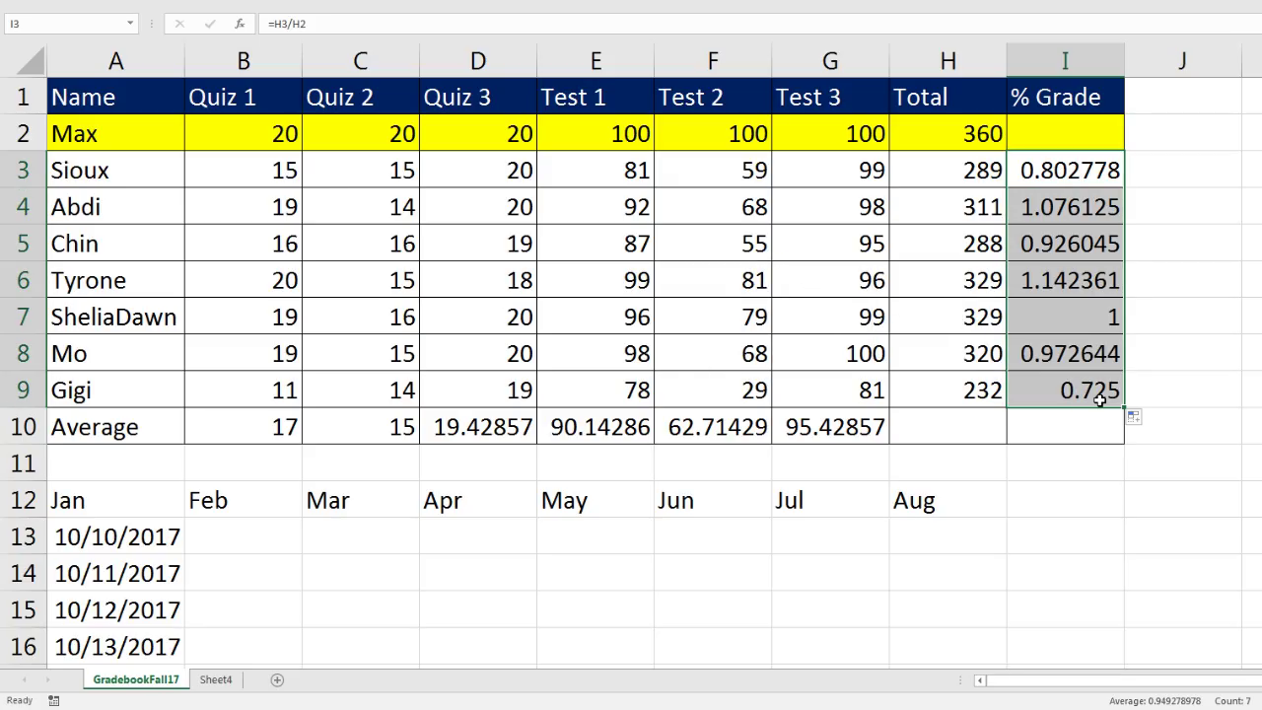
Examine which cells the copied % Grade formulas reference, checking I6 and going through I3 to I7 one by one.
left_click(1079, 288)
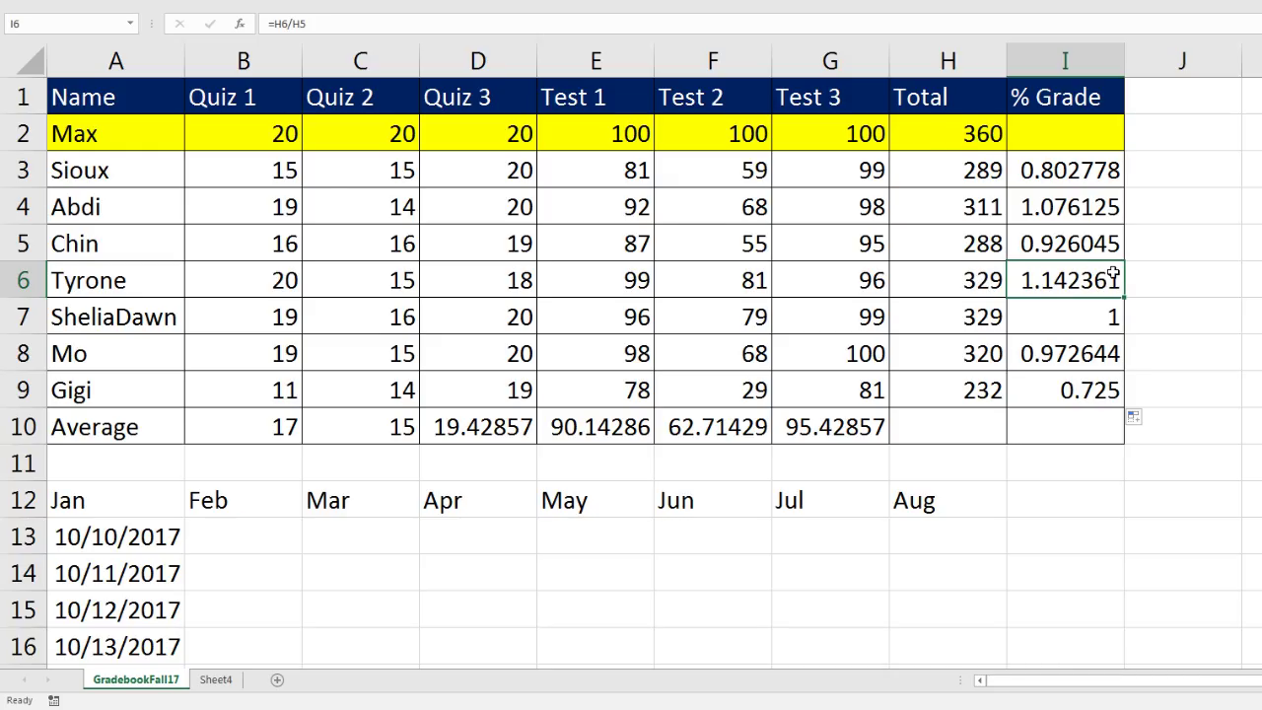
key("F2")
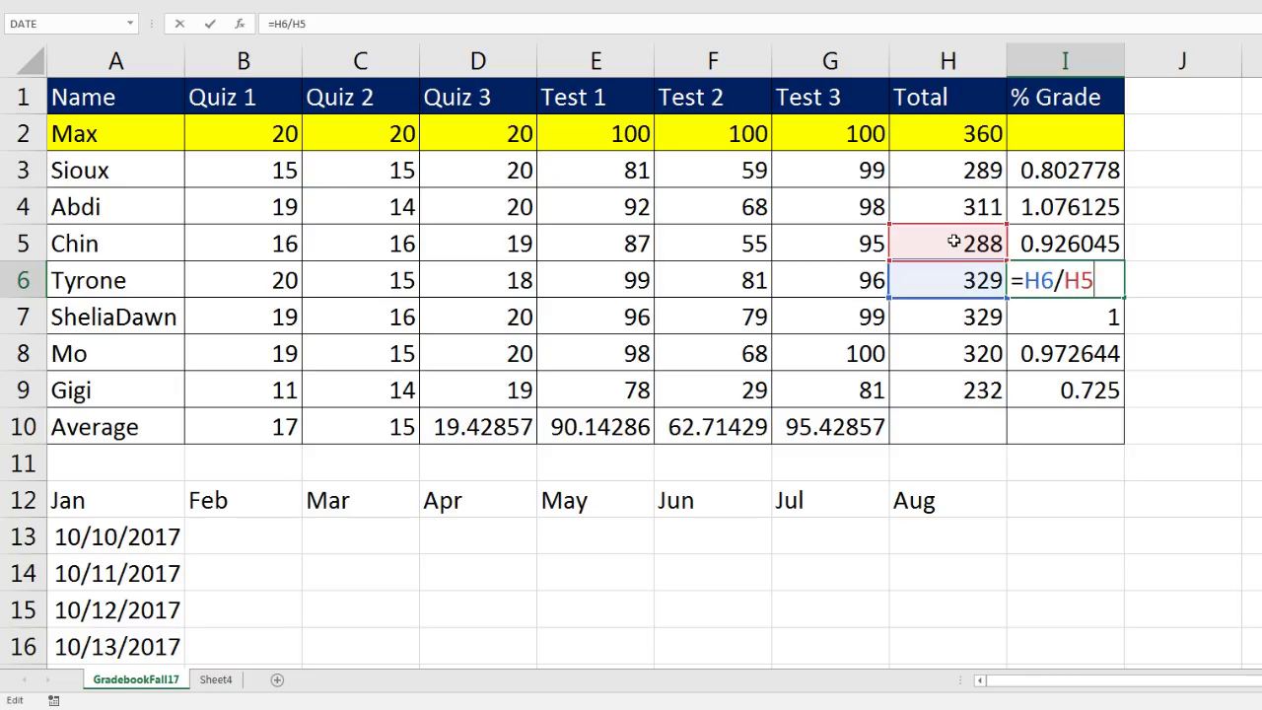
key("Escape")
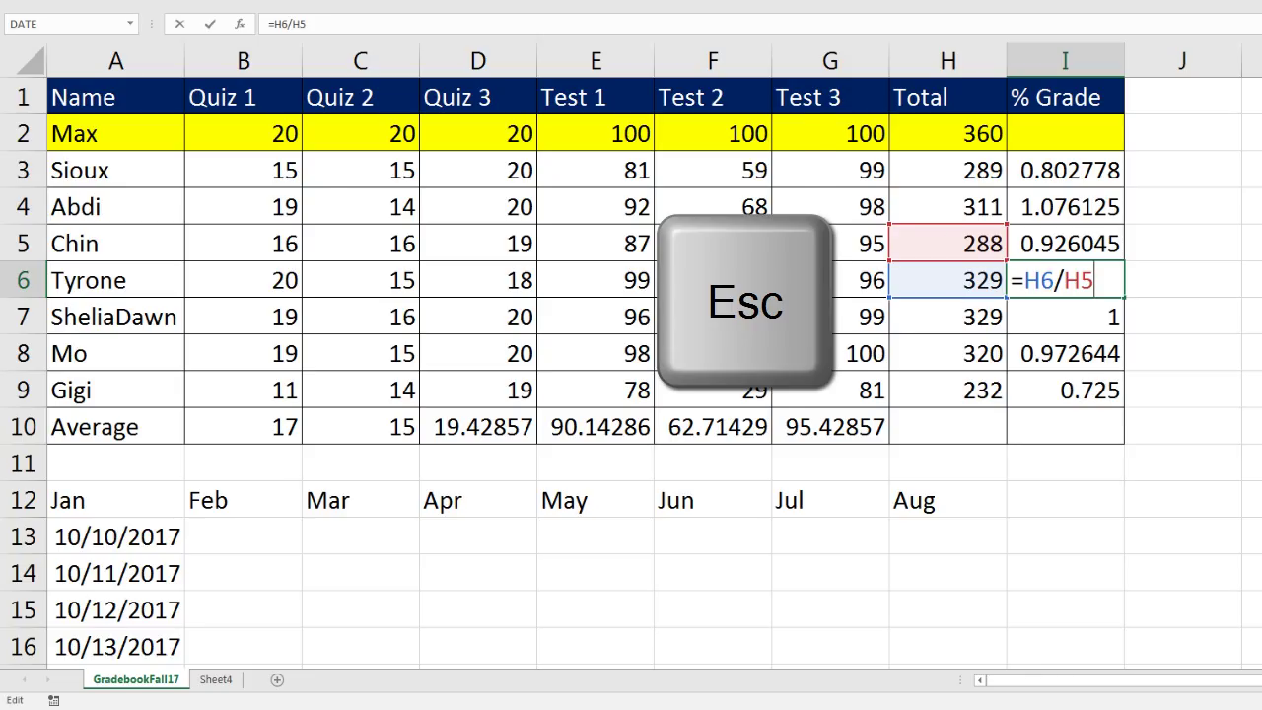
key("Escape")
left_click(1099, 166)
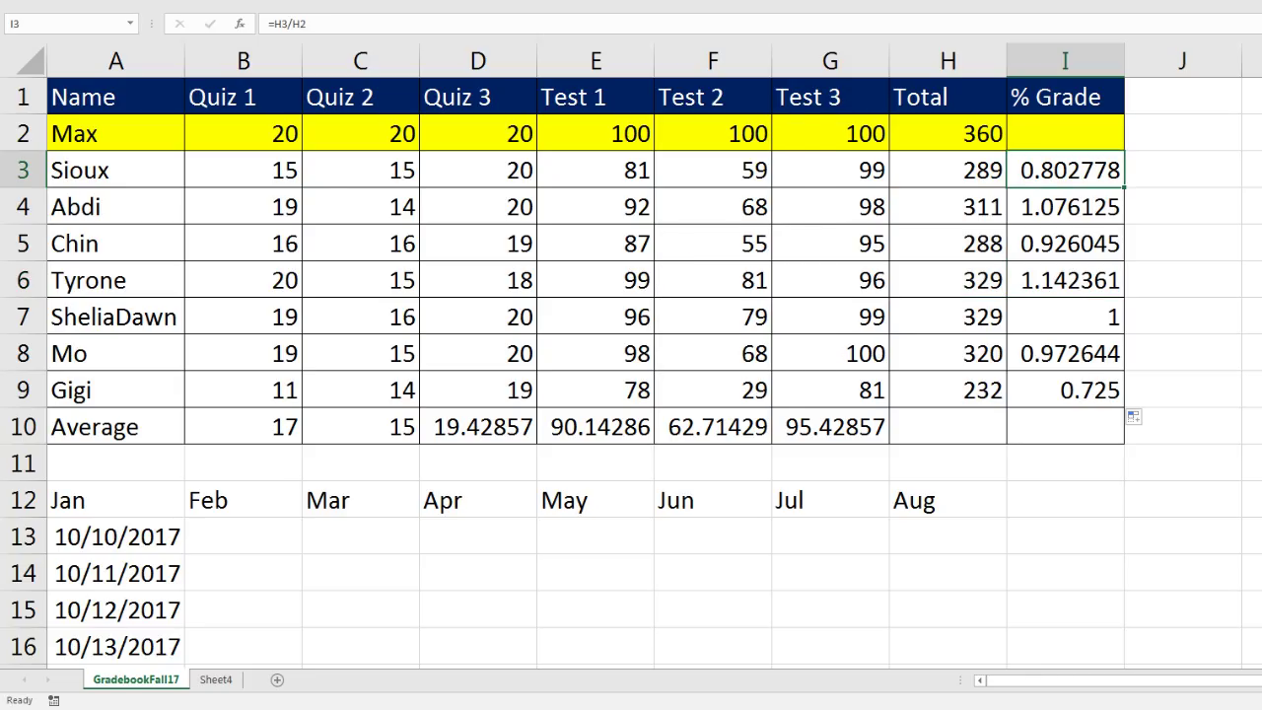
key("F2")
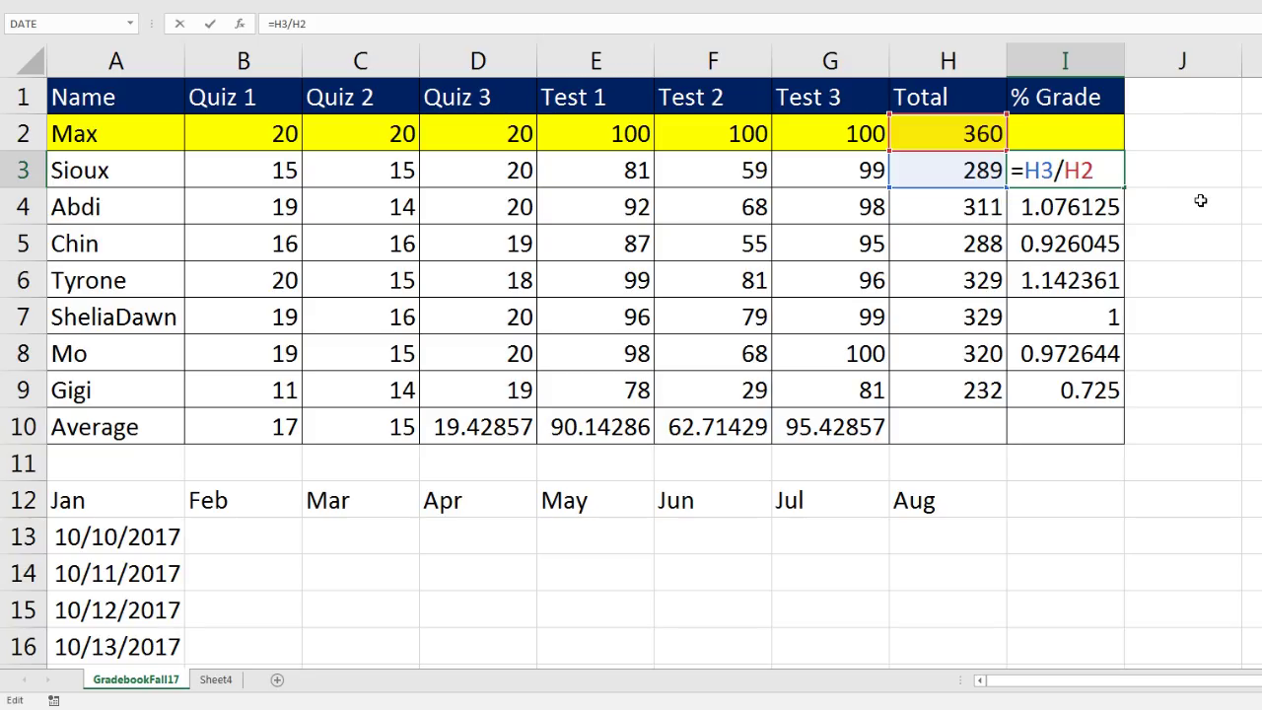
key("Return")
key("F2")
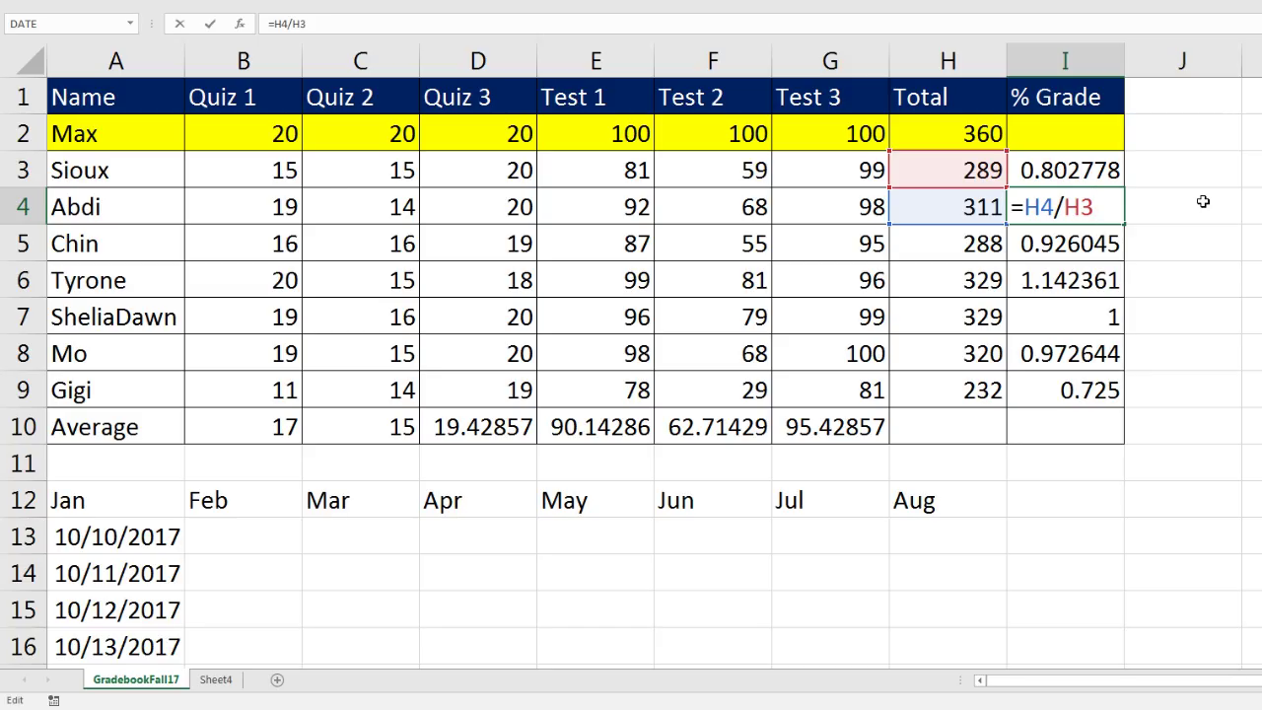
key("Return")
key("F2")
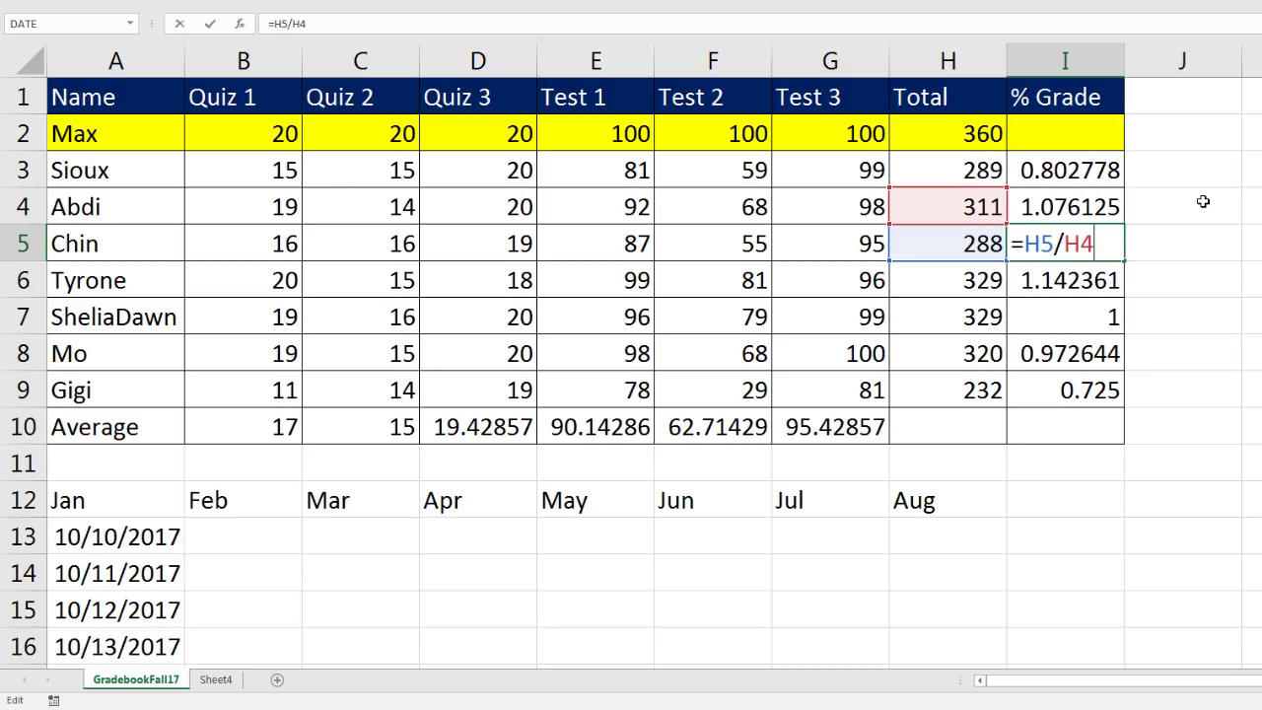
key("Return")
key("F2")
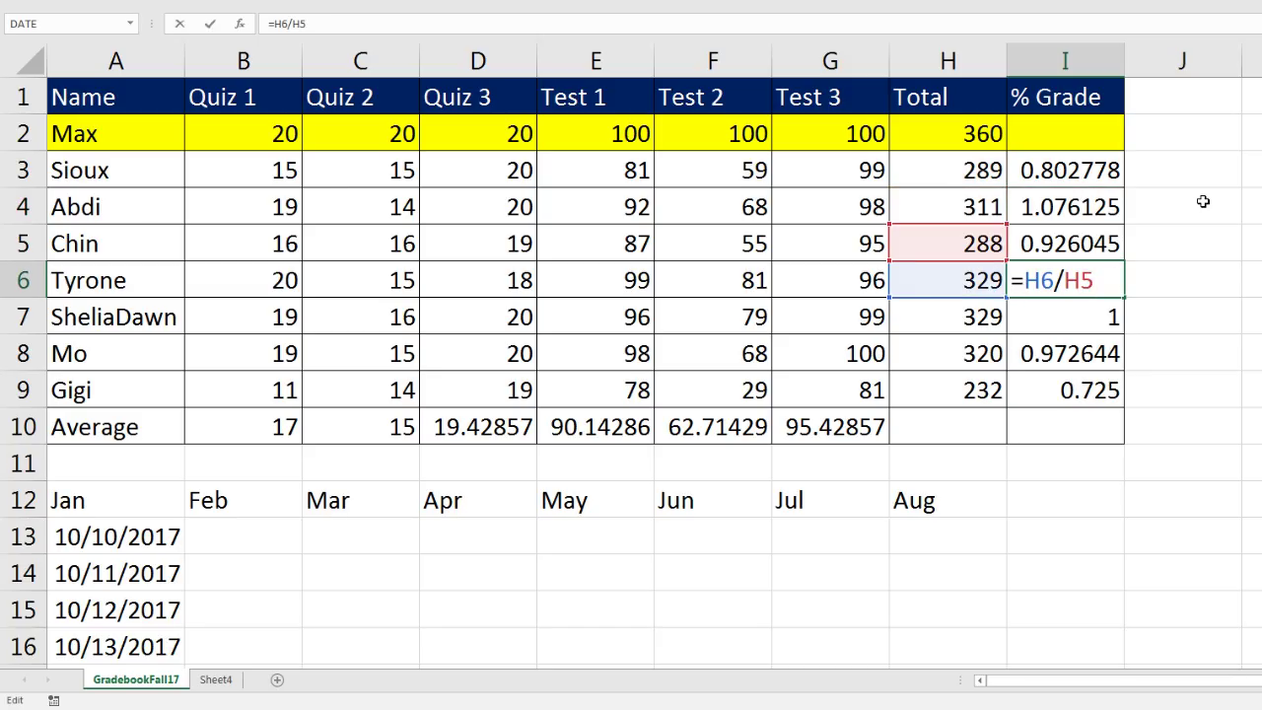
key("Return")
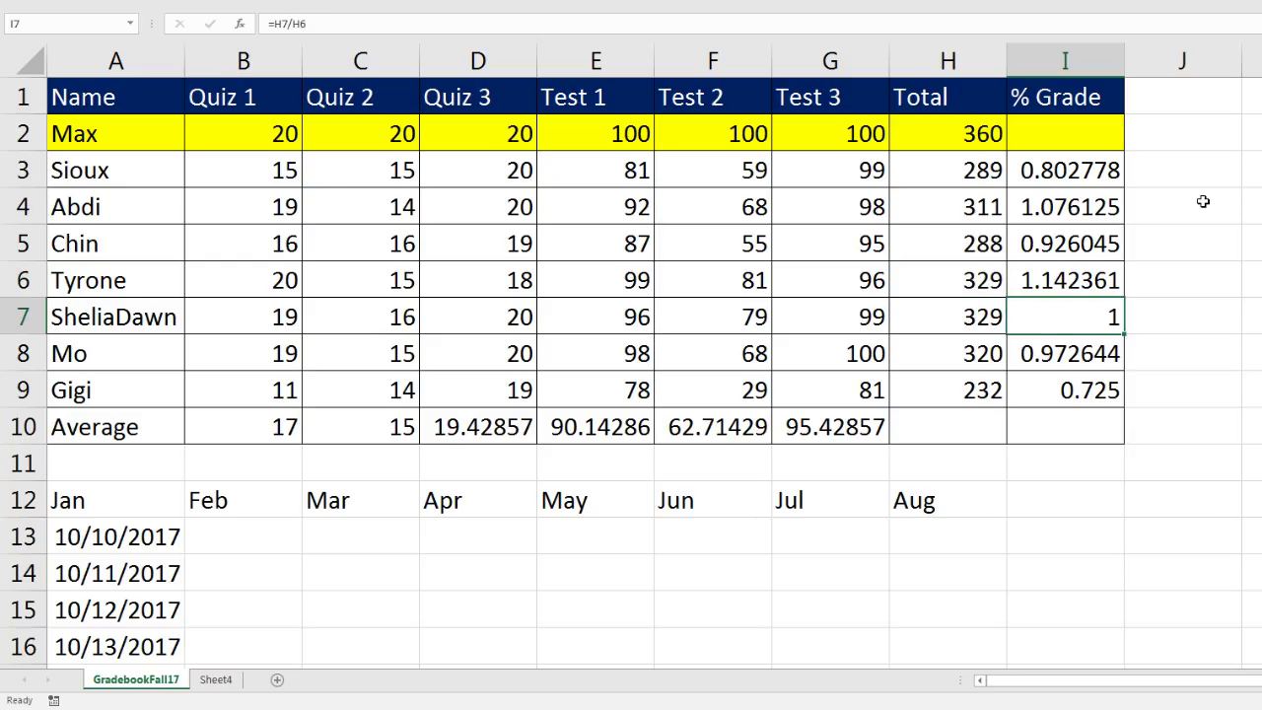
key("F2")
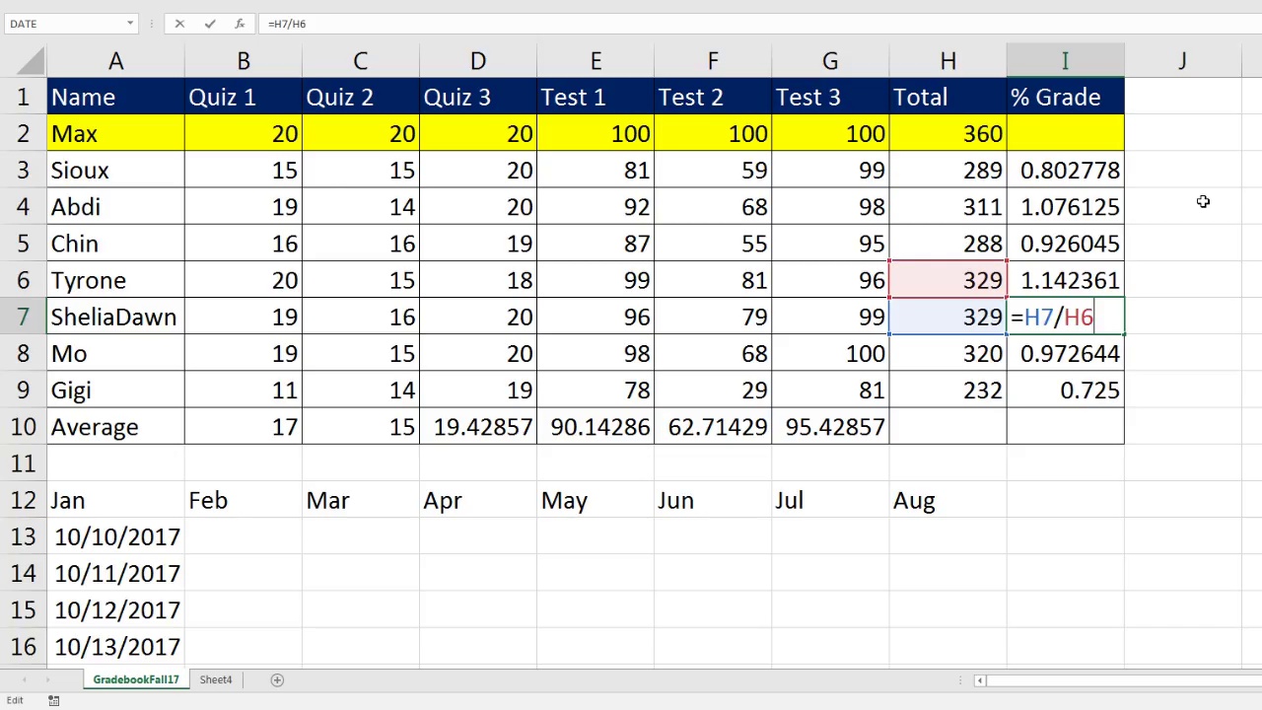
key("ctrl+Return")
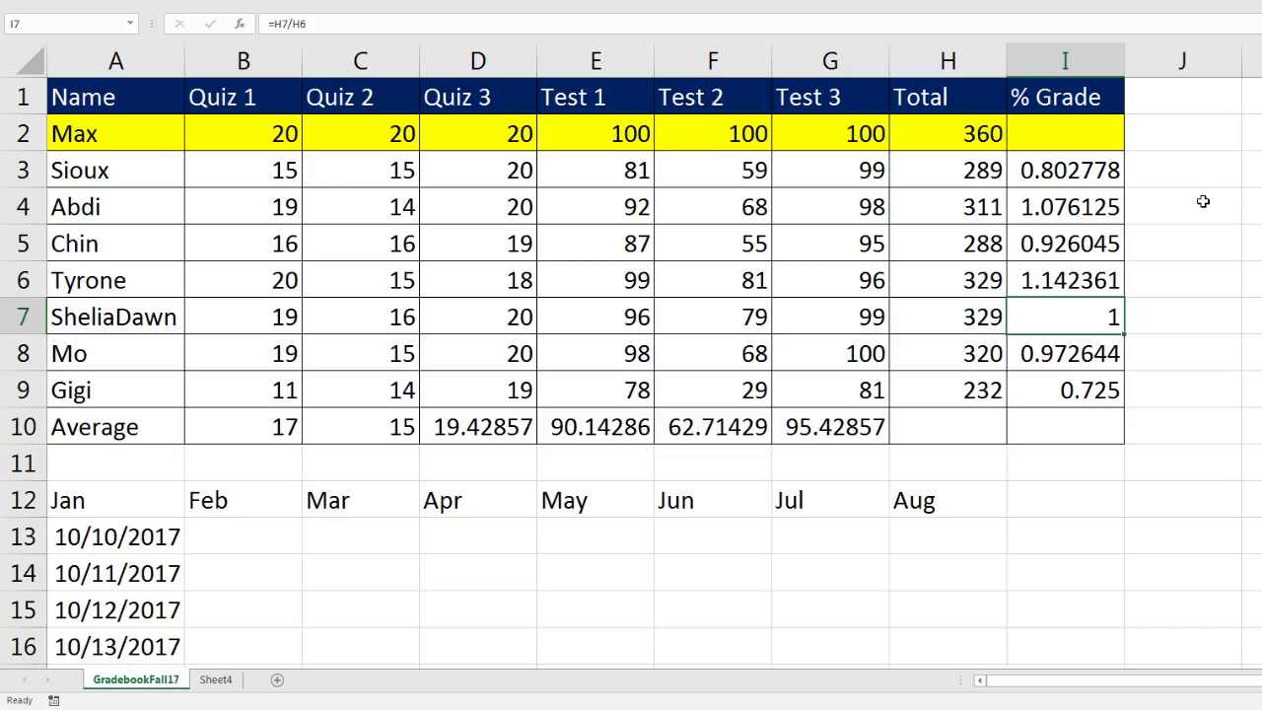
Clear and replace the % Grade formulas in I3:I9 with =H3/$H$2, entered in I3 and copied down through I9.
left_click_drag(1090, 176, 1092, 380)
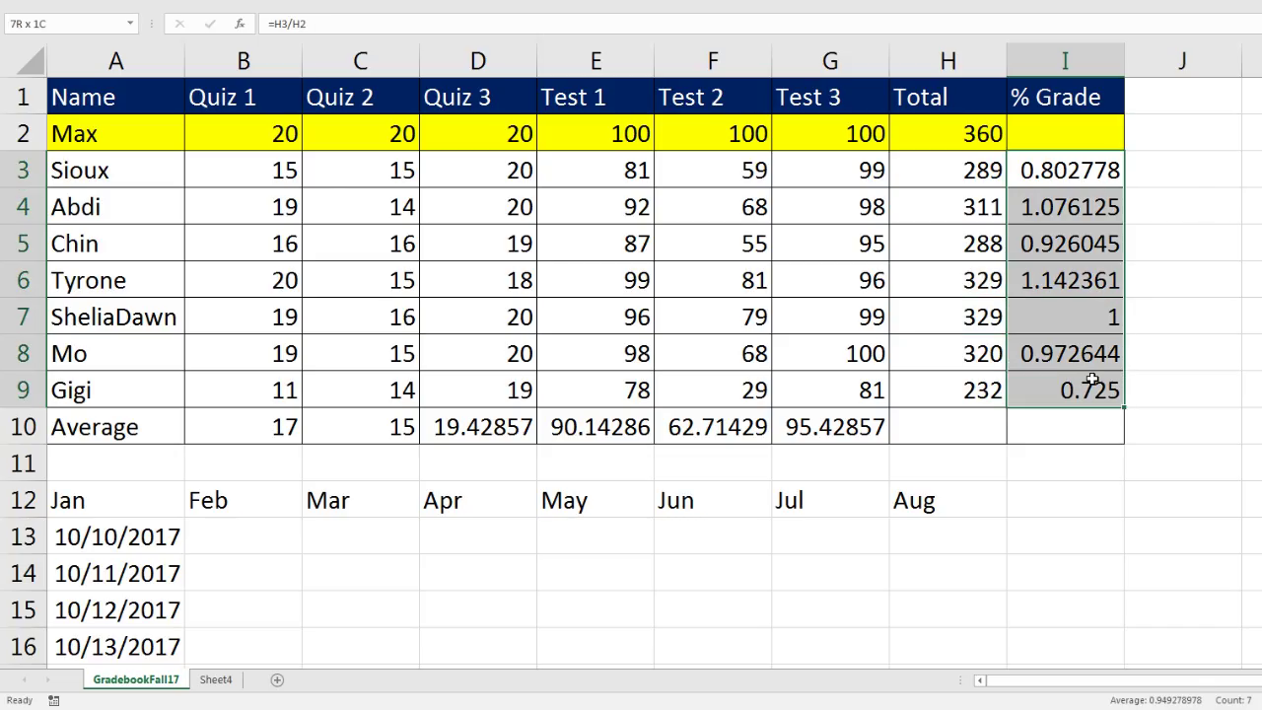
key("Delete")
left_click(1057, 168)
type("=")
key("Left")
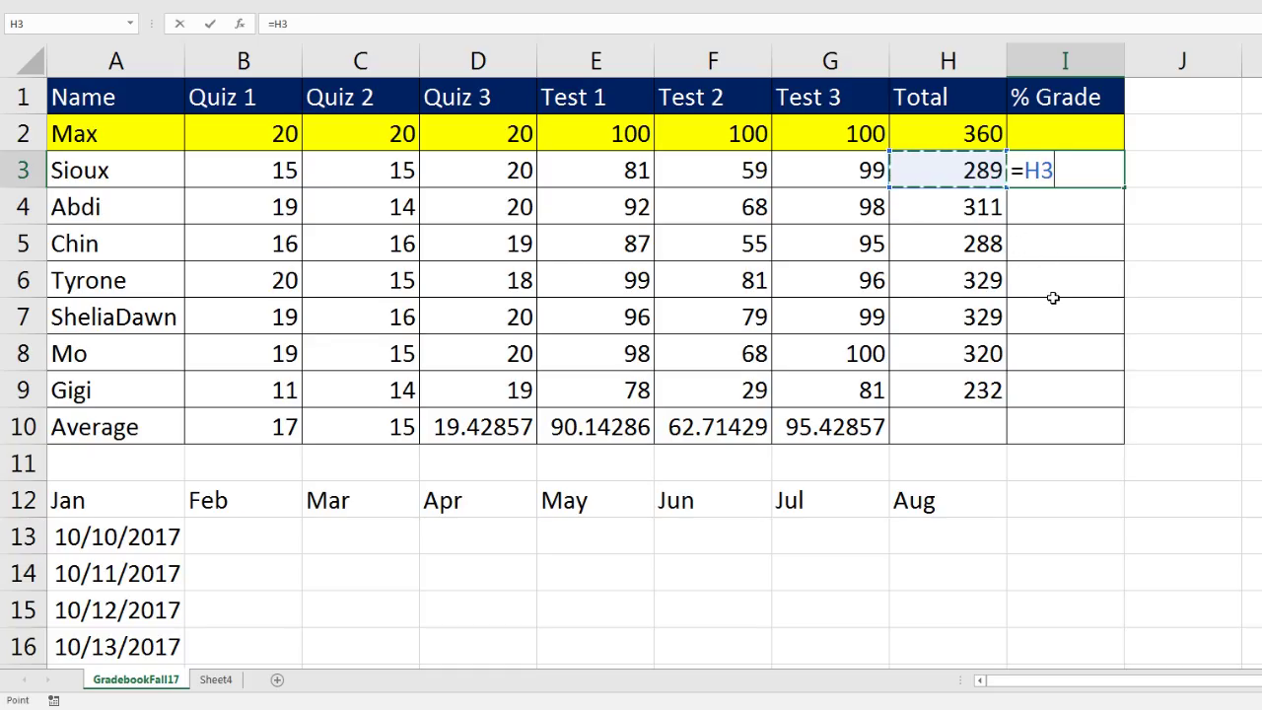
type("/")
key("Up")
key("Left")
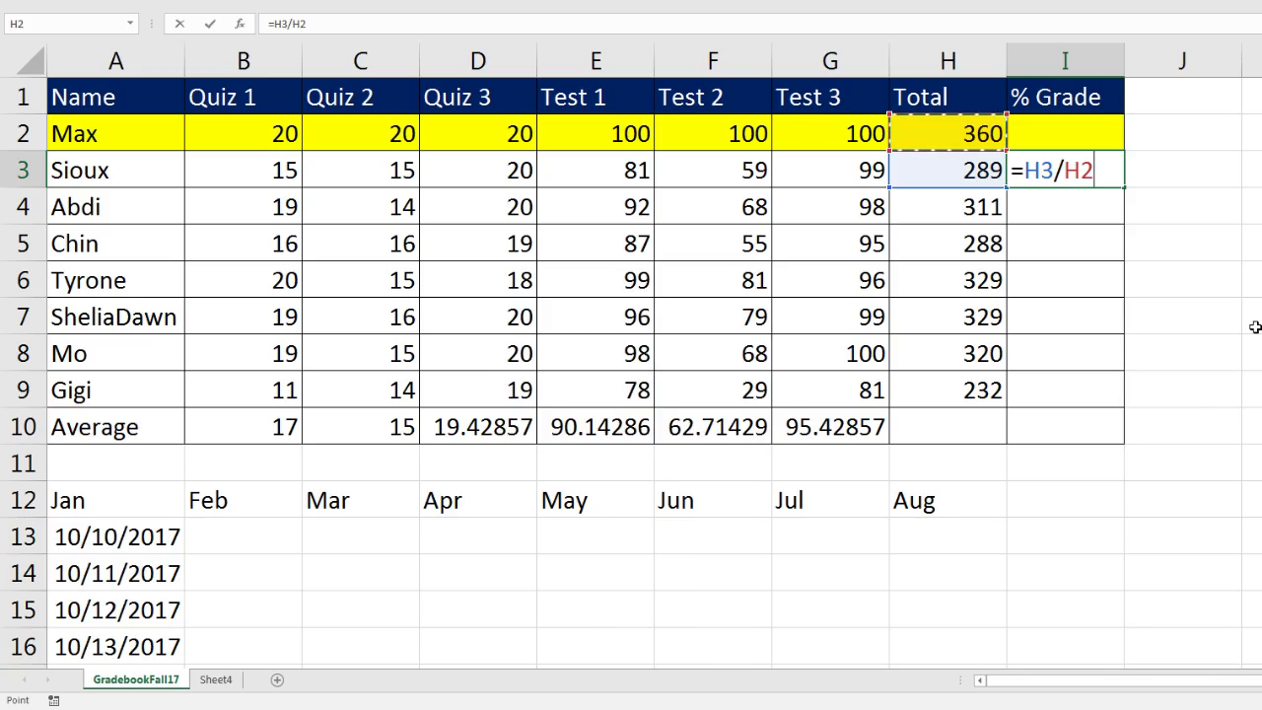
key("F4")
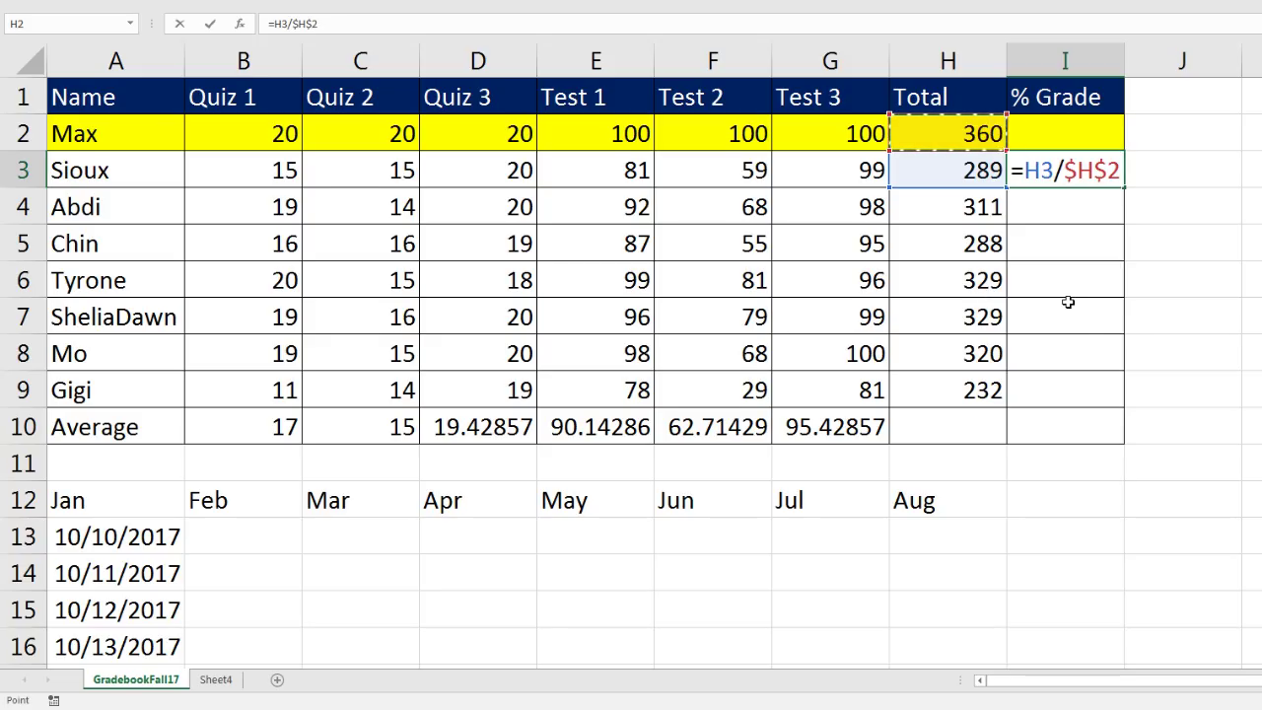
key("ctrl+Return")
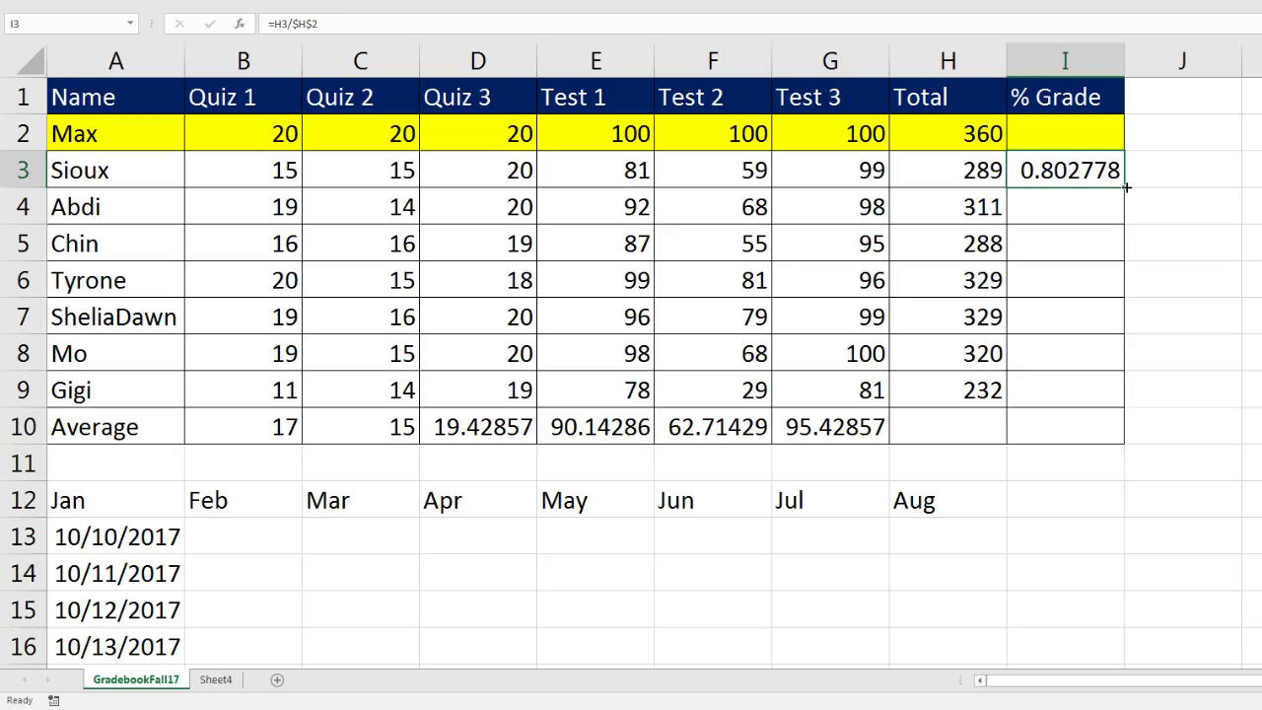
left_click_drag(1125, 199, 1097, 394)
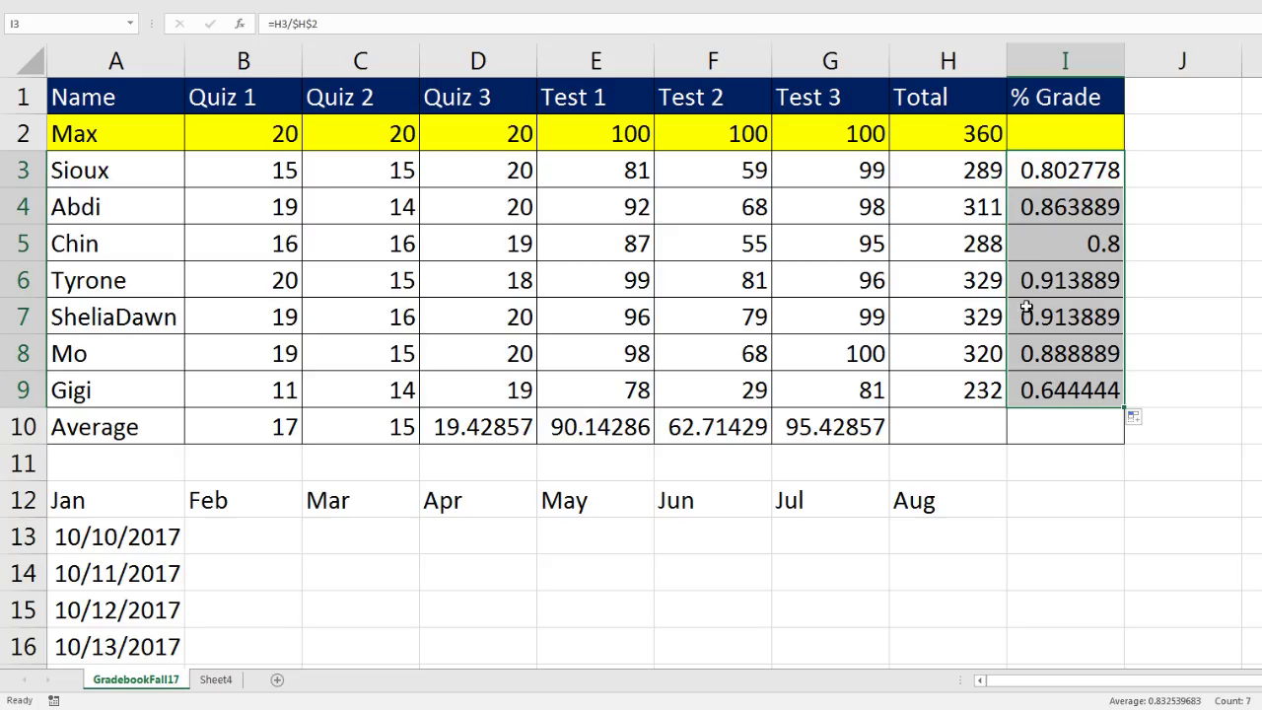
Examine the cell references used by the % Grade formula in I9.
left_click(1049, 390)
key("F2")
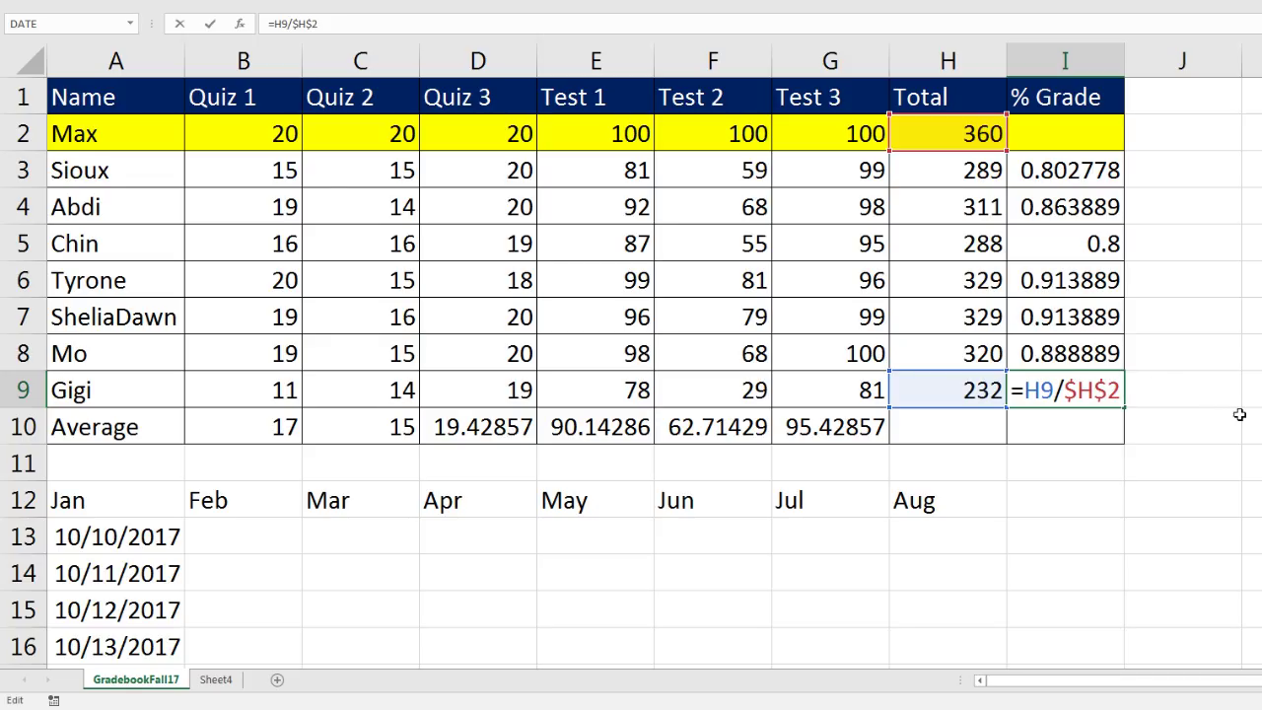
key("Return")
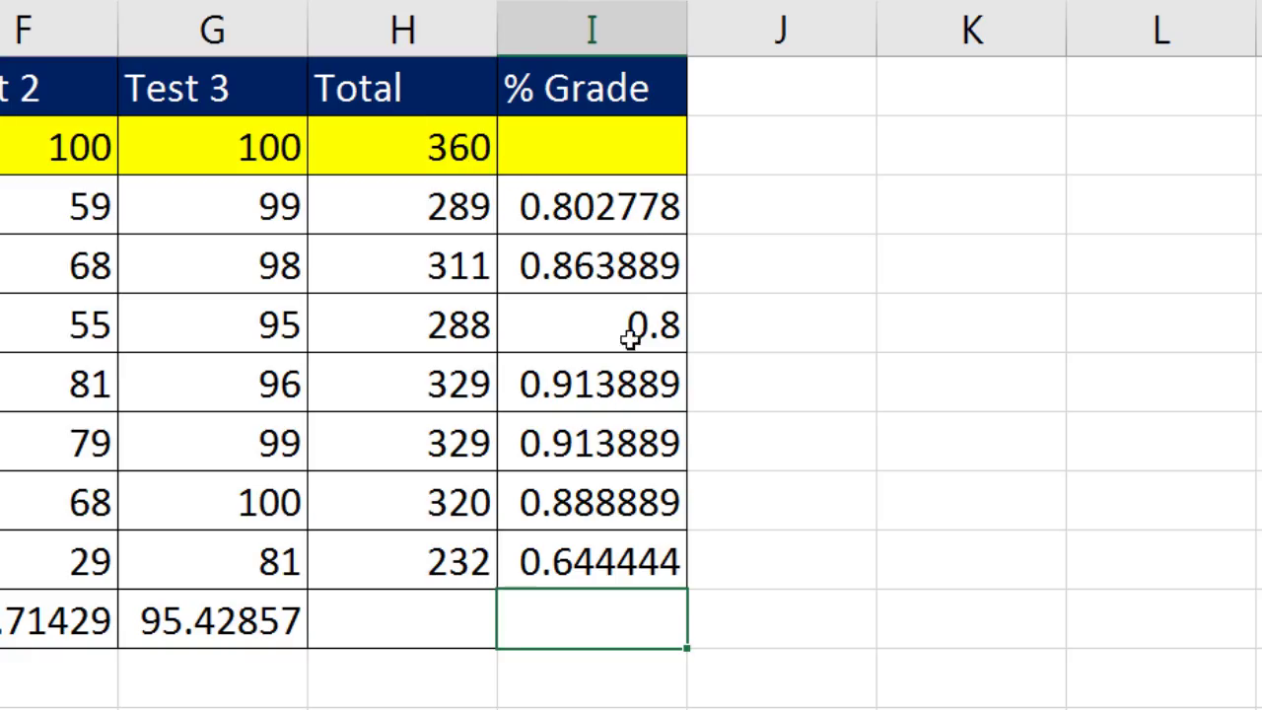
Enter Jan Sales in K3 and 5622.5 in K4, and format K4 as Currency.
left_click(942, 204)
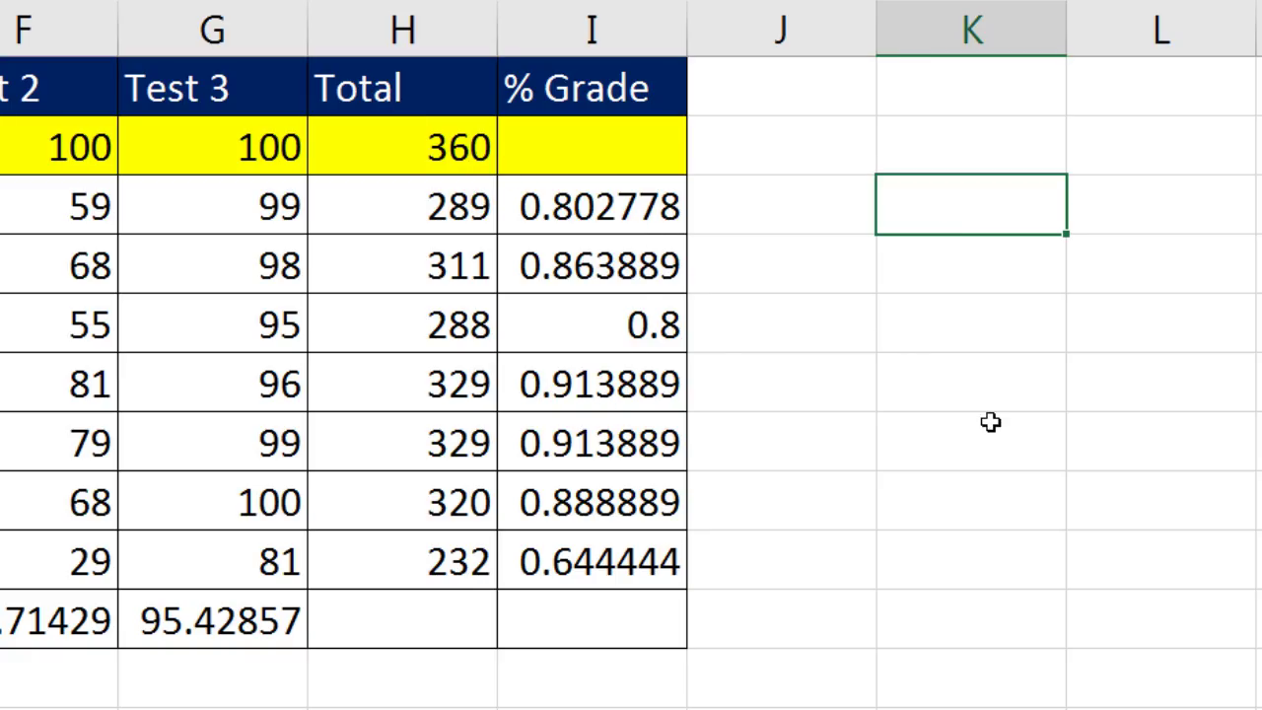
type("Jan Sales")
key("Return")
type("56")
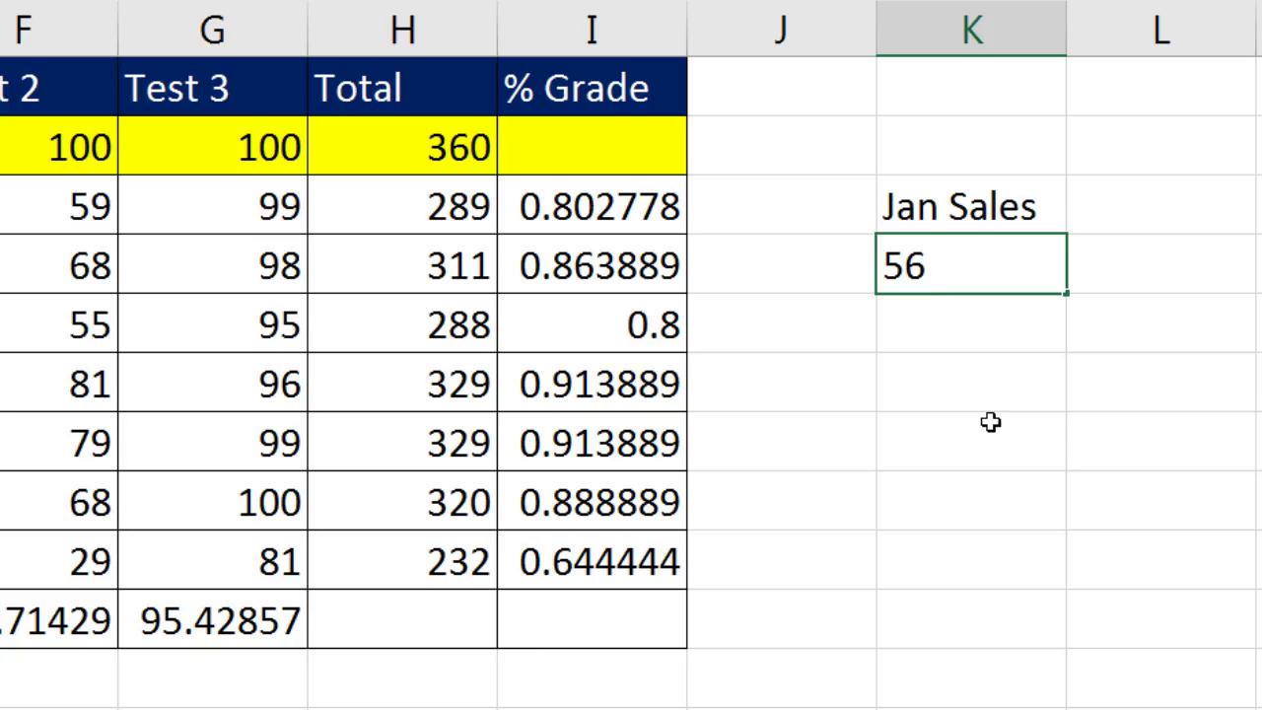
type("22.5")
key("ctrl+Return")
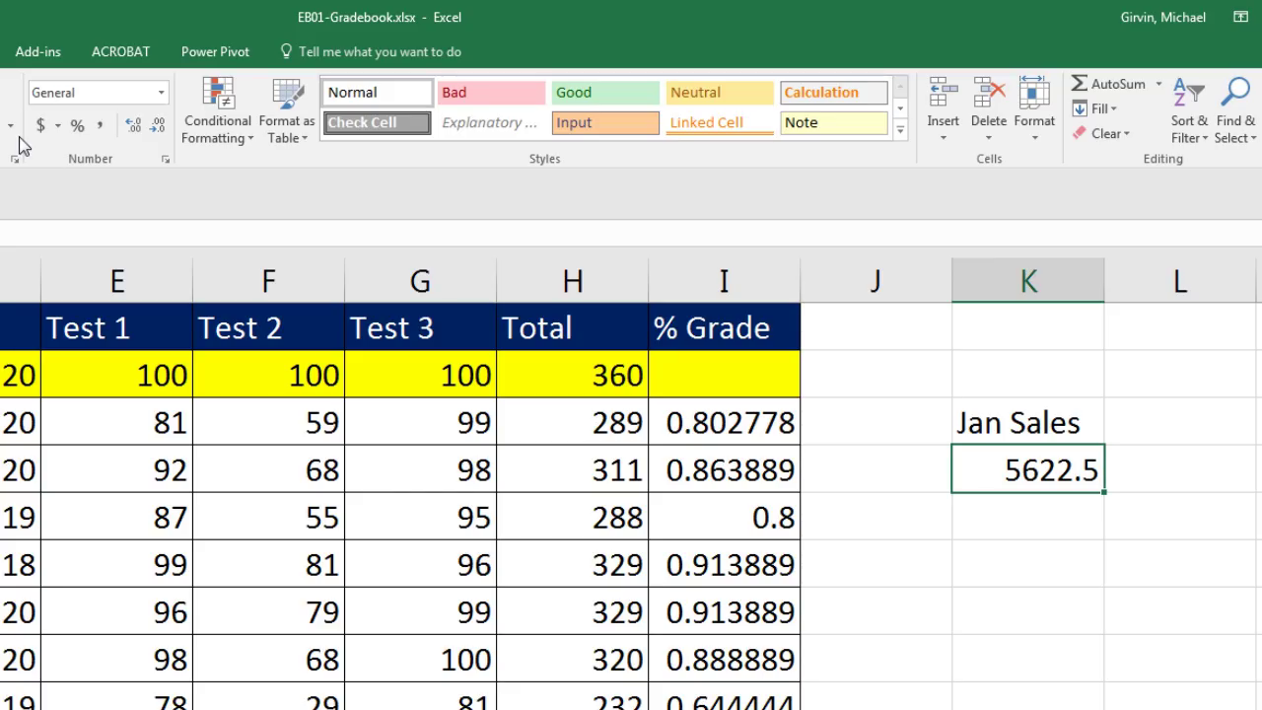
left_click(161, 95)
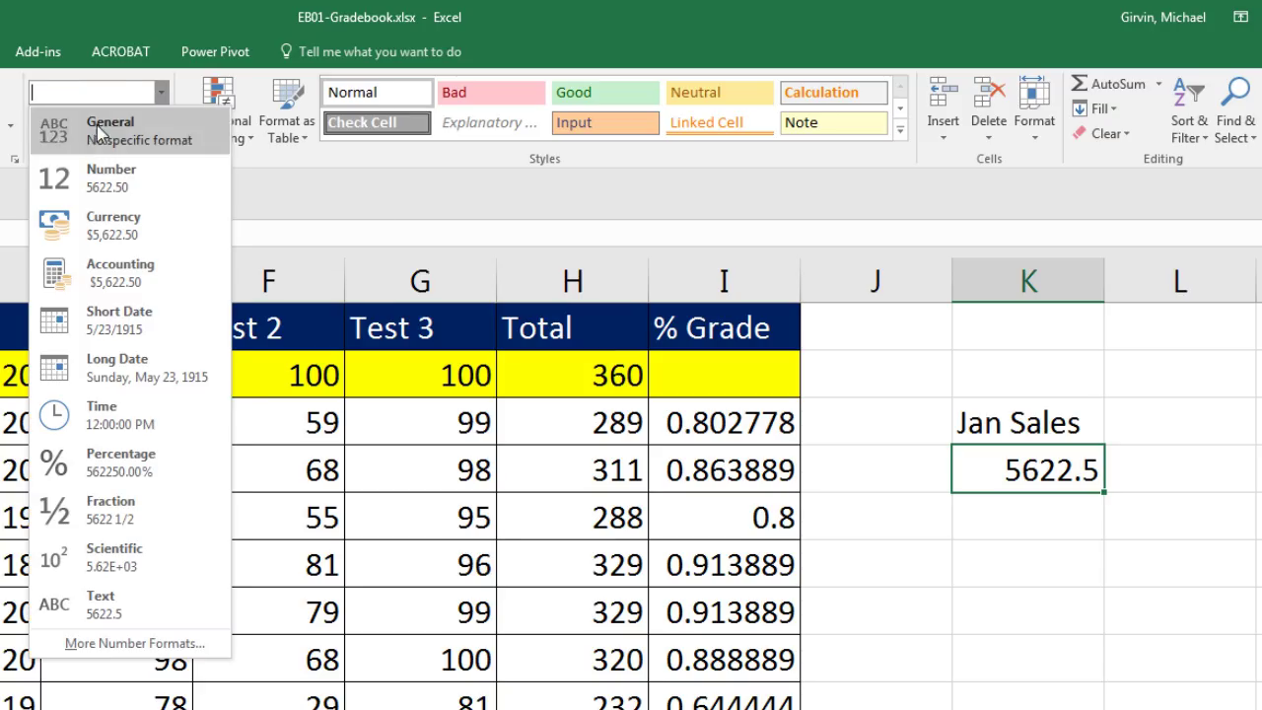
left_click(106, 244)
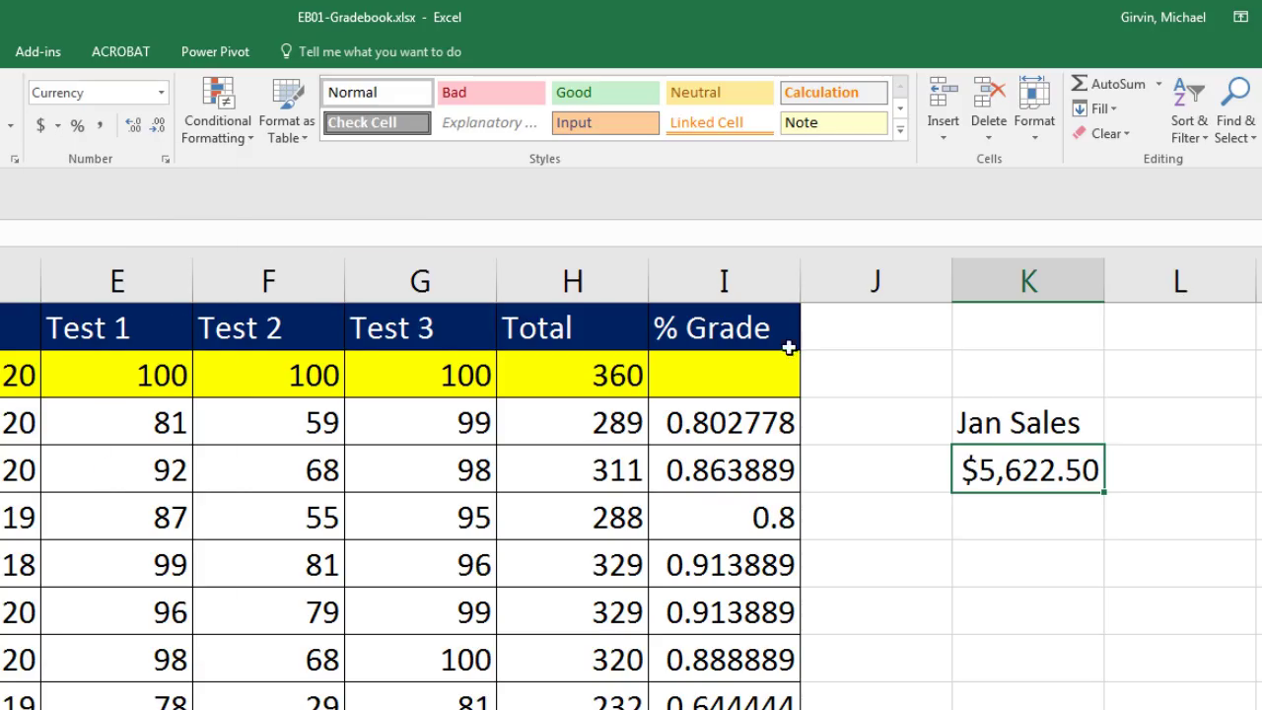
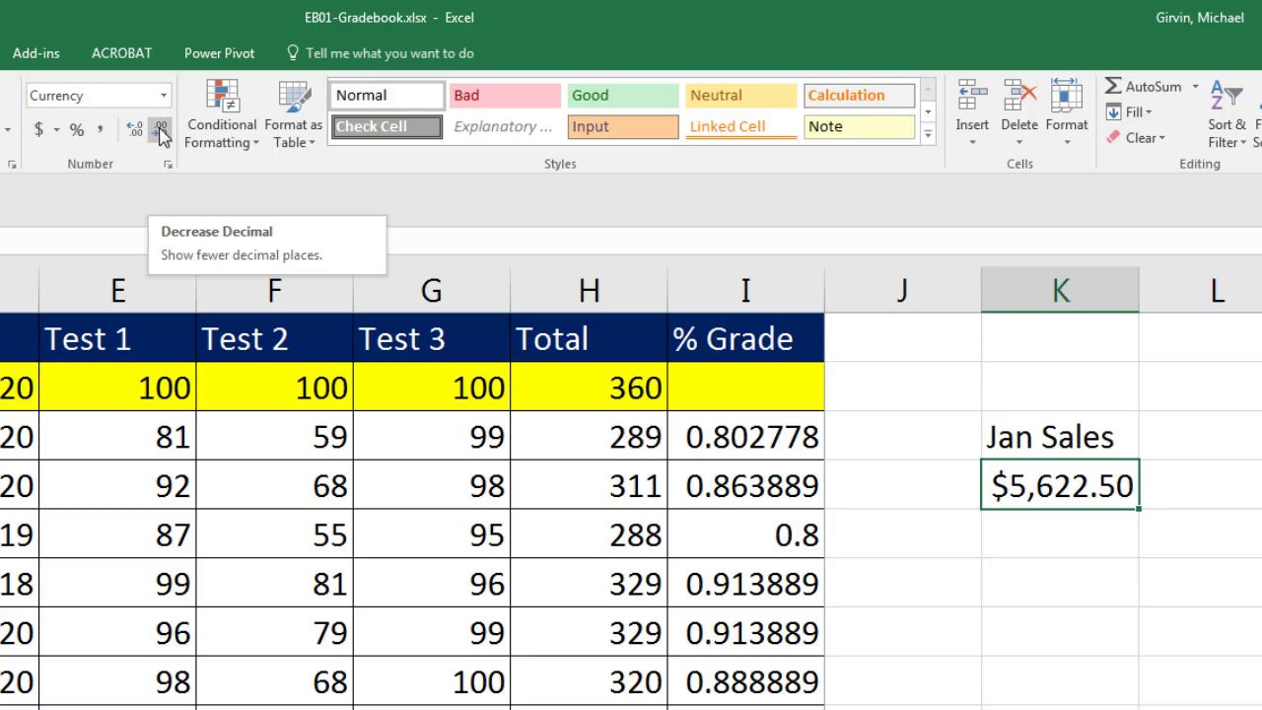
Decrease the decimals shown in K4 to none, and restore two decimal places.
left_click(161, 135)
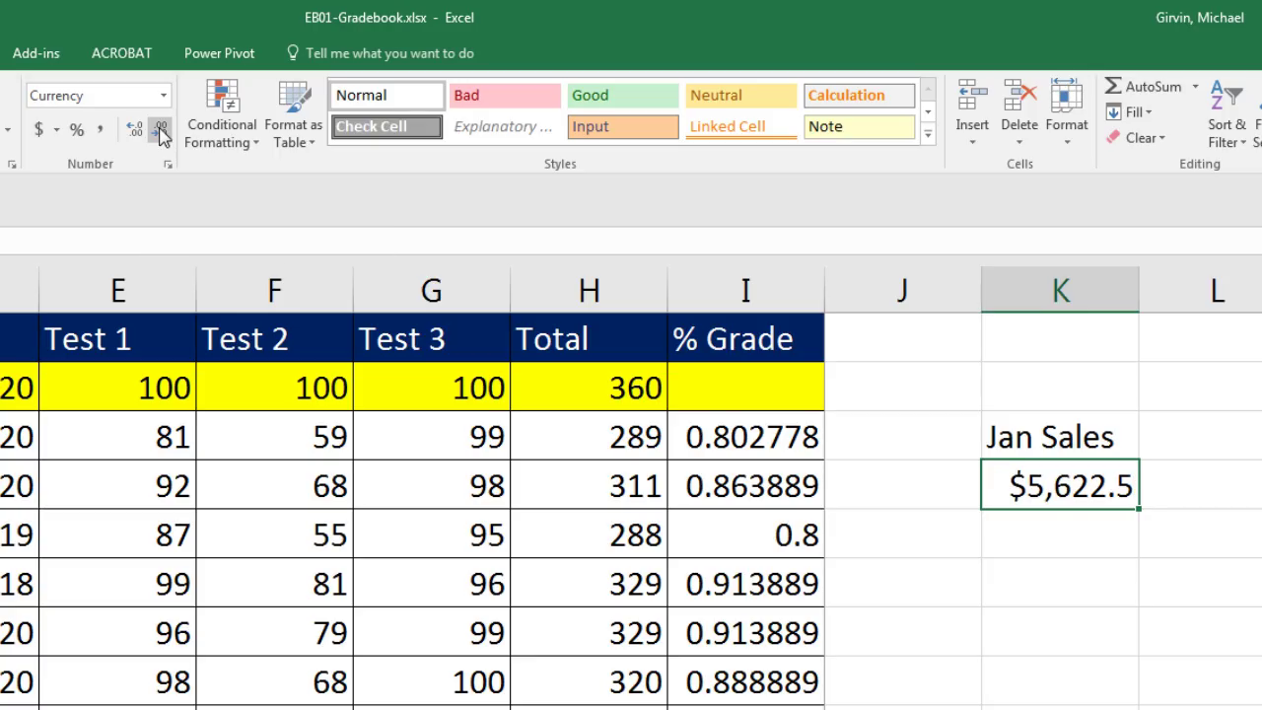
left_click(161, 135)
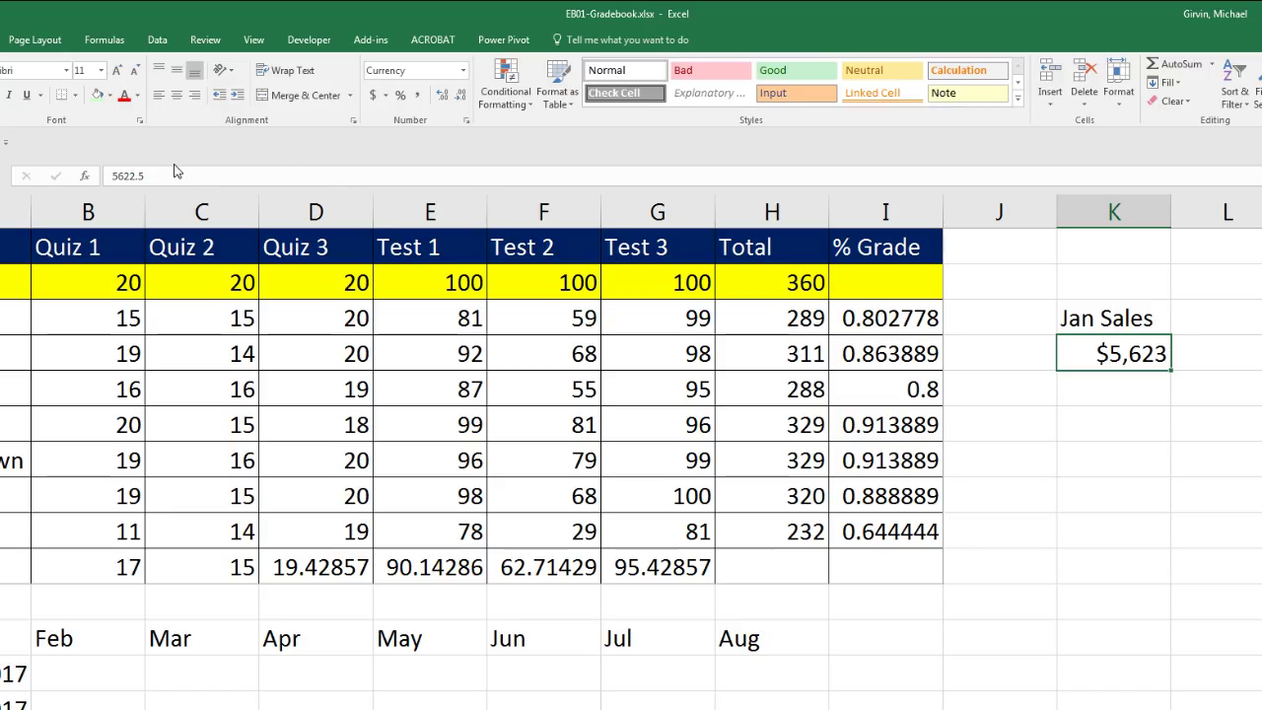
left_click(443, 95)
left_click(444, 96)
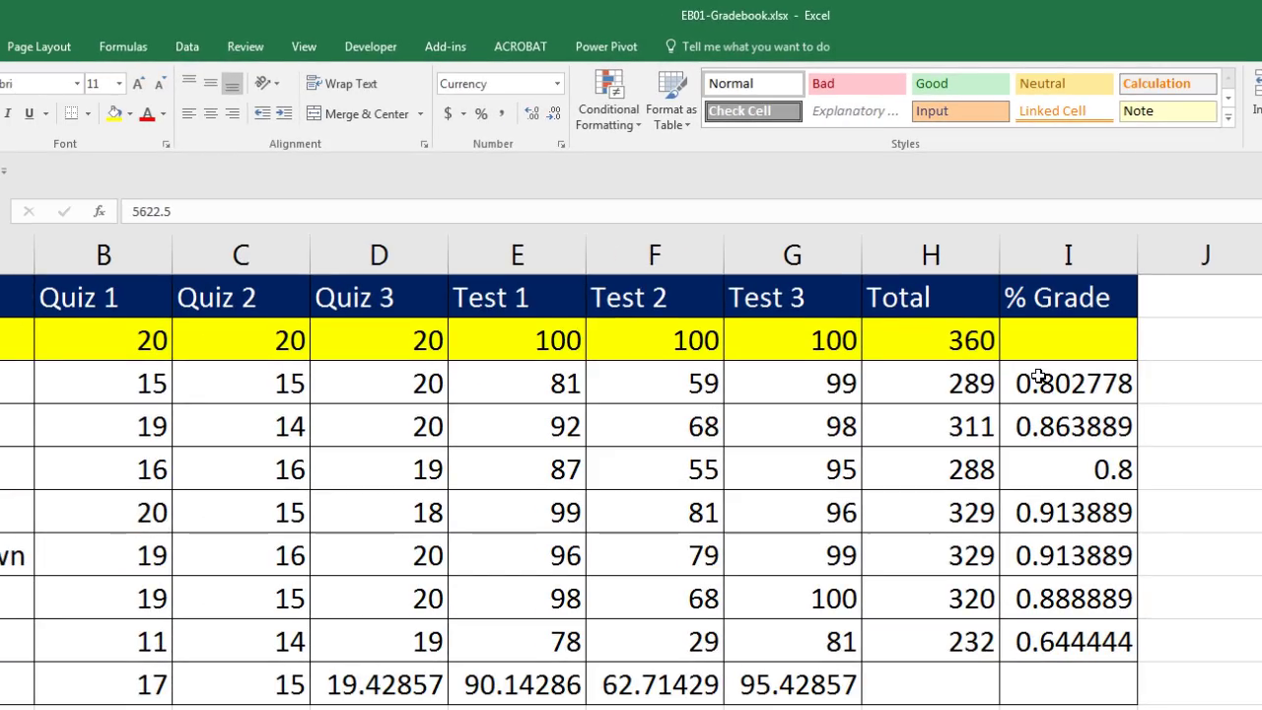
Format the % Grade values in I3:I9 with the Percentage number format.
left_click_drag(1037, 375, 1070, 640)
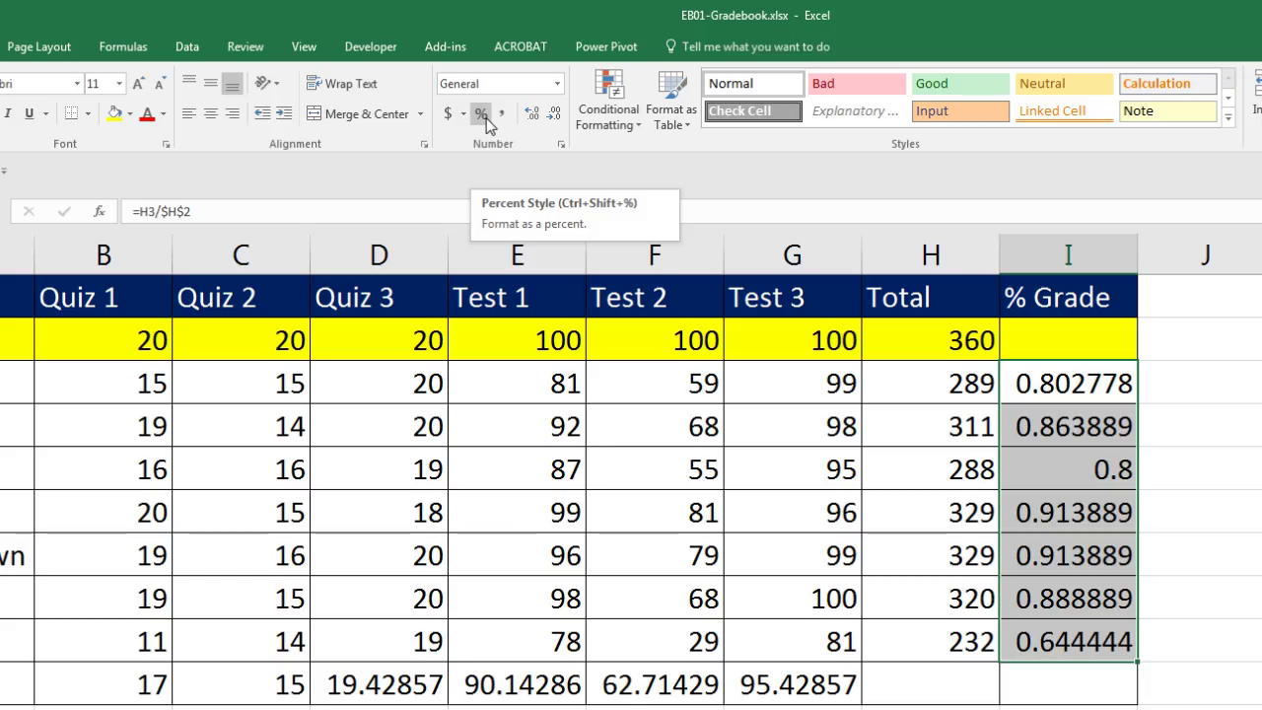
left_click(558, 84)
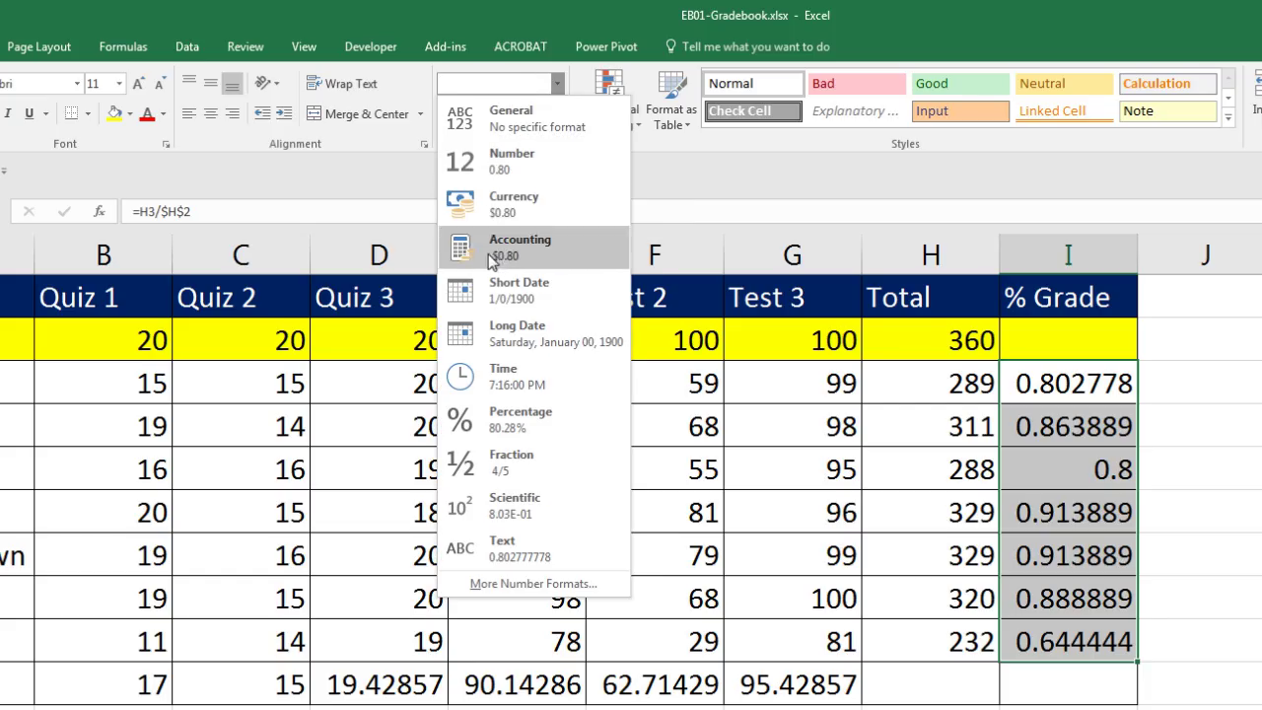
left_click(539, 432)
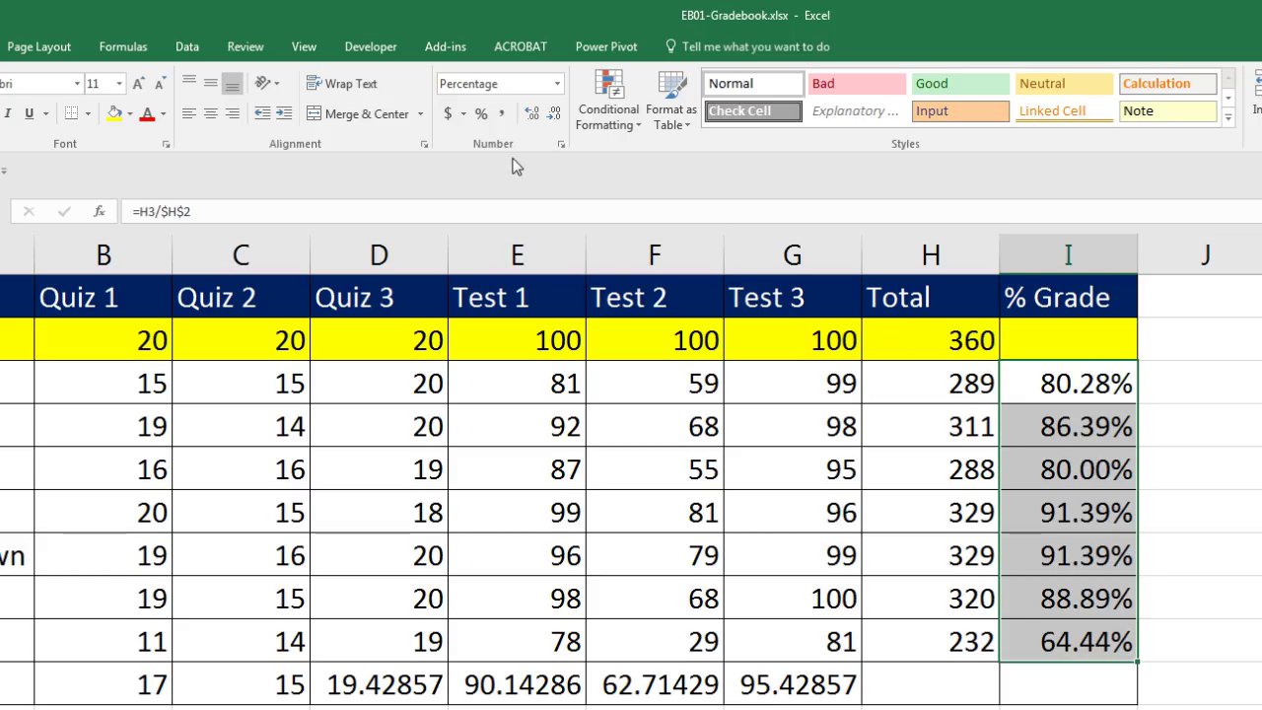
Switch I3:I9 to the General number format and undo that change.
left_click(557, 85)
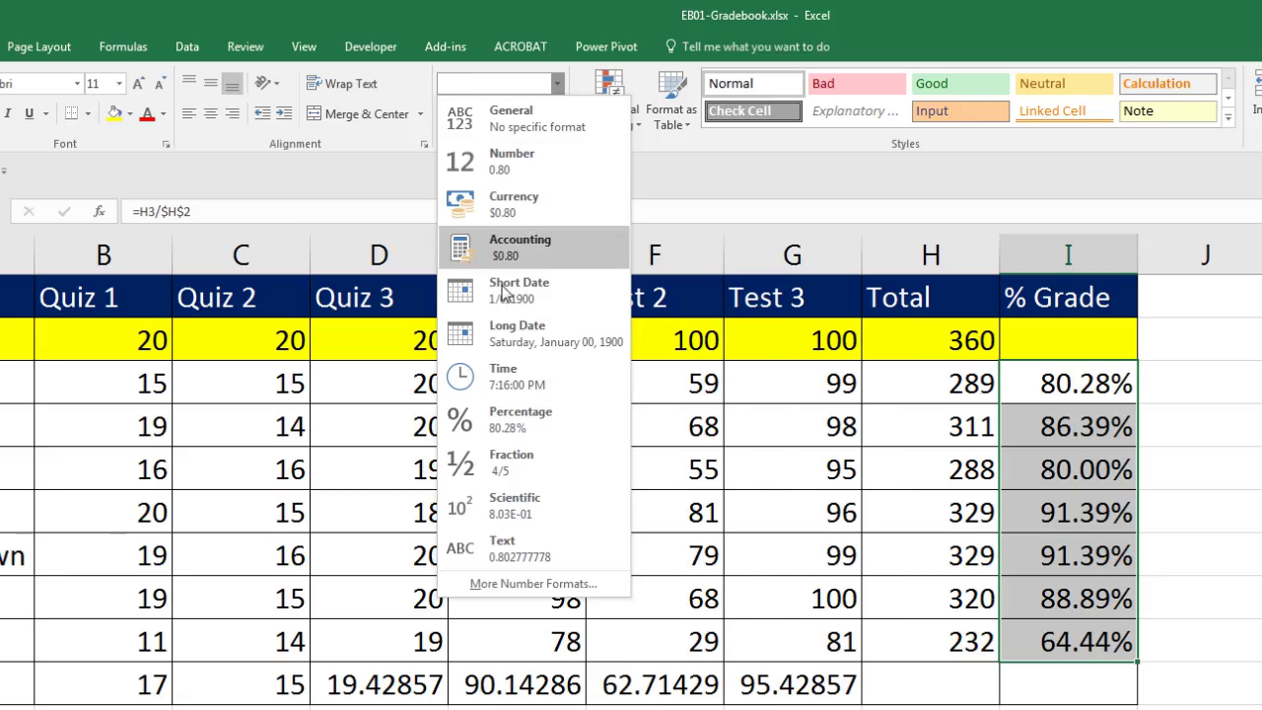
left_click(532, 124)
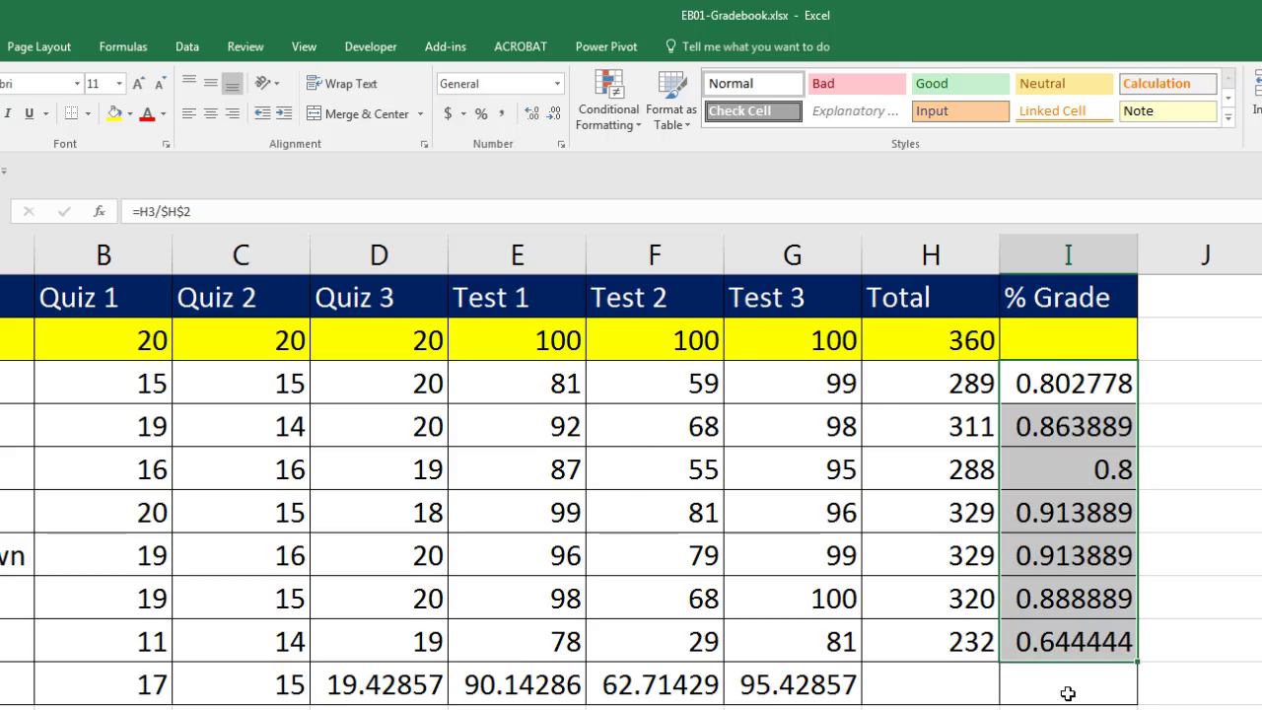
key("ctrl+z")
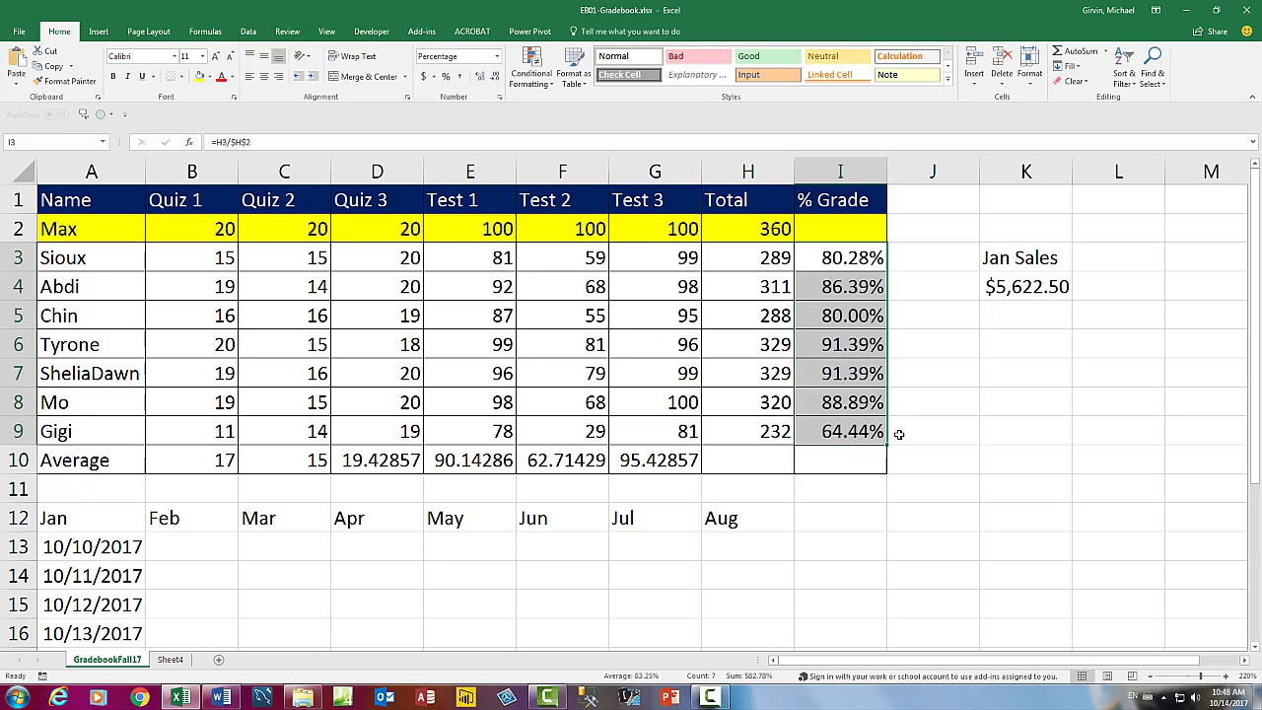
Check the print preview of the gradebook sheet, including its second page, and return to the worksheet.
left_click(897, 493)
left_click_drag(872, 456, 60, 200)
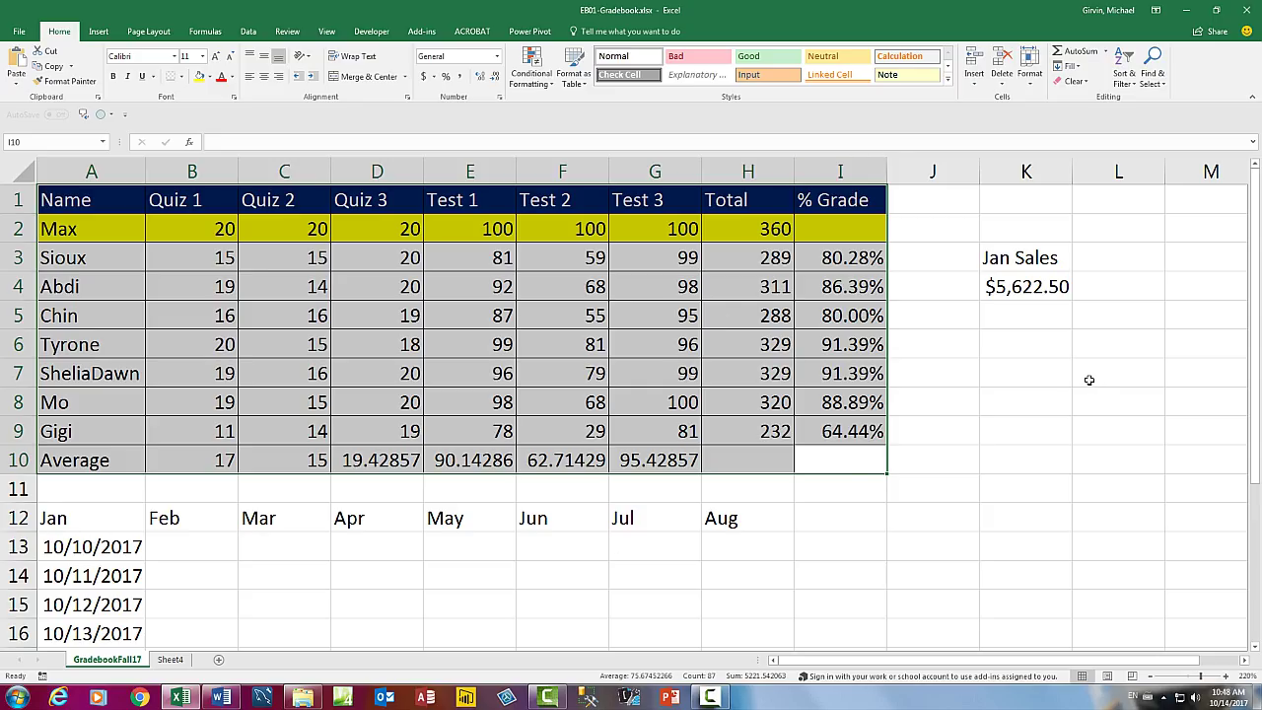
left_click(824, 456)
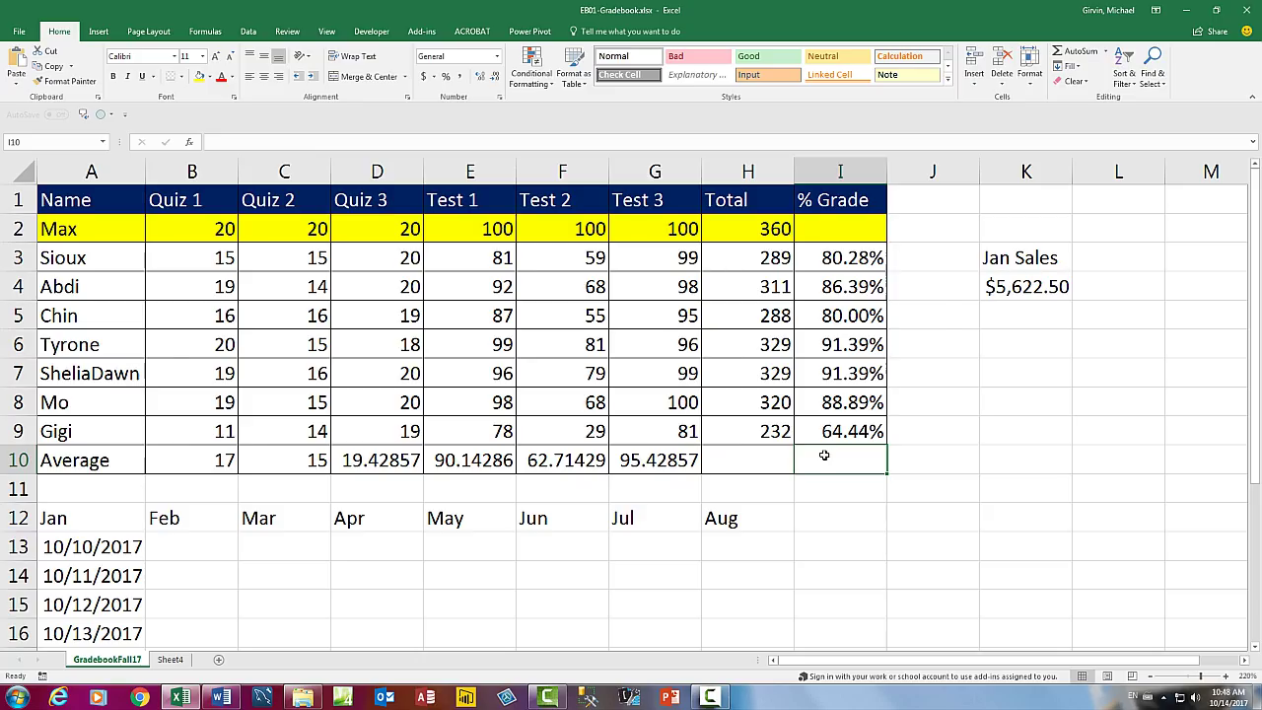
key("ctrl+p")
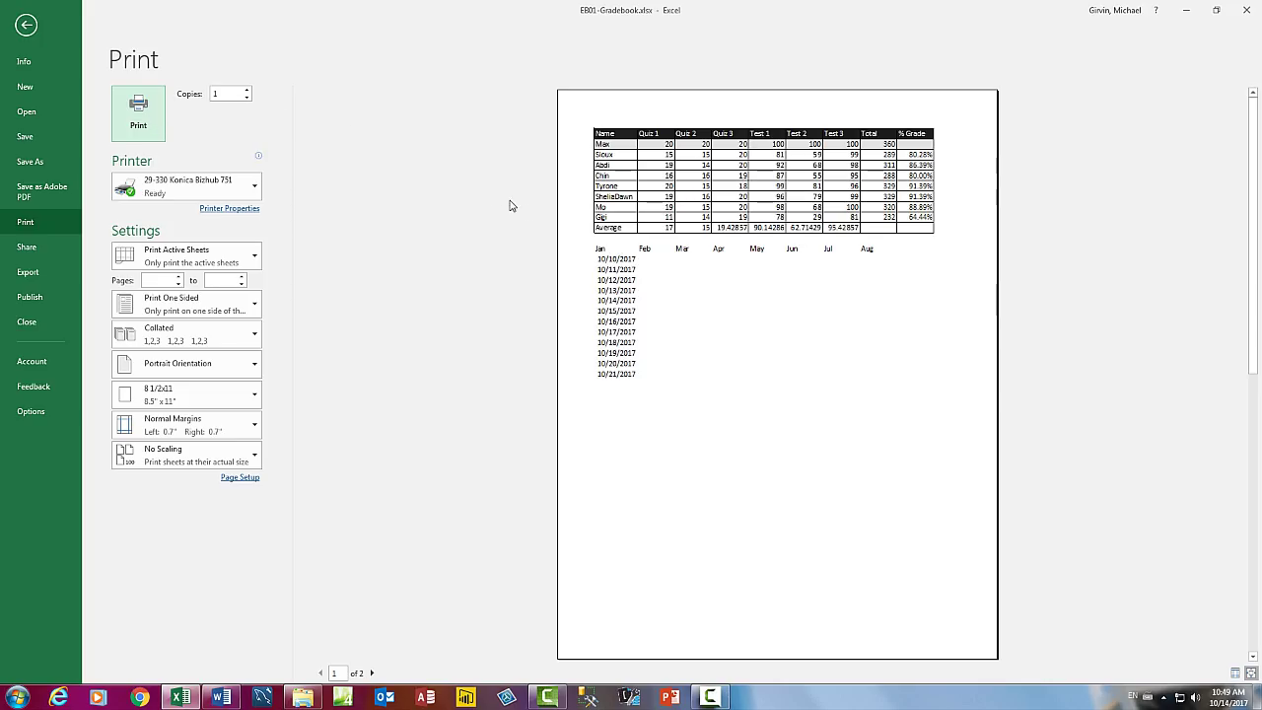
left_click(373, 673)
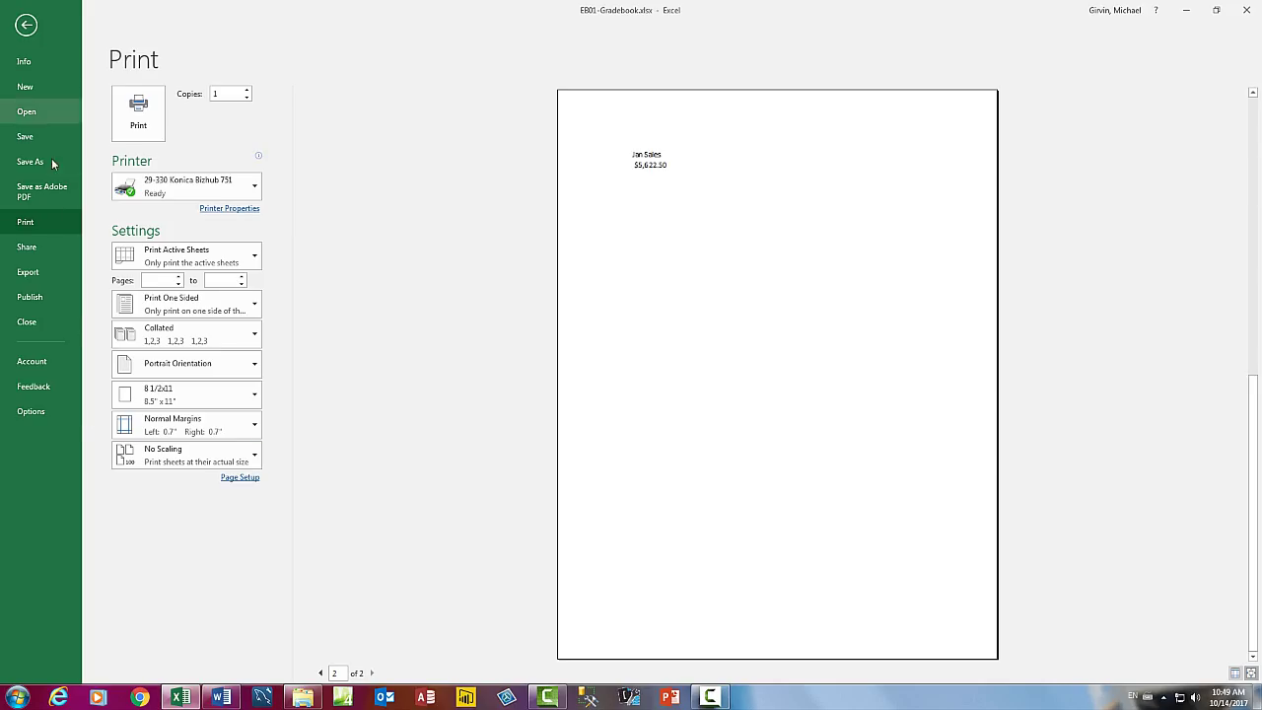
key("Escape")
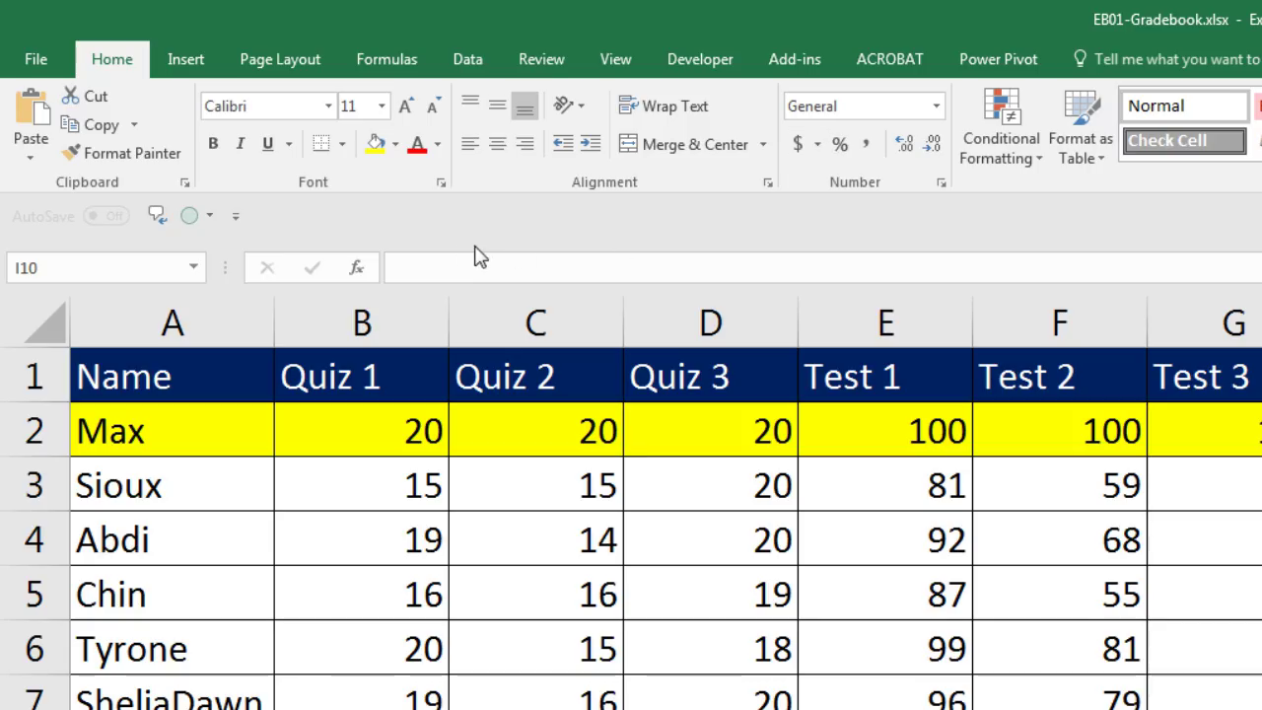
left_click(266, 74)
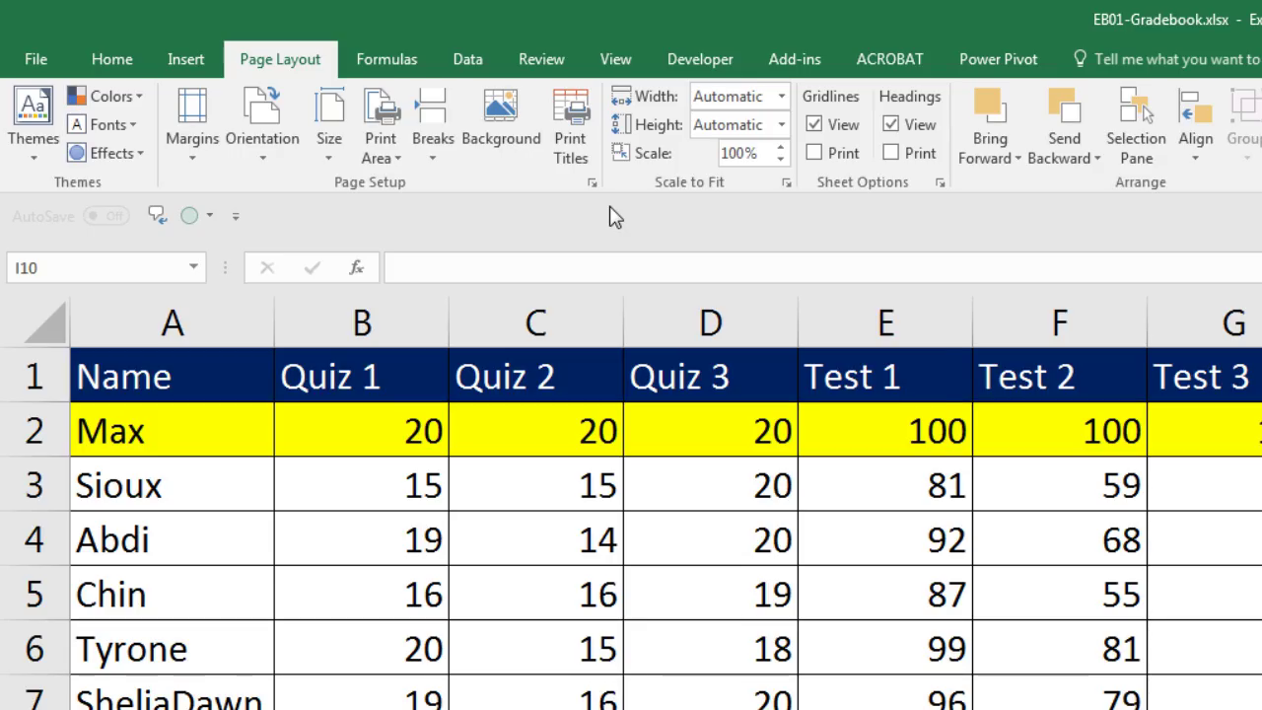
key("alt")
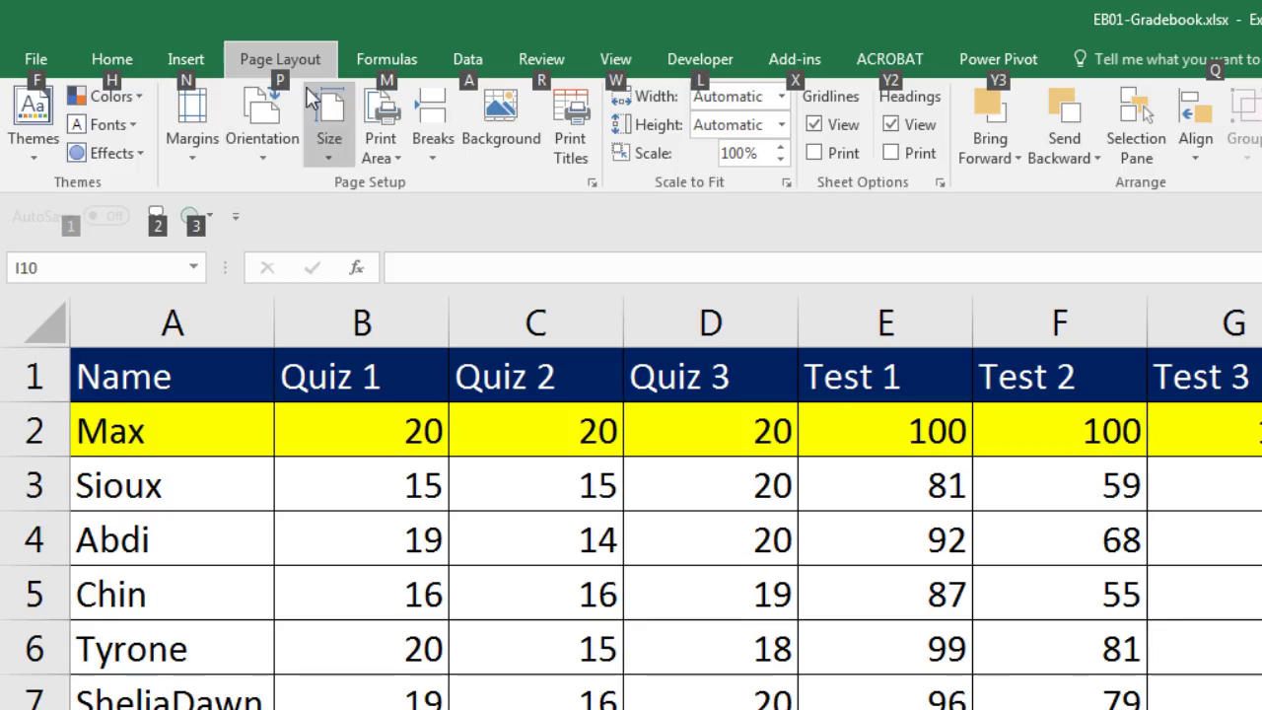
key("p")
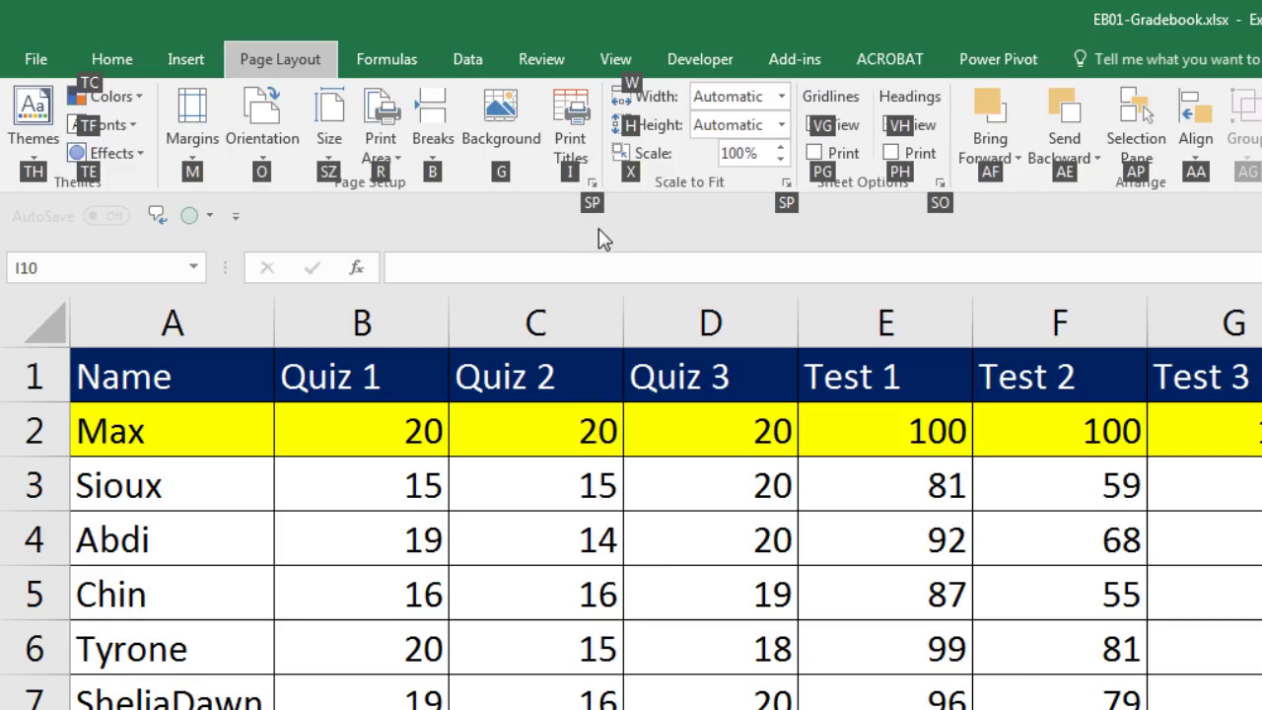
key("s")
key("p")
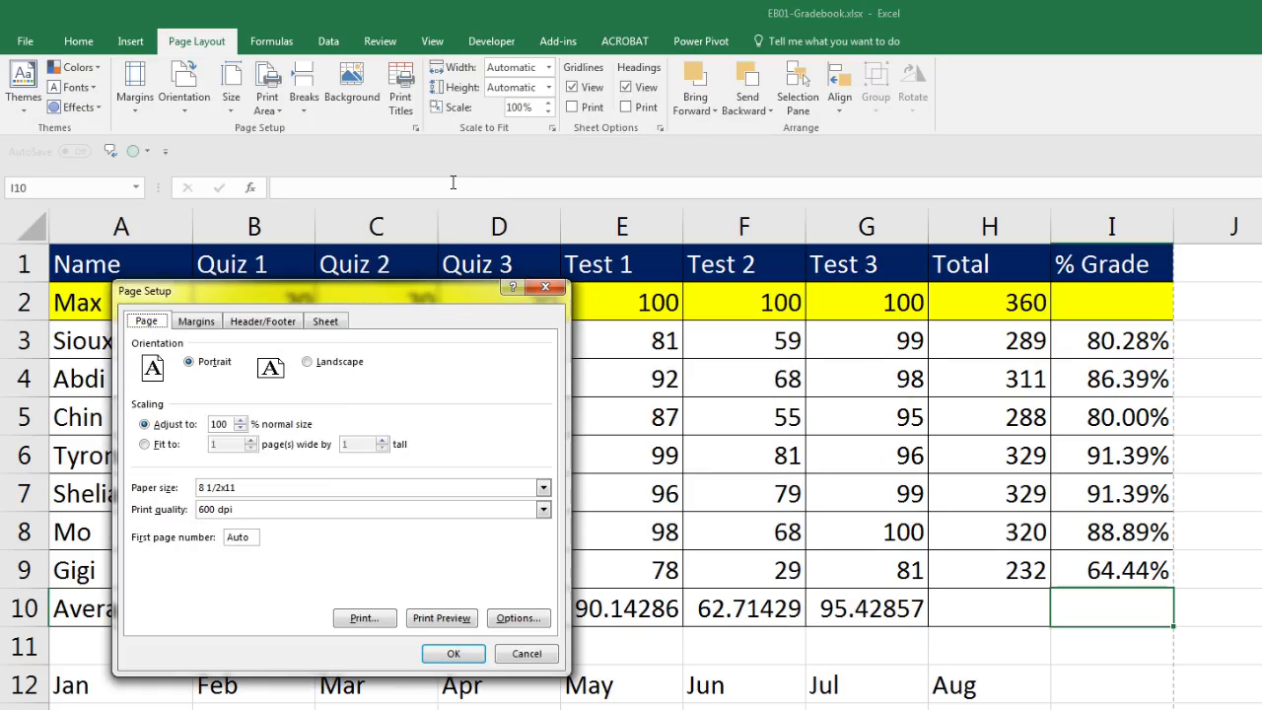
key("Escape")
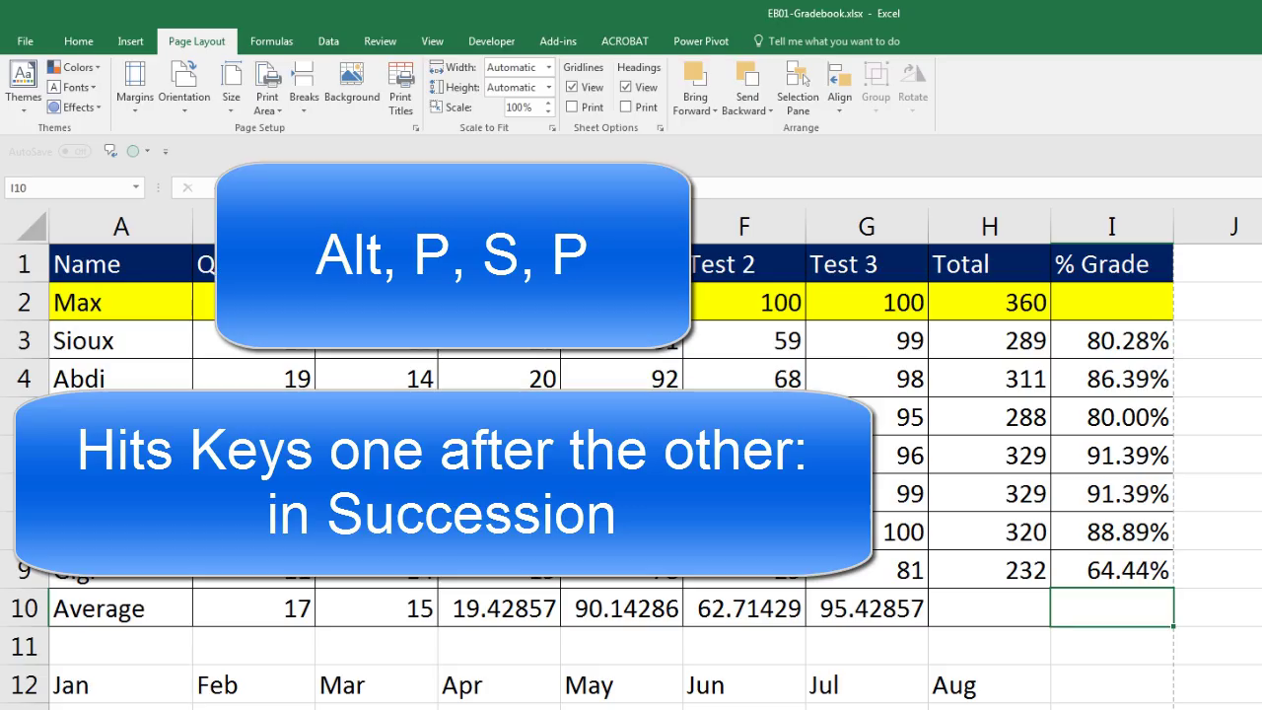
Open Page Setup and review its Margins, Header/Footer and Sheet settings, returning to the Page settings.
key("alt+p")
key("s")
key("p")
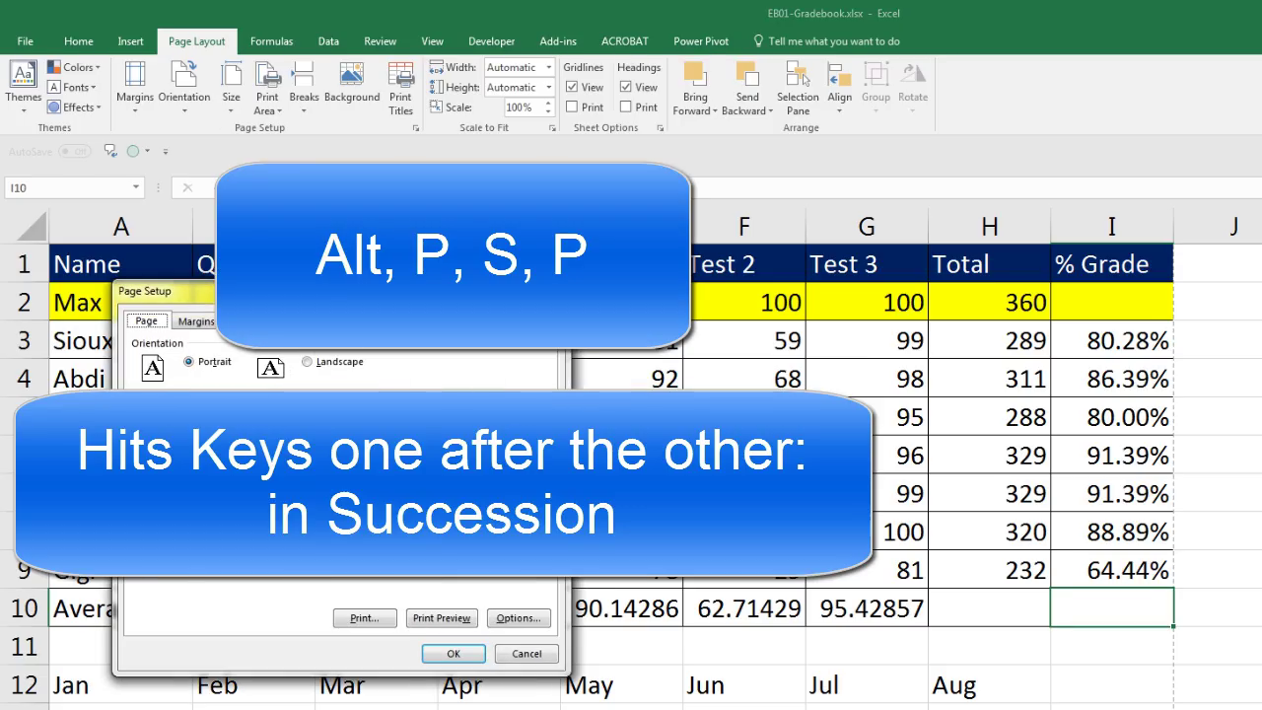
left_click_drag(475, 291, 669, 291)
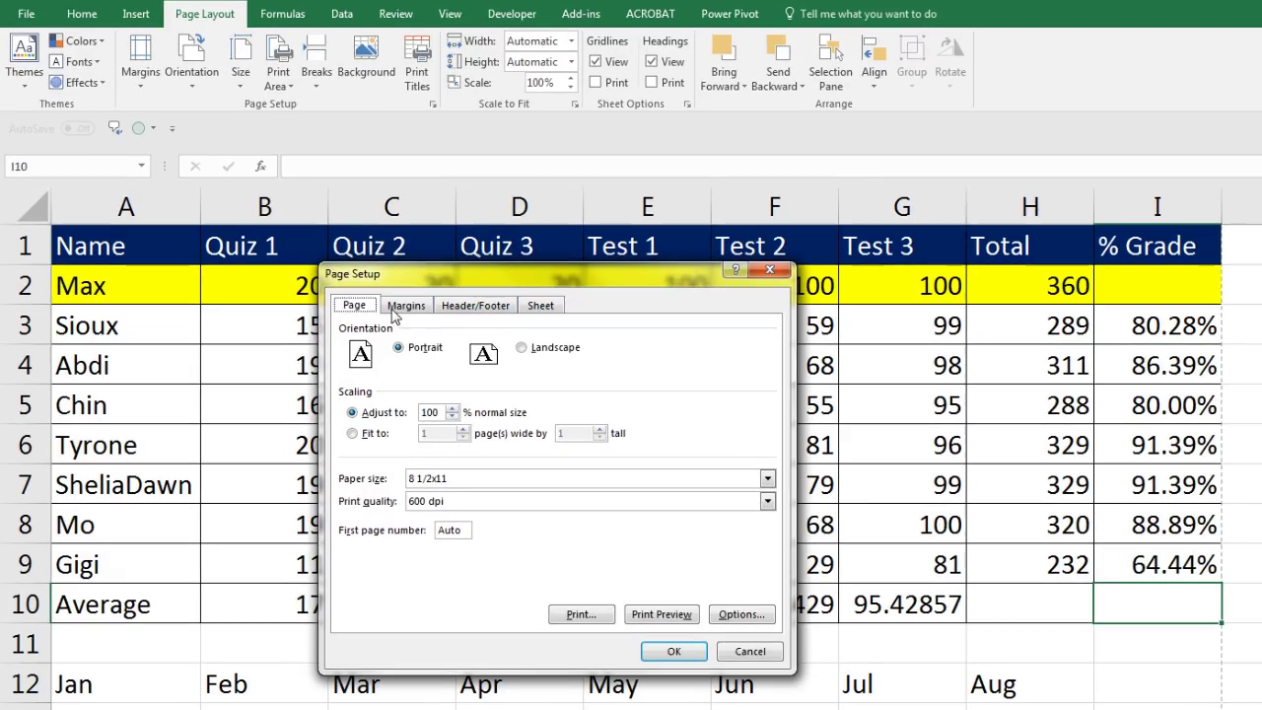
left_click(408, 307)
left_click(461, 308)
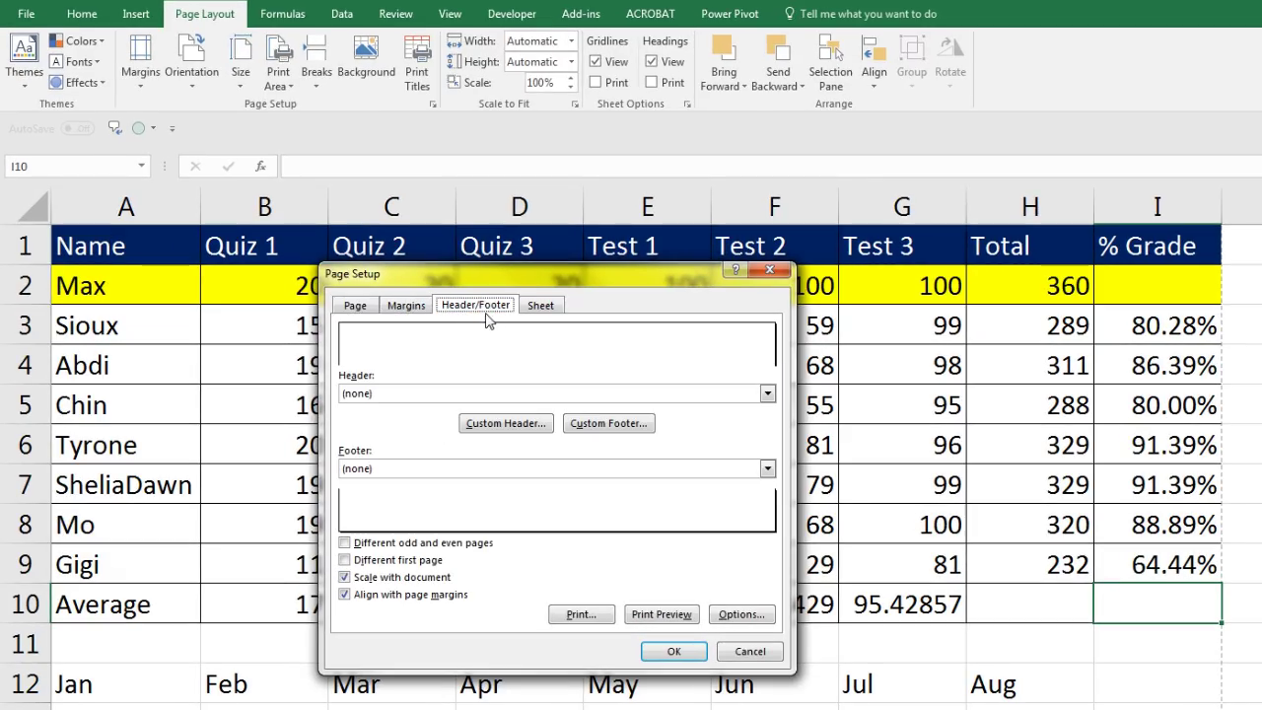
left_click(544, 308)
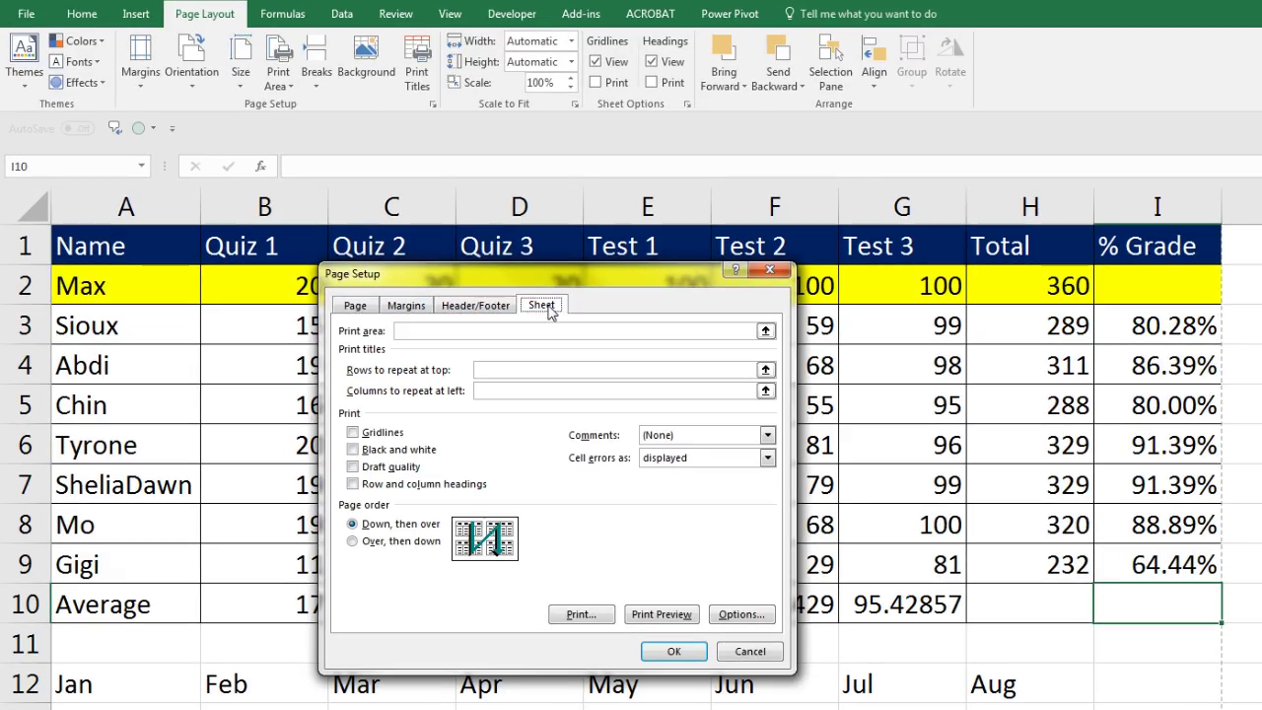
left_click(357, 307)
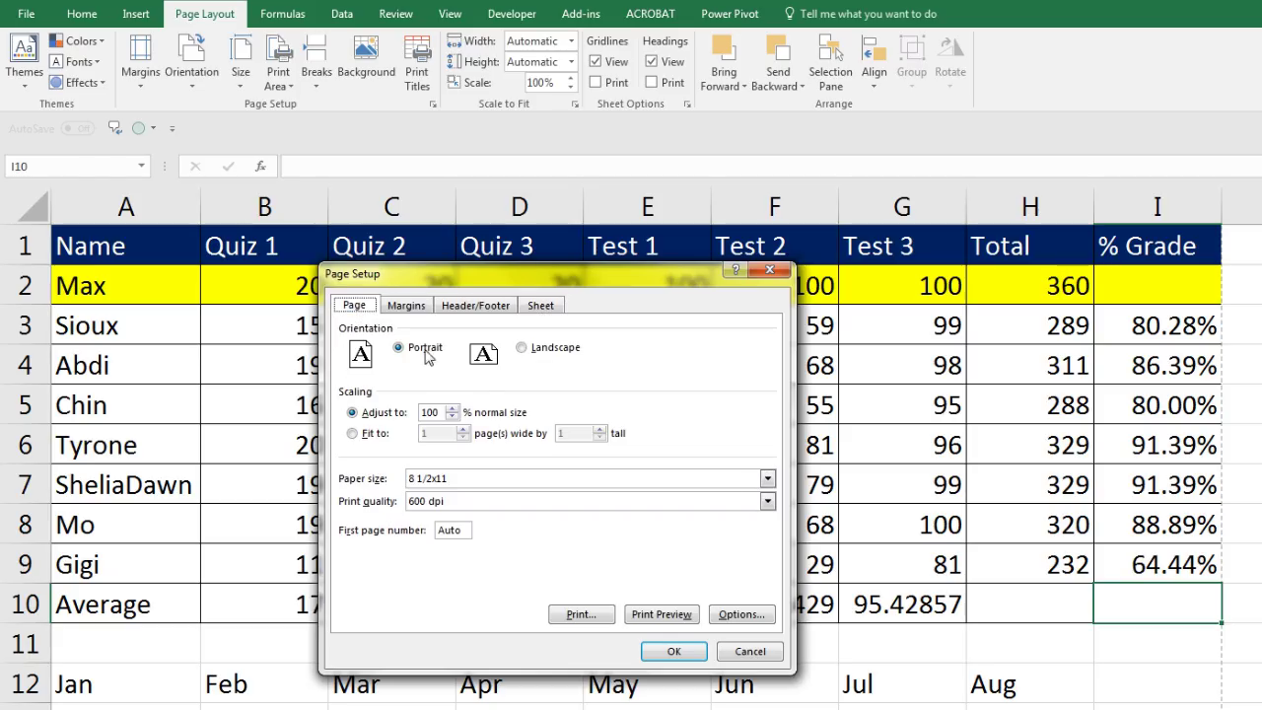
Set the page orientation to Landscape and adjust the scaling to 125% of normal size.
left_click(524, 351)
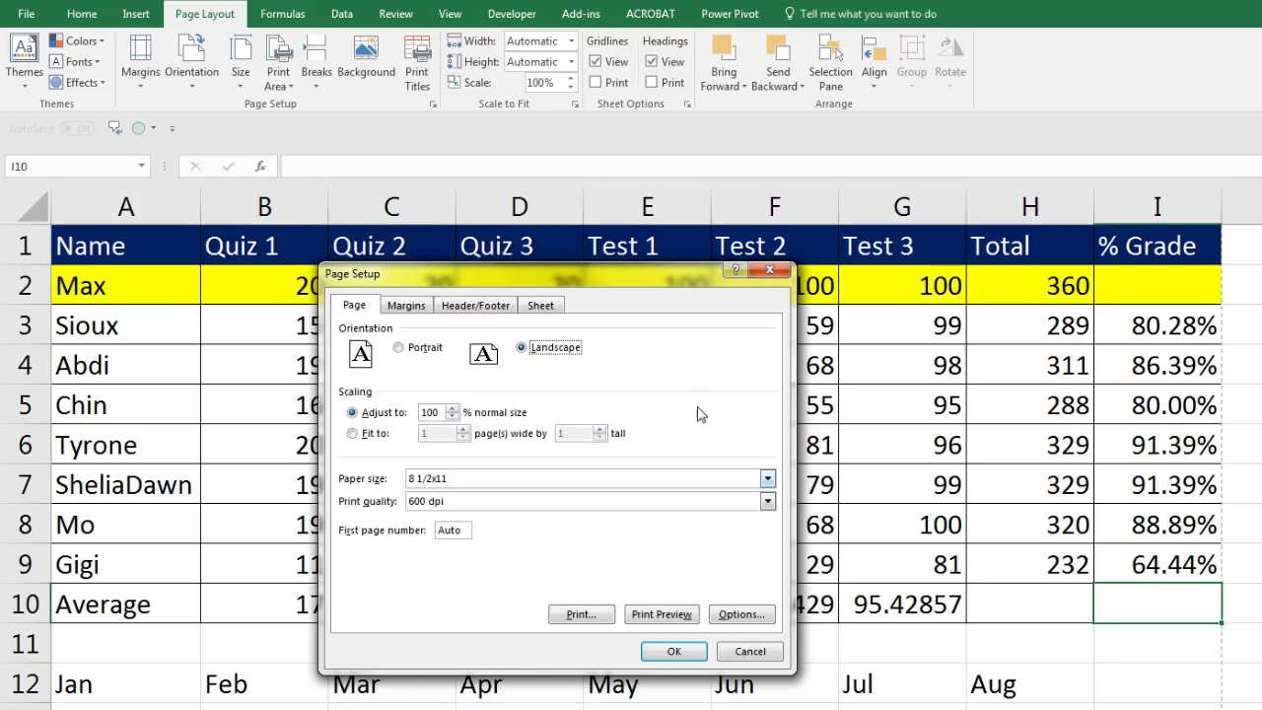
left_click(357, 438)
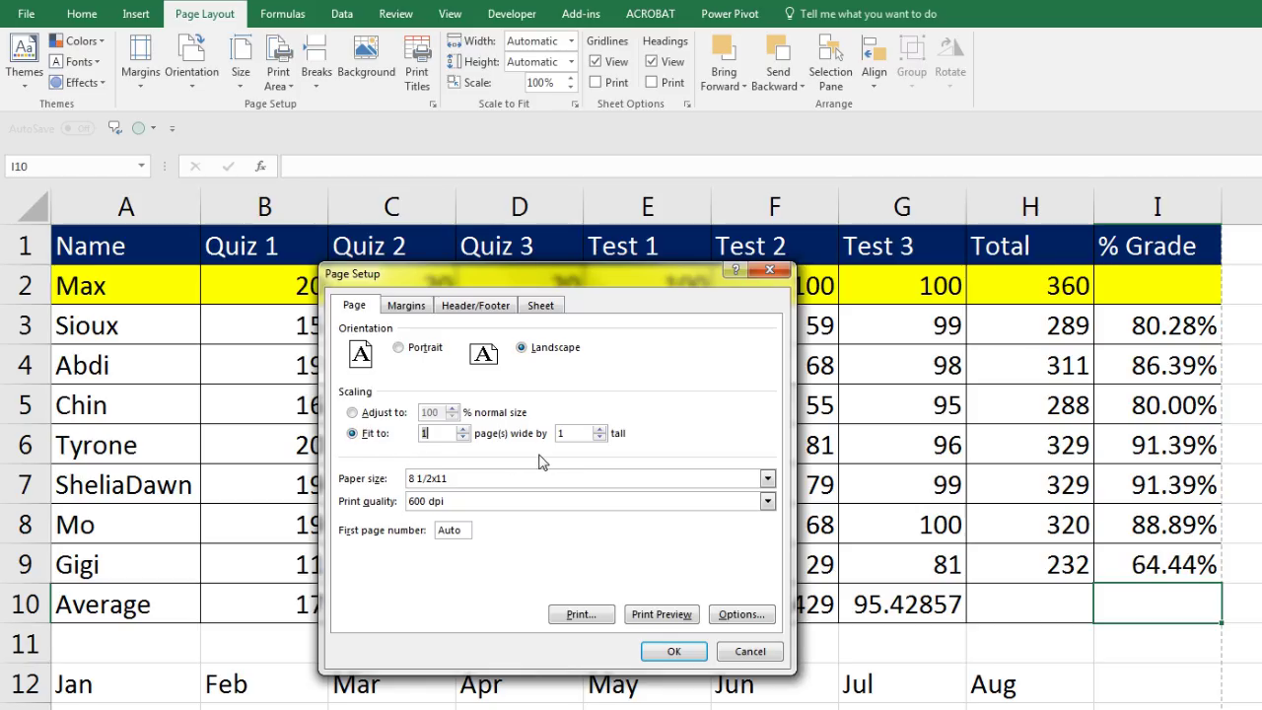
left_click(354, 414)
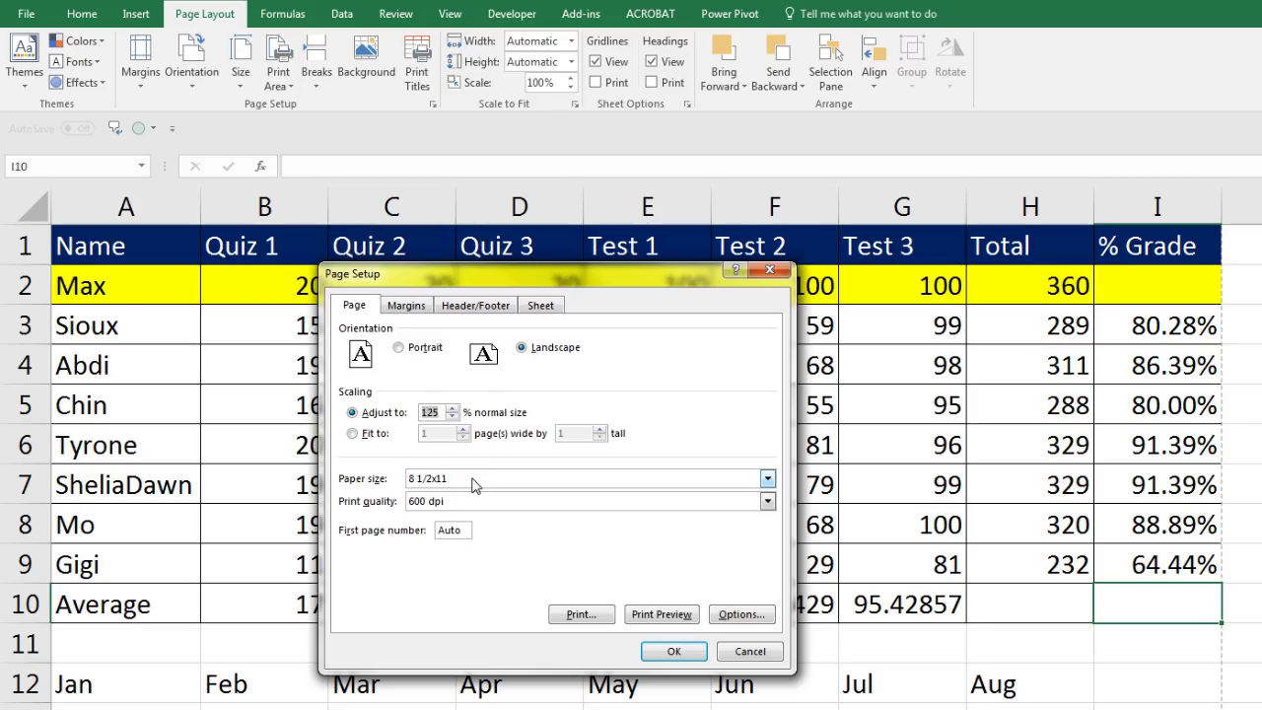
Center the printout horizontally on the page in the margin settings, leaving vertical centering off.
left_click(407, 307)
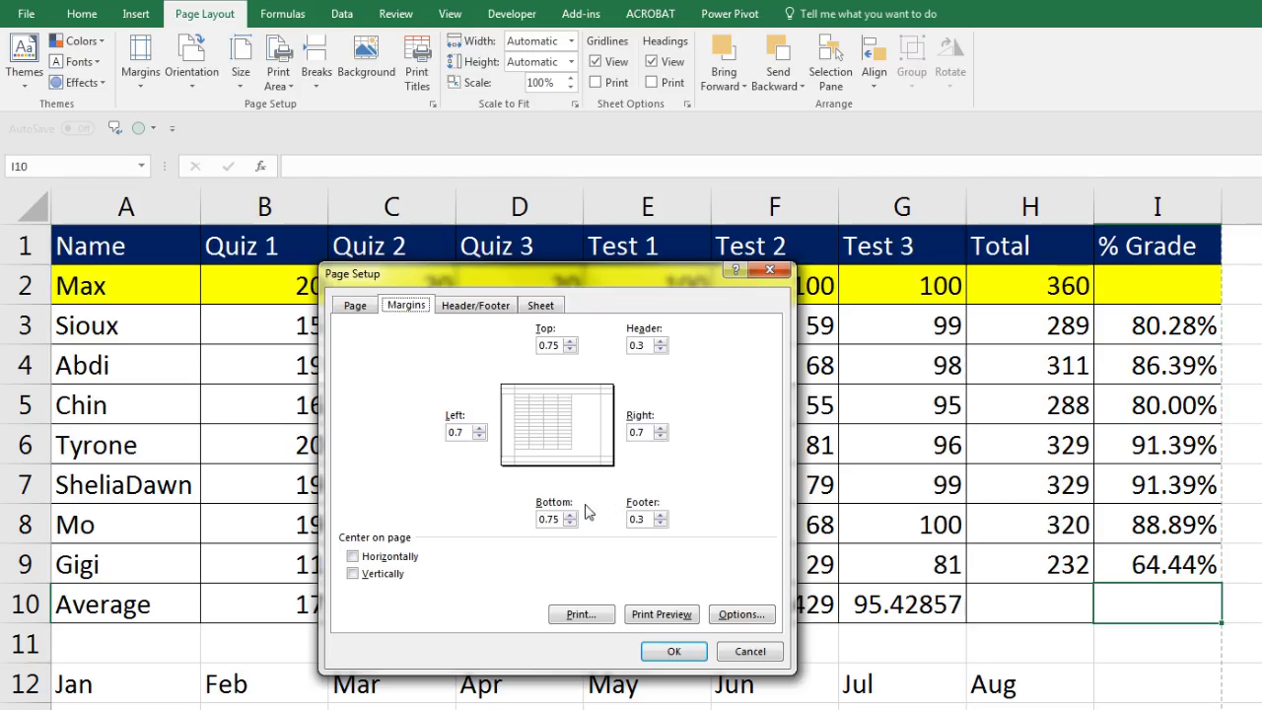
left_click(353, 557)
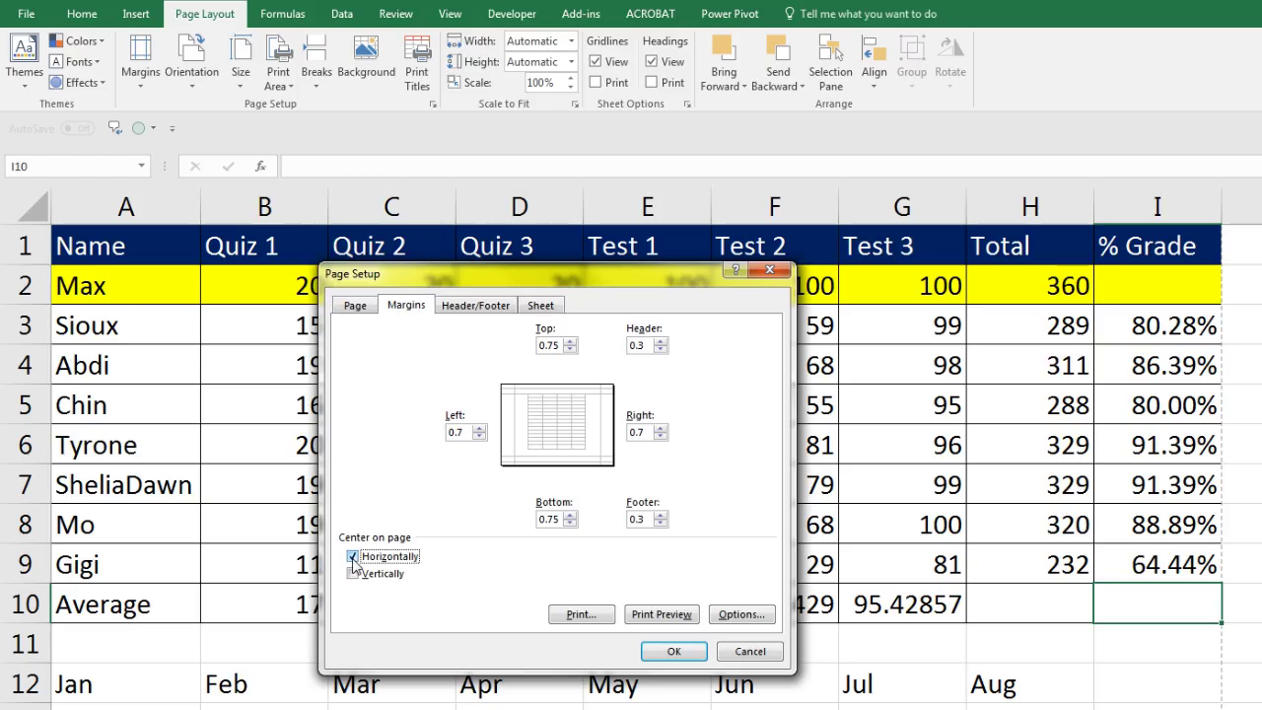
left_click(353, 575)
left_click(353, 574)
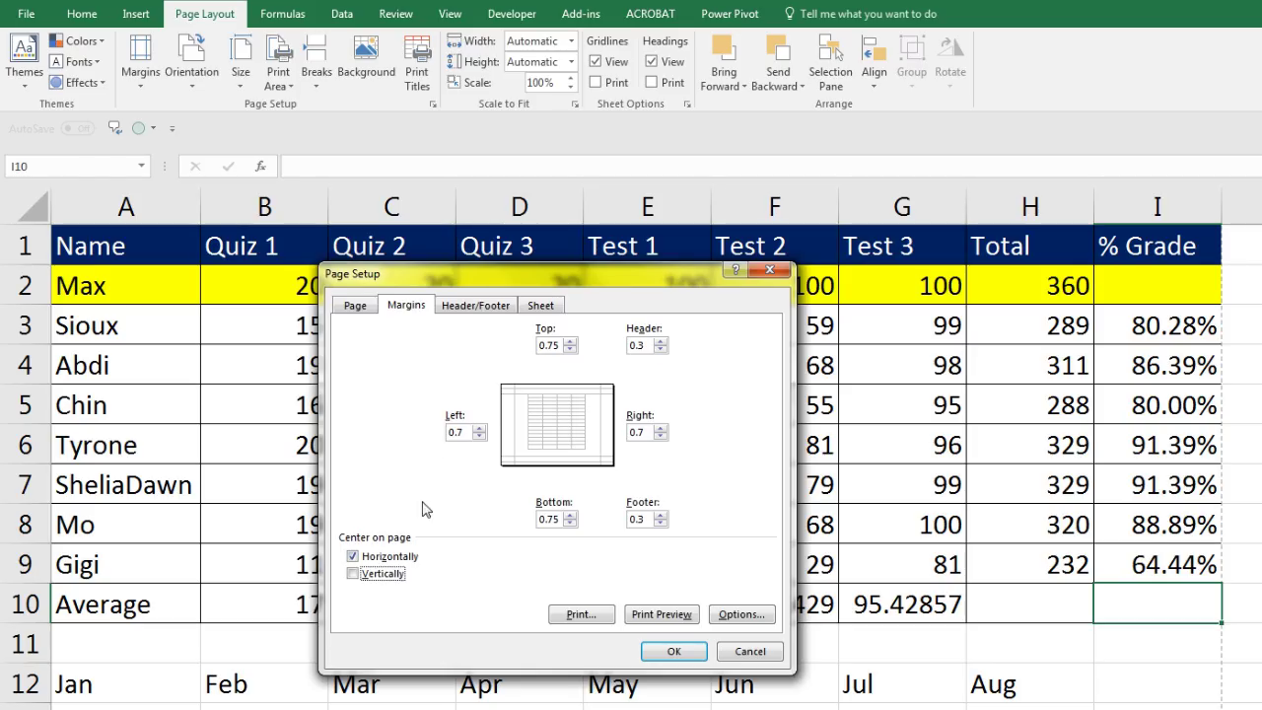
Review the preset headers and footers, and choose the "Page 1 of ?" footer.
left_click(487, 307)
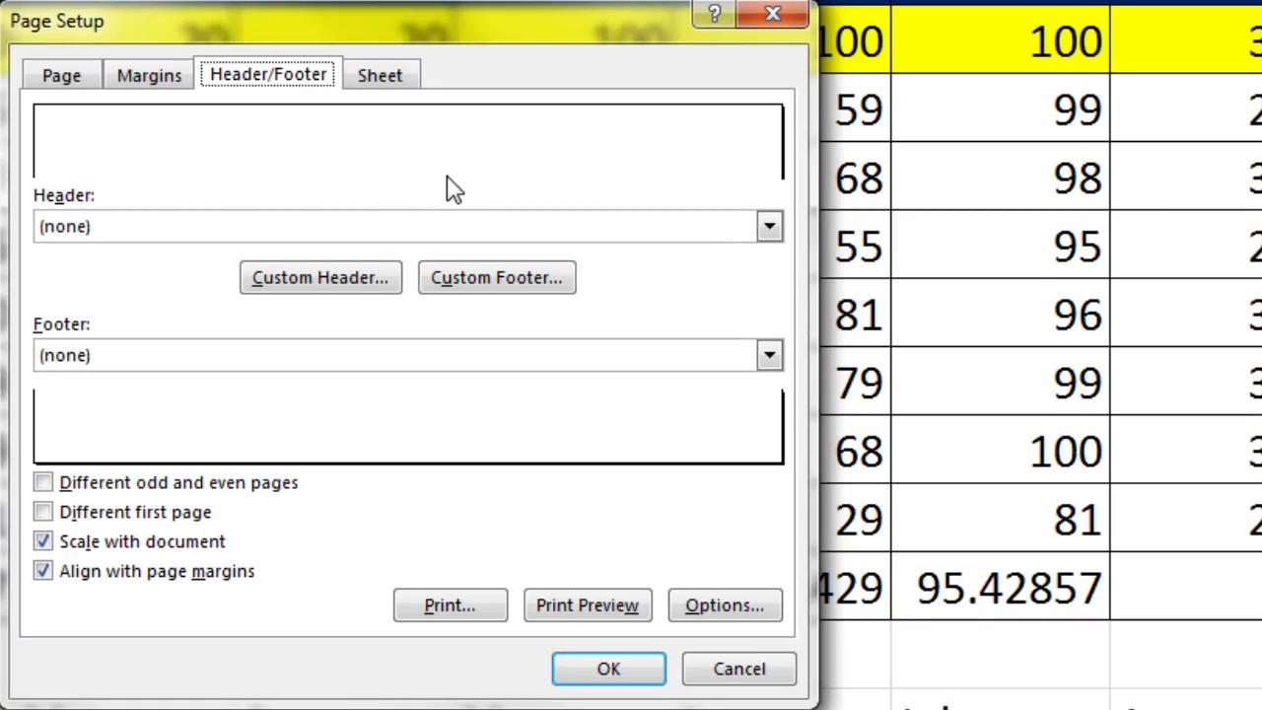
left_click(769, 227)
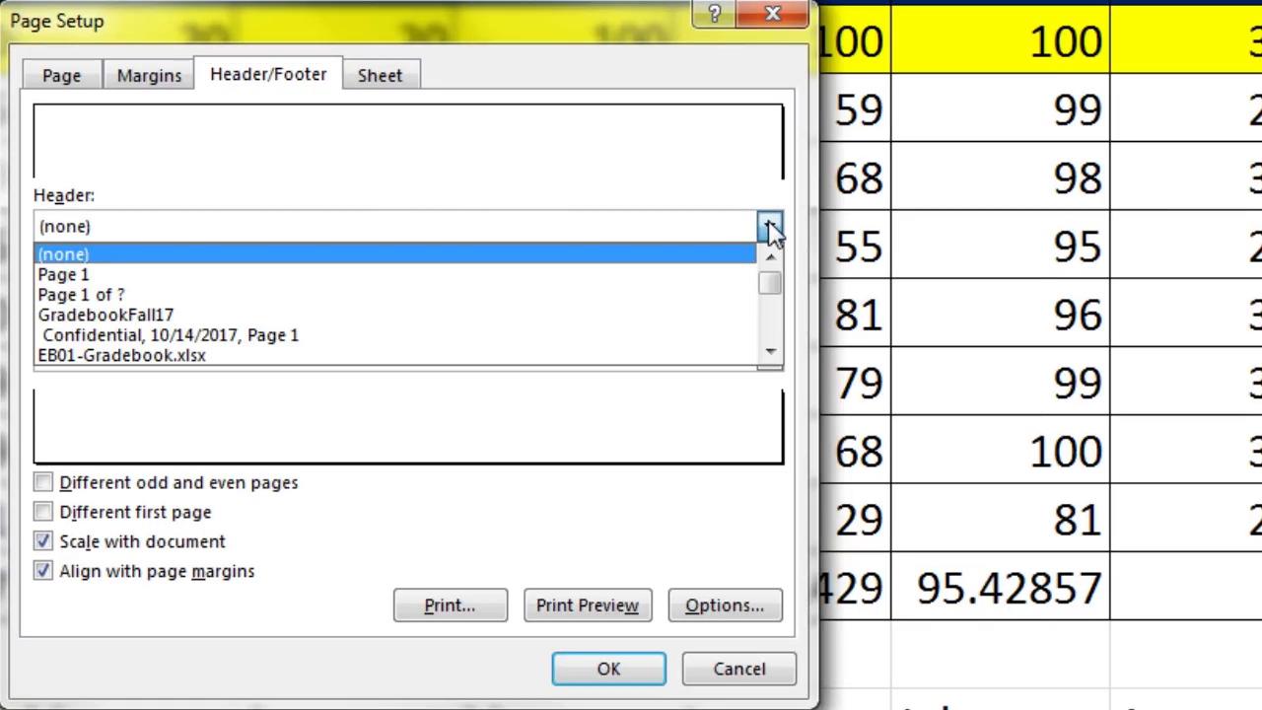
left_click(770, 228)
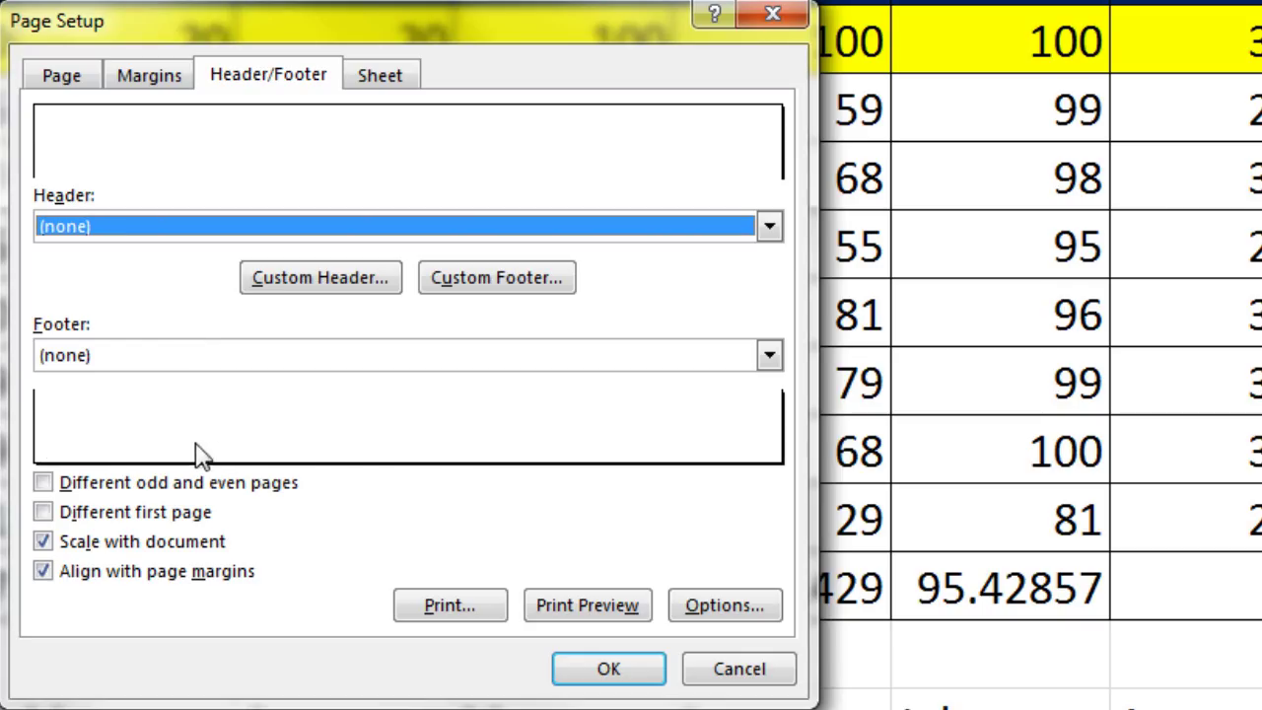
left_click(768, 356)
left_click(769, 359)
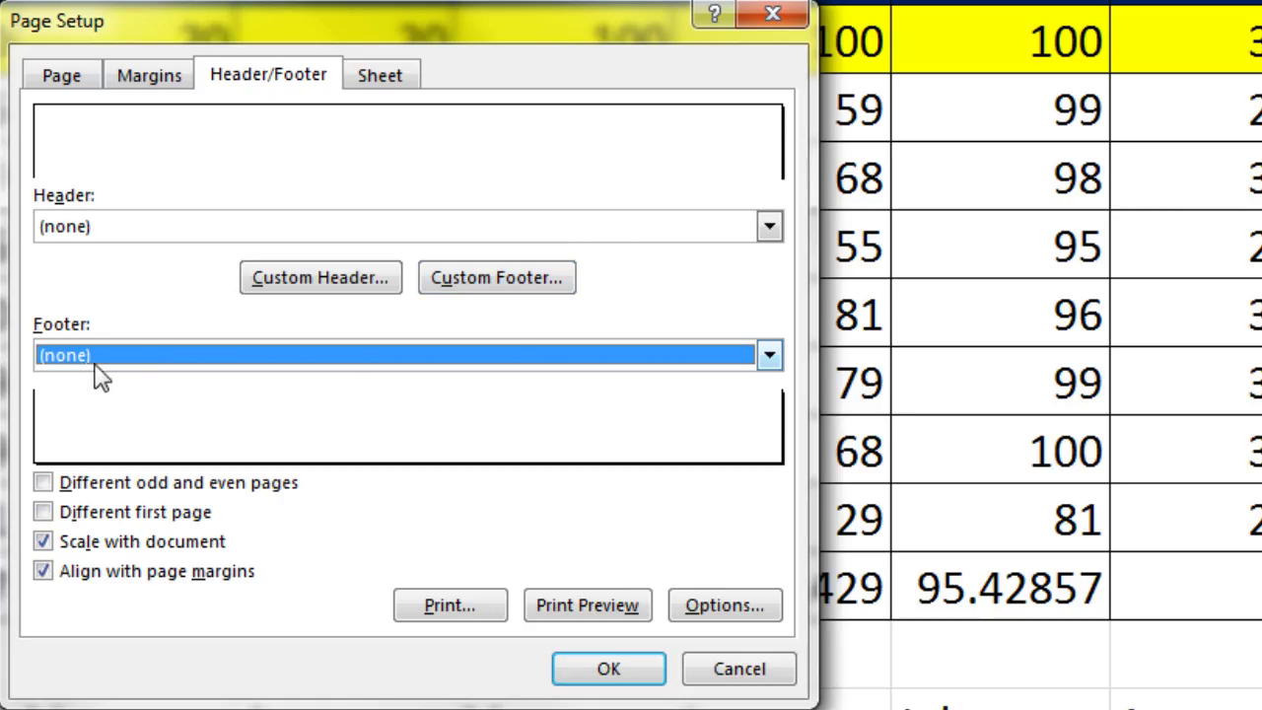
left_click(768, 357)
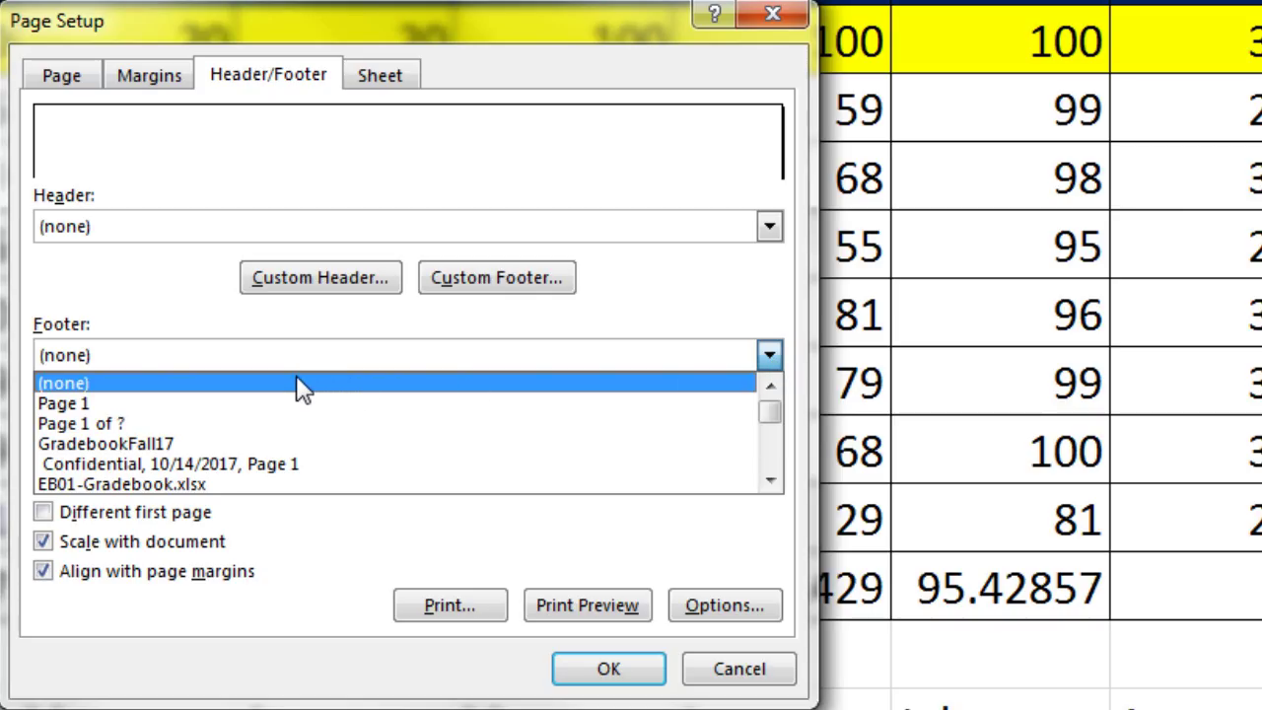
left_click(259, 424)
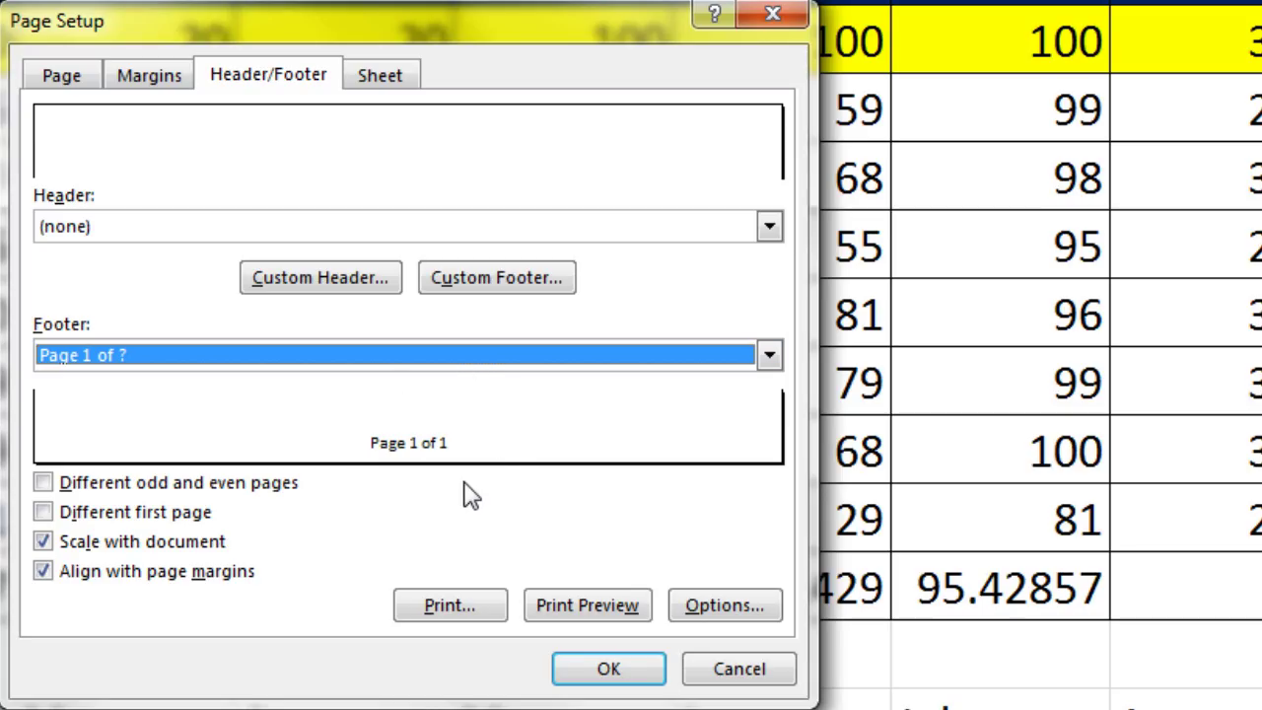
Open the custom footer and enter "Your Name" in its left section.
left_click(507, 283)
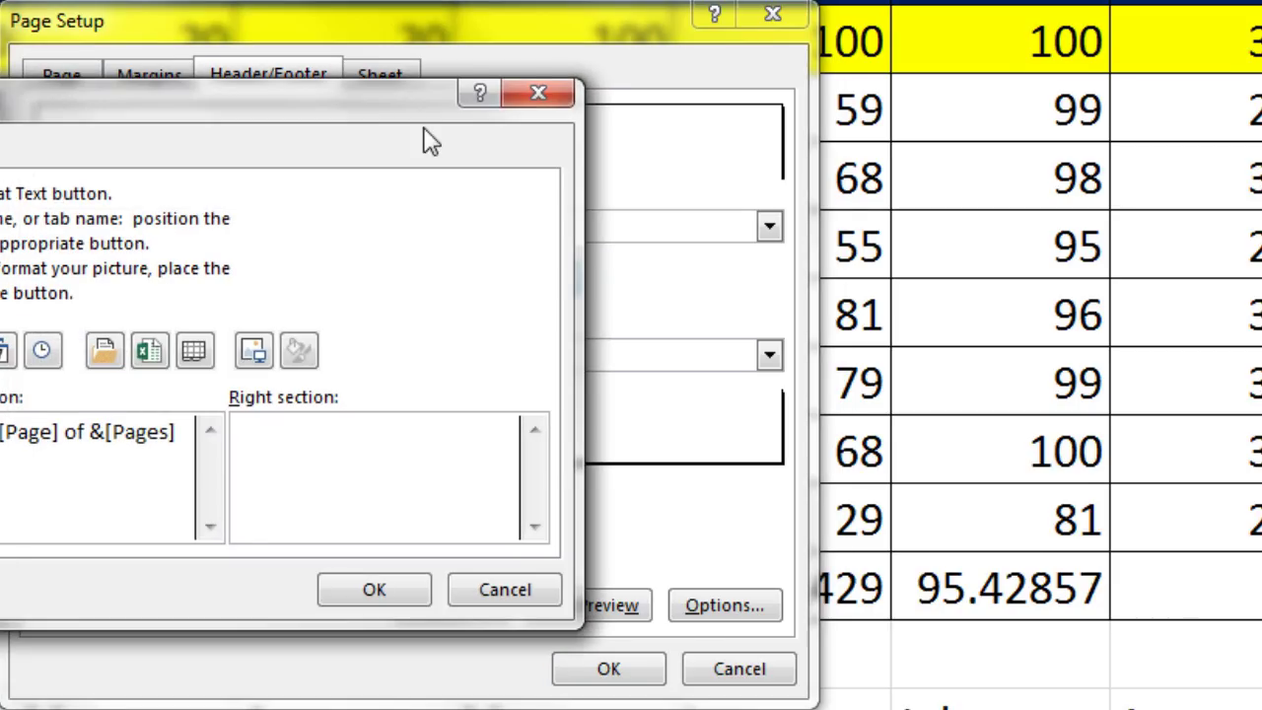
left_click_drag(439, 126, 839, 171)
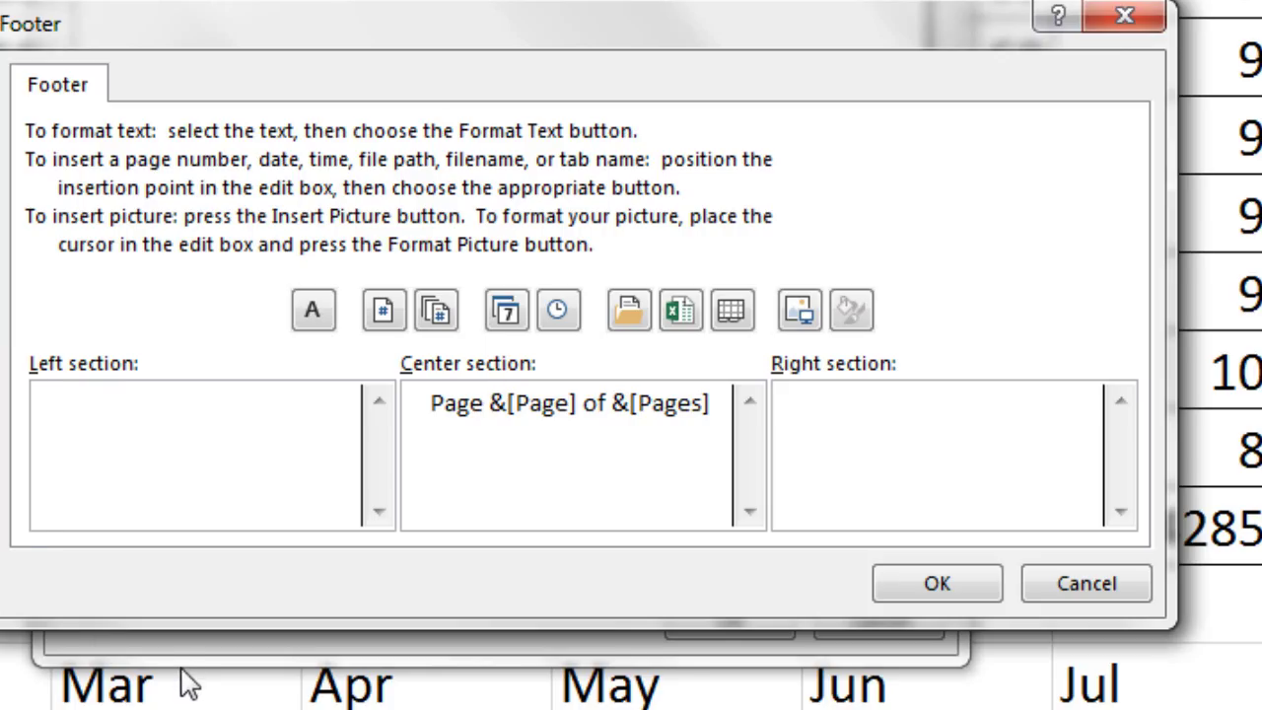
type("Your Anme")
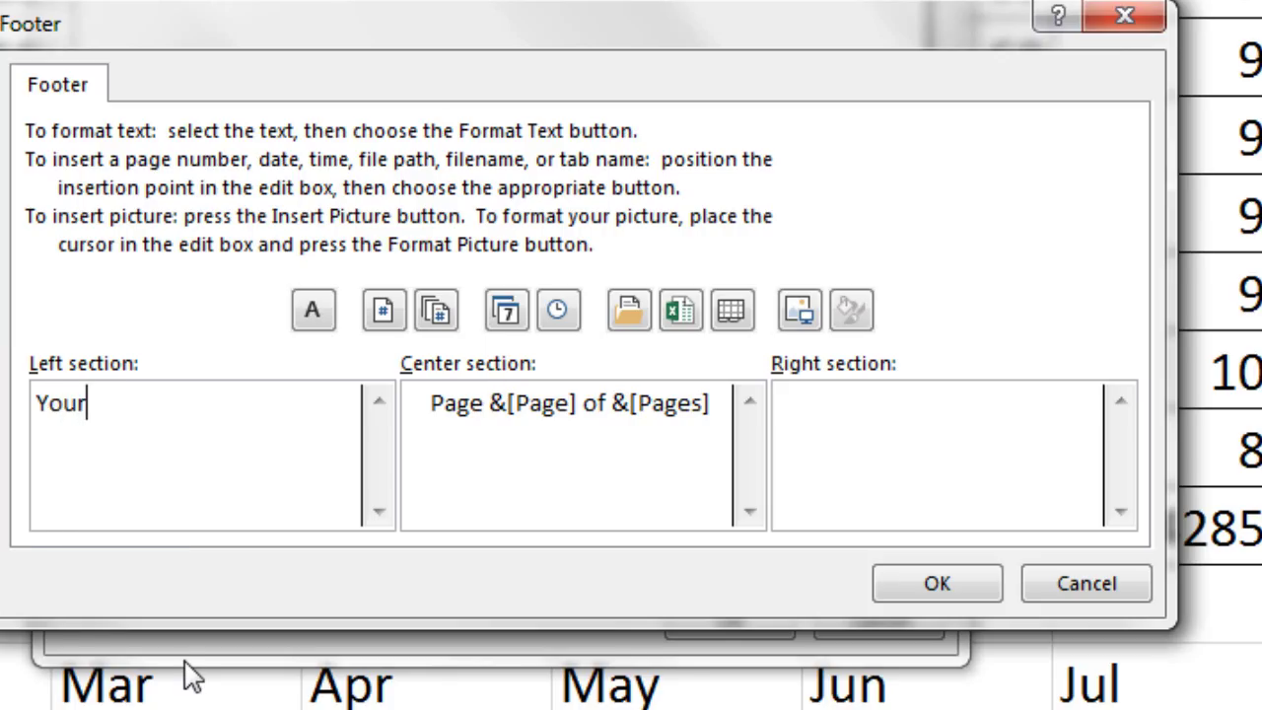
key("BackSpace")
key("BackSpace")
key("BackSpace")
key("BackSpace")
type("Name")
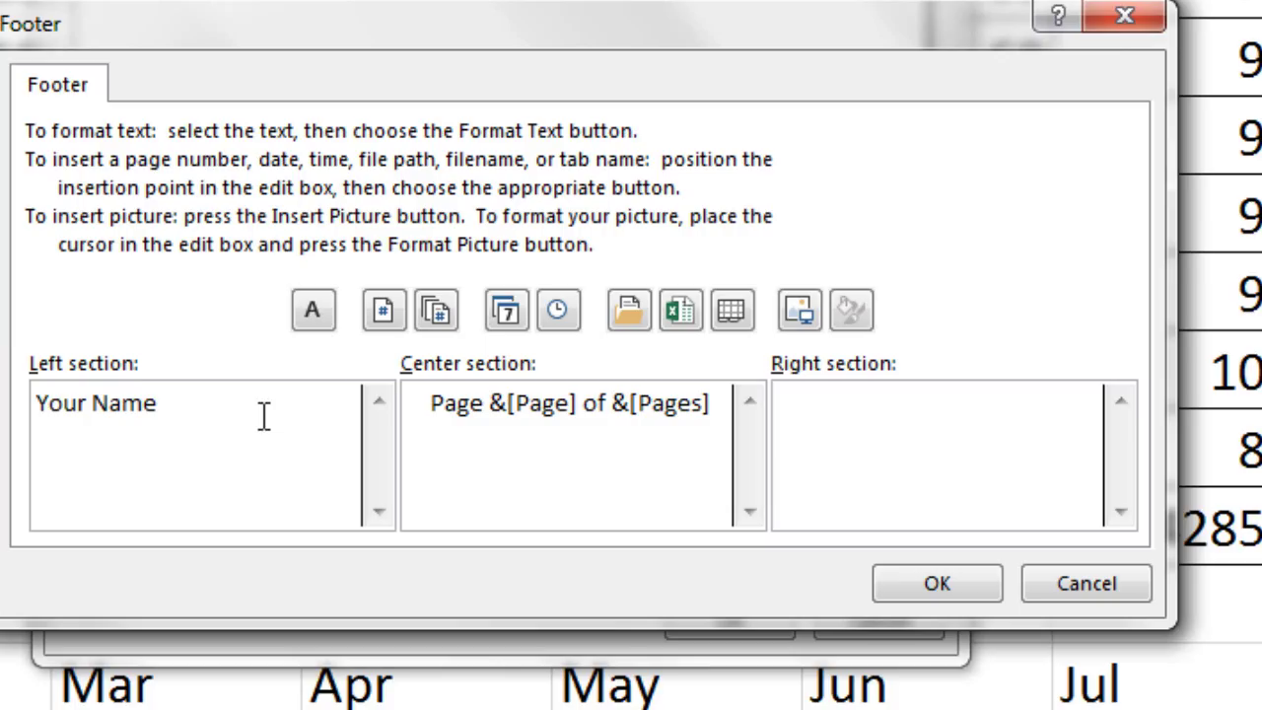
Format the "Your Name" footer text as bold, size 12.
left_click_drag(177, 398, 5, 395)
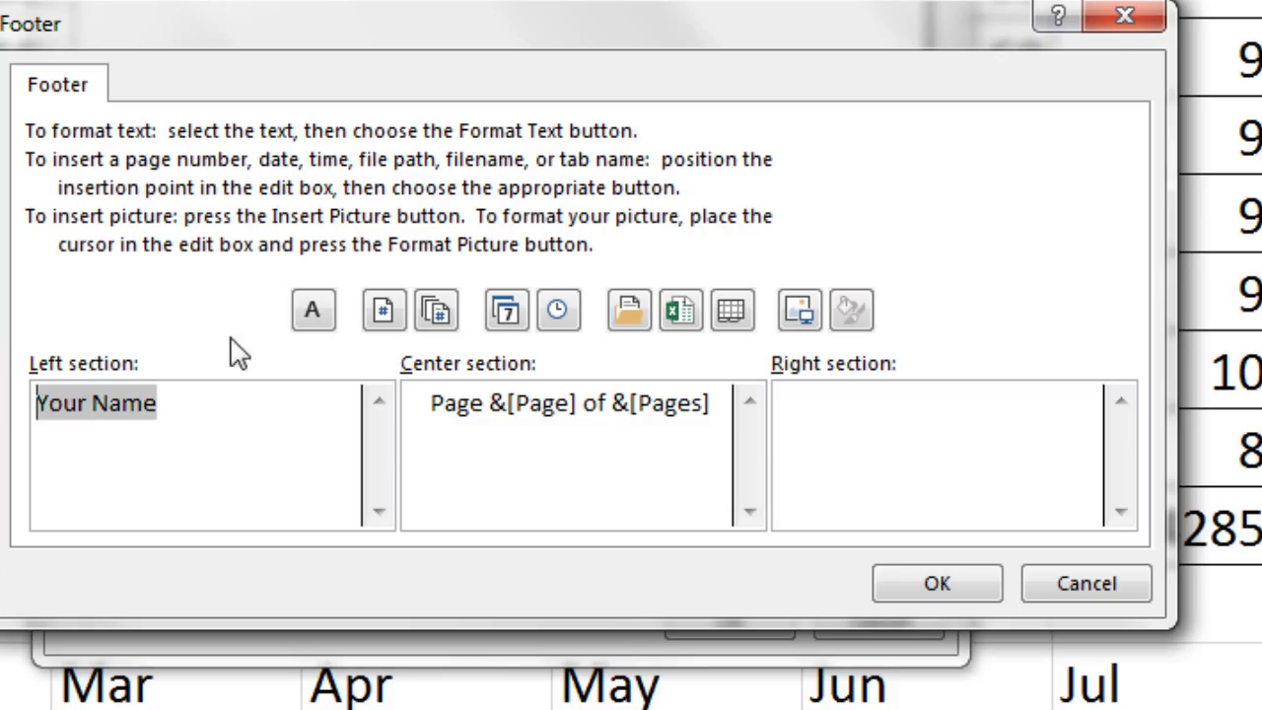
left_click(315, 312)
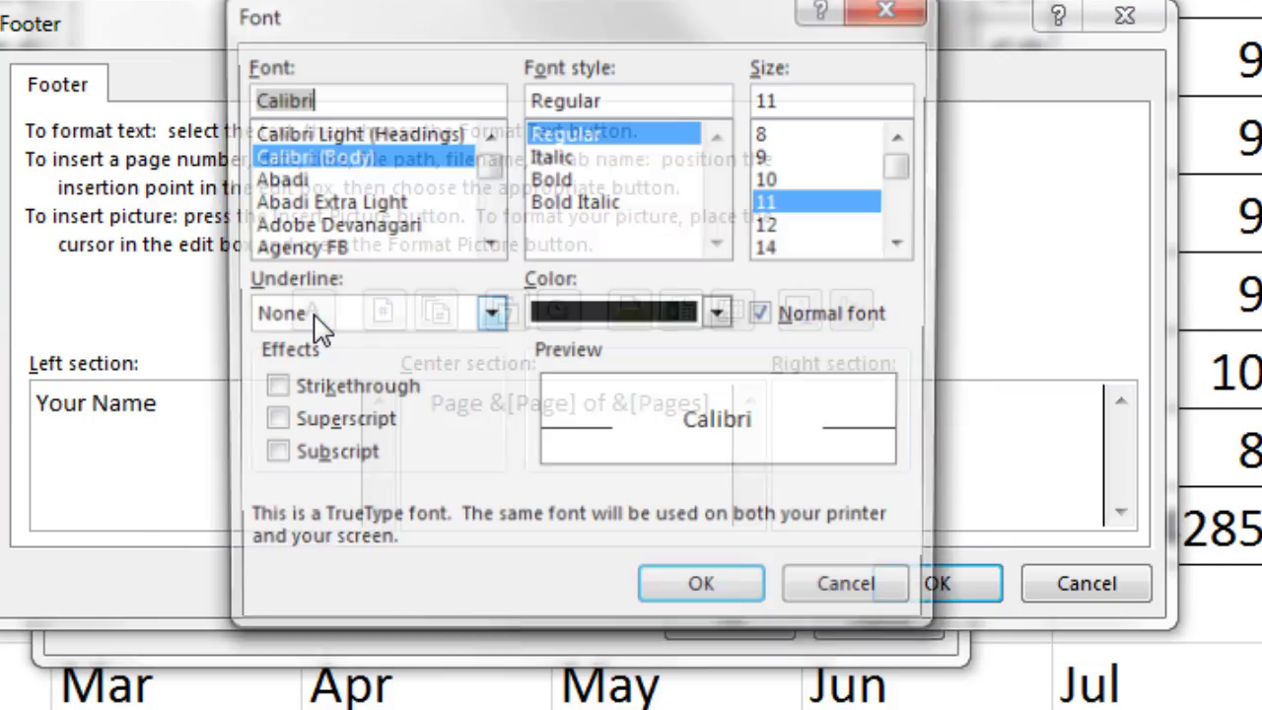
left_click(558, 180)
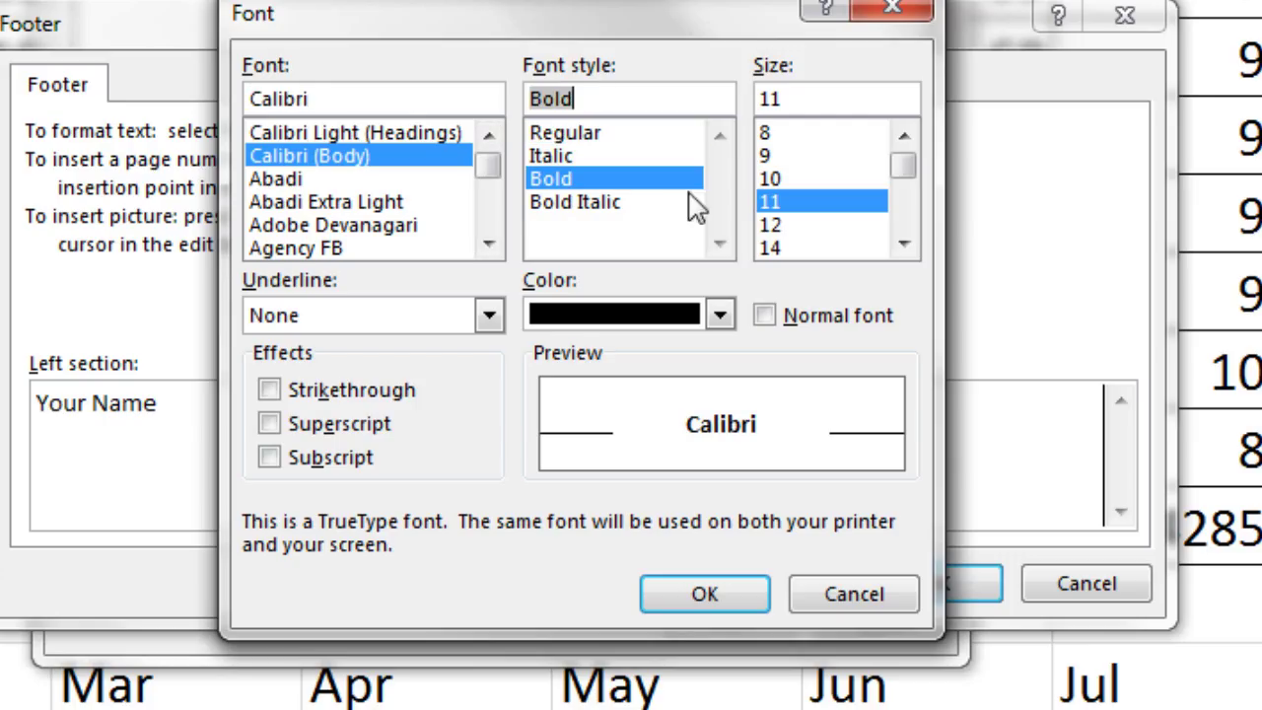
left_click(778, 229)
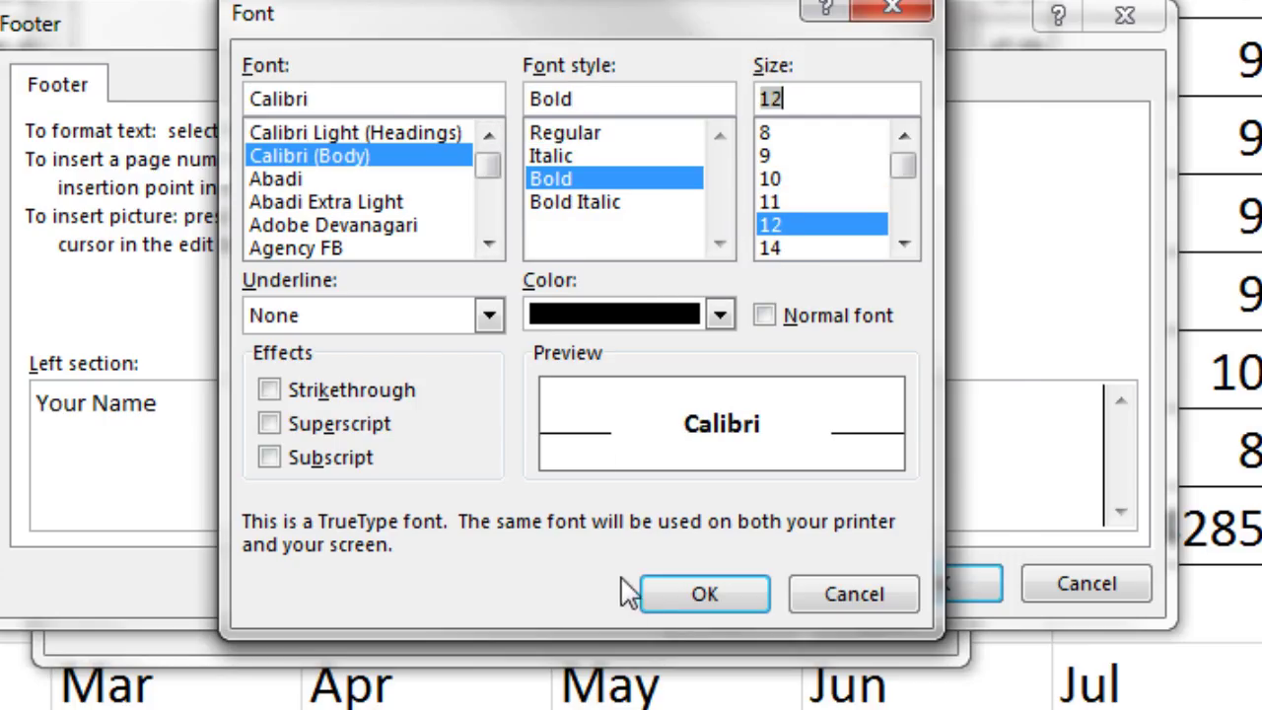
left_click(668, 595)
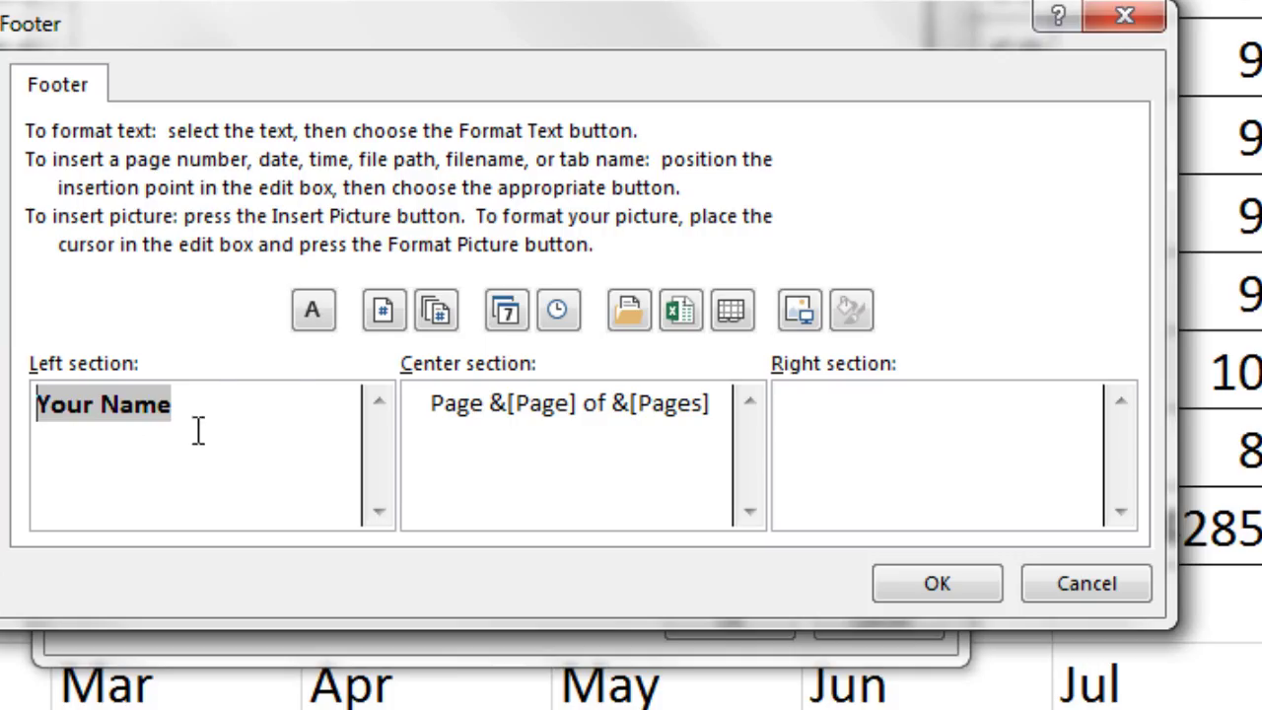
Insert the sheet name and the date, separated by " - ", in the footer's right section and accept the custom footer.
left_click(1081, 442)
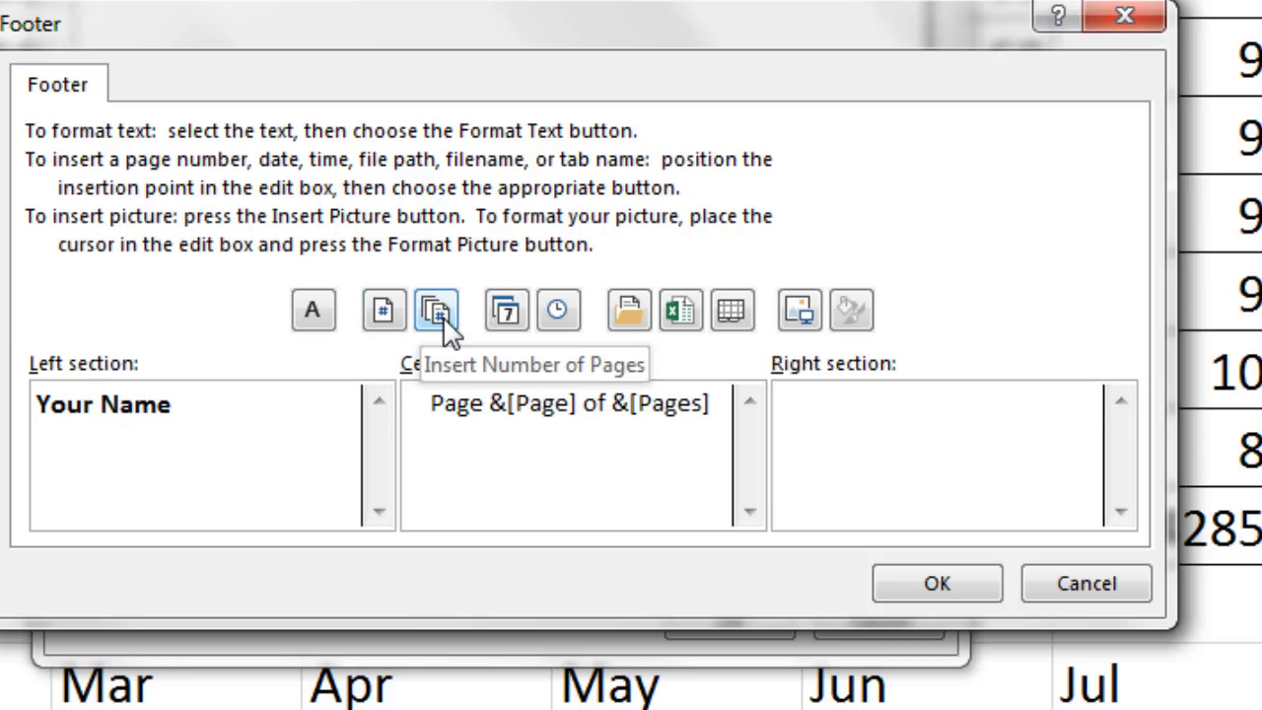
left_click(506, 313)
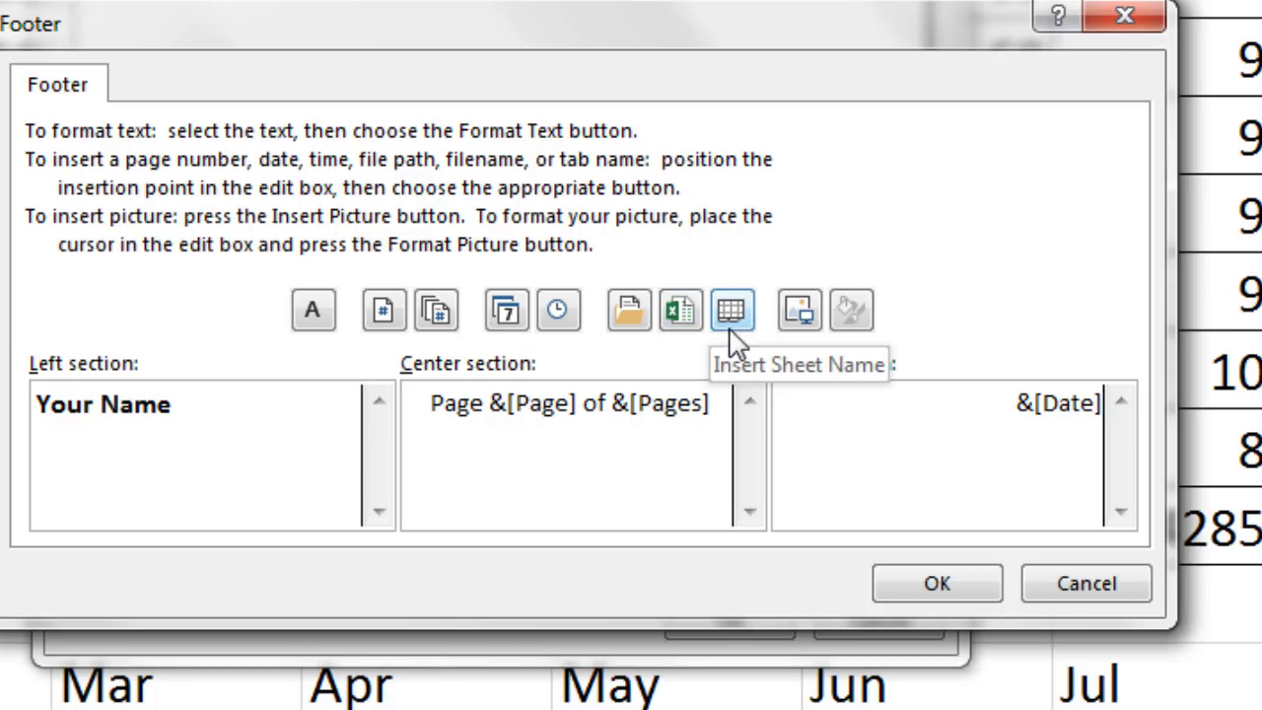
left_click(963, 417)
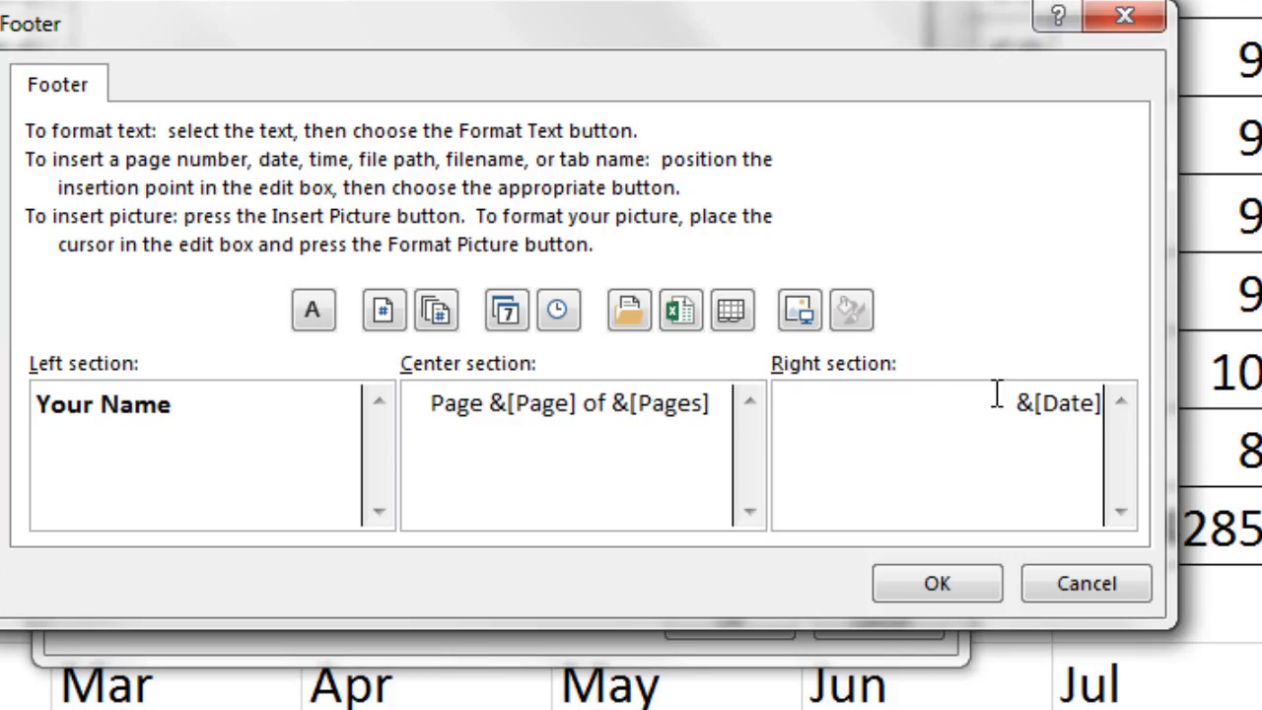
left_click(732, 313)
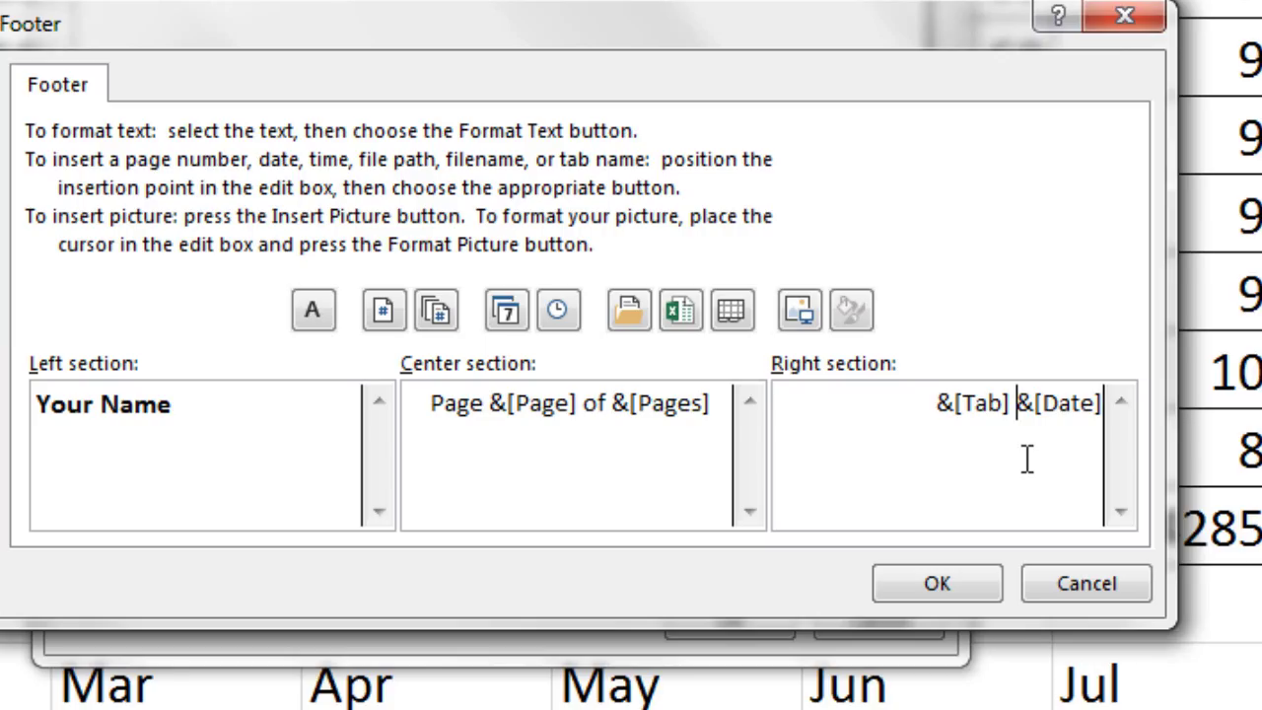
type("-")
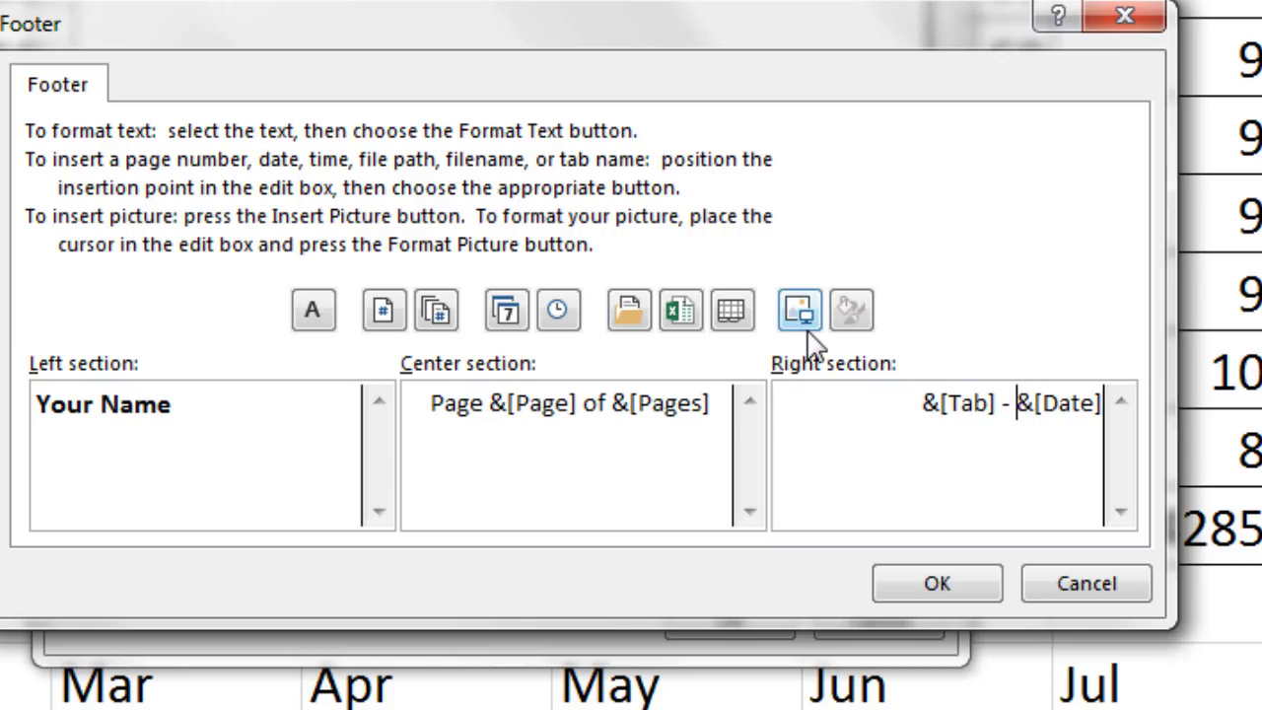
left_click(961, 589)
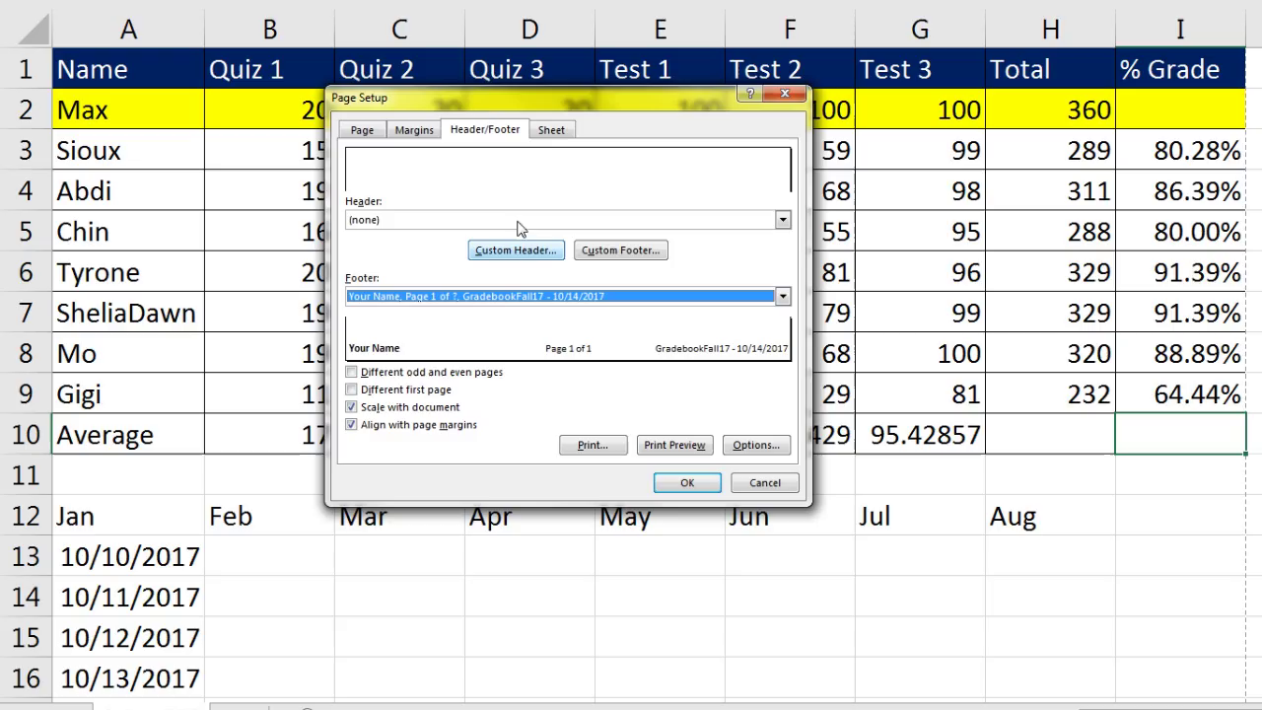
Set the print area to A1:I10 in the Sheet settings of Page Setup.
left_click(553, 130)
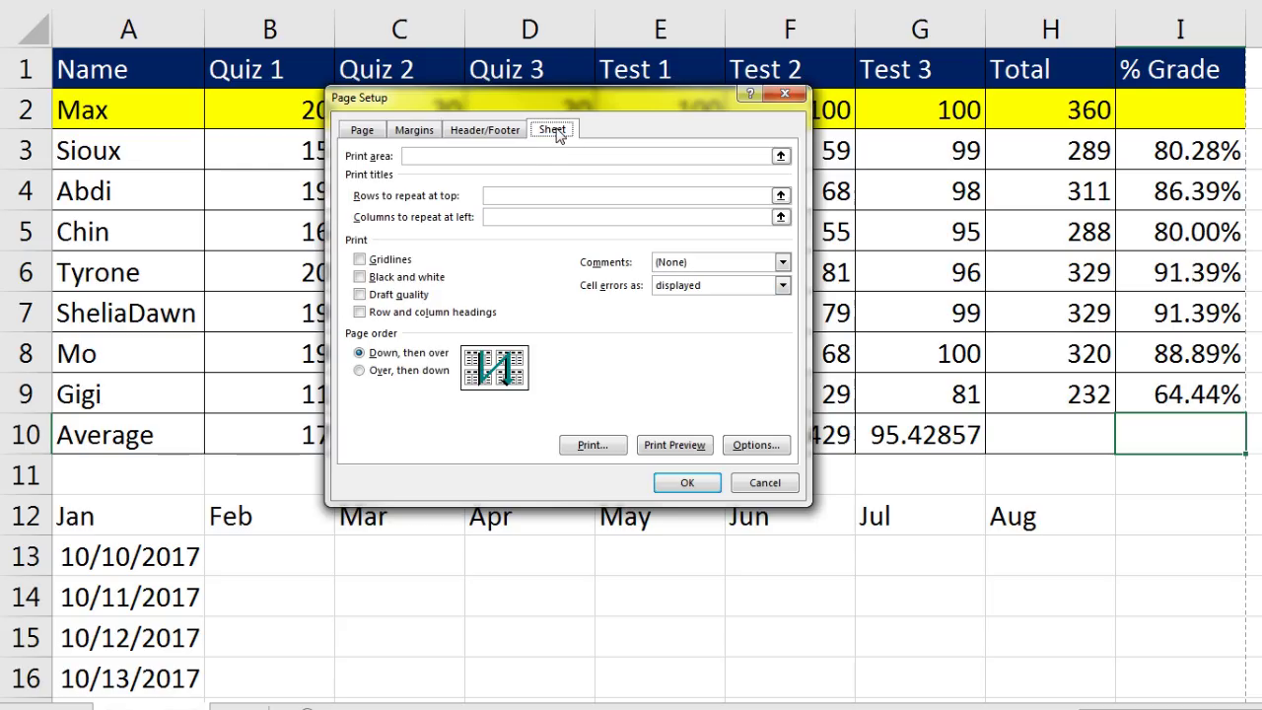
left_click(480, 158)
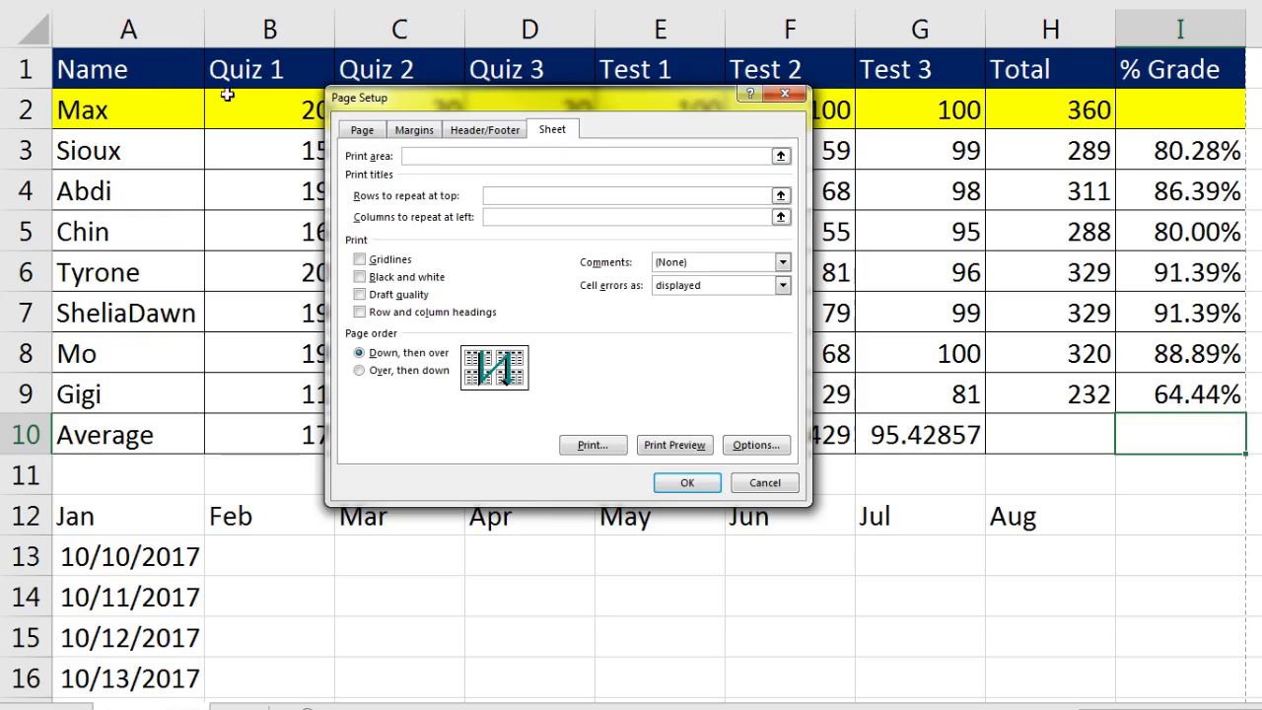
left_click_drag(81, 69, 1161, 443)
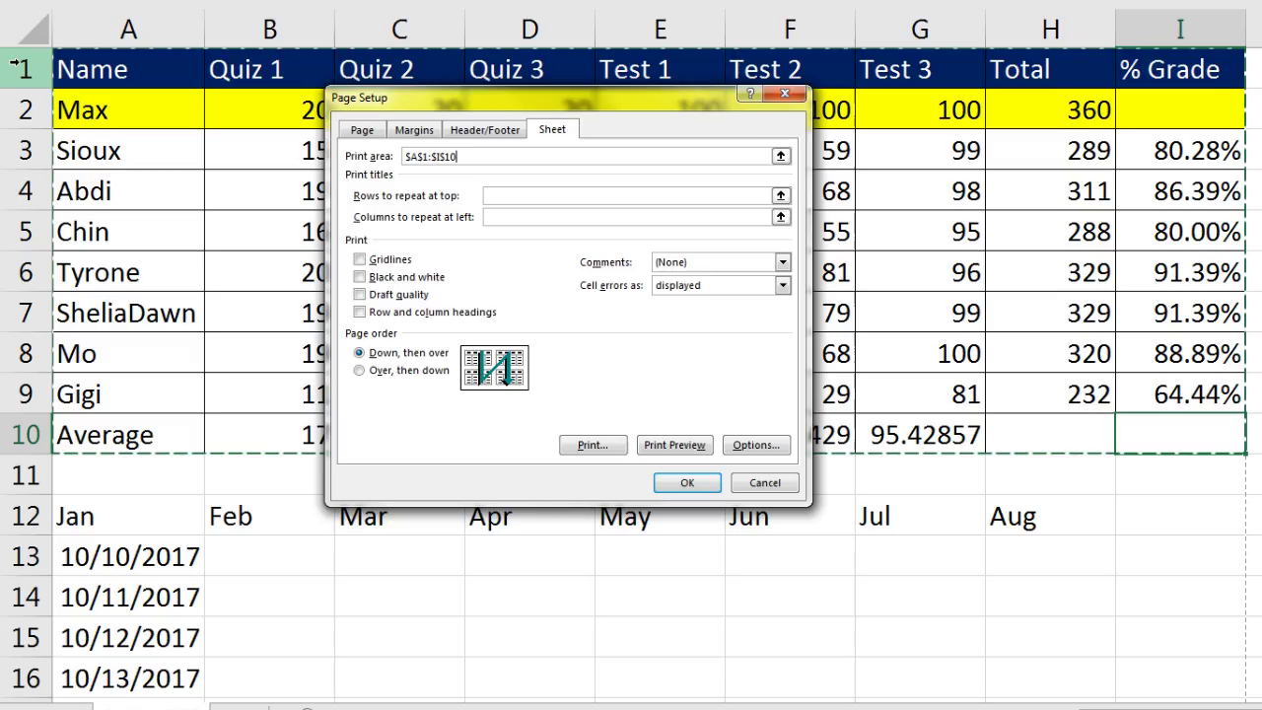
left_click(507, 218)
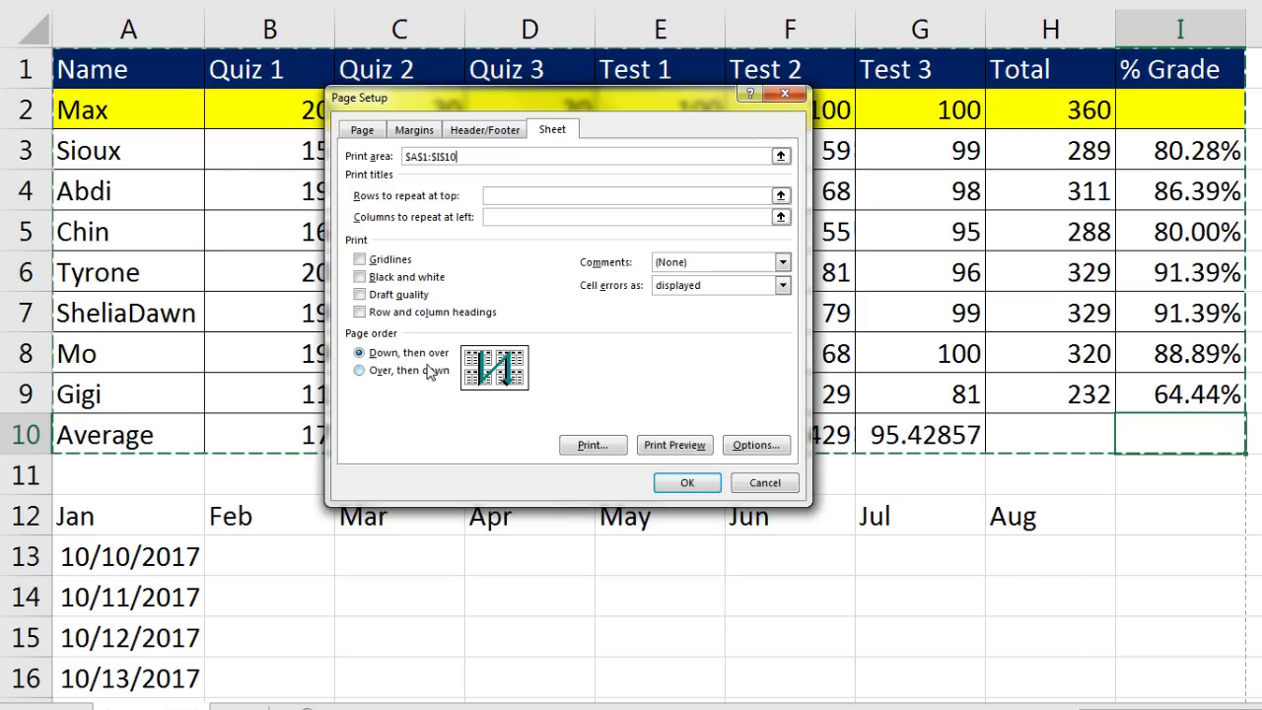
Apply the page setup with the "Down, then over" page order and open the print preview of the gradebook.
left_click(363, 373)
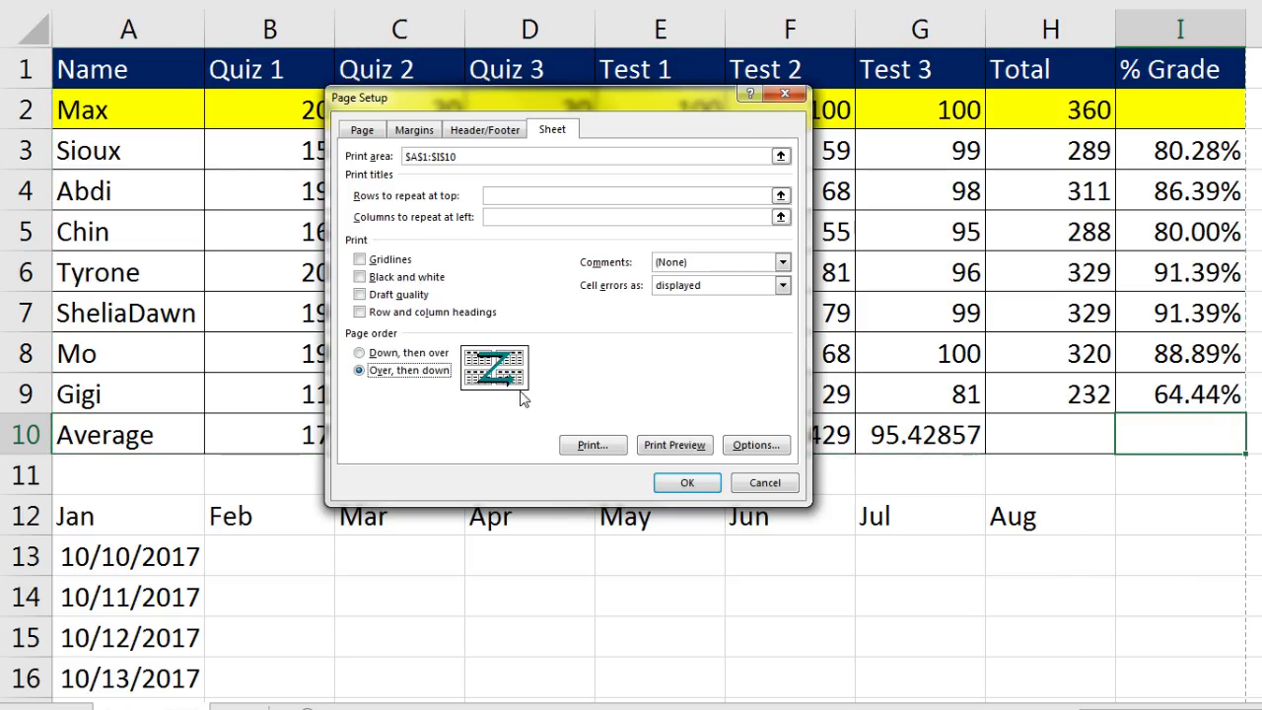
left_click(360, 354)
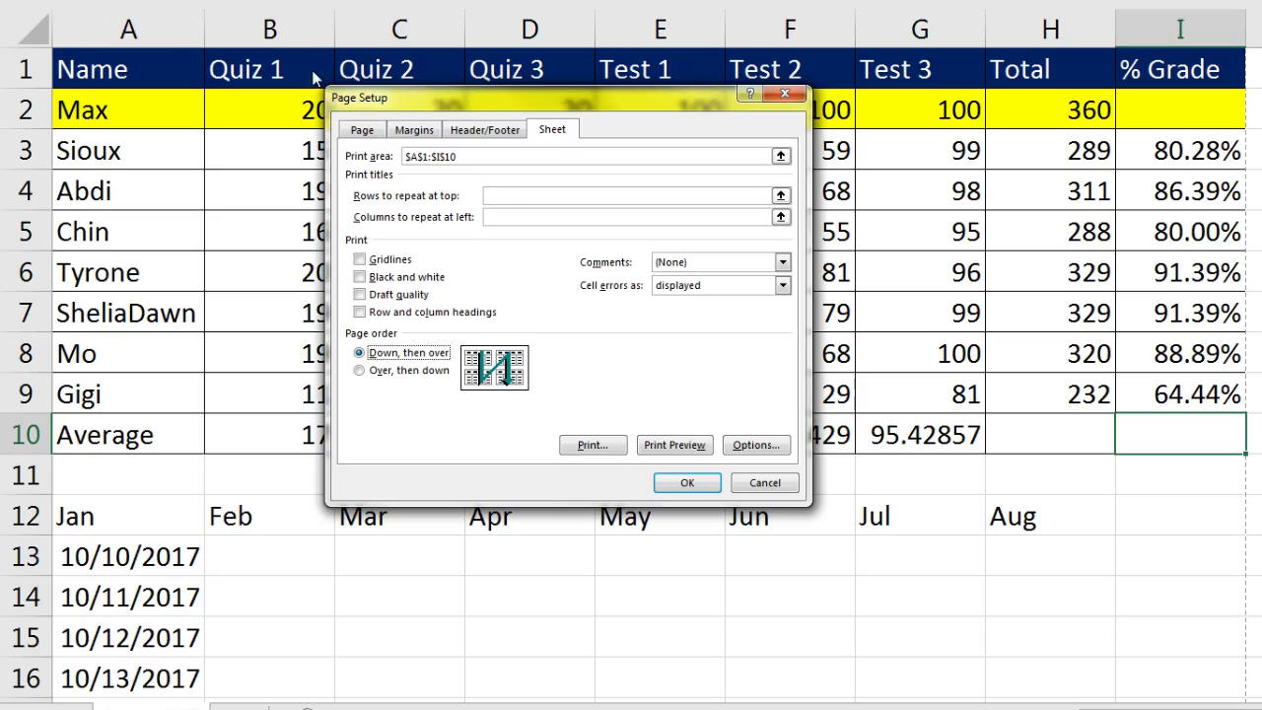
left_click(687, 483)
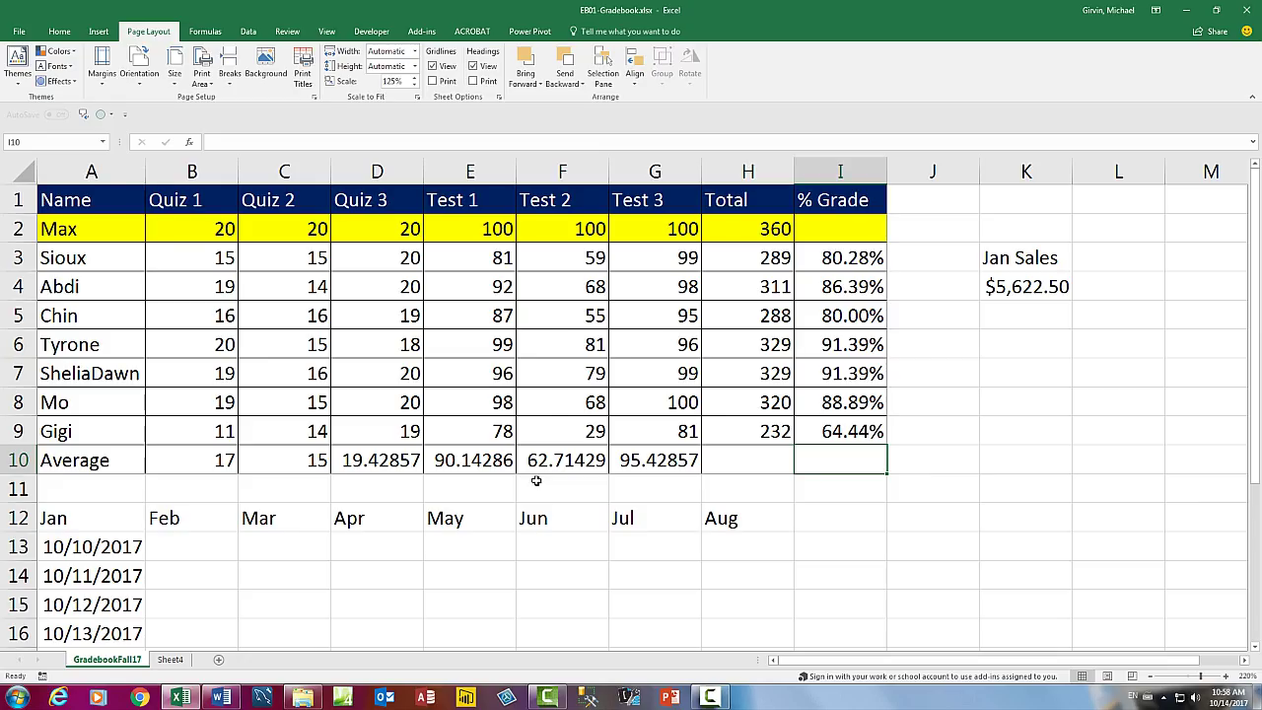
key("ctrl+p")
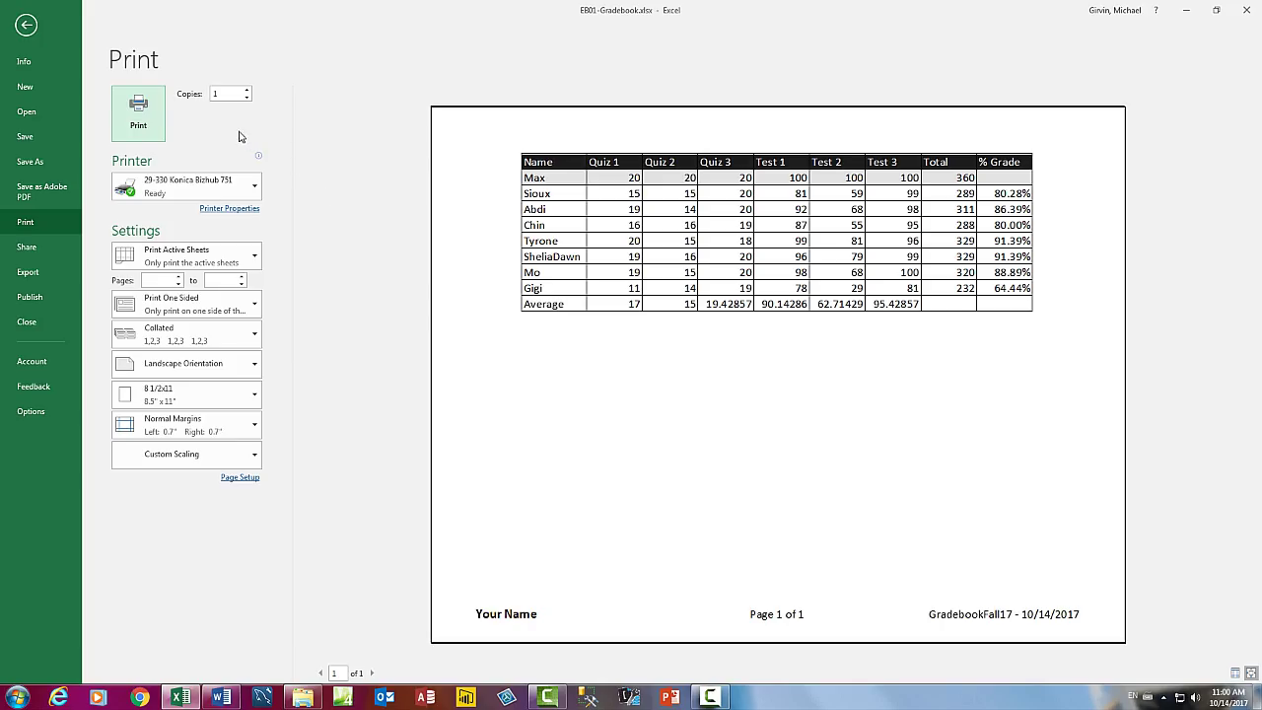
Leave the print preview and examine gradebook cells E2, F5, H3, I3 and B10 to distinguish raw scores from formulas.
key("Escape")
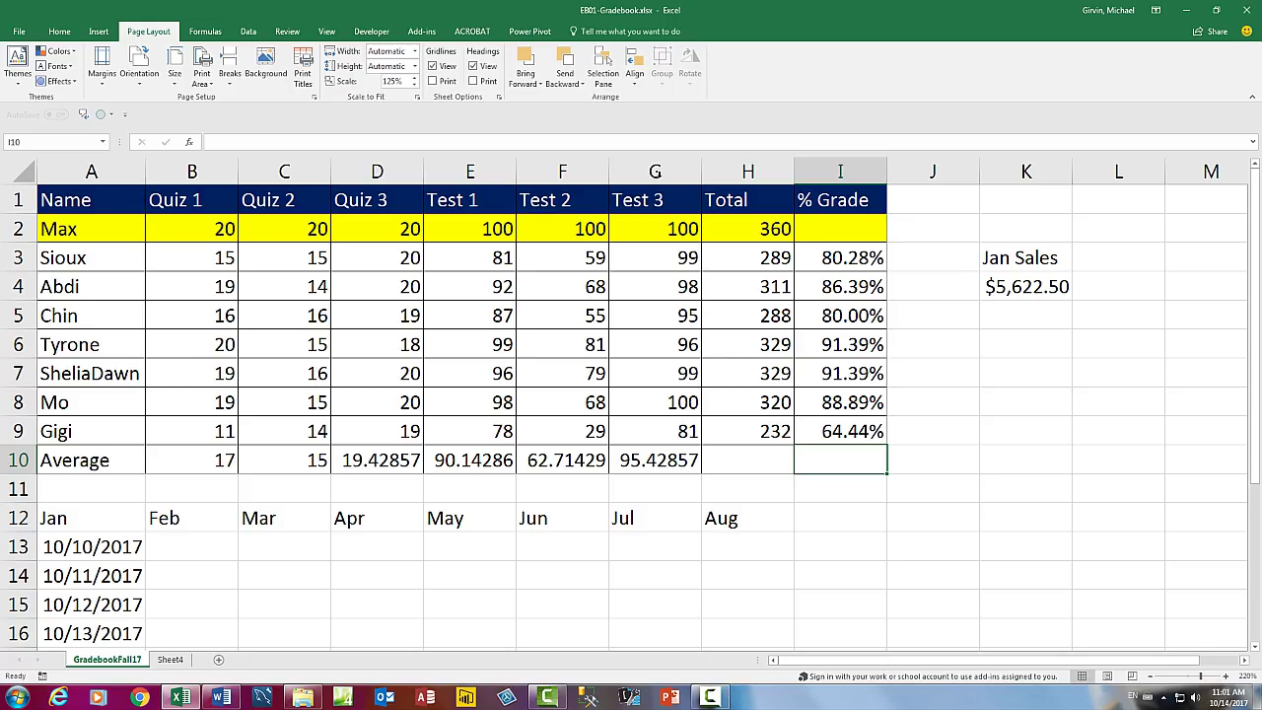
left_click(474, 233)
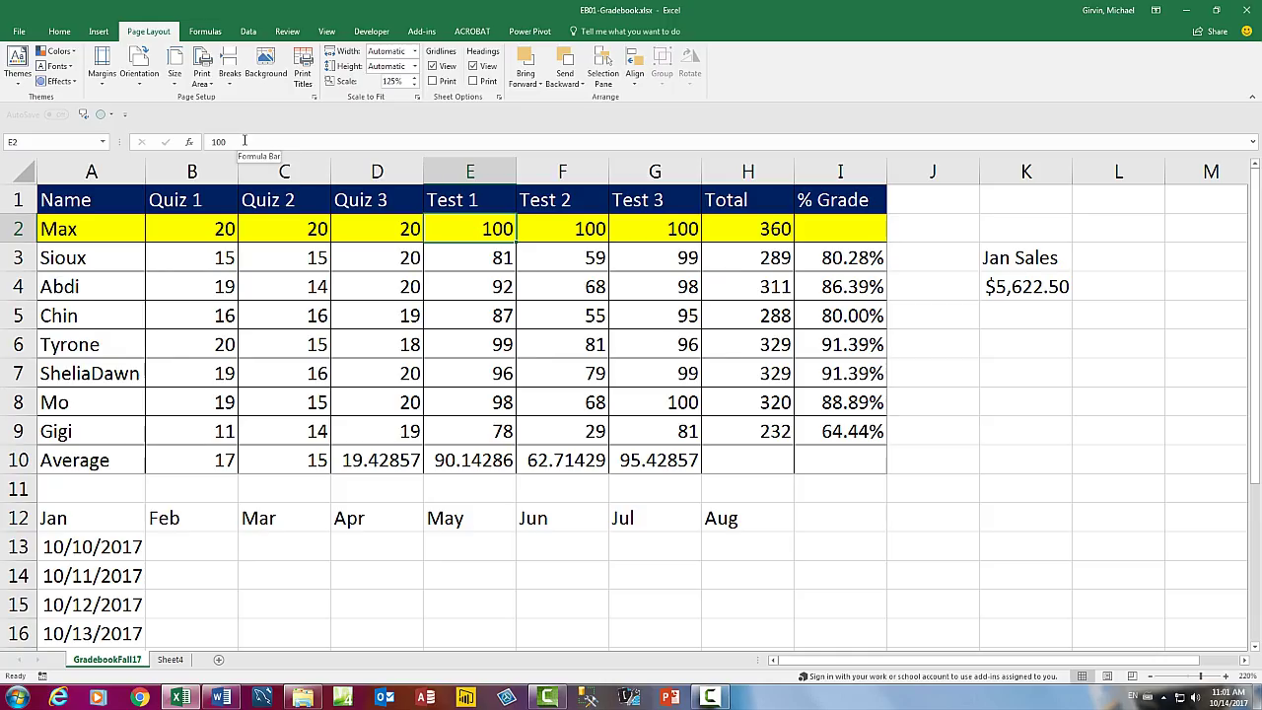
left_click(590, 314)
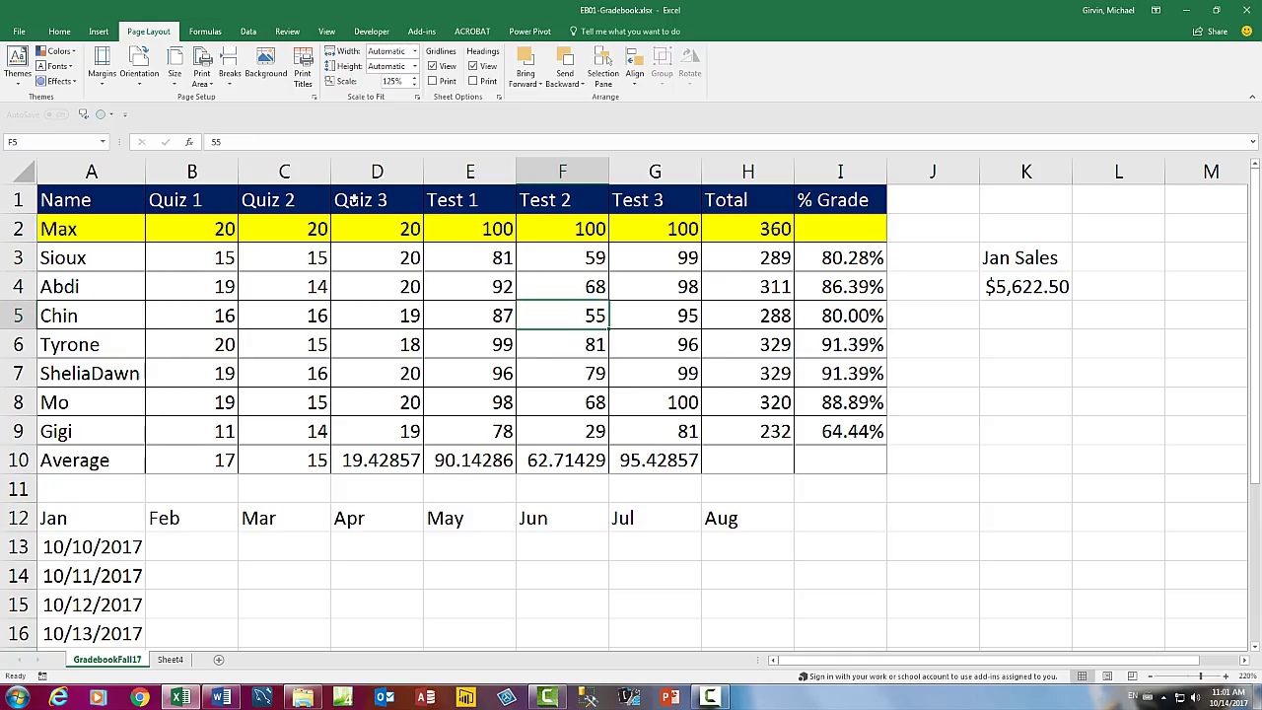
left_click(731, 258)
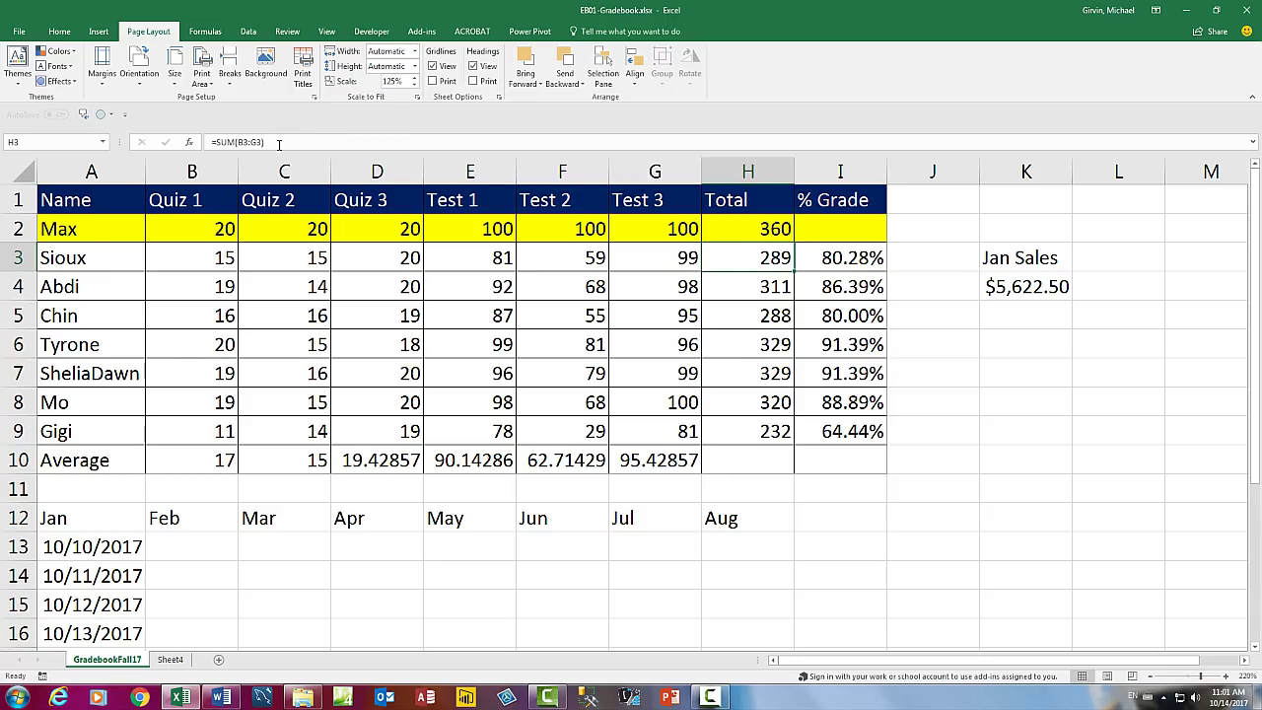
left_click(831, 261)
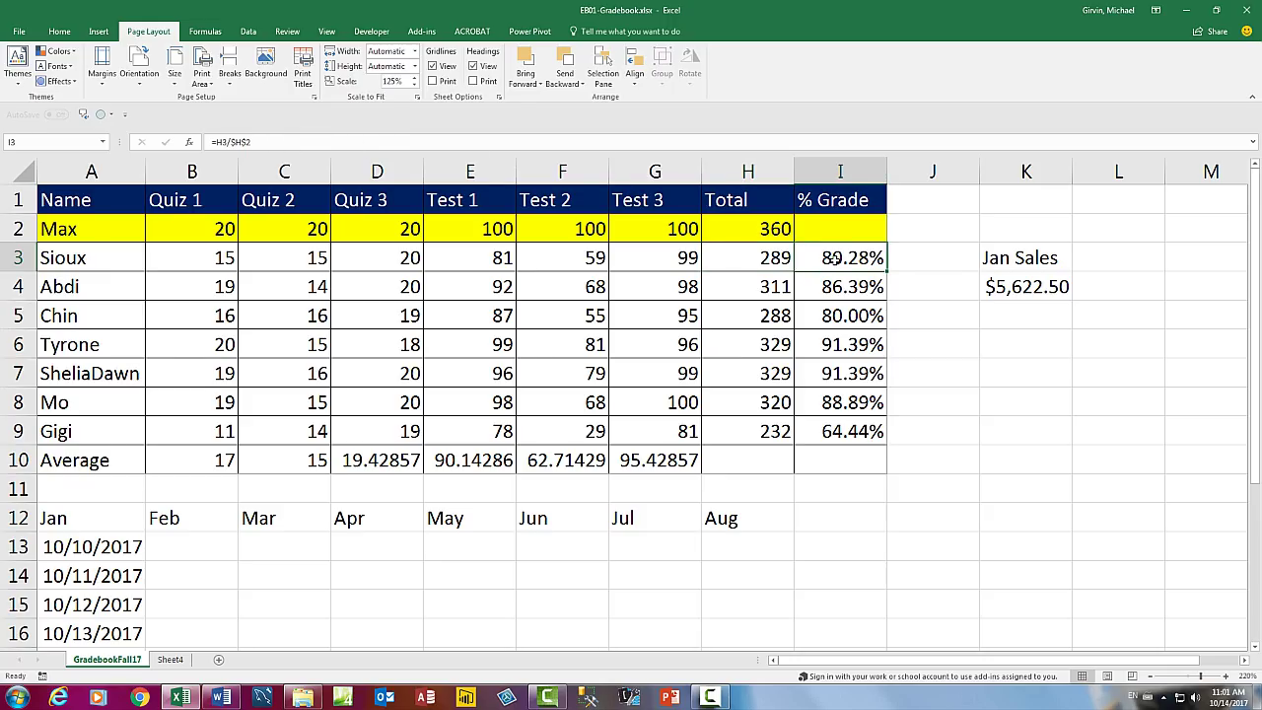
left_click(197, 460)
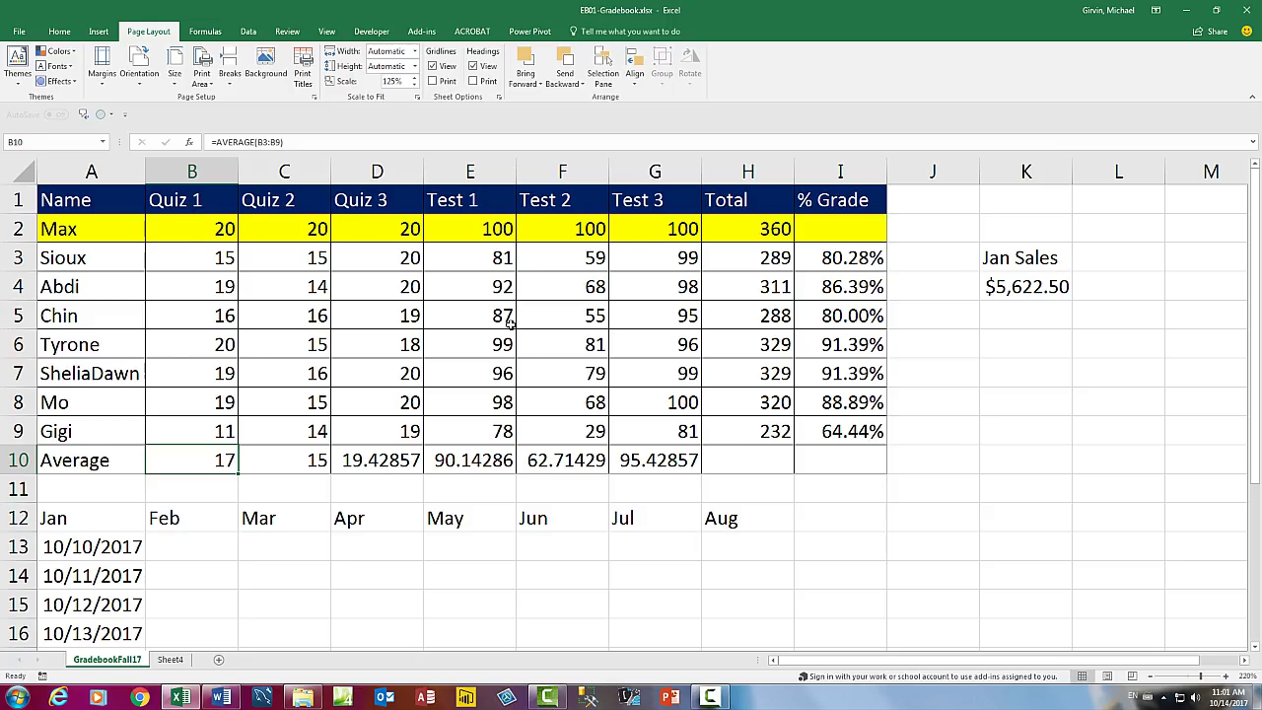
left_click(172, 259)
left_click_drag(347, 301, 817, 463)
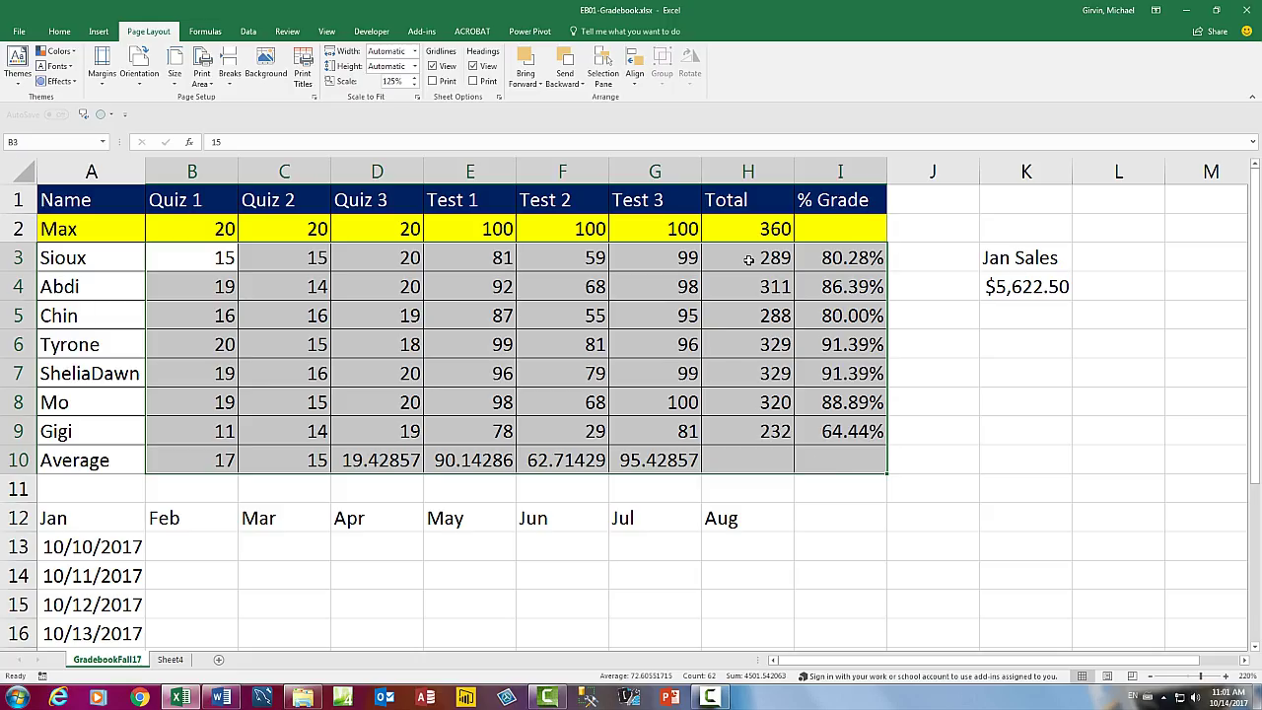
Fill the formula cells H3:I9 and B10:G10 with a light green chosen from the additional standard colors.
left_click_drag(749, 259, 833, 431)
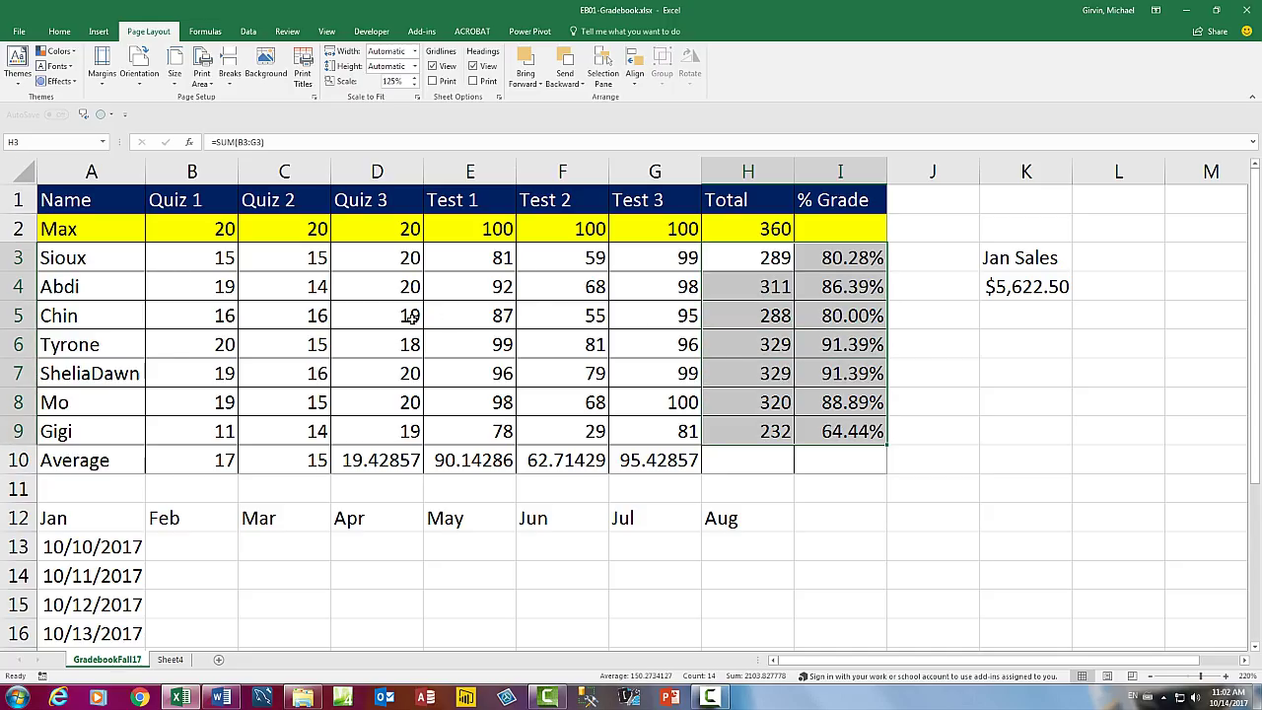
key("ctrl")
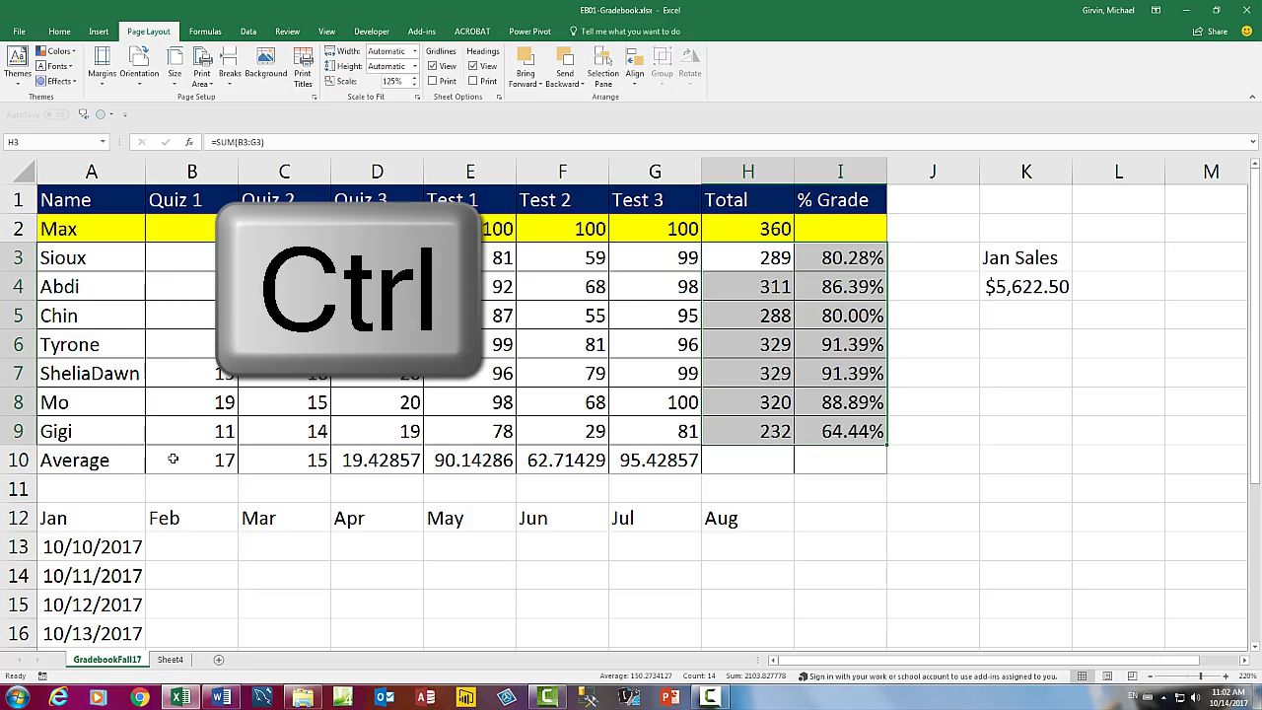
left_click_drag(154, 462, 627, 468)
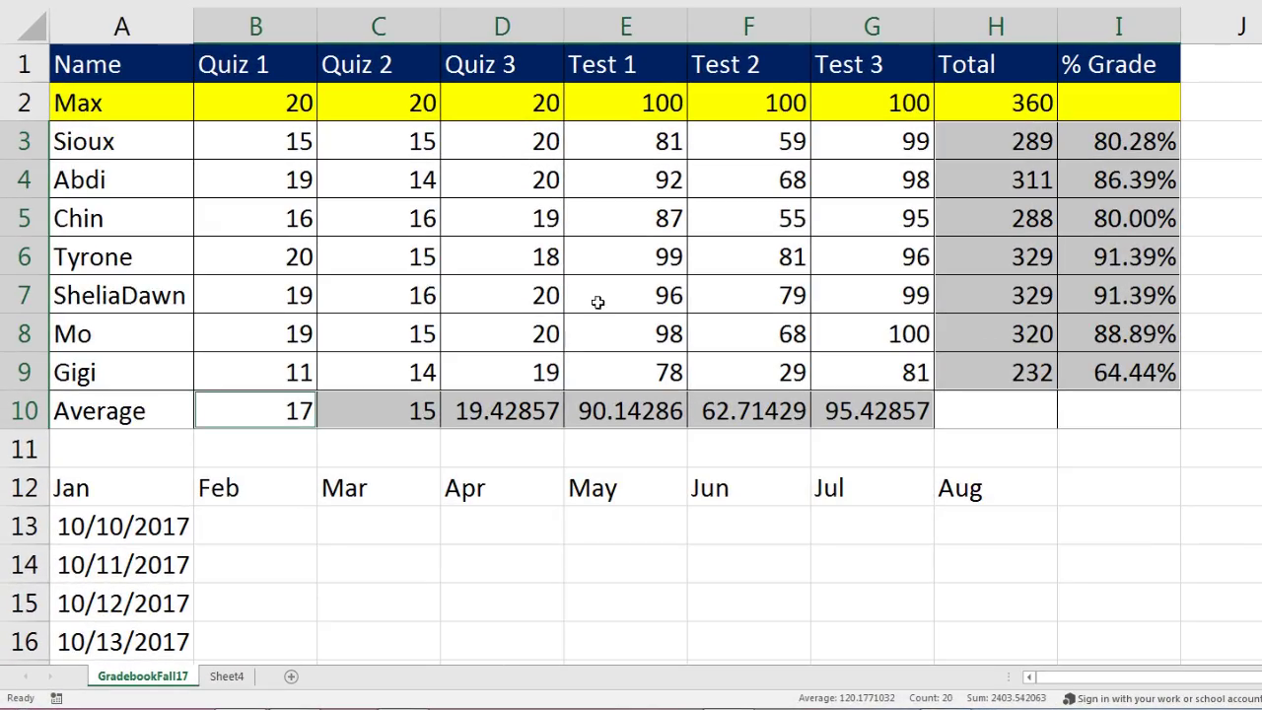
right_click(575, 417)
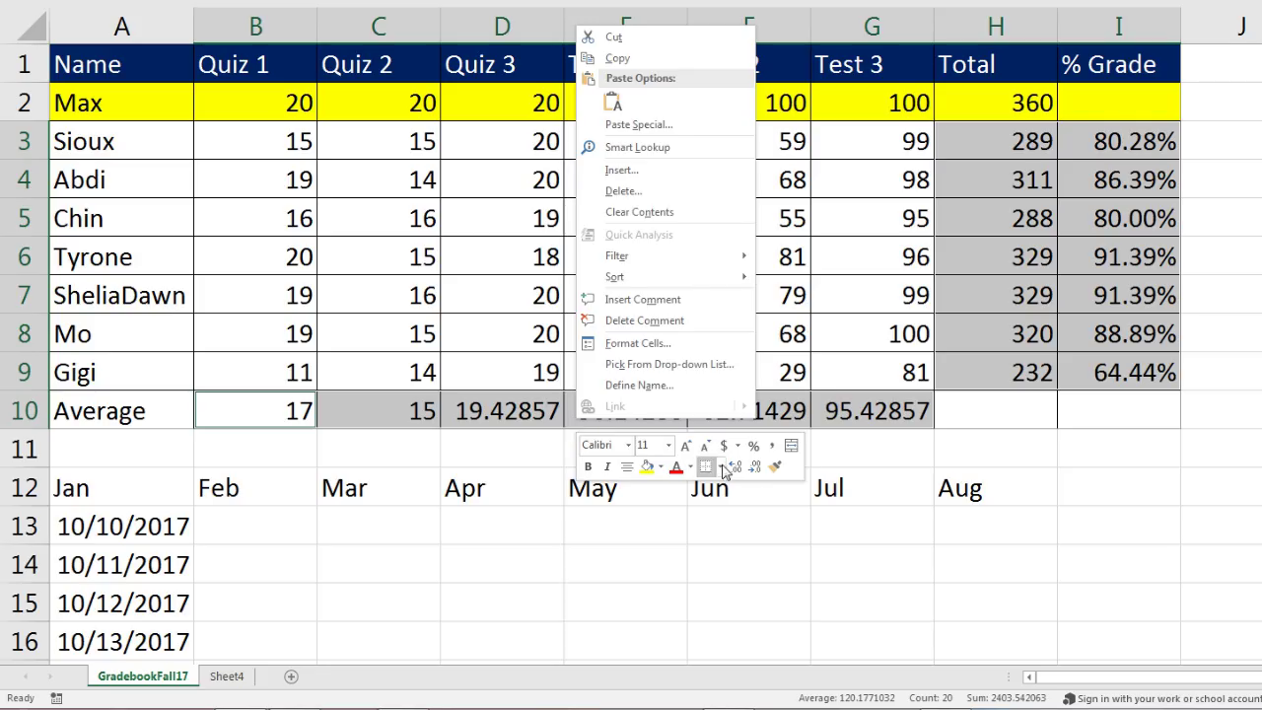
left_click(661, 467)
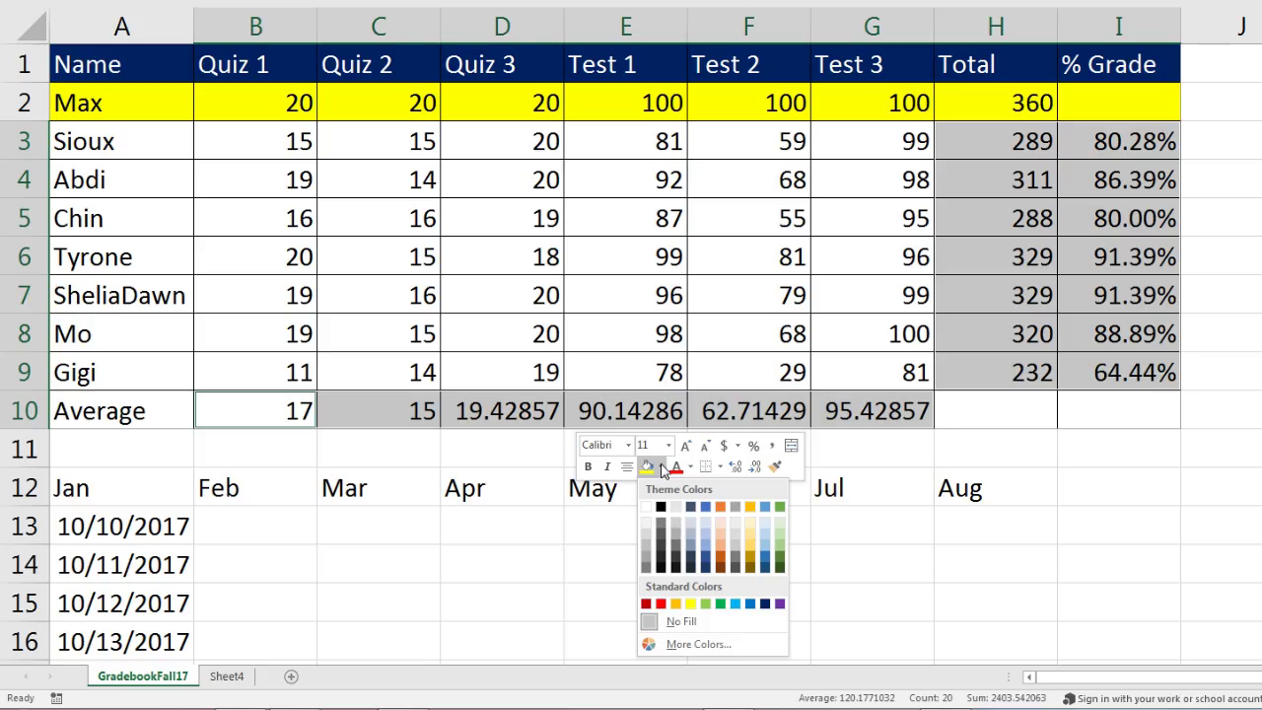
left_click(688, 646)
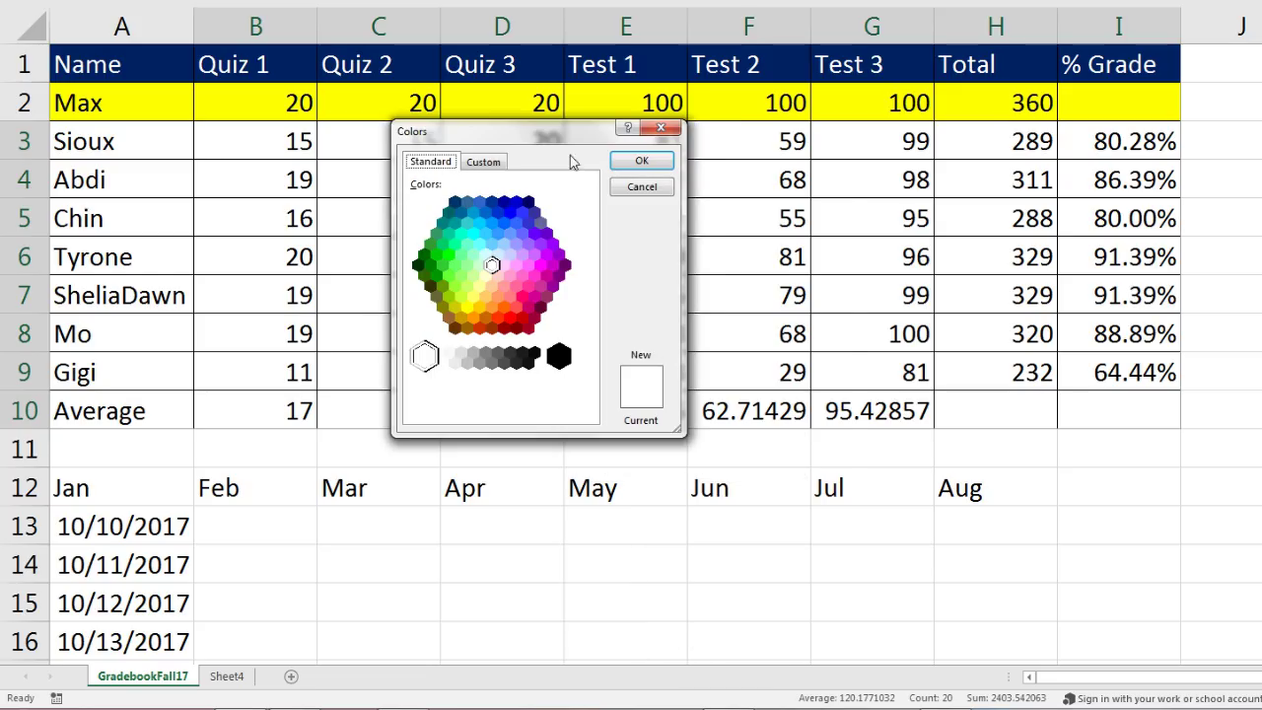
left_click_drag(567, 138, 714, 159)
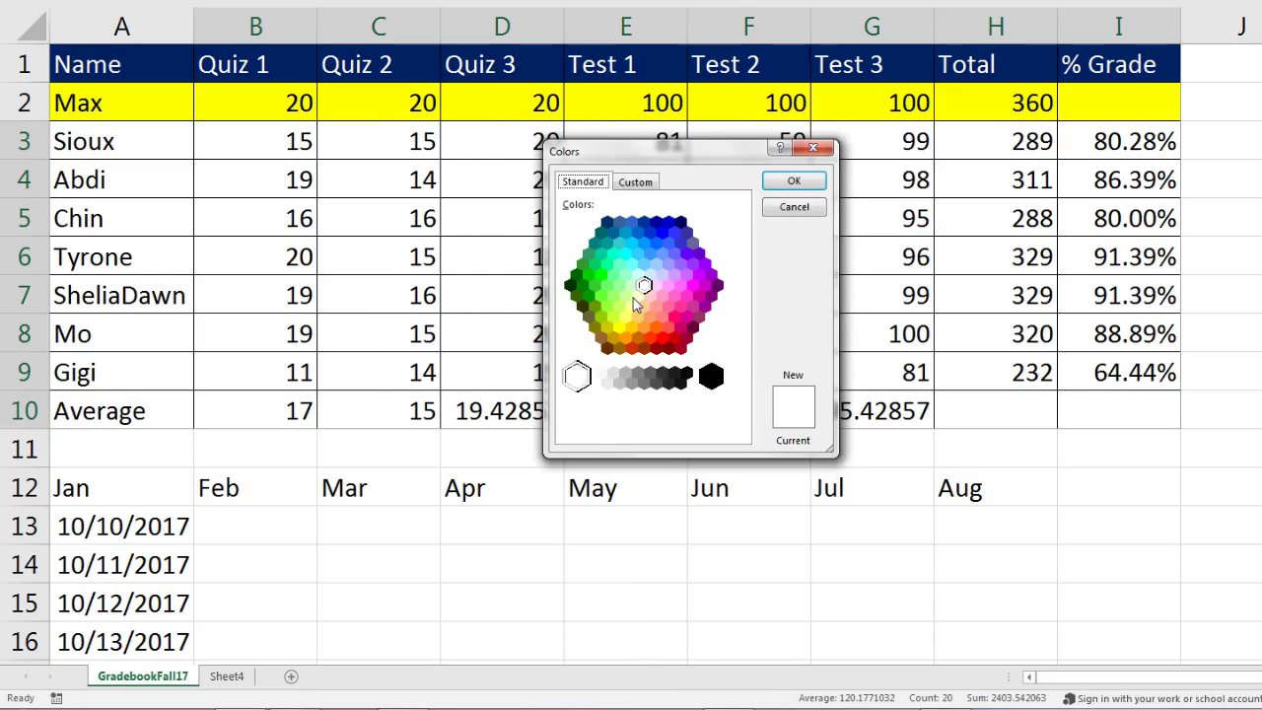
left_click(632, 285)
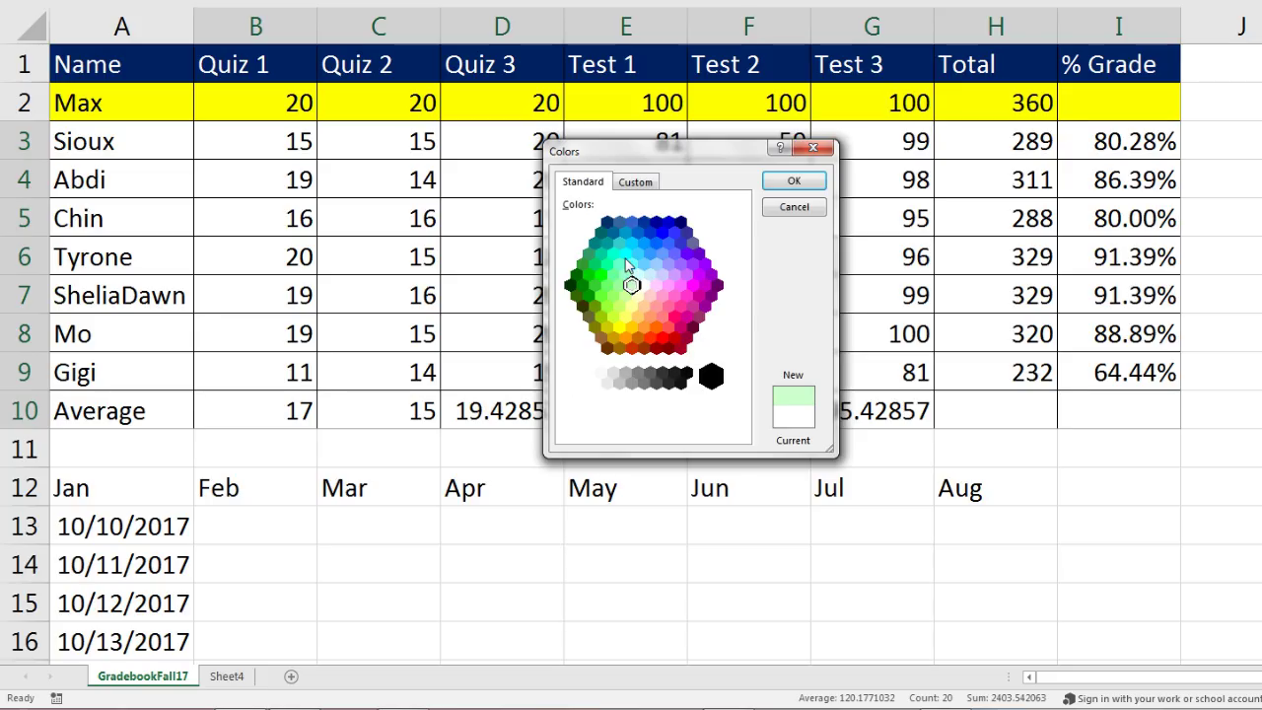
left_click(795, 182)
left_click(1221, 536)
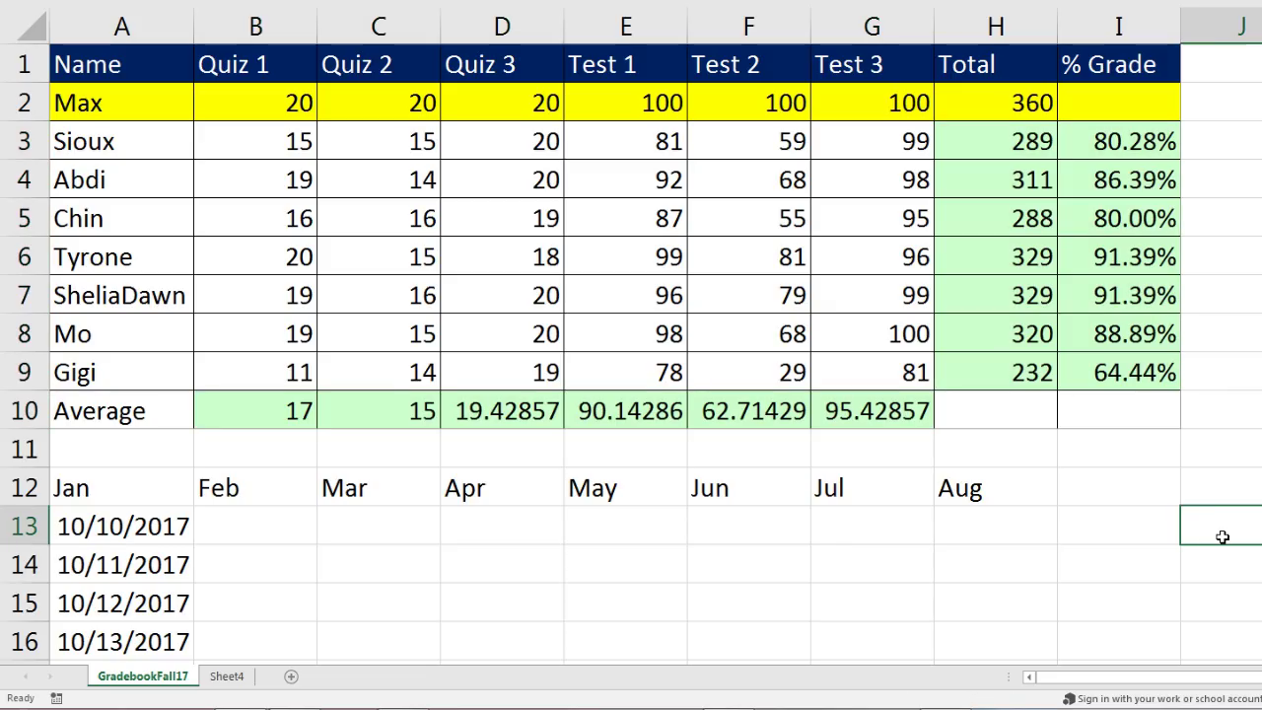
key("ctrl+z")
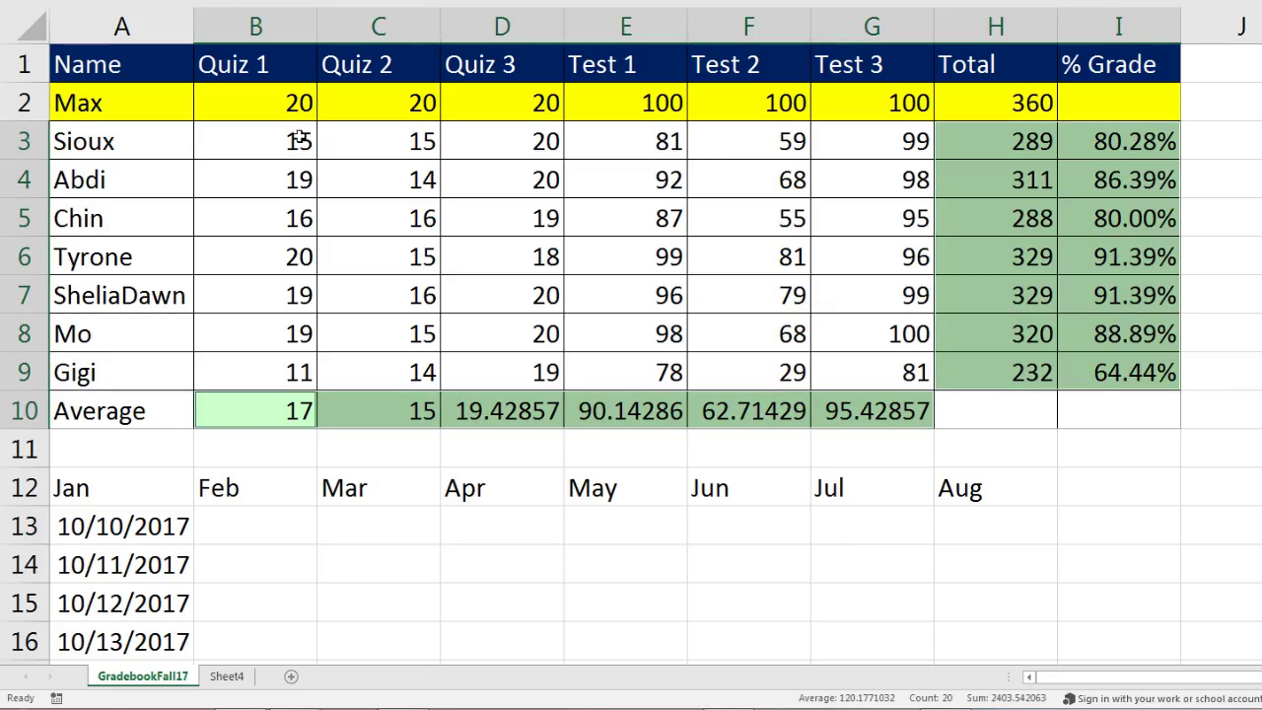
left_click(300, 138)
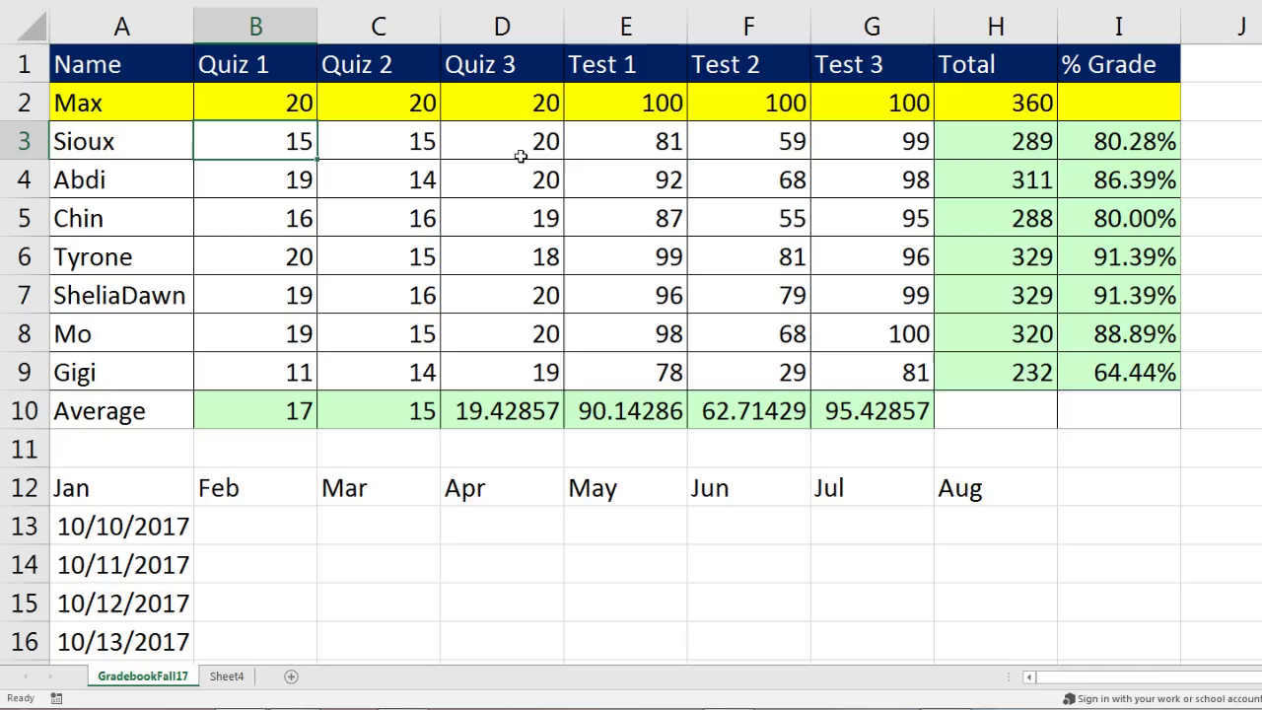
left_click_drag(99, 67, 1113, 410)
left_click(227, 676)
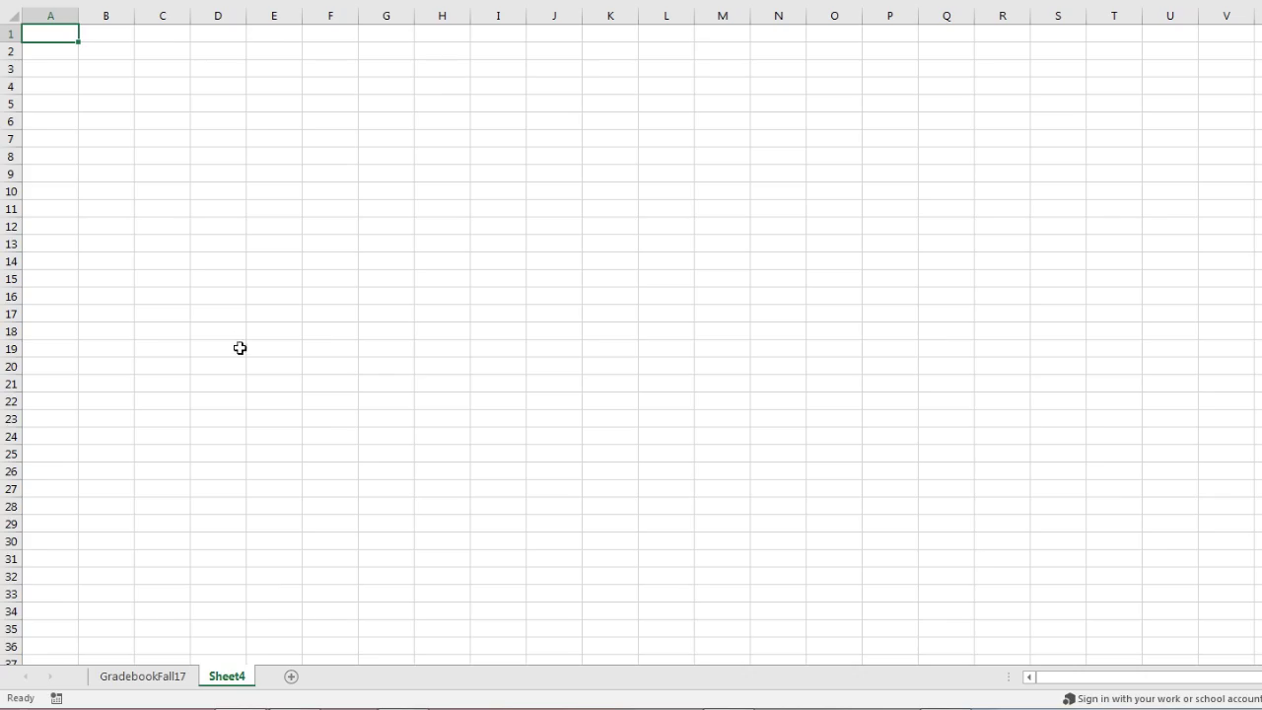
left_click(169, 681)
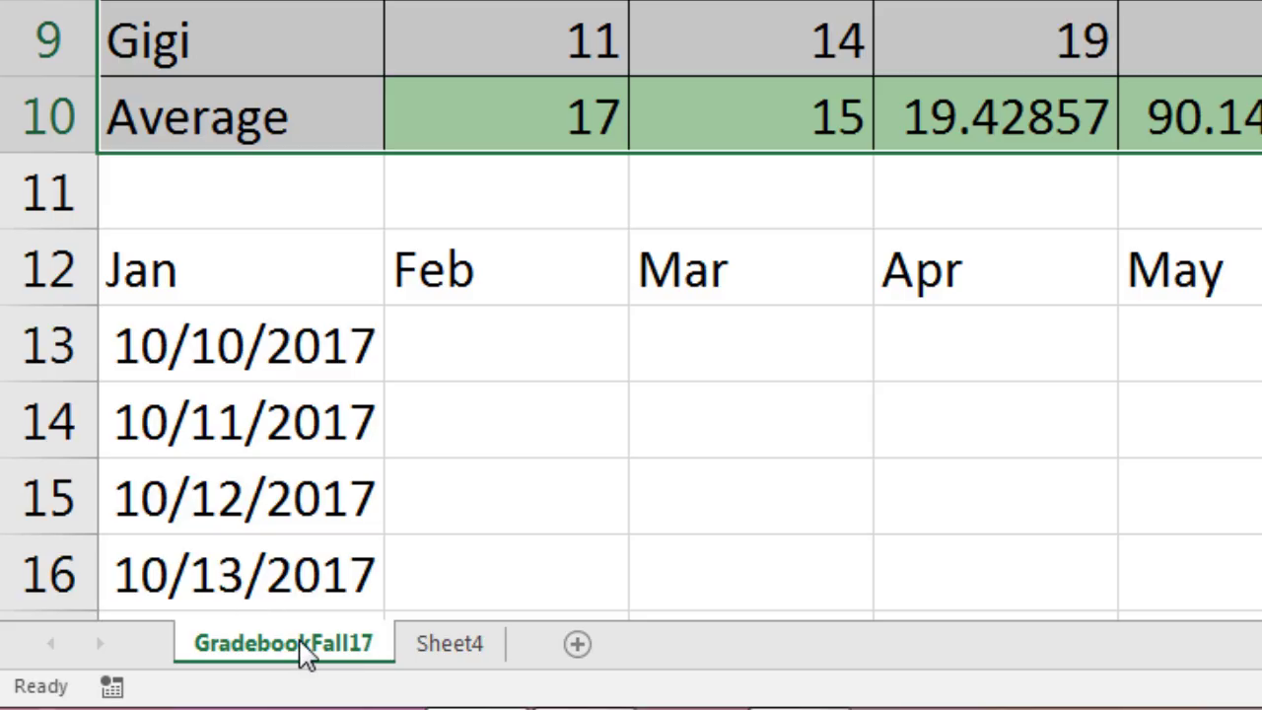
left_click(577, 462)
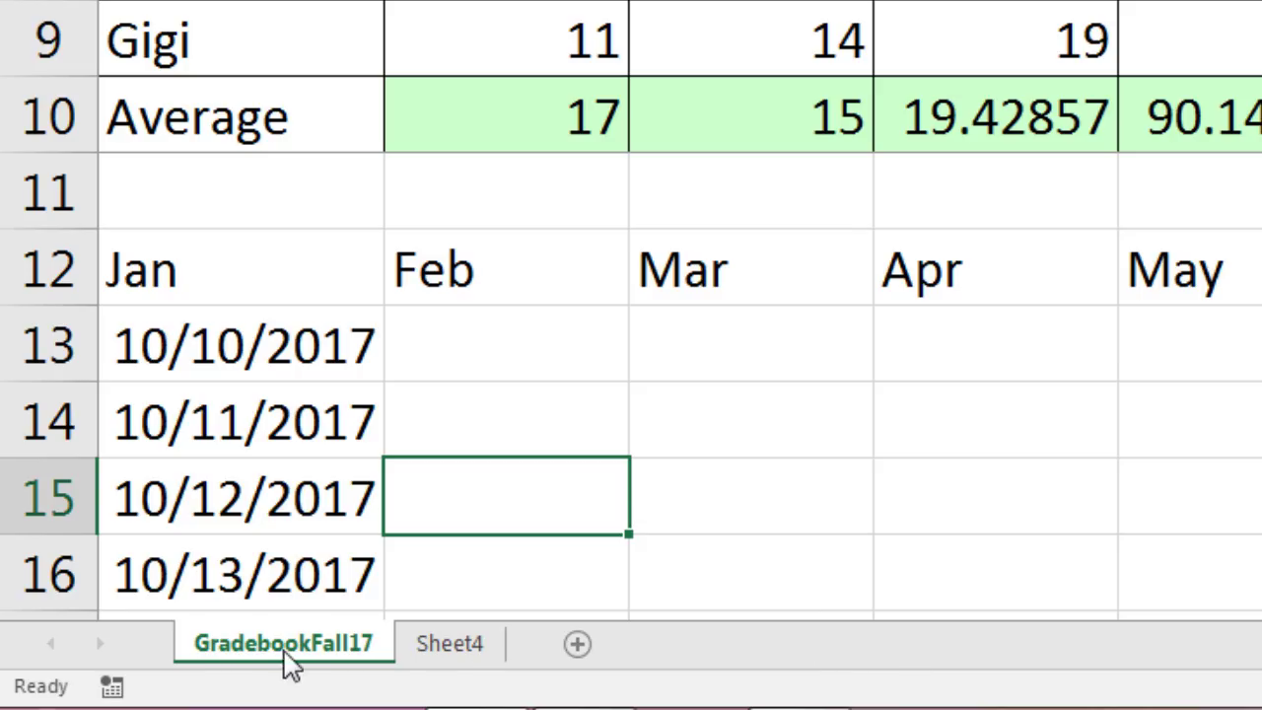
Create a copy of the GradebookFall17 sheet within EB01-Gradebook.xlsx, placed before Sheet4.
right_click(246, 664)
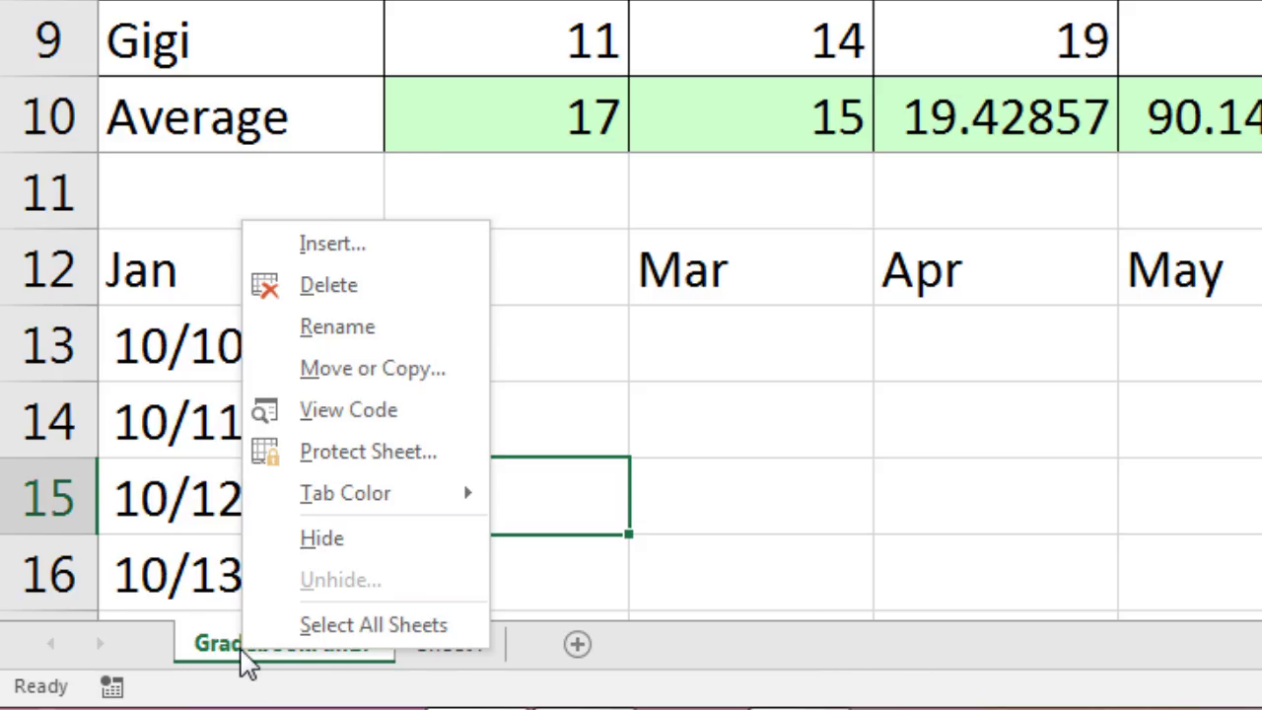
left_click(363, 383)
left_click_drag(372, 135, 726, 75)
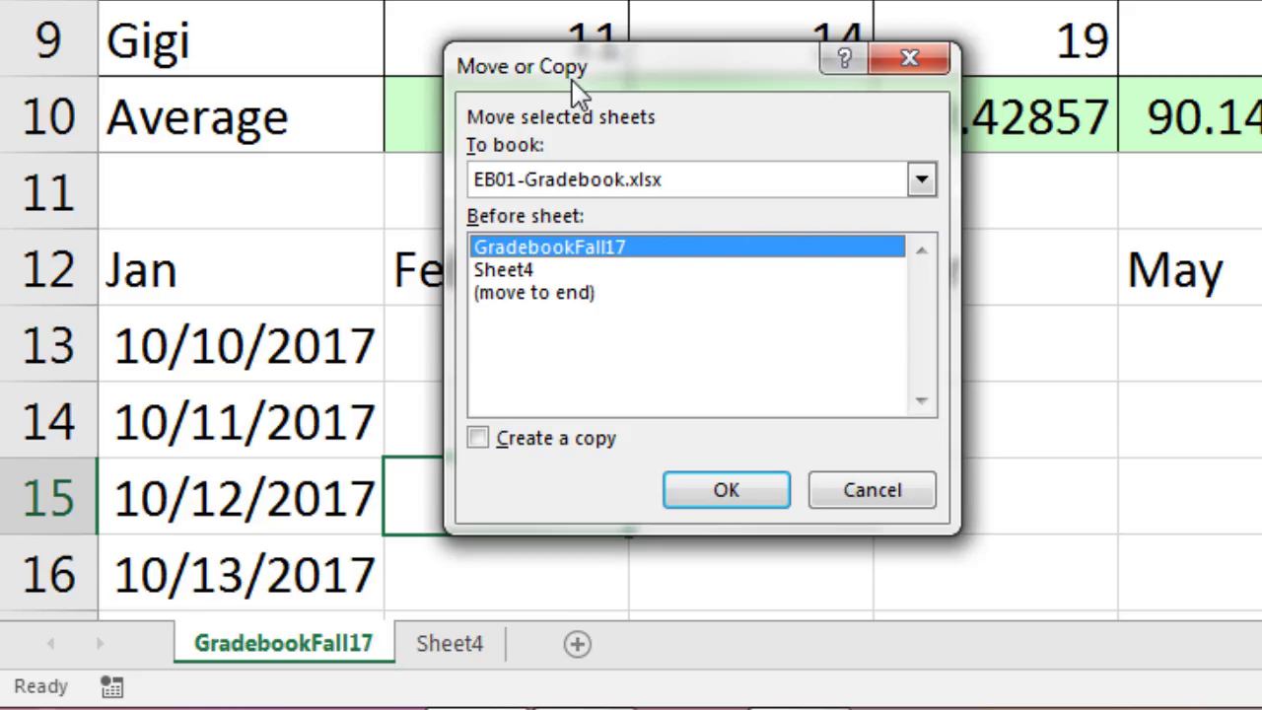
left_click(623, 183)
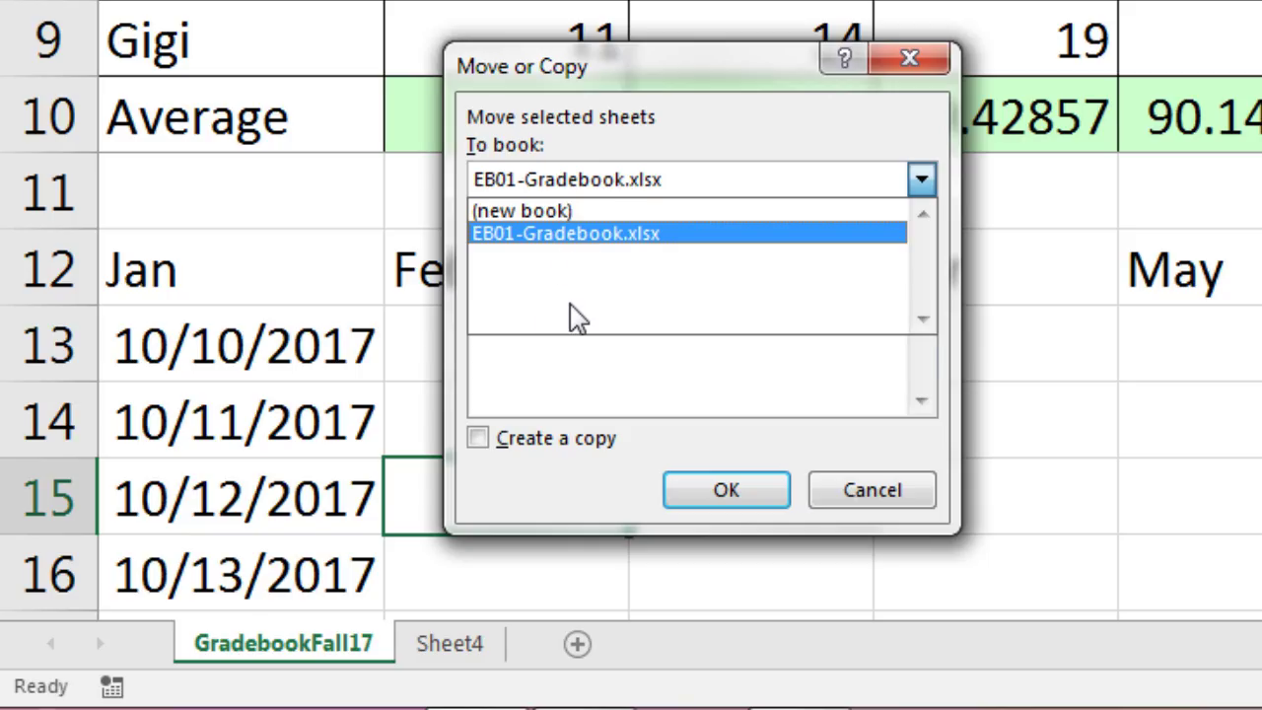
left_click(626, 181)
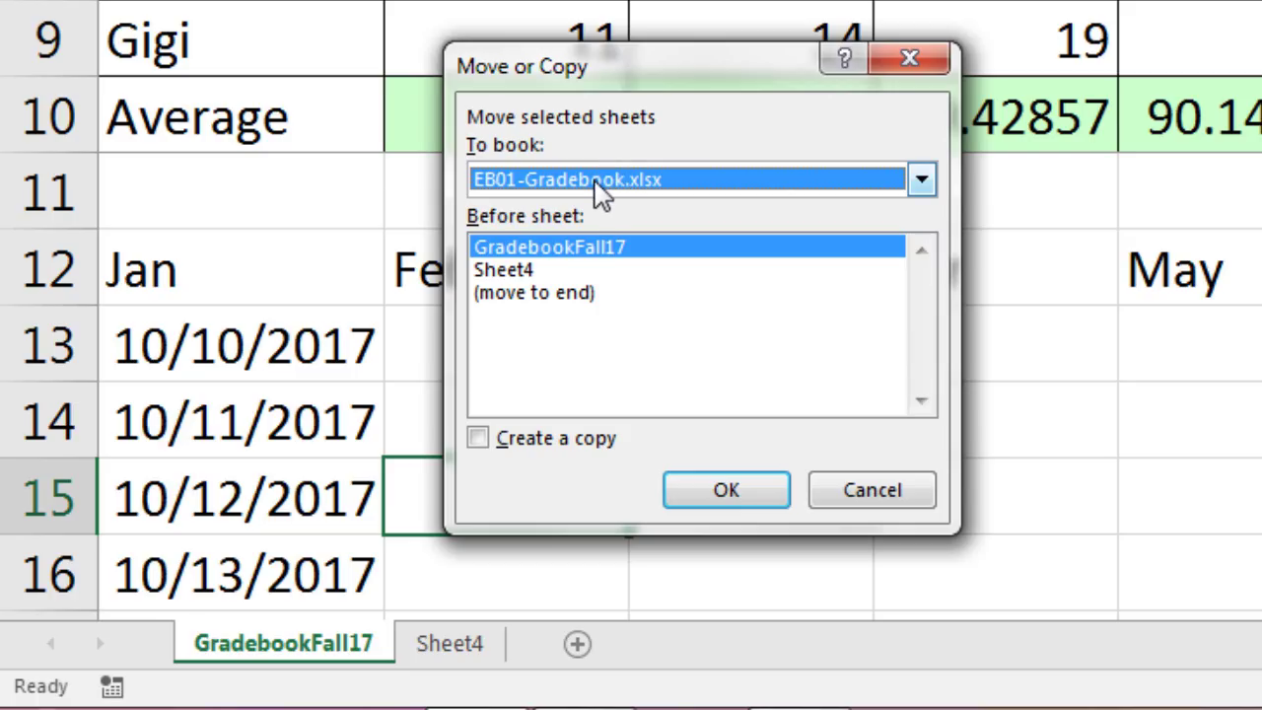
left_click(527, 271)
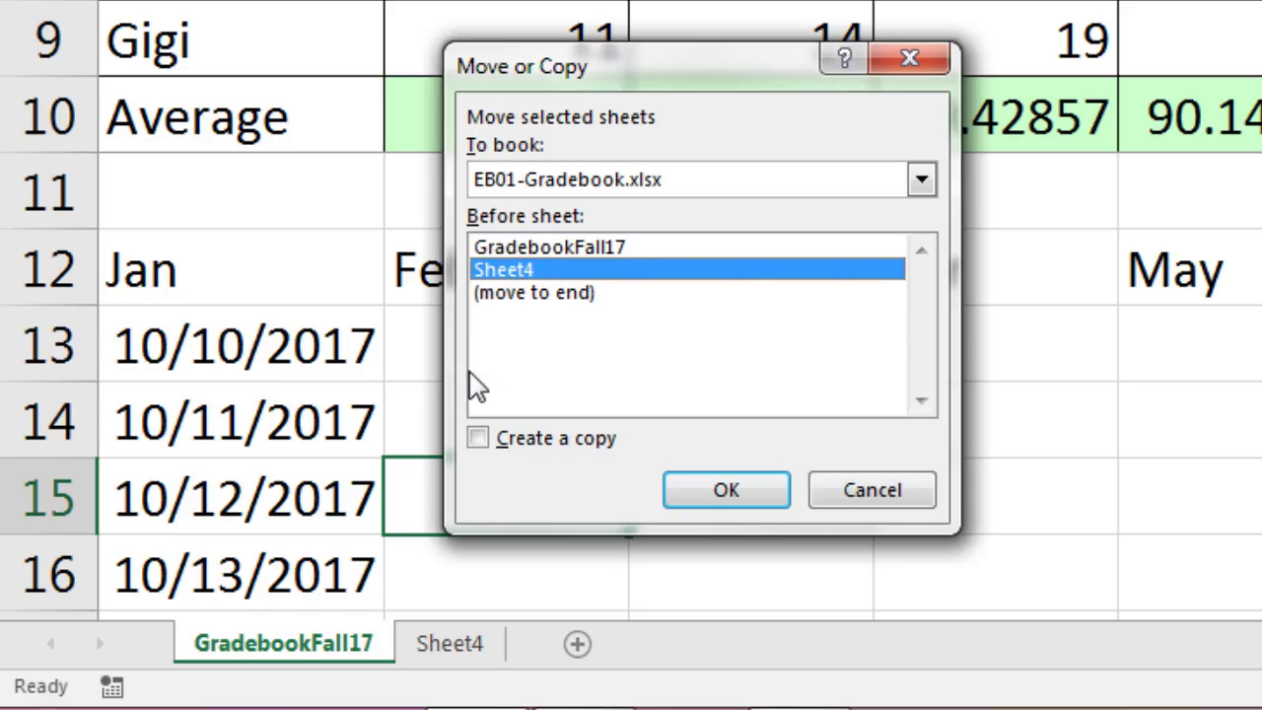
left_click(479, 440)
left_click(479, 440)
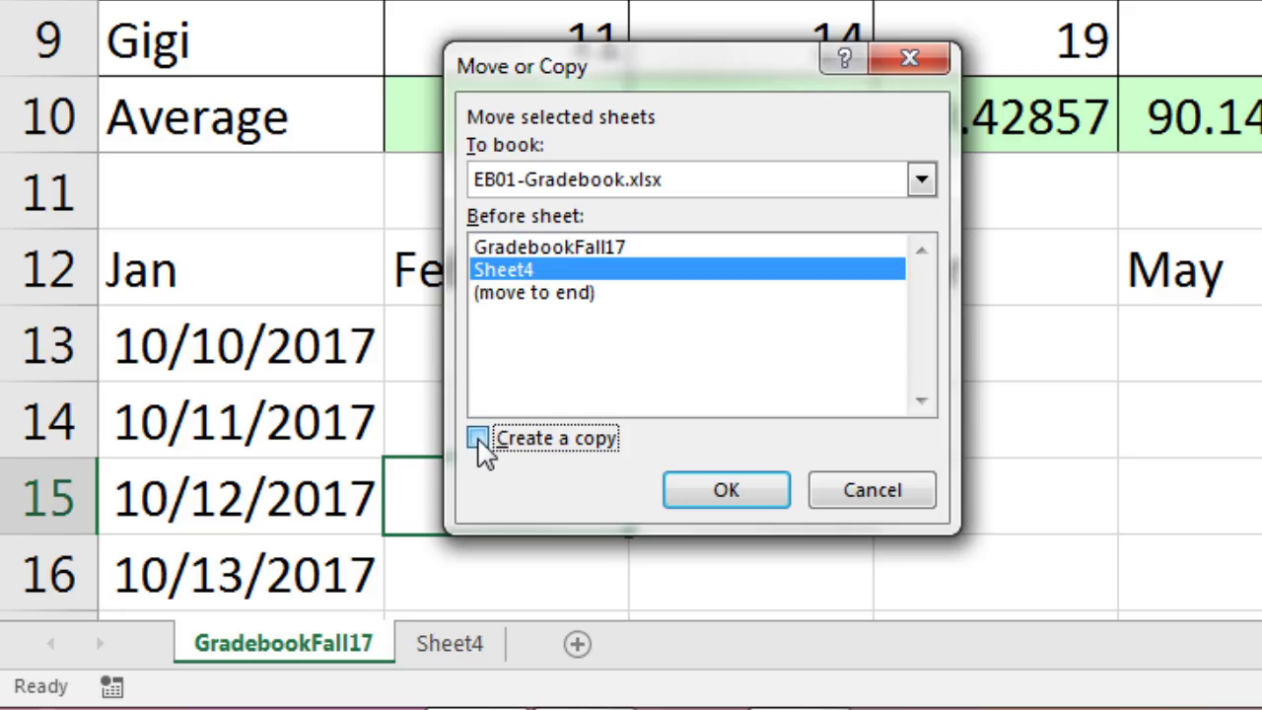
left_click(755, 493)
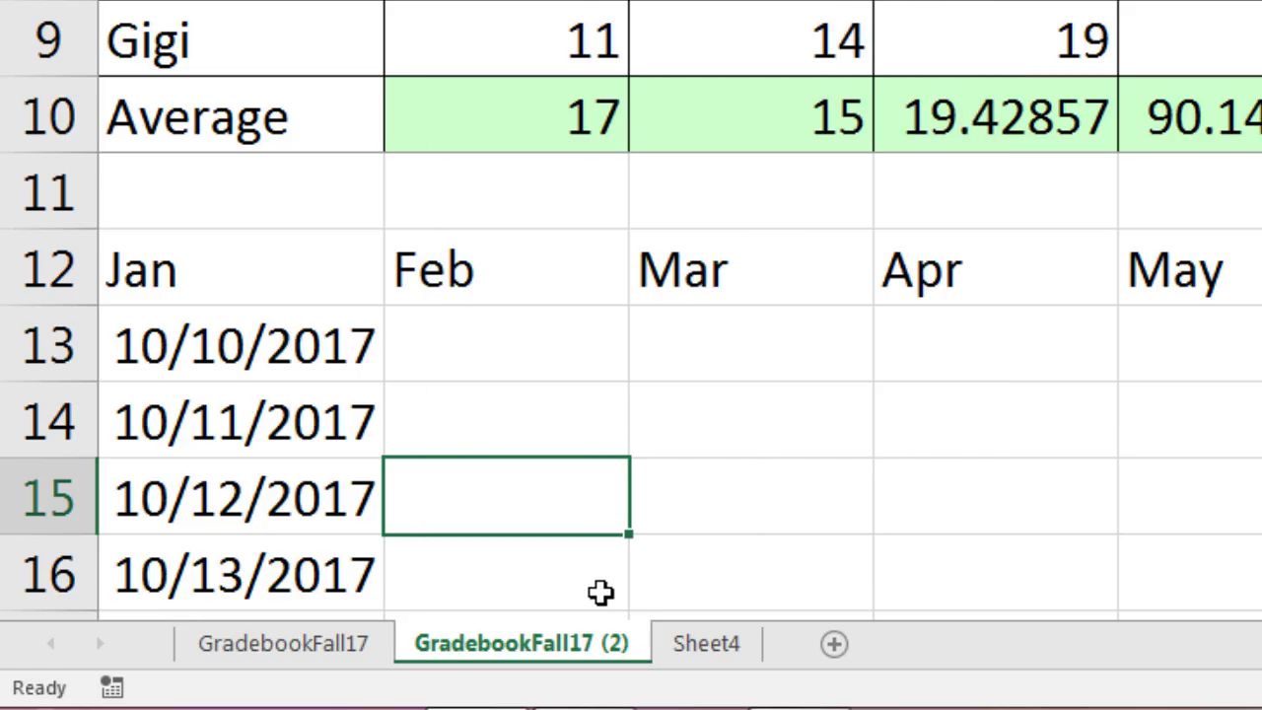
Rename the copied gradebook sheet as GradebookWinter18.
double_click(584, 648)
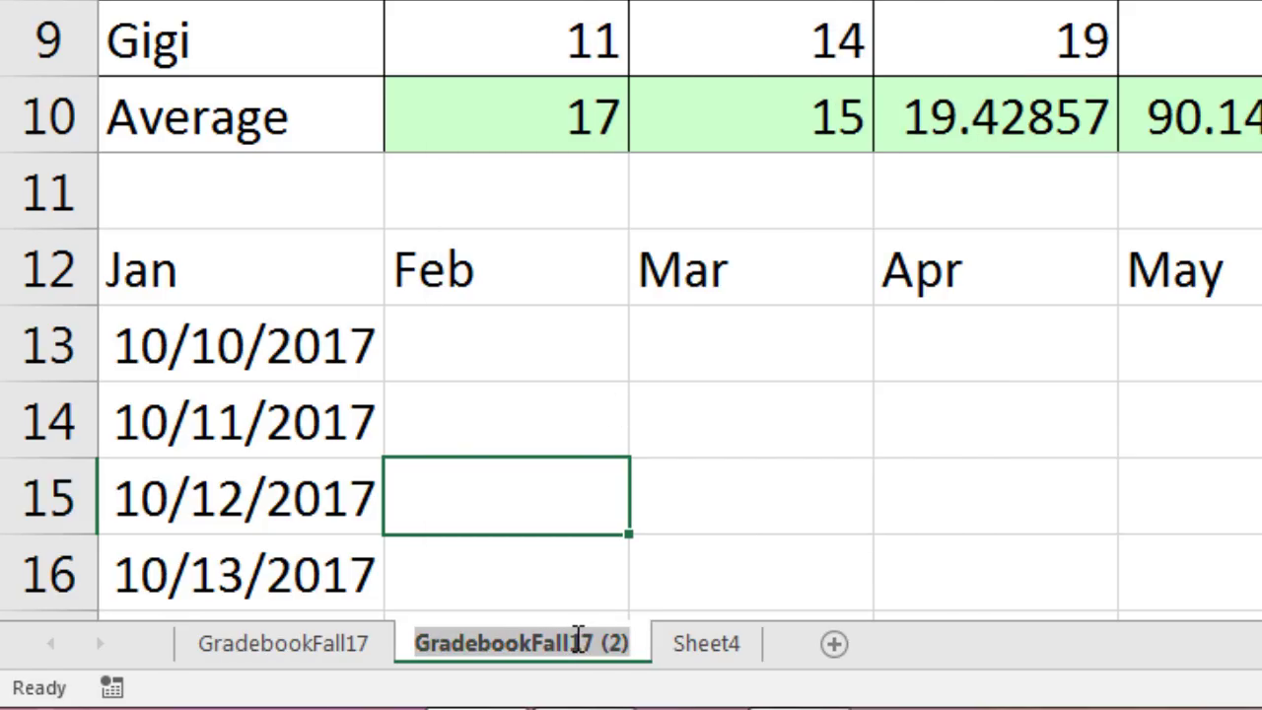
left_click_drag(533, 643, 834, 673)
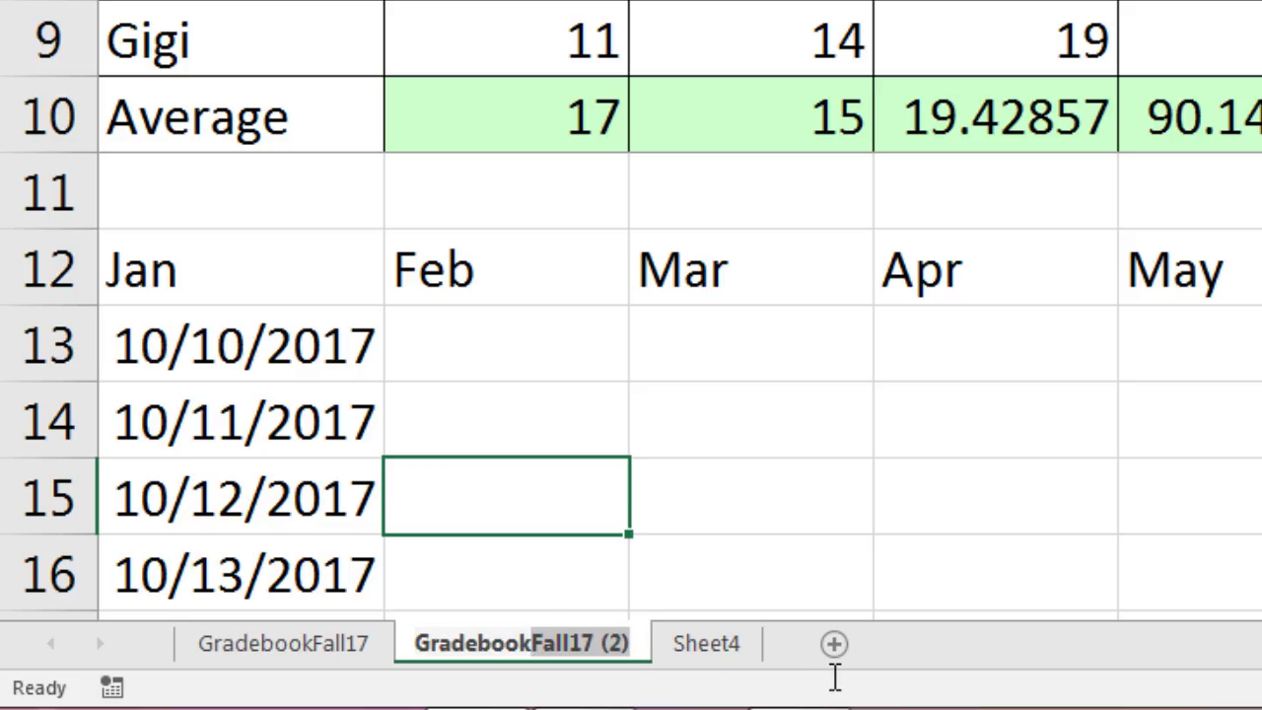
type("Winter18")
key("Return")
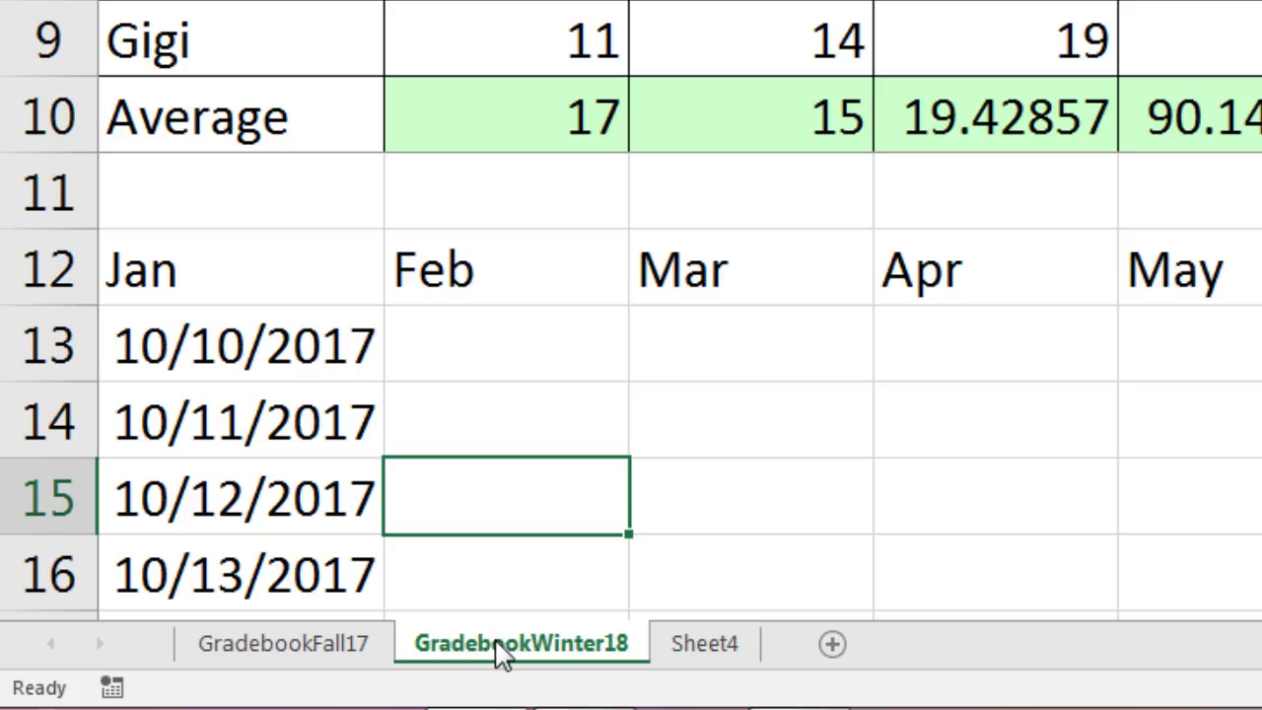
Move the GradebookWinter18 sheet ahead of GradebookFall17 and back to its place before Sheet4.
mouse_move(497, 642)
left_mouse_down()
mouse_move(519, 623)
mouse_move(526, 524)
mouse_move(554, 501)
mouse_move(318, 492)
mouse_move(704, 531)
mouse_move(515, 498)
mouse_move(355, 493)
mouse_move(219, 513)
left_mouse_up()
left_click_drag(219, 512, 217, 512)
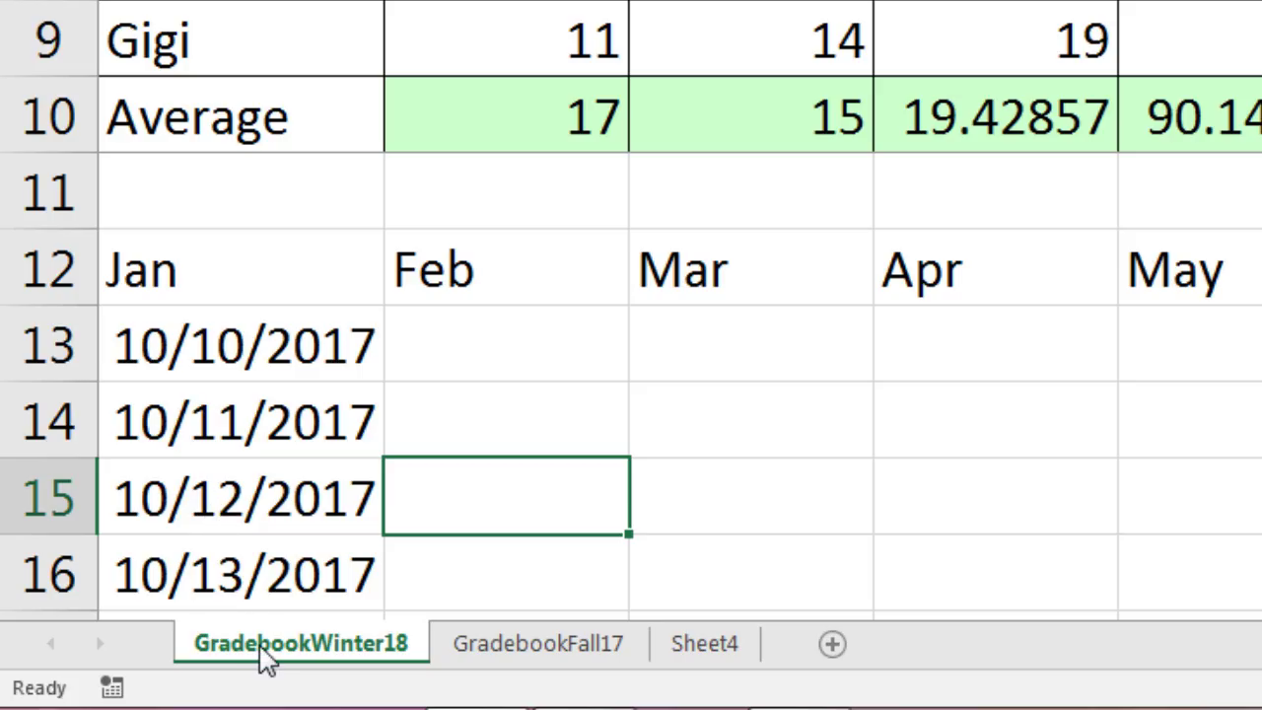
mouse_move(276, 663)
left_mouse_down()
mouse_move(293, 523)
mouse_move(691, 532)
left_mouse_up()
left_click_drag(691, 532, 691, 532)
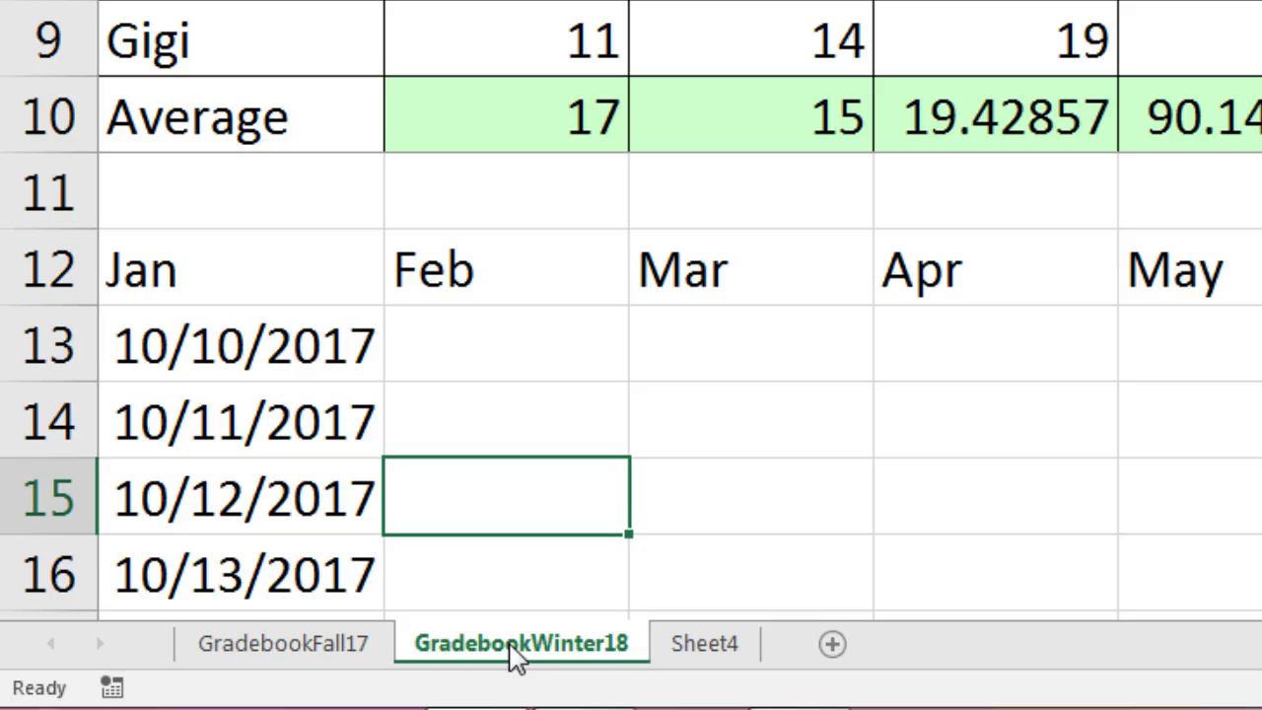
Duplicate the GradebookWinter18 sheet, placing the copy between GradebookWinter18 and Sheet4.
mouse_move(517, 658)
left_mouse_down()
mouse_move(556, 520)
mouse_move(594, 505)
left_mouse_up()
key("ctrl")
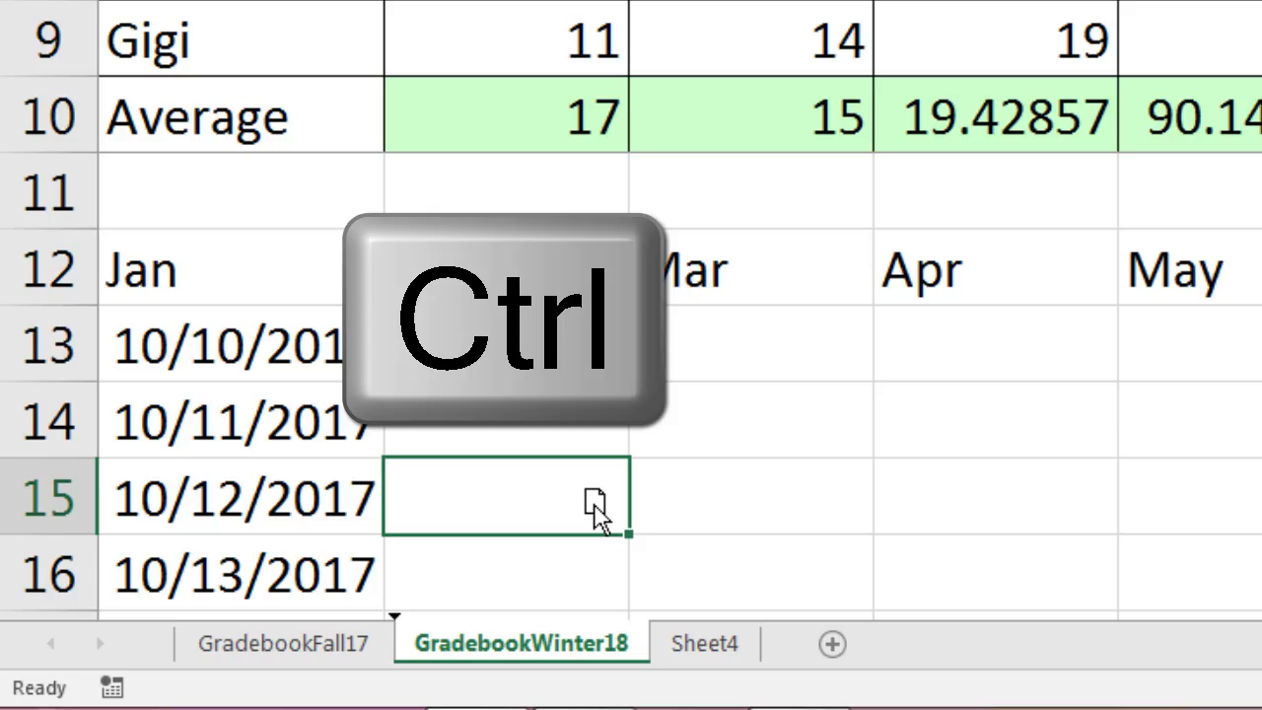
mouse_move(594, 505)
left_mouse_down()
mouse_move(518, 511)
mouse_move(699, 498)
left_mouse_up()
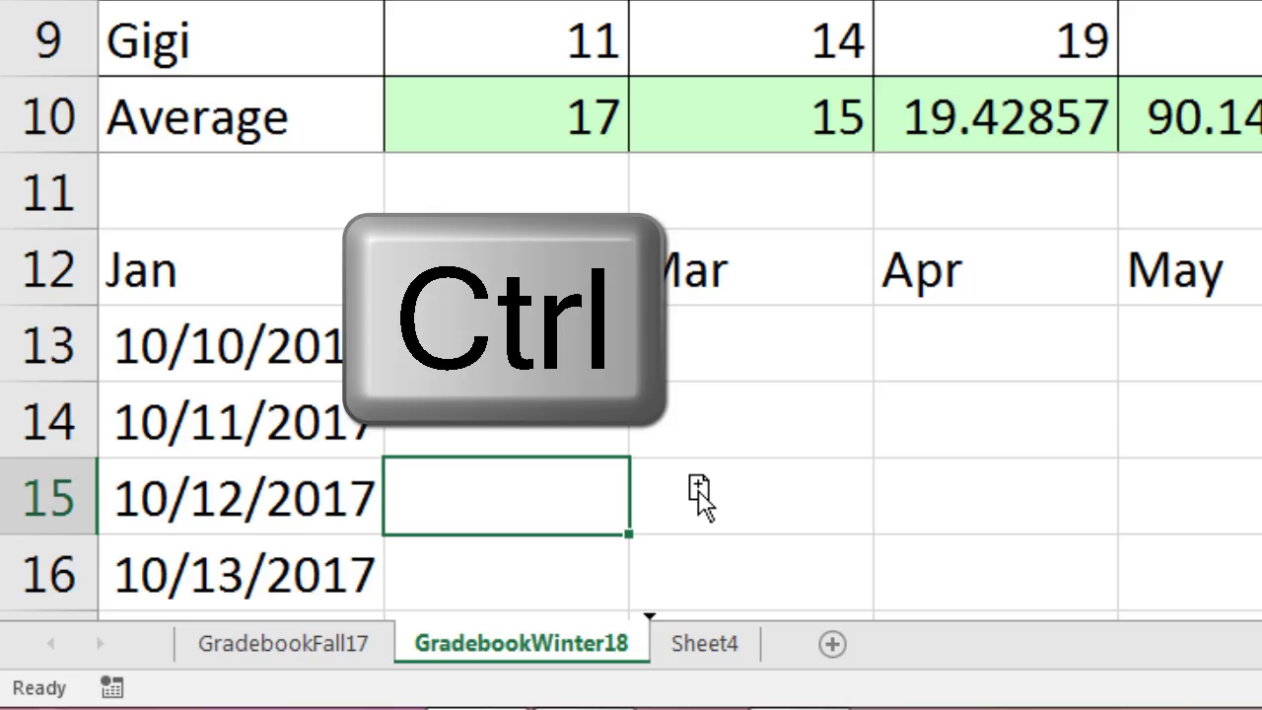
left_click_drag(698, 498, 702, 499)
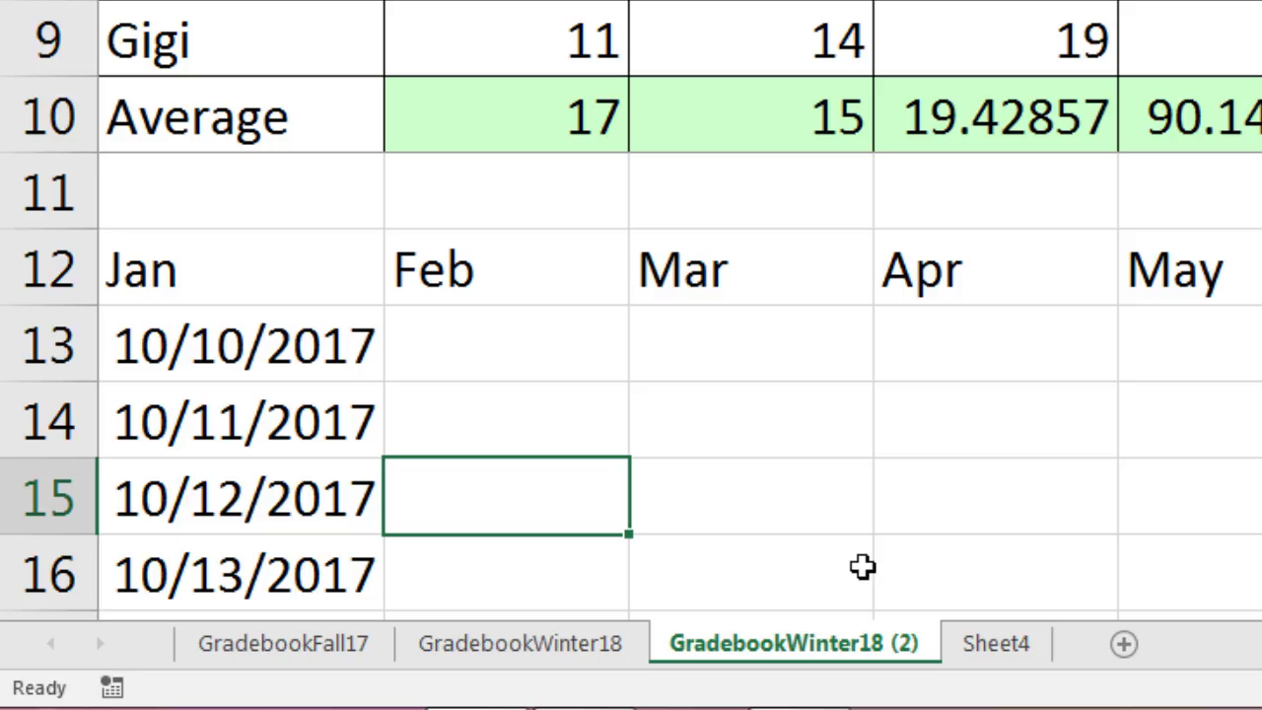
Rename the duplicated gradebook sheet as GradebookSpring18.
double_click(824, 644)
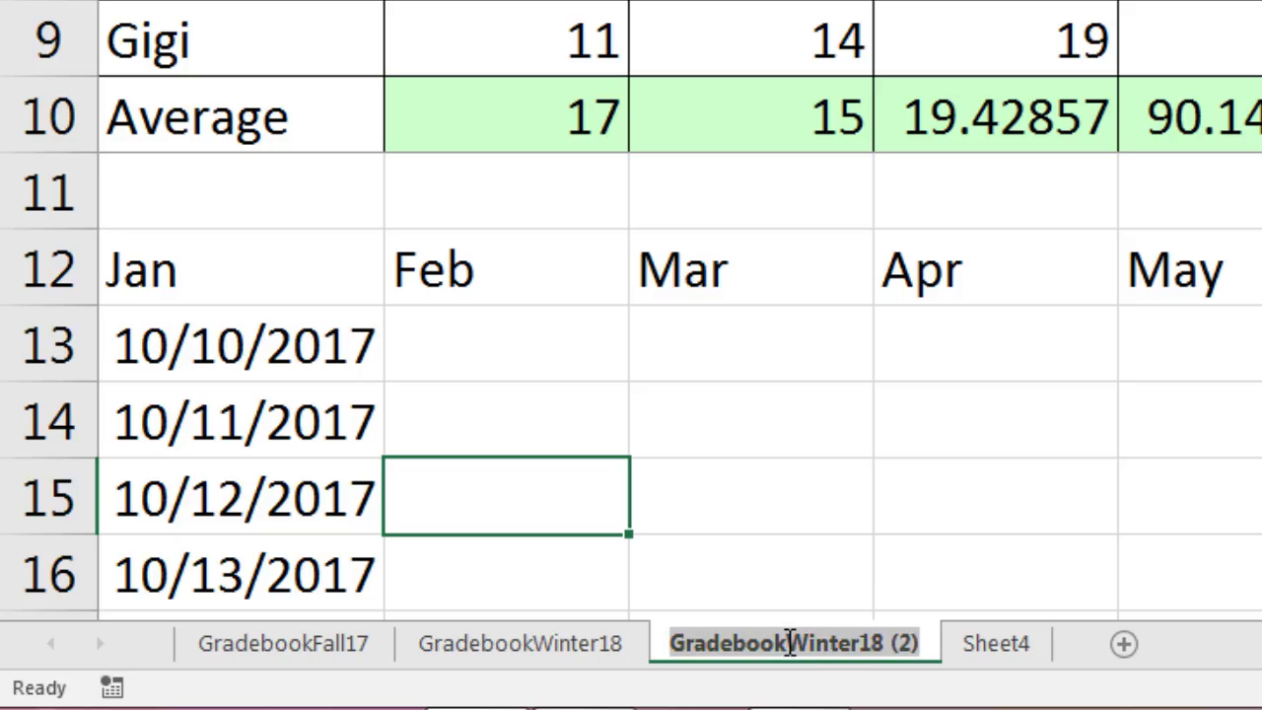
left_click(791, 641)
key("shift+End")
type("Spring18")
key("Return")
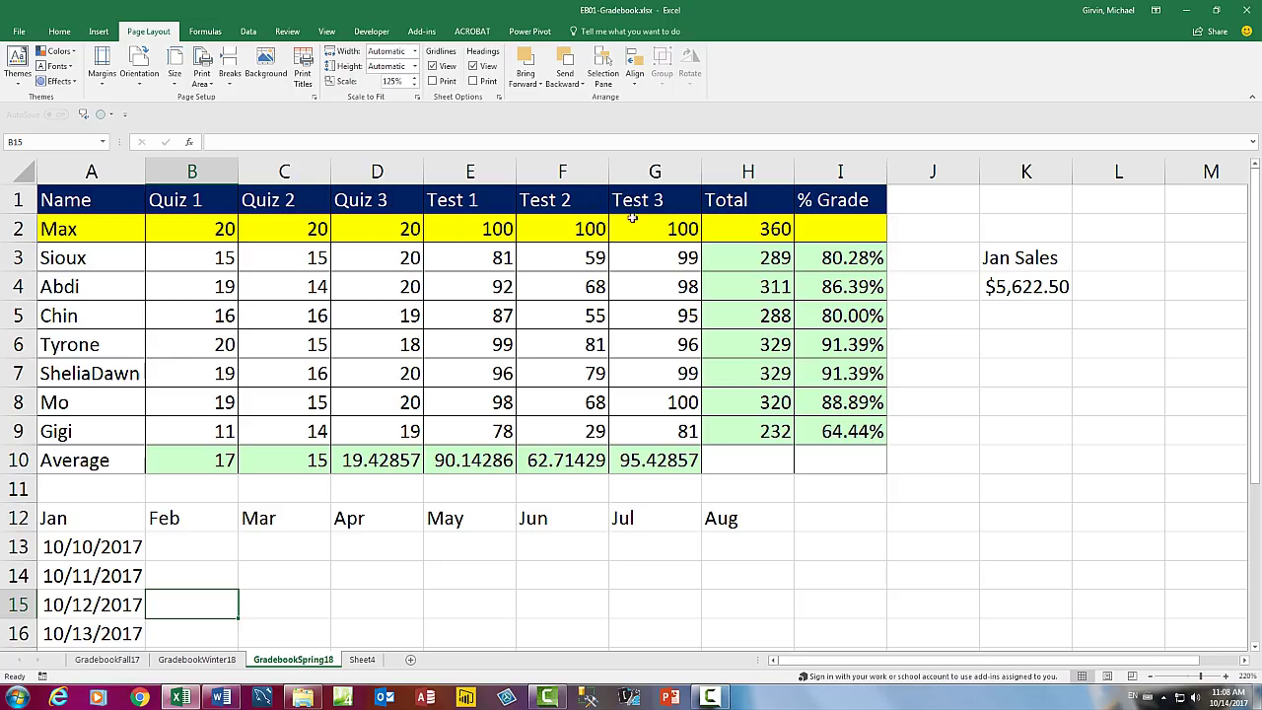
Review the total formula in H3, the average formula in B10 and the percentage grade formula in I3.
left_click(767, 259)
key("alt+equal")
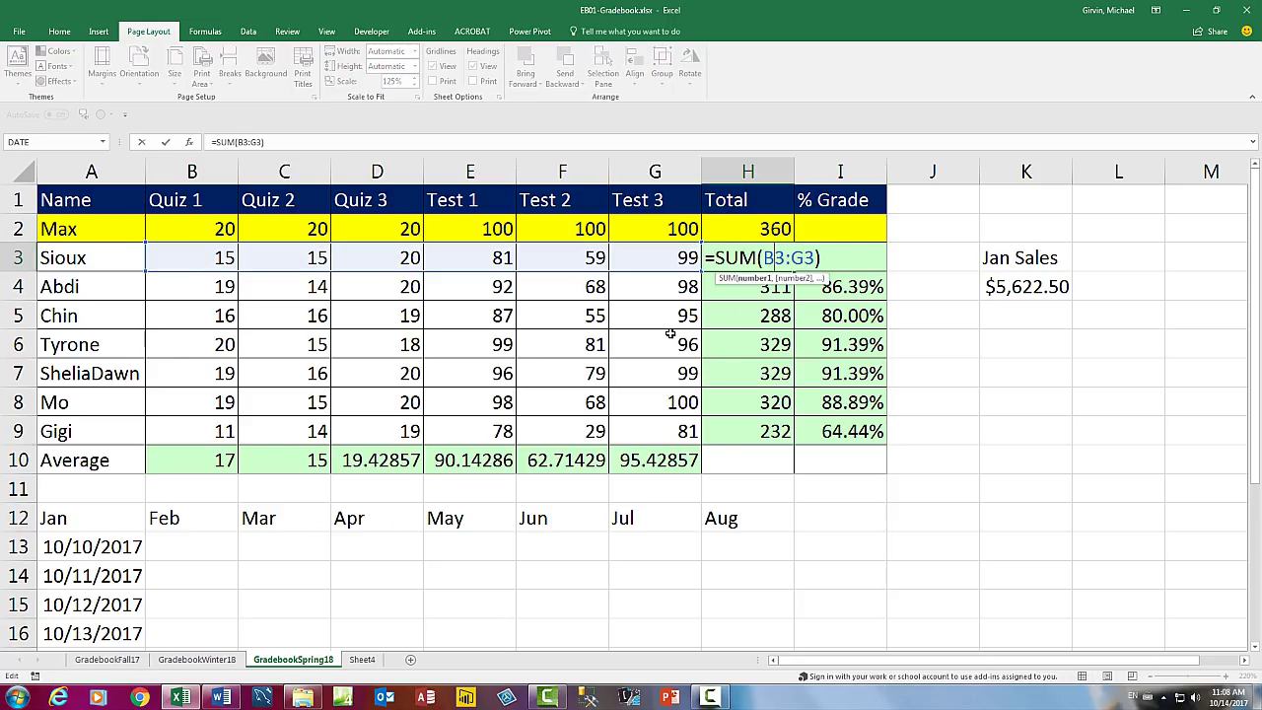
key("Escape")
left_click(204, 461)
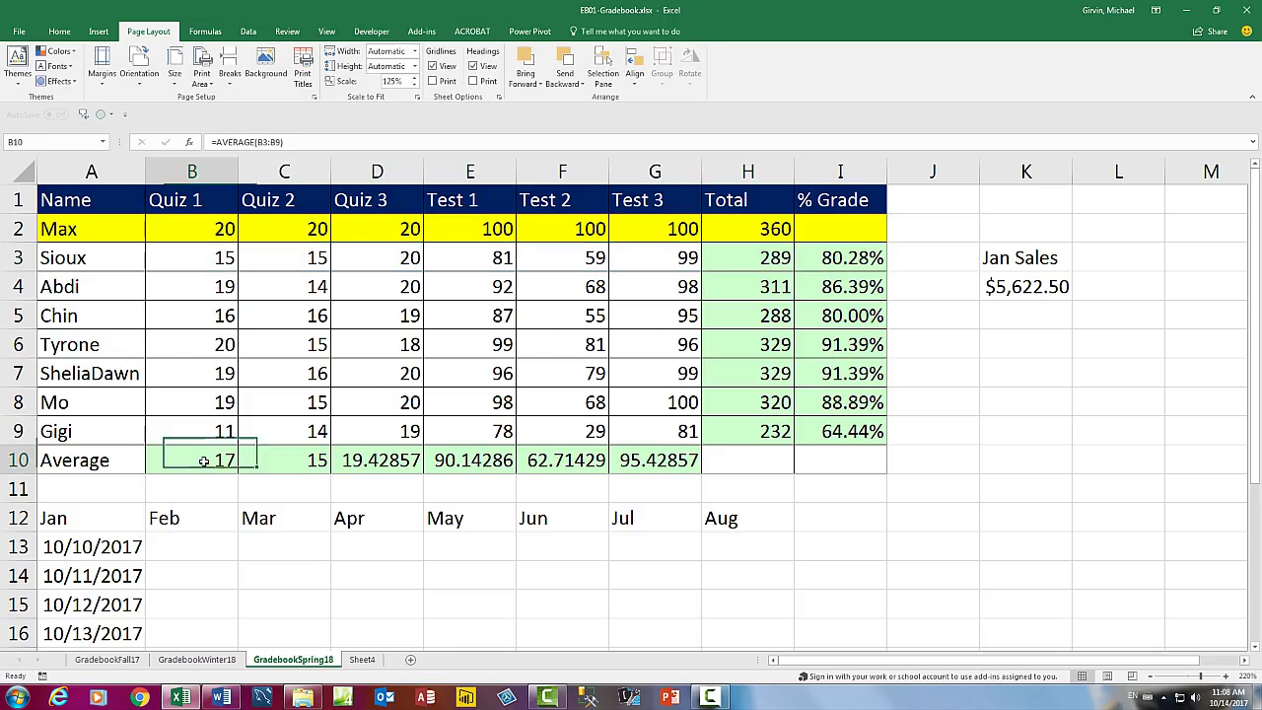
key("F2")
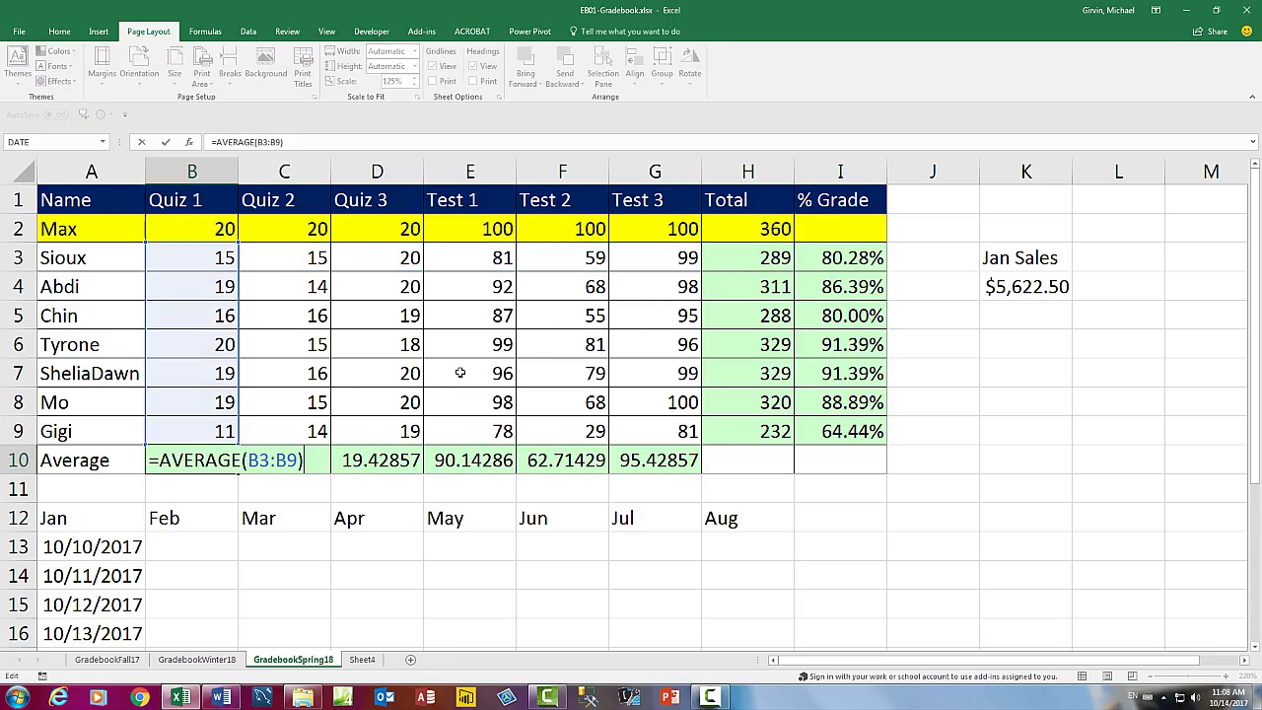
key("Escape")
left_click(828, 259)
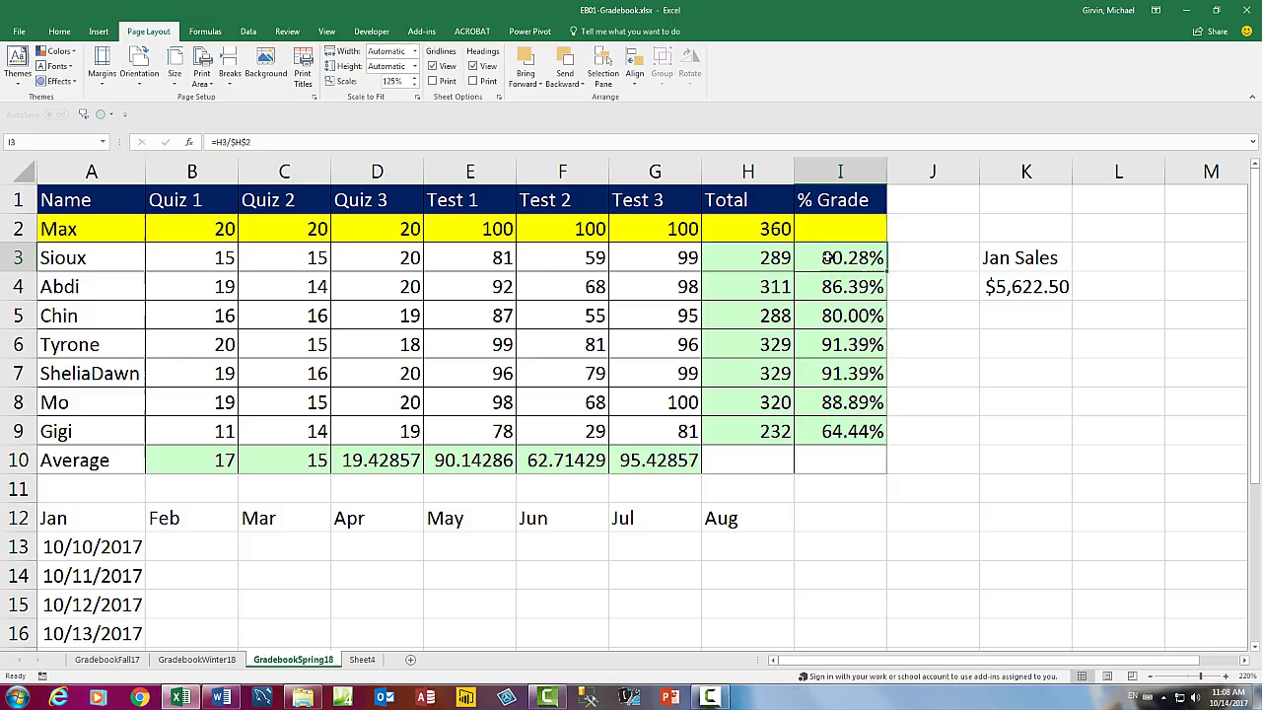
key("F2")
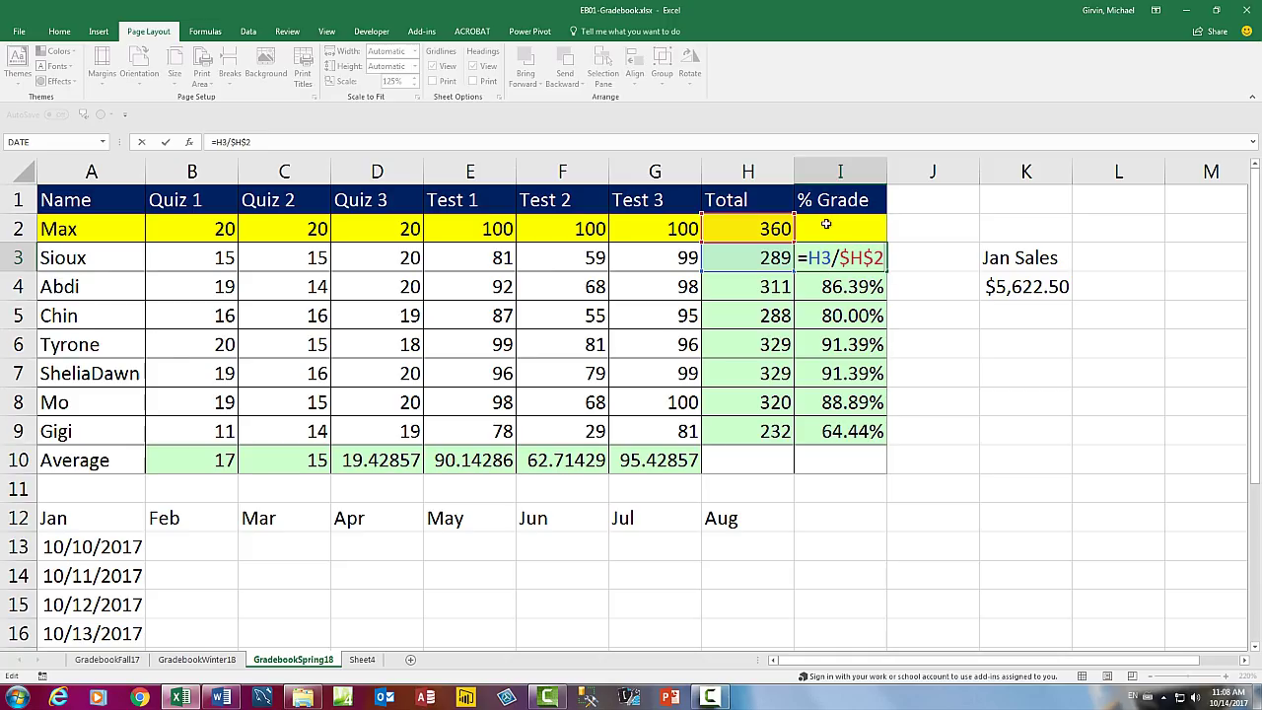
key("Return")
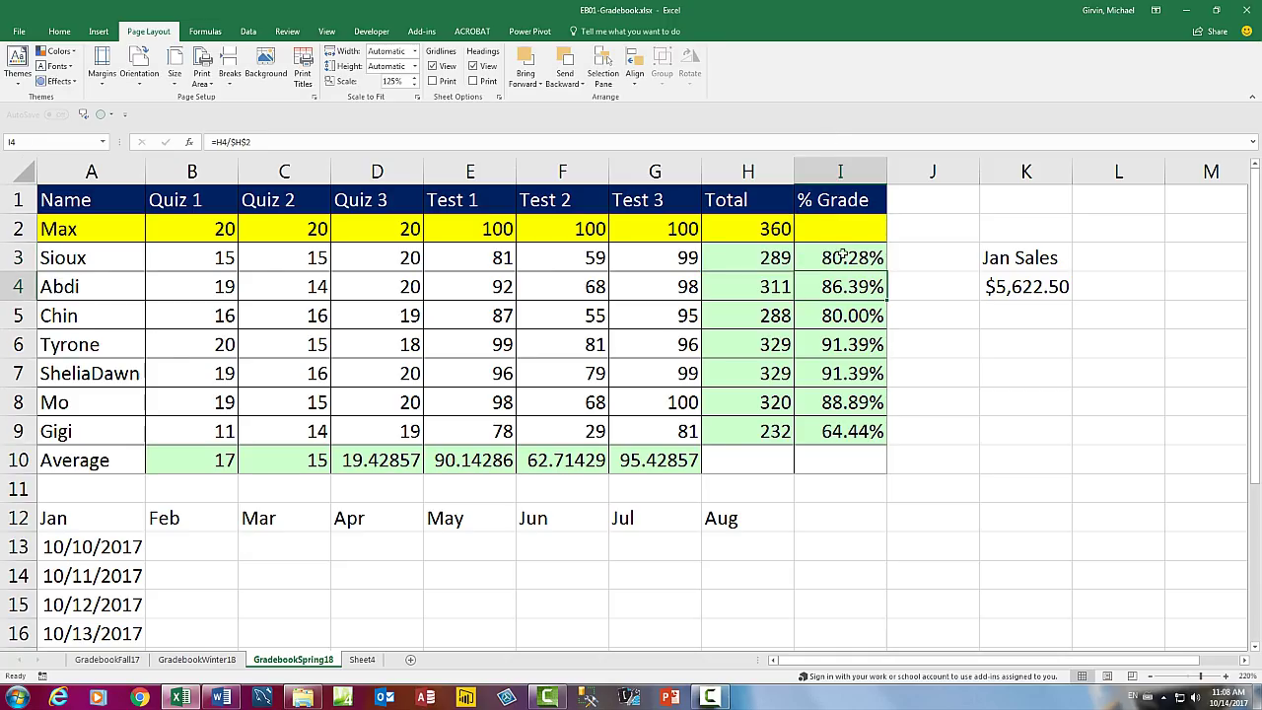
Check the Jan Sales amount in K4 and the print preview of the GradebookSpring18 sheet.
left_click(1040, 288)
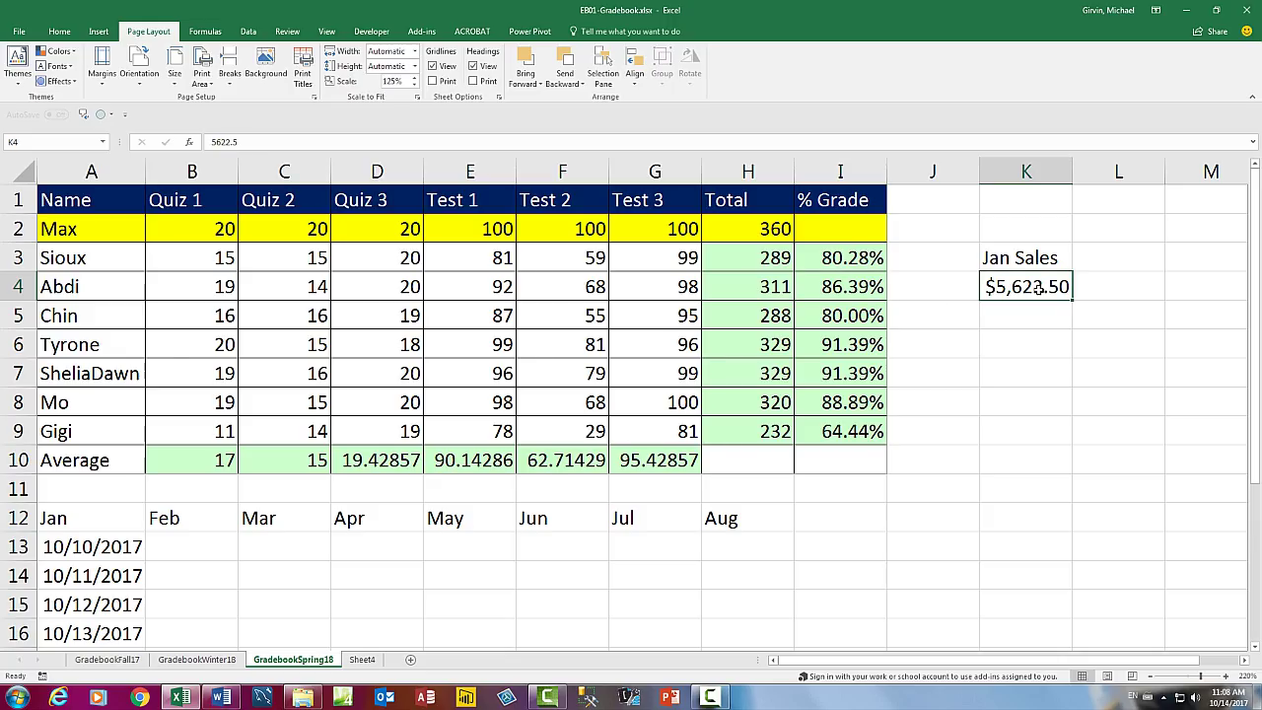
key("ctrl+p")
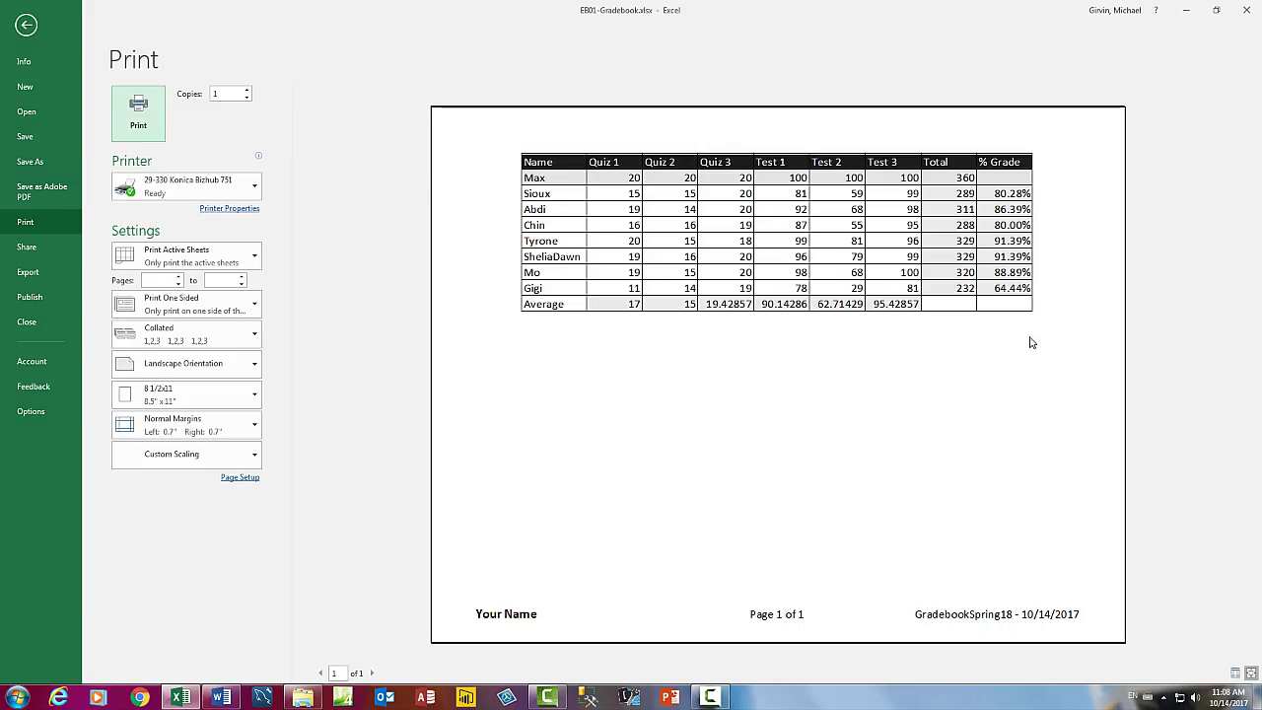
key("Escape")
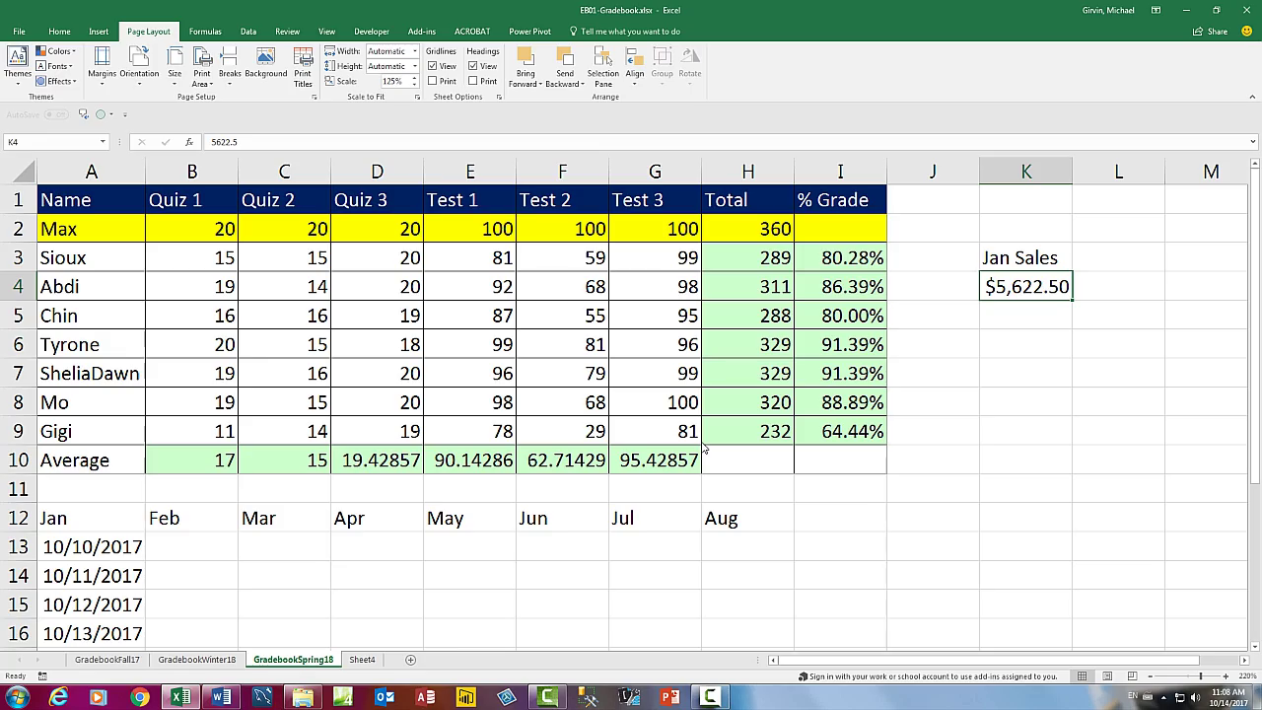